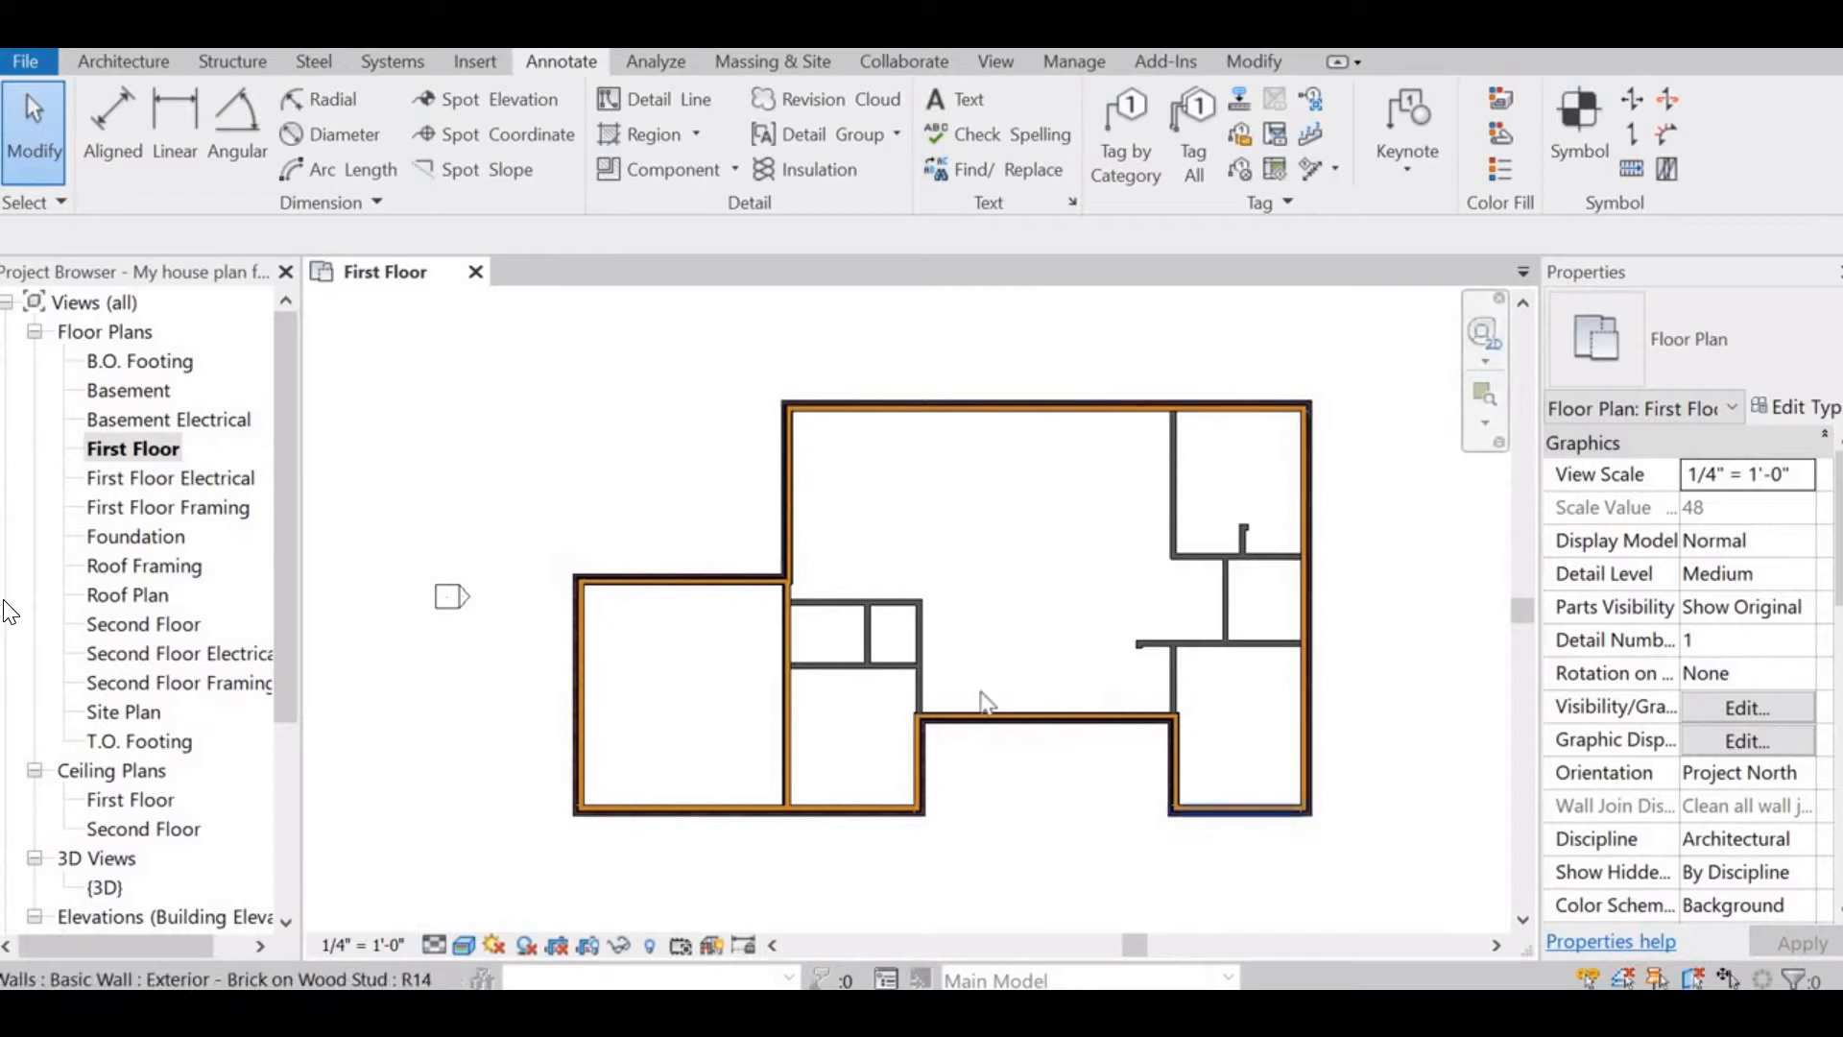
{"action": "scroll", "coordinate": [907, 814], "scroll_direction": "up", "scroll_amount": 3}
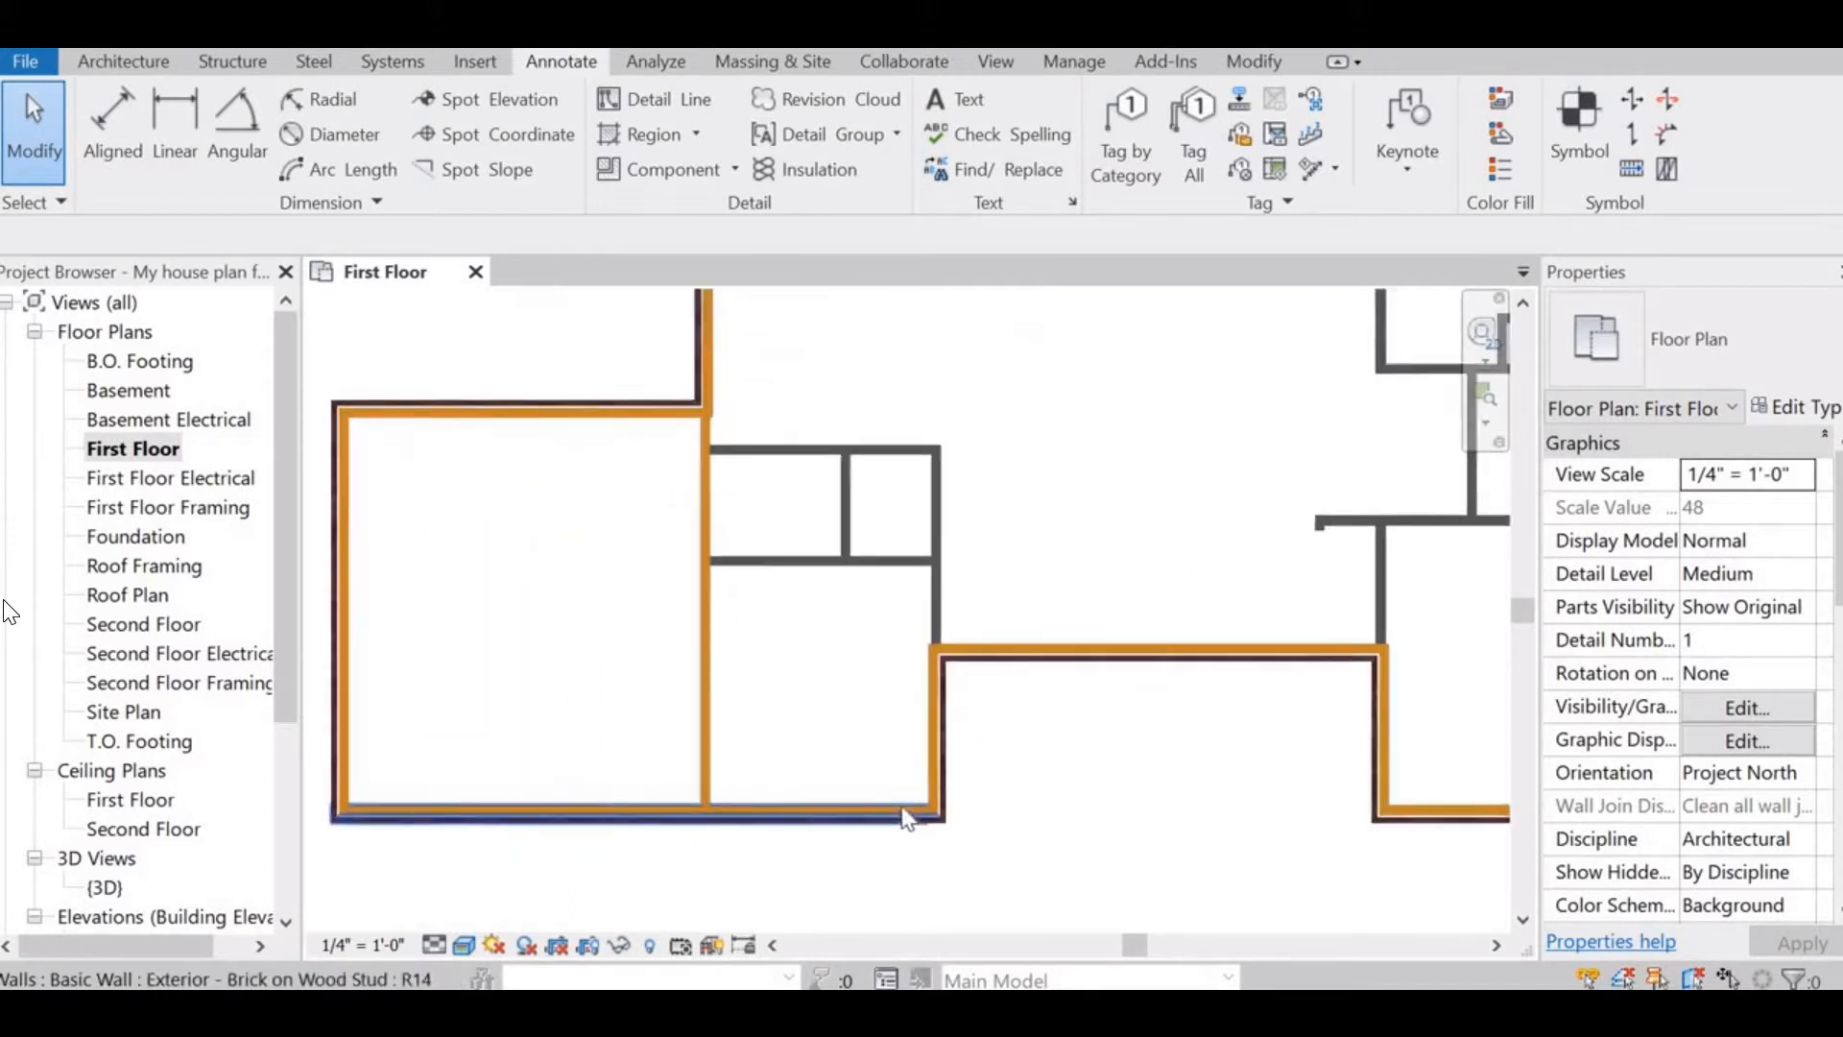
{"action": "scroll", "coordinate": [907, 820], "scroll_direction": "up", "scroll_amount": 2}
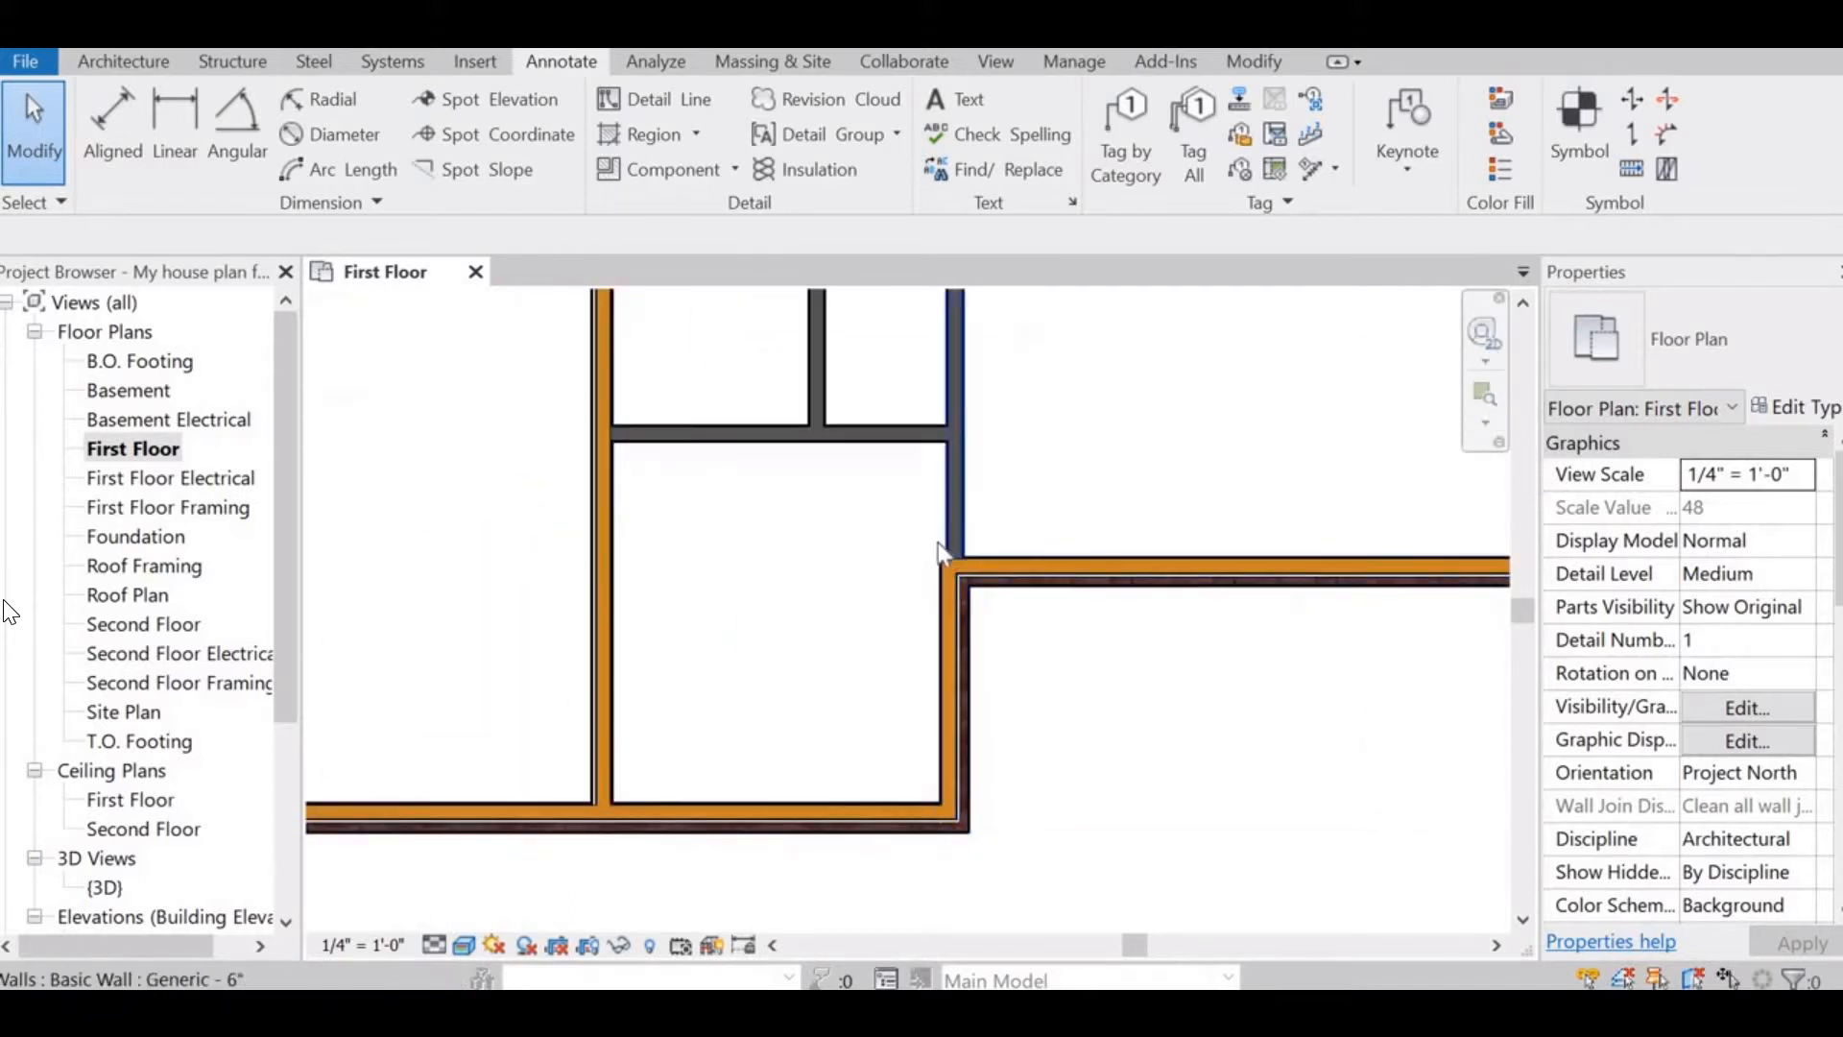
{"action": "scroll", "coordinate": [945, 570], "scroll_direction": "up", "scroll_amount": 2}
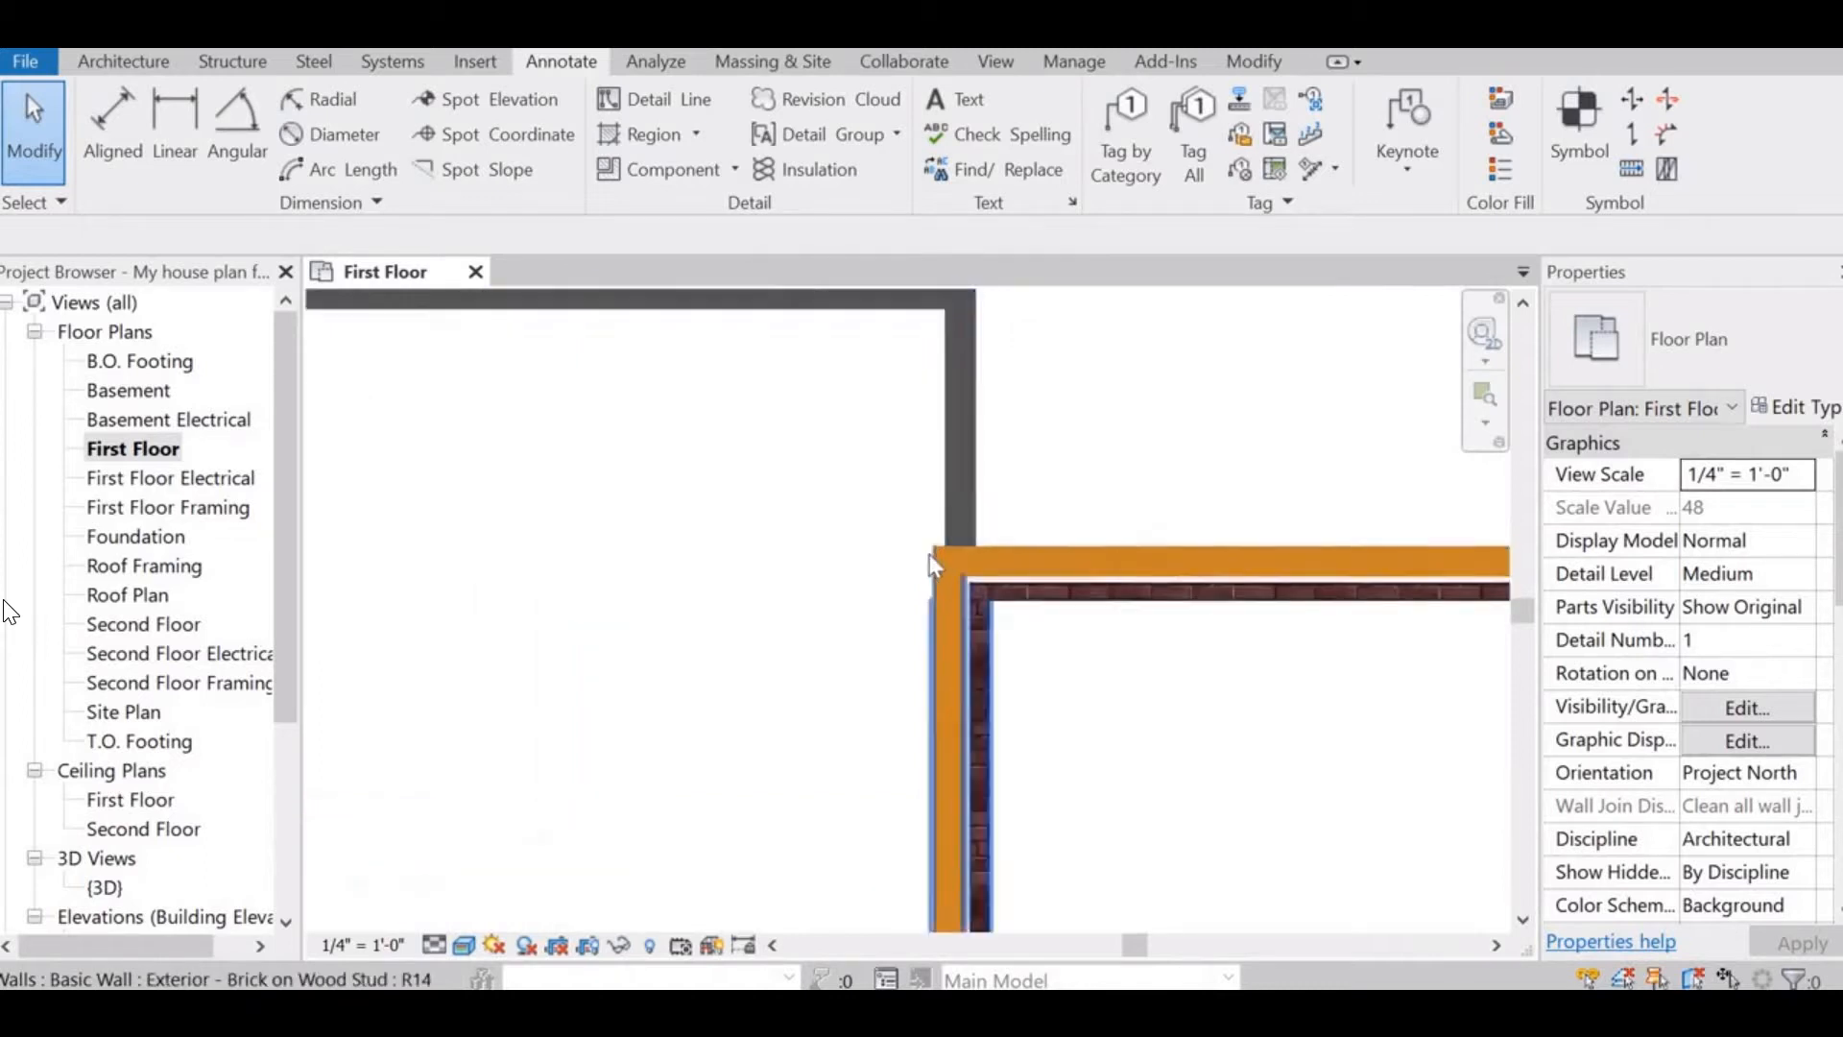
{"action": "scroll", "coordinate": [926, 557], "scroll_direction": "down", "scroll_amount": 4}
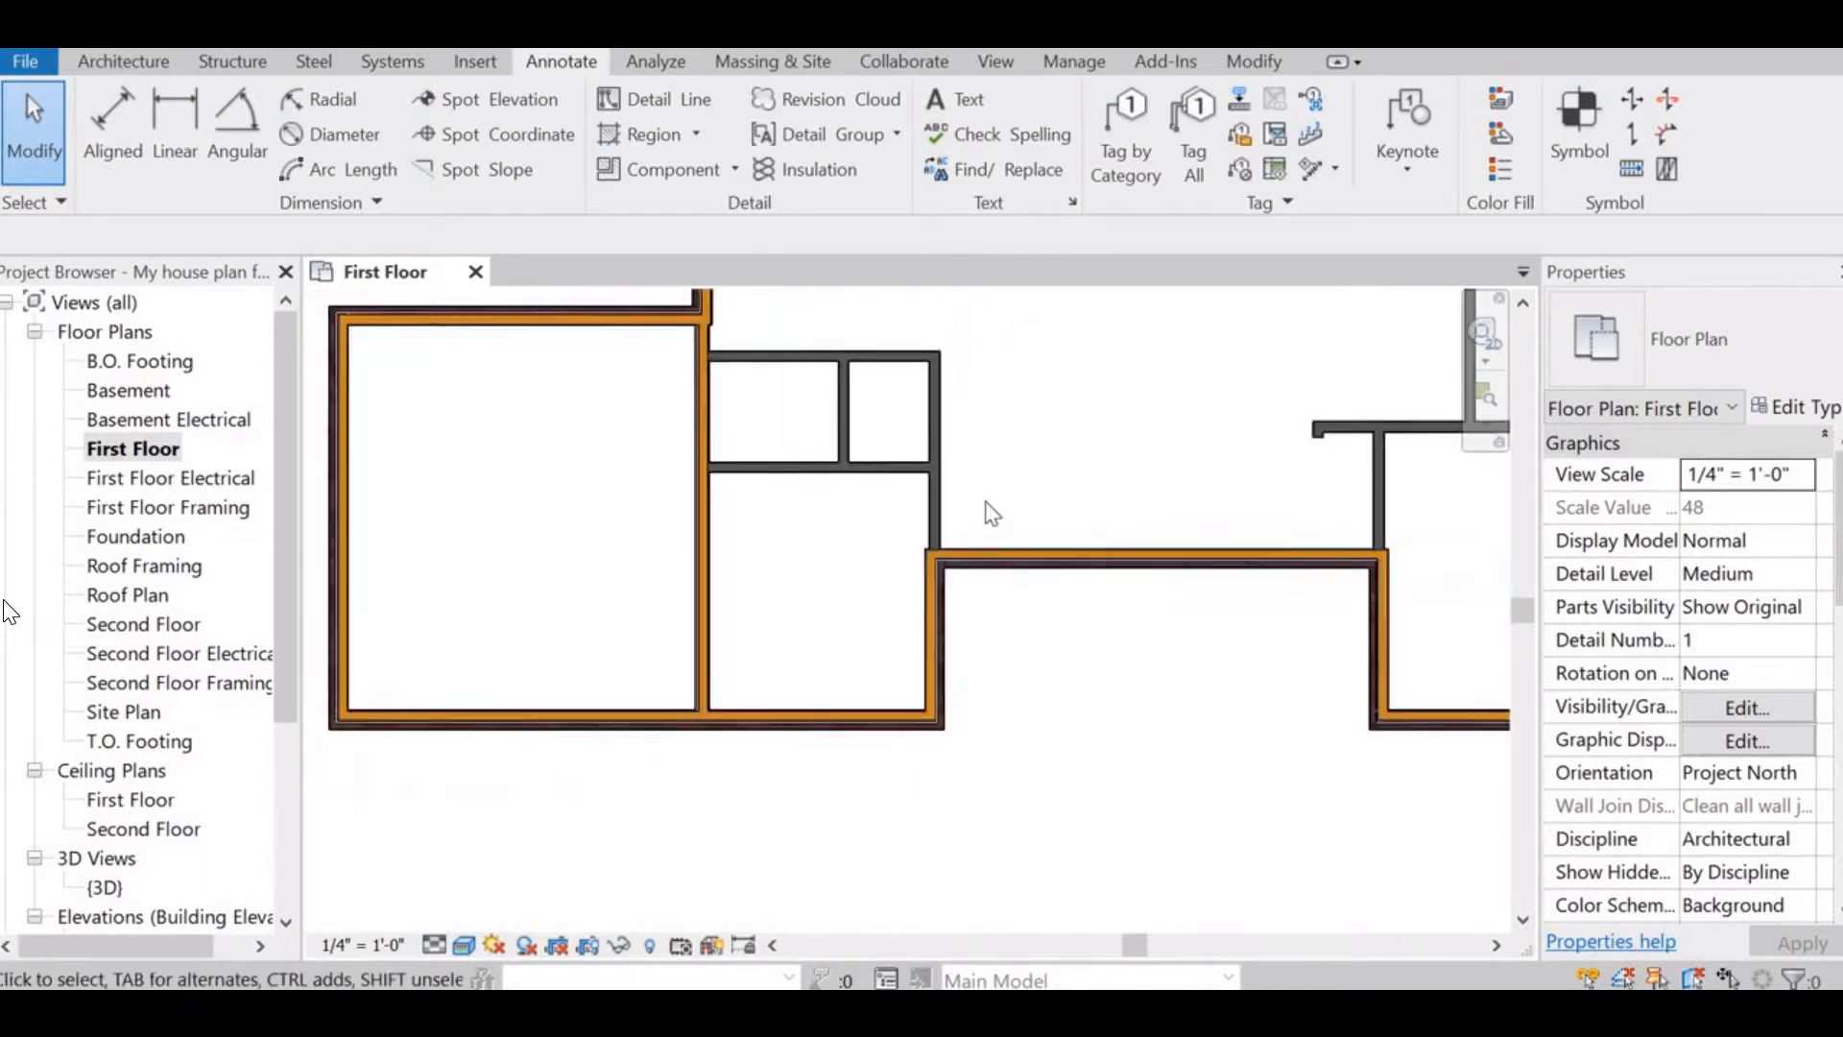
{"action": "scroll", "coordinate": [988, 515], "scroll_direction": "down", "scroll_amount": 2}
{"action": "middle_click_drag", "start_coordinate": [988, 514], "coordinate": [929, 642]}
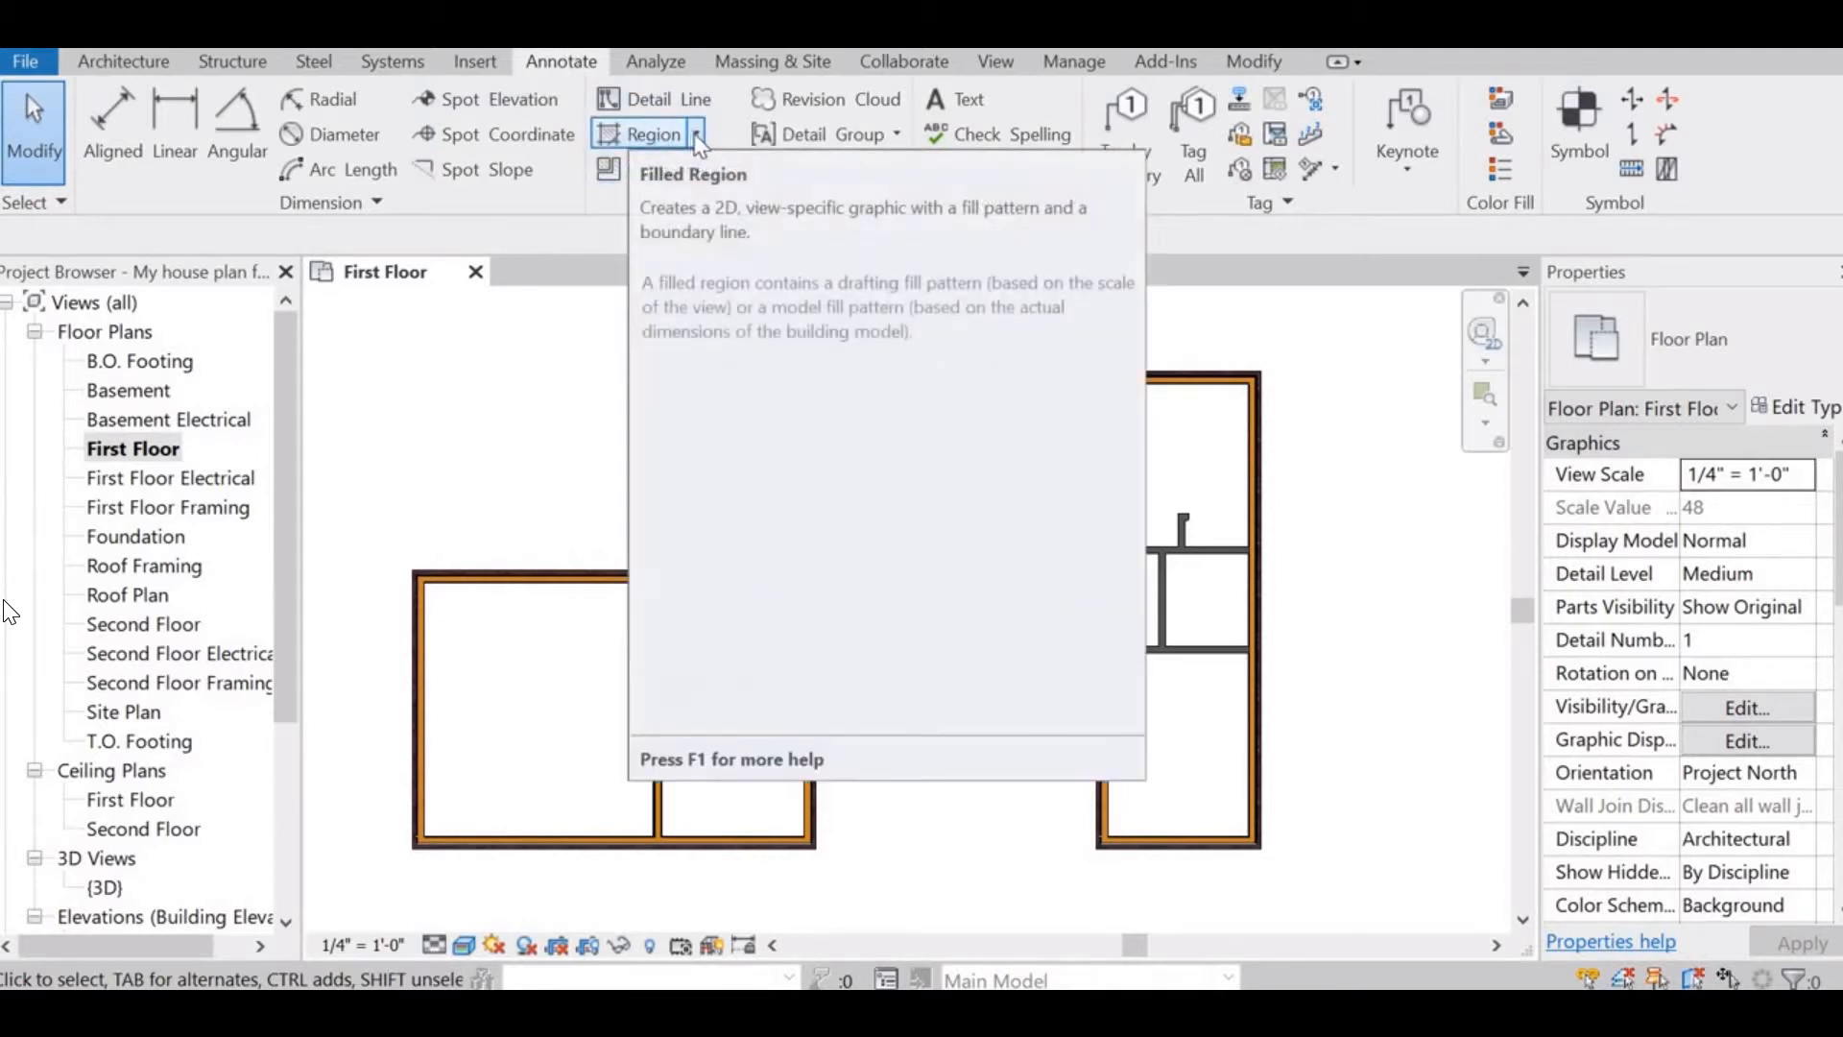
- Start a filled region and trace its first boundary line, about 44 feet long, along the inner face of the house's upper exterior wall
{"action": "left_click", "coordinate": [697, 135]}
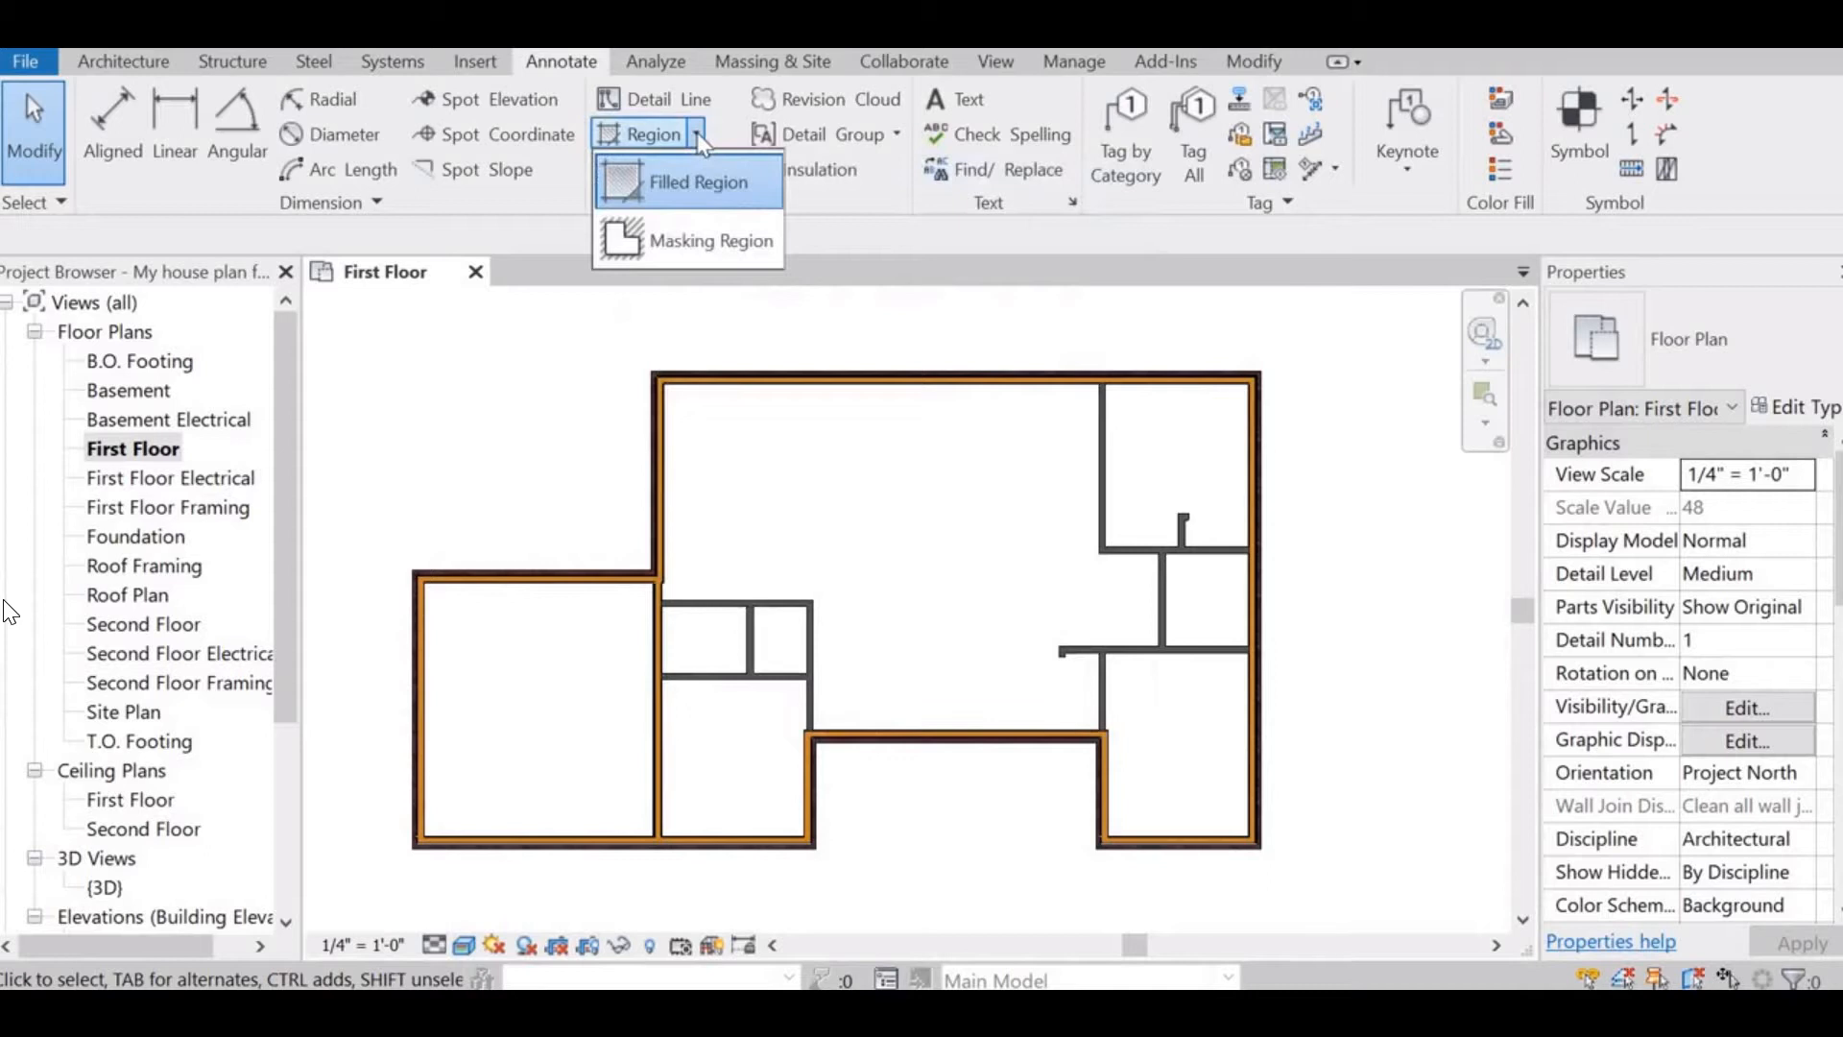
{"action": "left_click", "coordinate": [698, 182]}
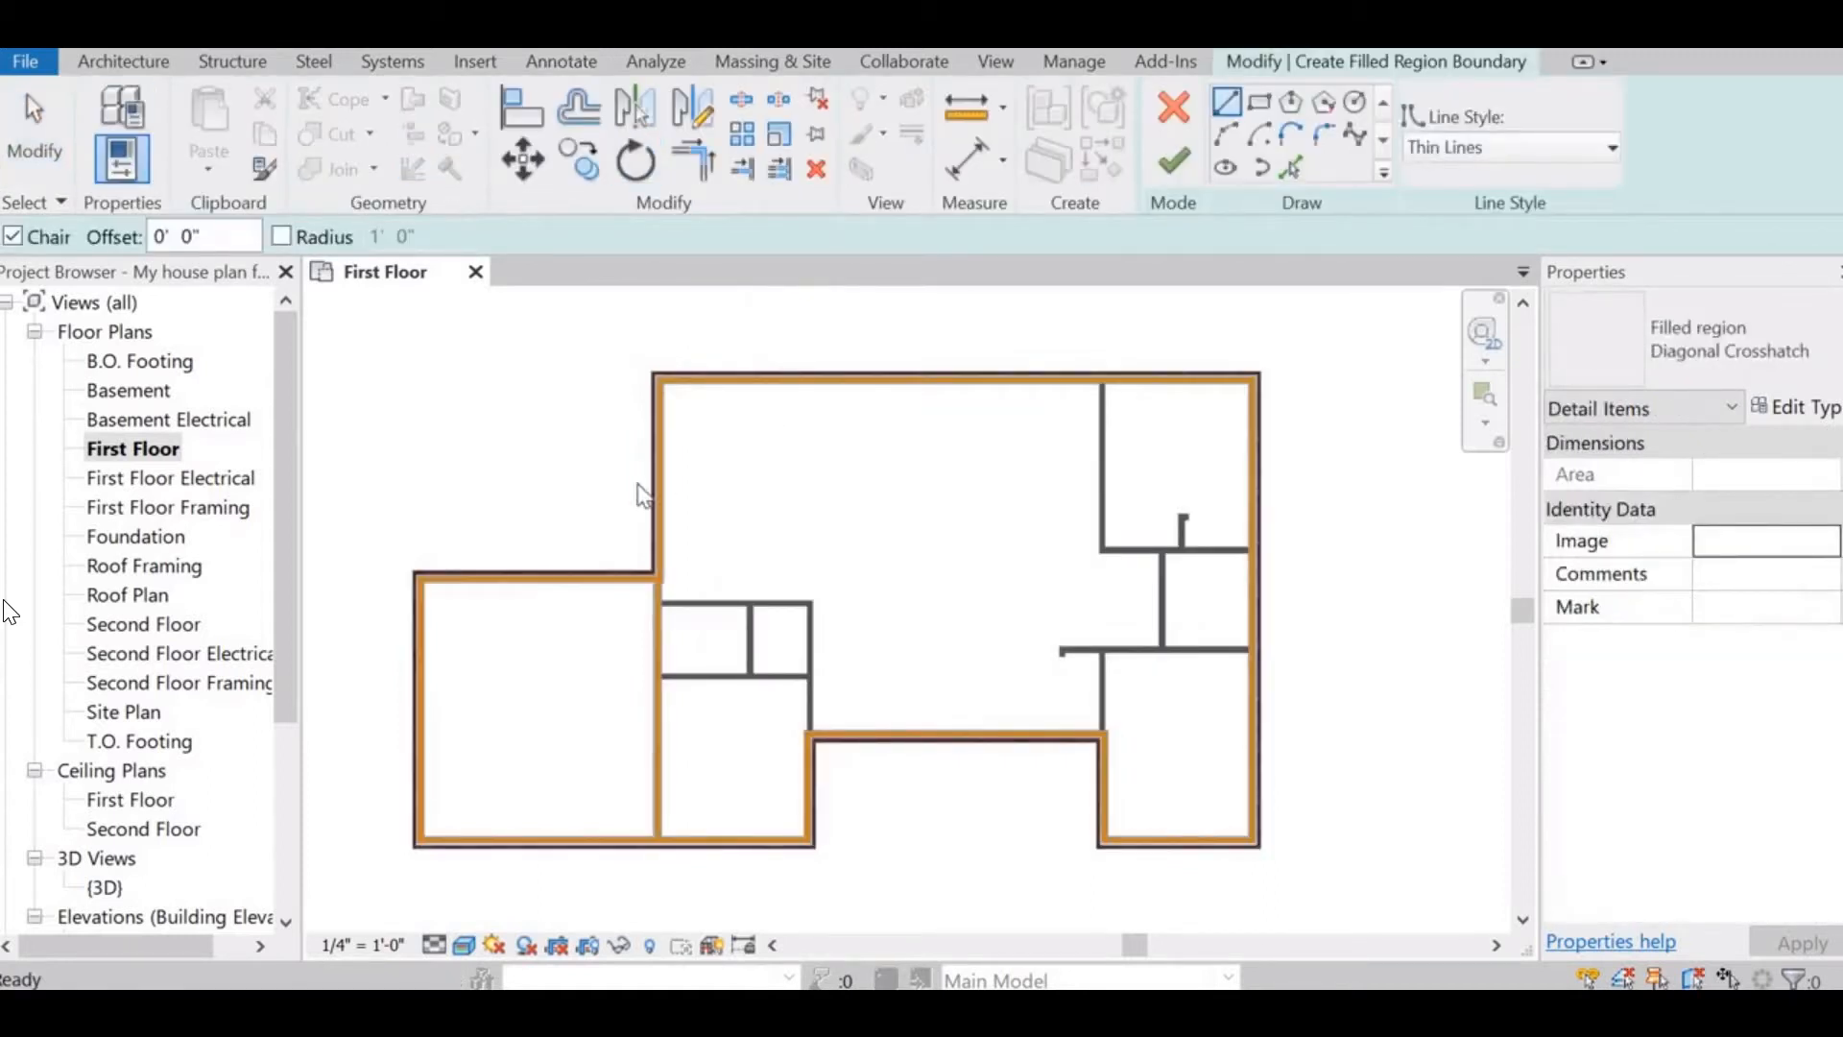
{"action": "scroll", "coordinate": [678, 378], "scroll_direction": "up", "scroll_amount": 5}
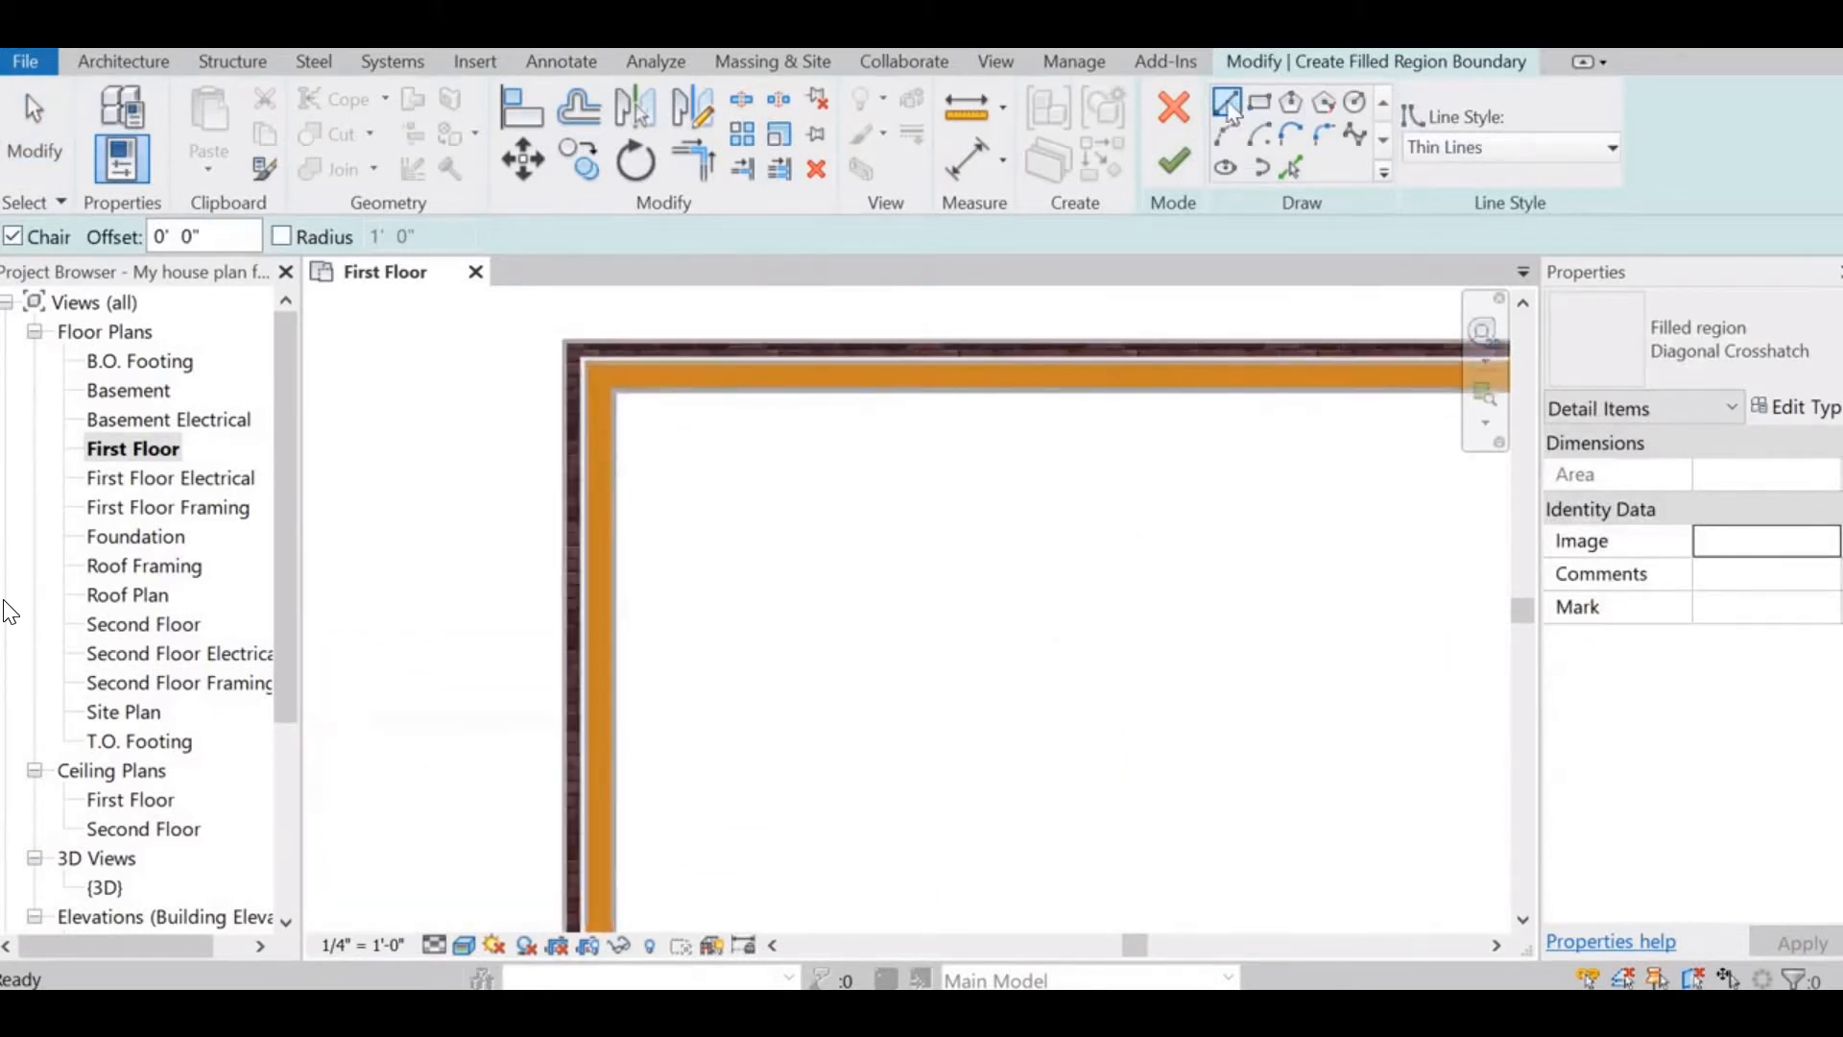
{"action": "left_click", "coordinate": [615, 390]}
{"action": "scroll", "coordinate": [547, 416], "scroll_direction": "down", "scroll_amount": 3}
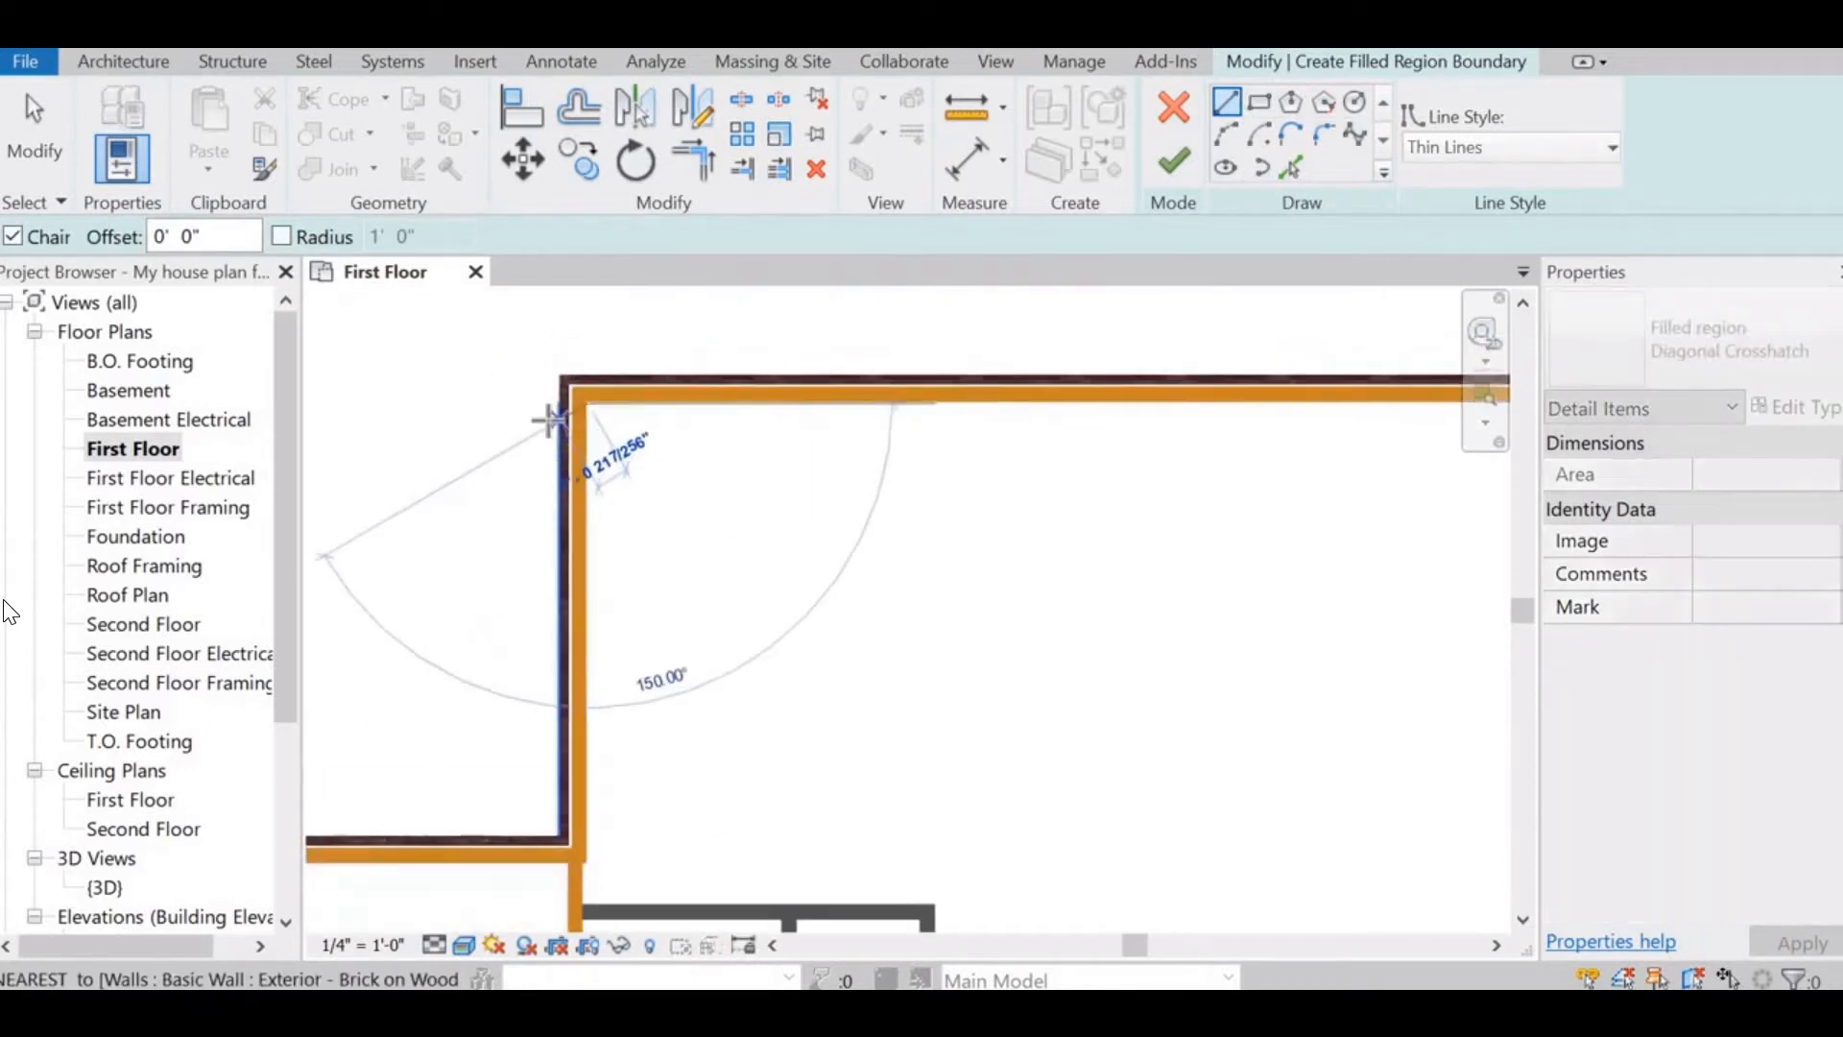
{"action": "middle_click_drag", "start_coordinate": [1319, 516], "coordinate": [1147, 532]}
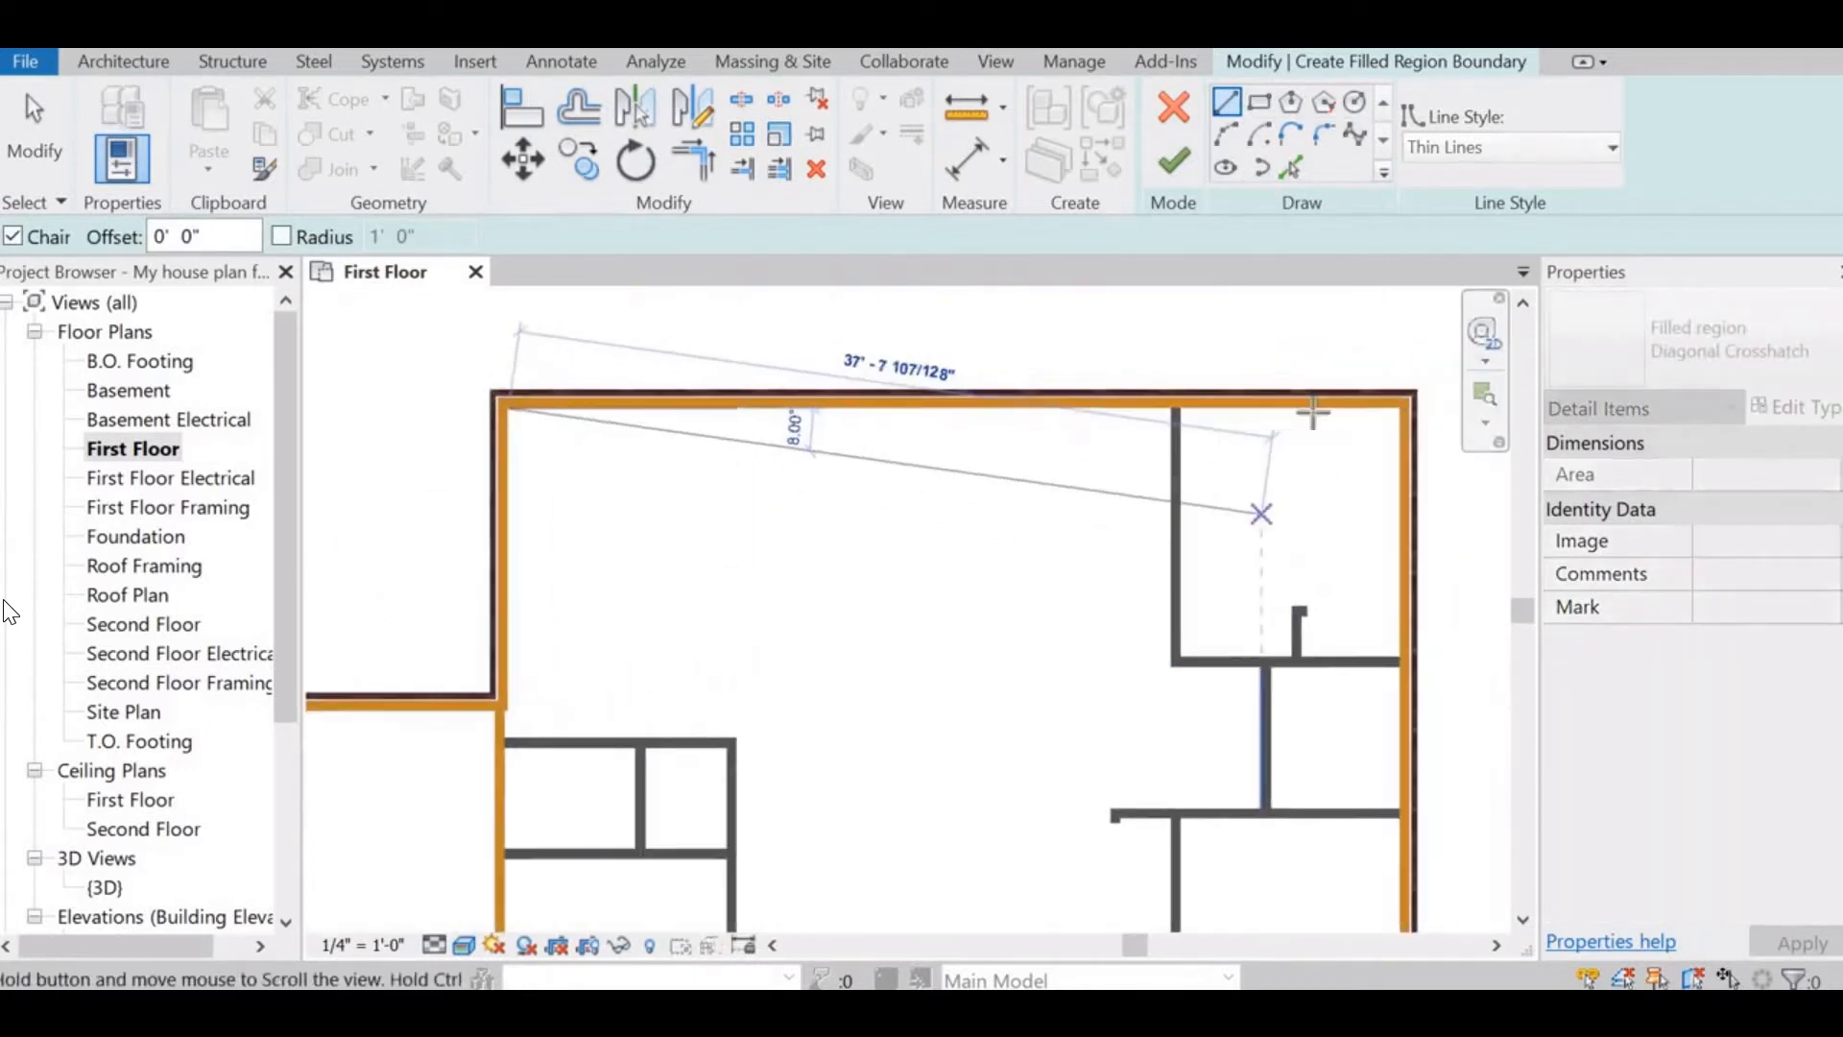
{"action": "scroll", "coordinate": [1287, 428], "scroll_direction": "up", "scroll_amount": 1}
{"action": "scroll", "coordinate": [1291, 425], "scroll_direction": "down", "scroll_amount": 2}
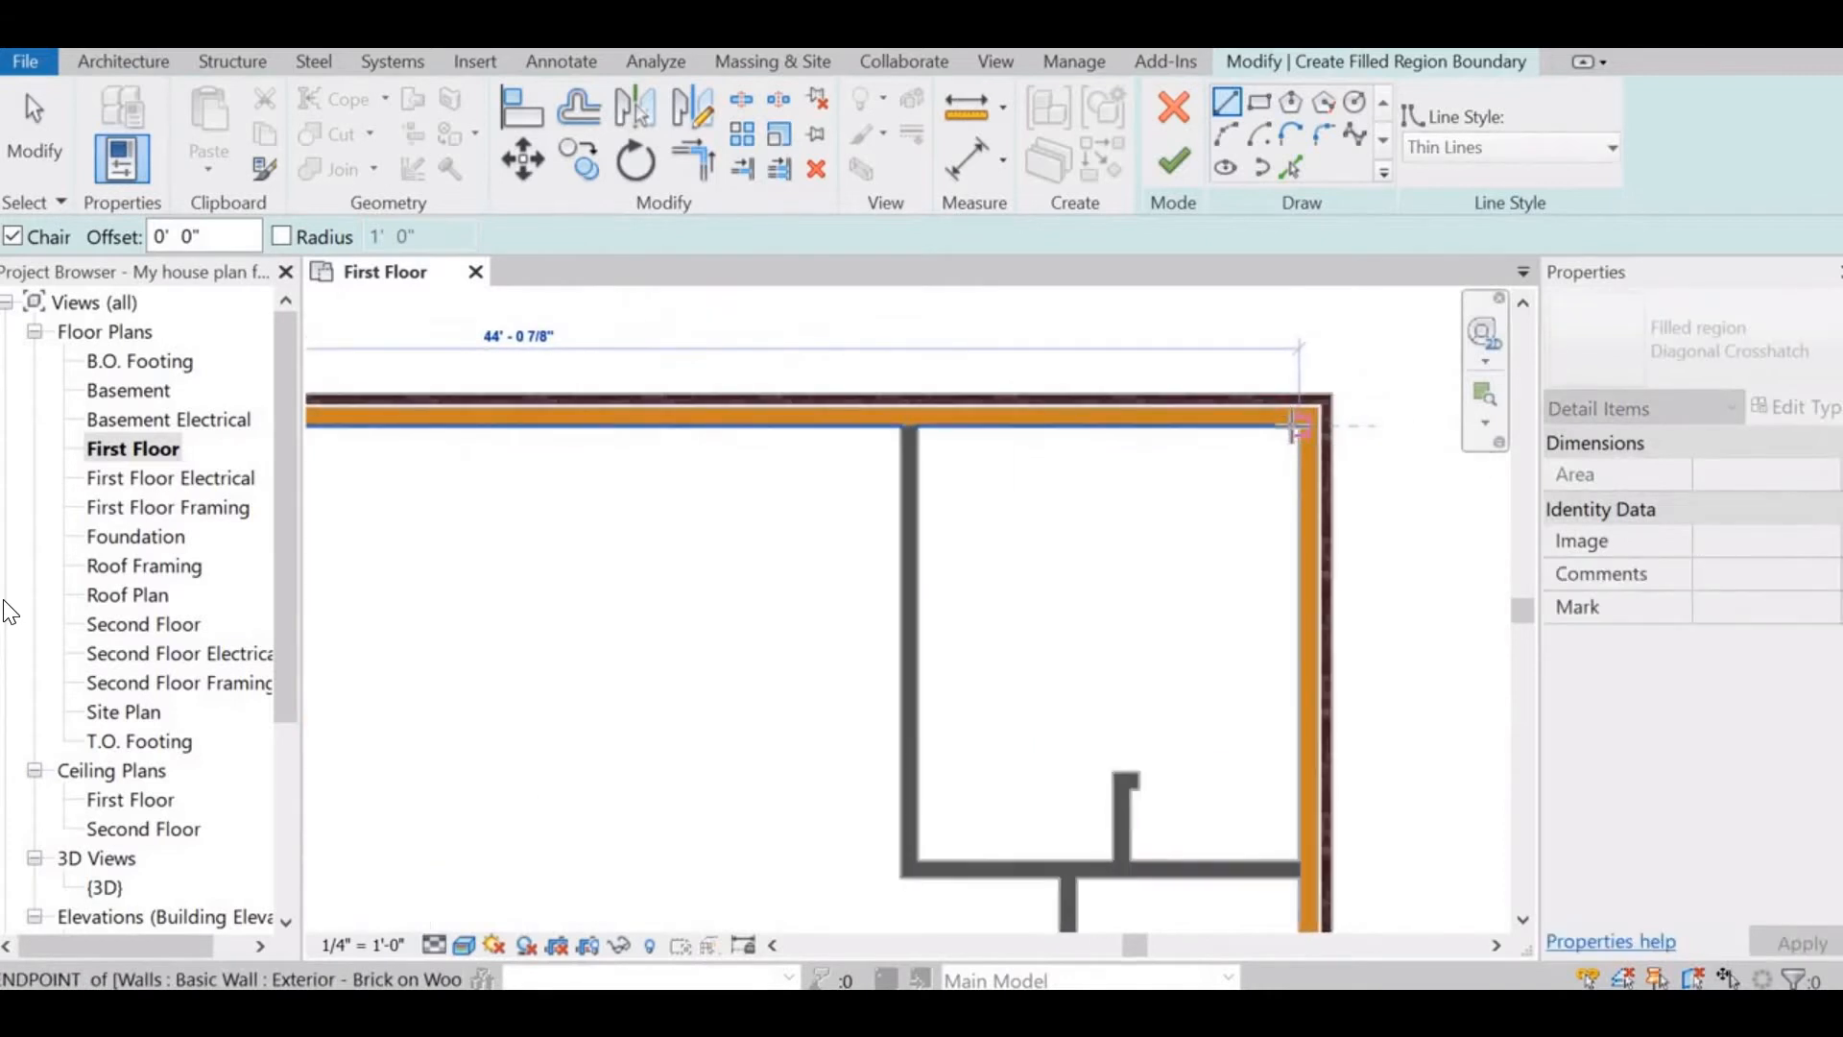
{"action": "left_click", "coordinate": [1303, 420]}
- Continue the boundary down the inner face of the right exterior wall and across the bottom of the lower-right room
{"action": "scroll", "coordinate": [1238, 705], "scroll_direction": "down", "scroll_amount": 2}
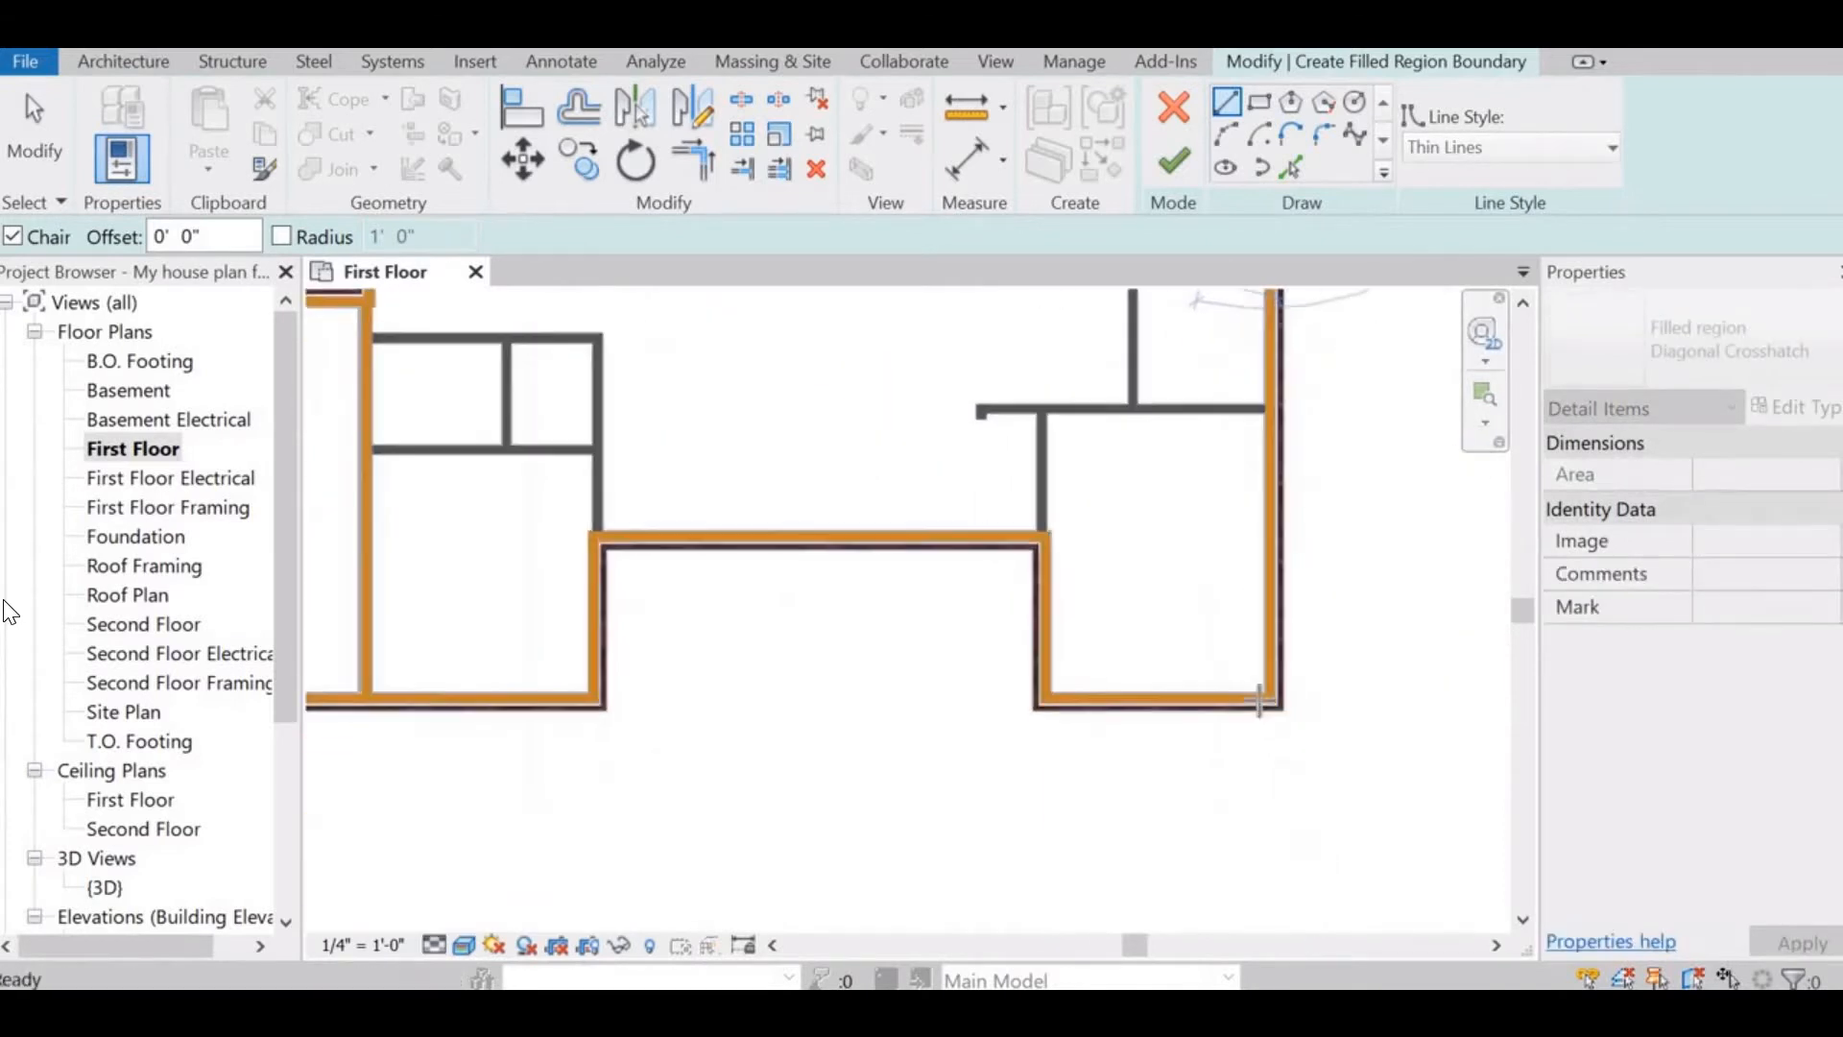
{"action": "scroll", "coordinate": [1258, 671], "scroll_direction": "up", "scroll_amount": 3}
{"action": "scroll", "coordinate": [1259, 668], "scroll_direction": "up", "scroll_amount": 1}
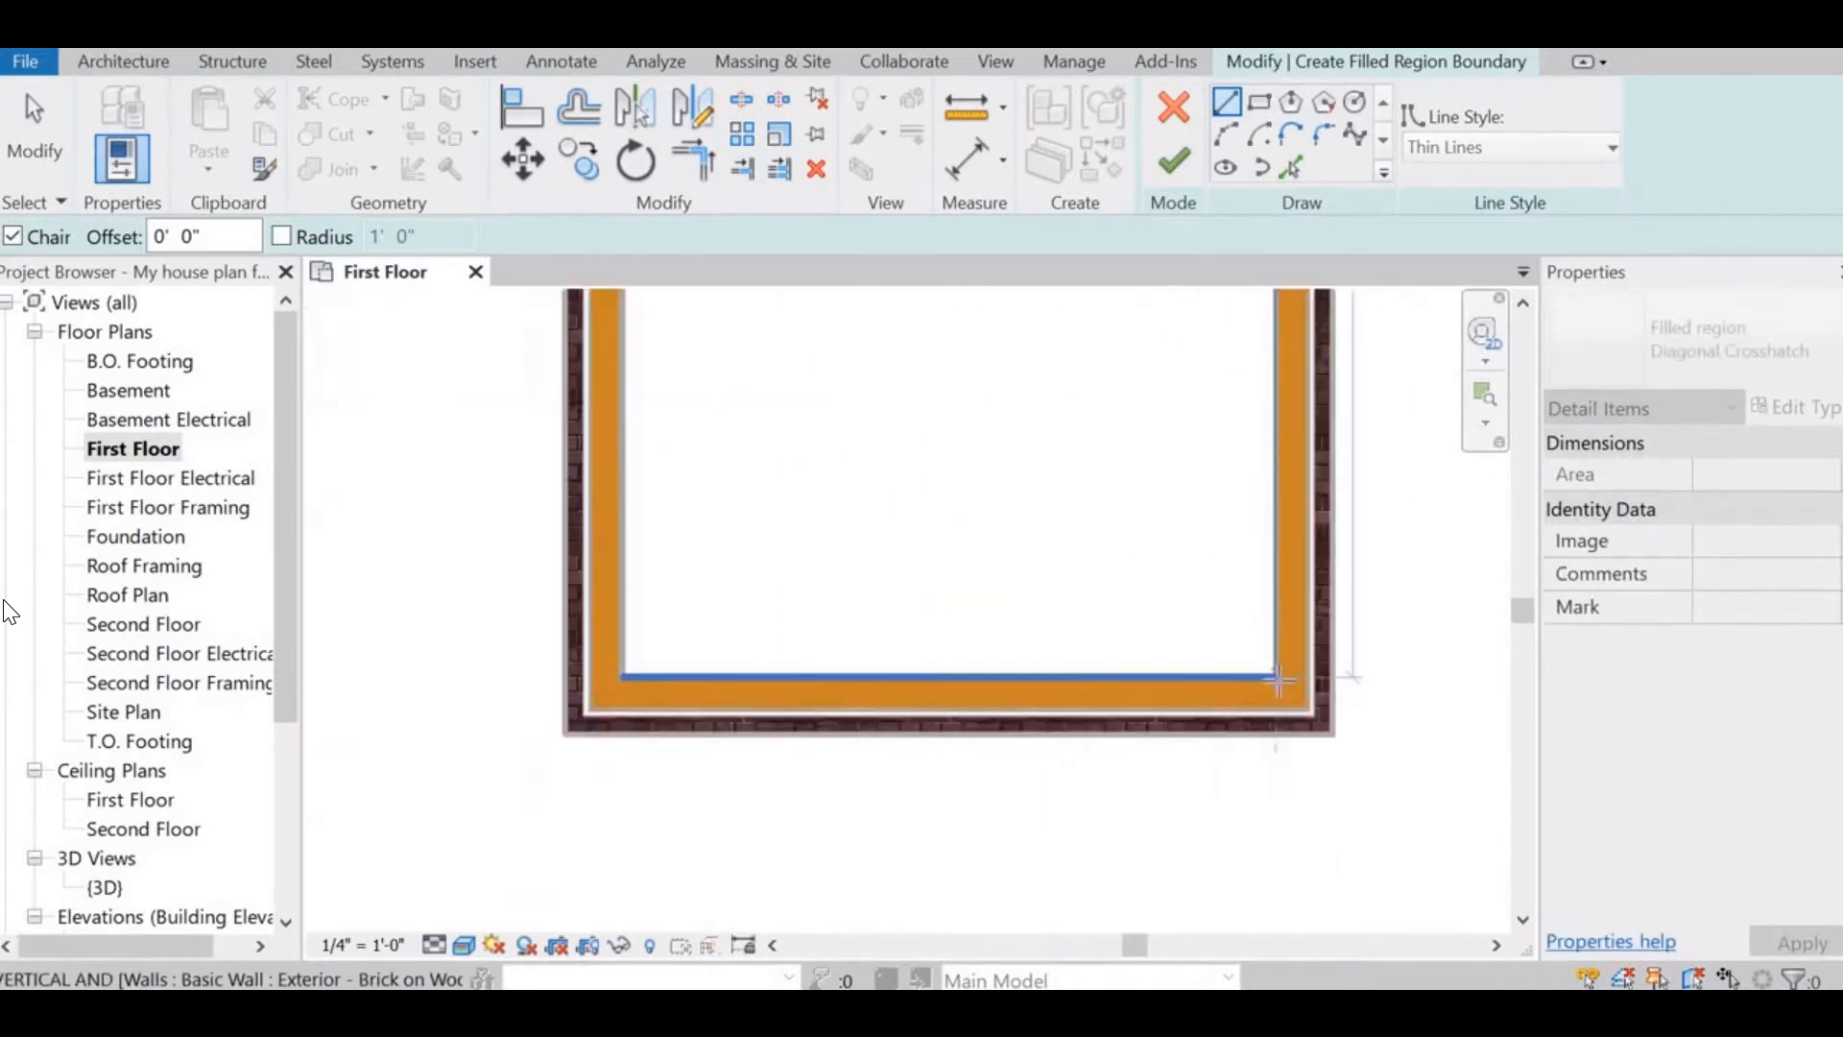
{"action": "left_click", "coordinate": [1277, 679]}
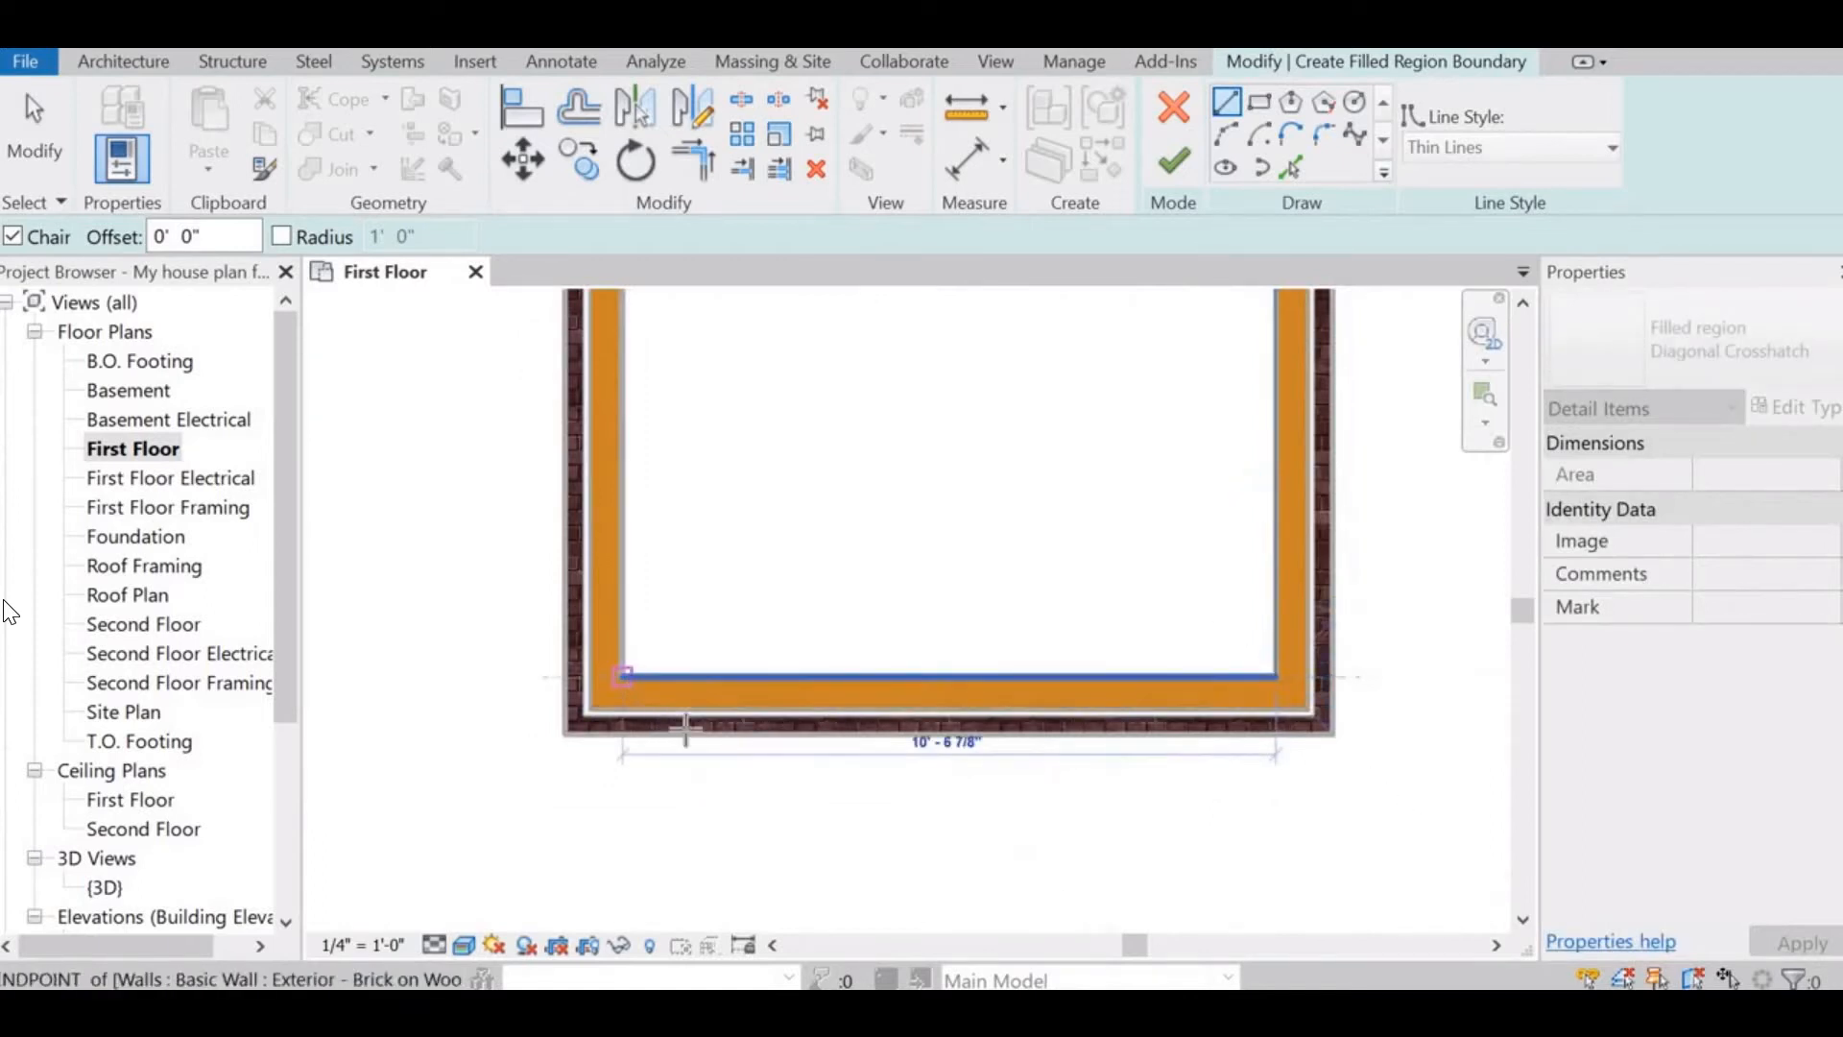
{"action": "left_click", "coordinate": [622, 677]}
- Trace the boundary up the lower-right room's left exterior wall and across the recessed front wall to its far corner
{"action": "scroll", "coordinate": [715, 518], "scroll_direction": "up", "scroll_amount": 4}
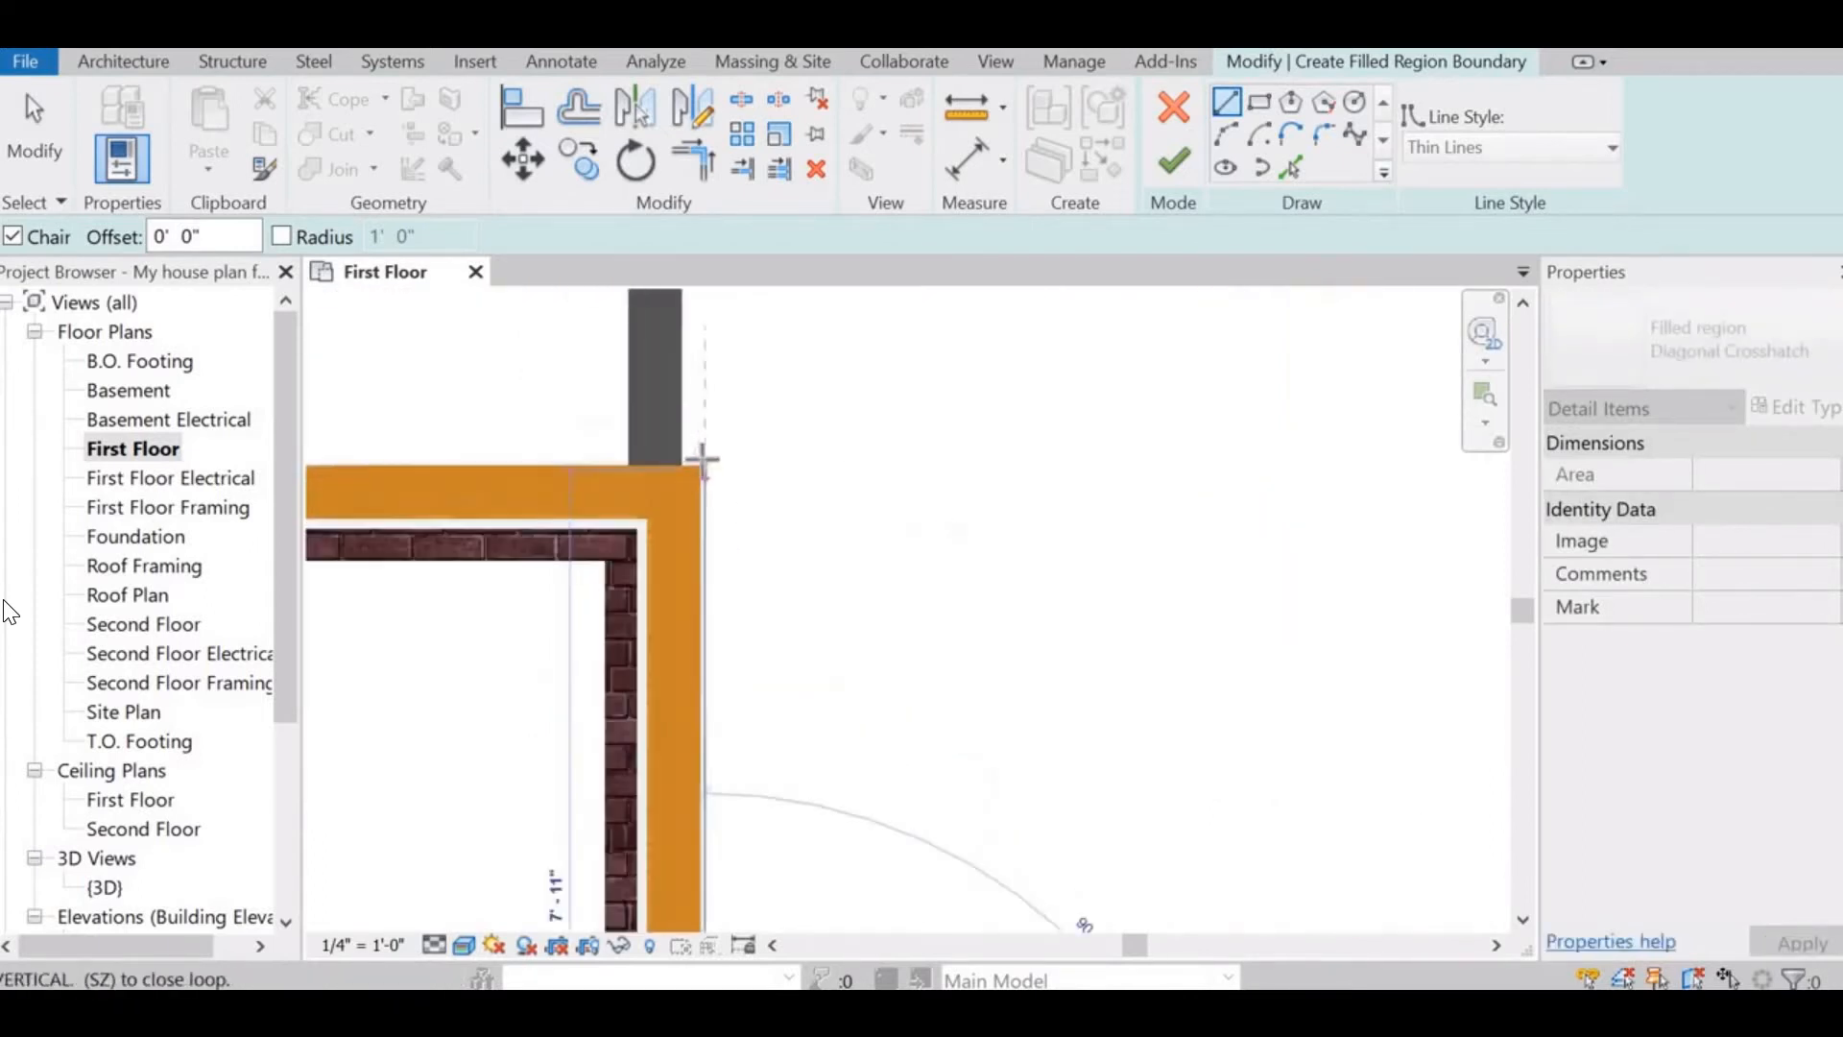
{"action": "left_click", "coordinate": [703, 463]}
{"action": "scroll", "coordinate": [1115, 584], "scroll_direction": "down", "scroll_amount": 4}
{"action": "middle_click_drag", "start_coordinate": [610, 747], "coordinate": [859, 766]}
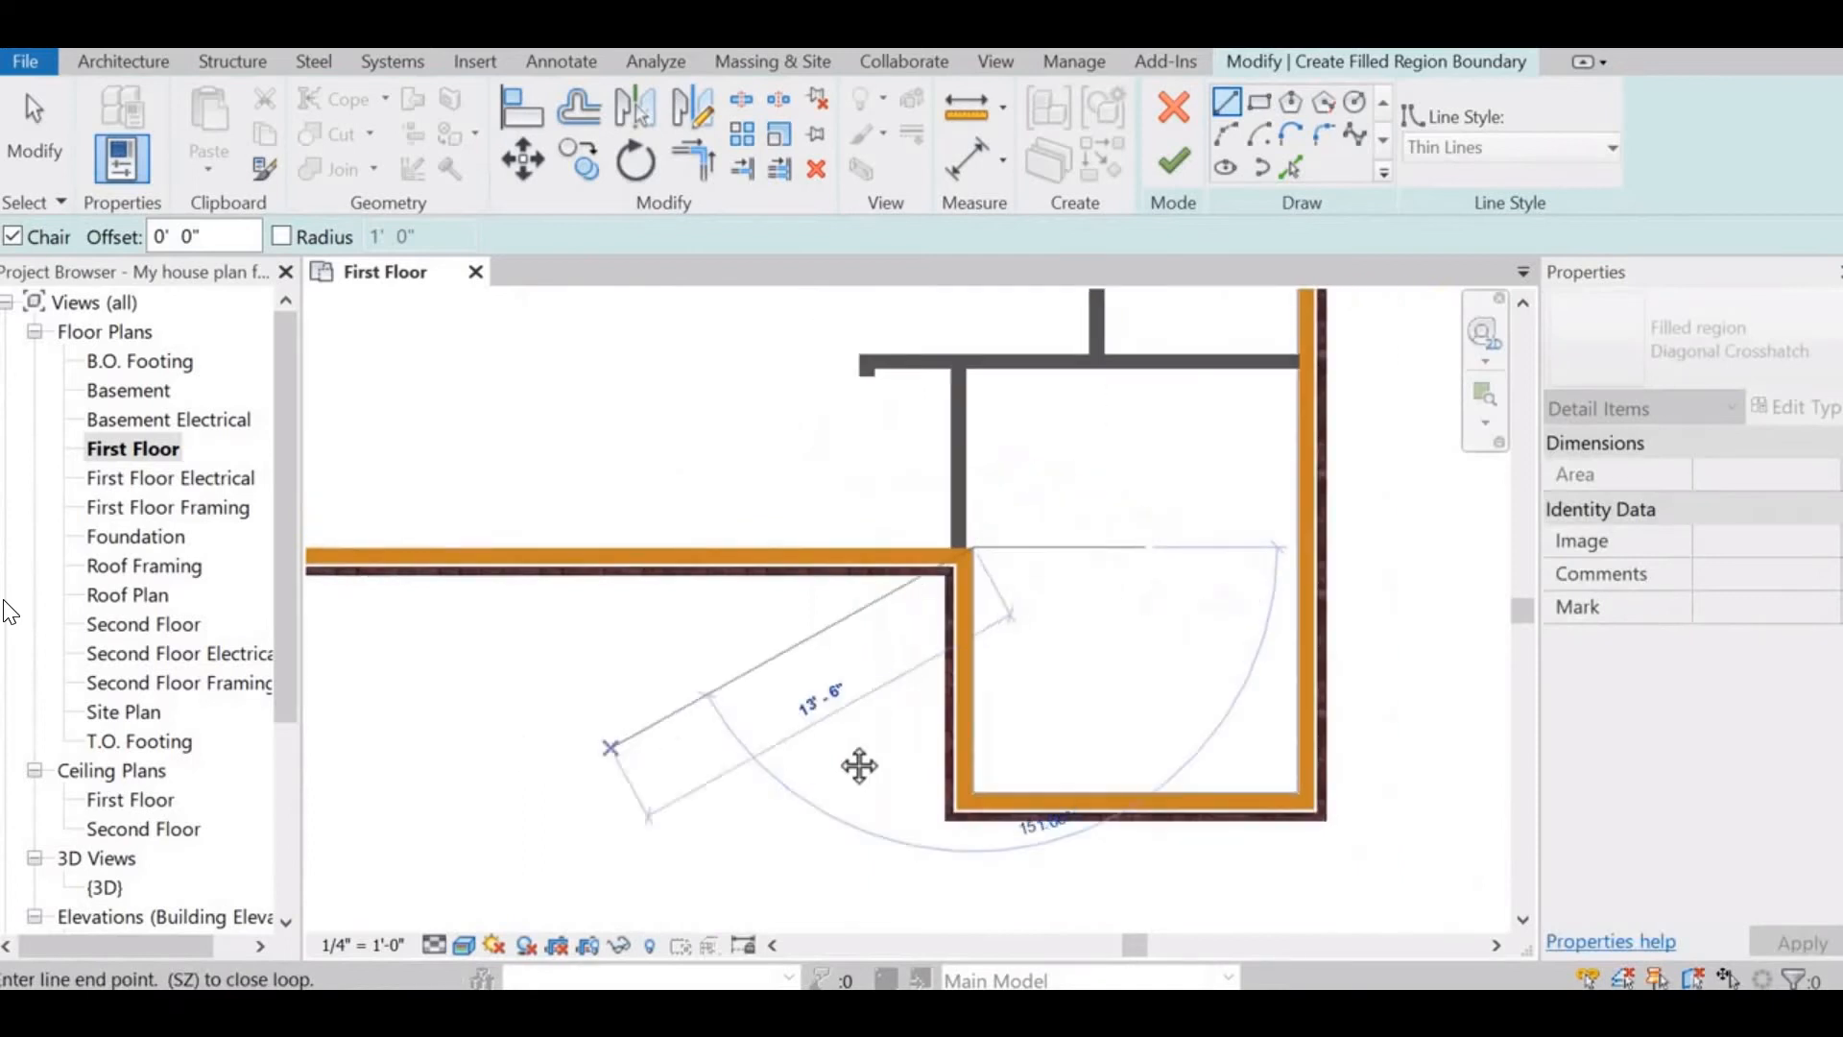
{"action": "scroll", "coordinate": [960, 552], "scroll_direction": "up", "scroll_amount": 5}
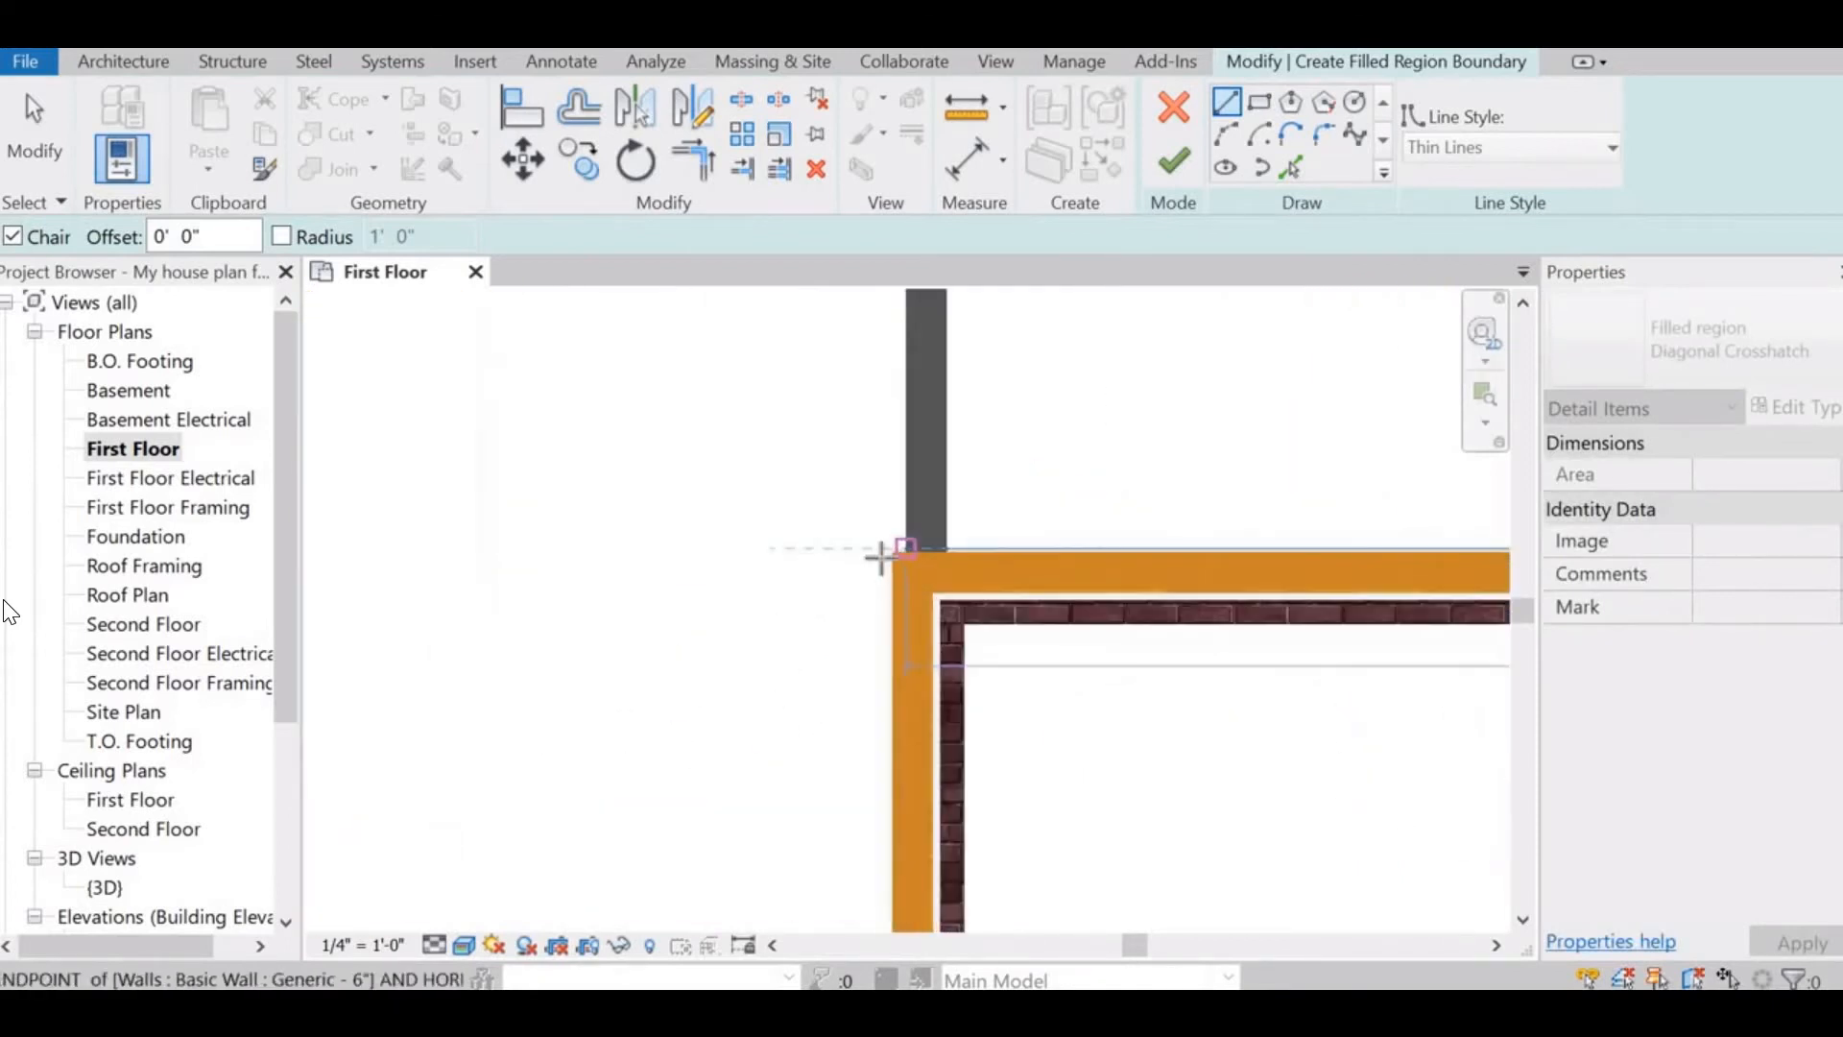
{"action": "left_click", "coordinate": [880, 555]}
- Extend the boundary down the recess wall and along the bottom inner face of the lower-left room to the garage wall
{"action": "scroll", "coordinate": [880, 461], "scroll_direction": "down", "scroll_amount": 3}
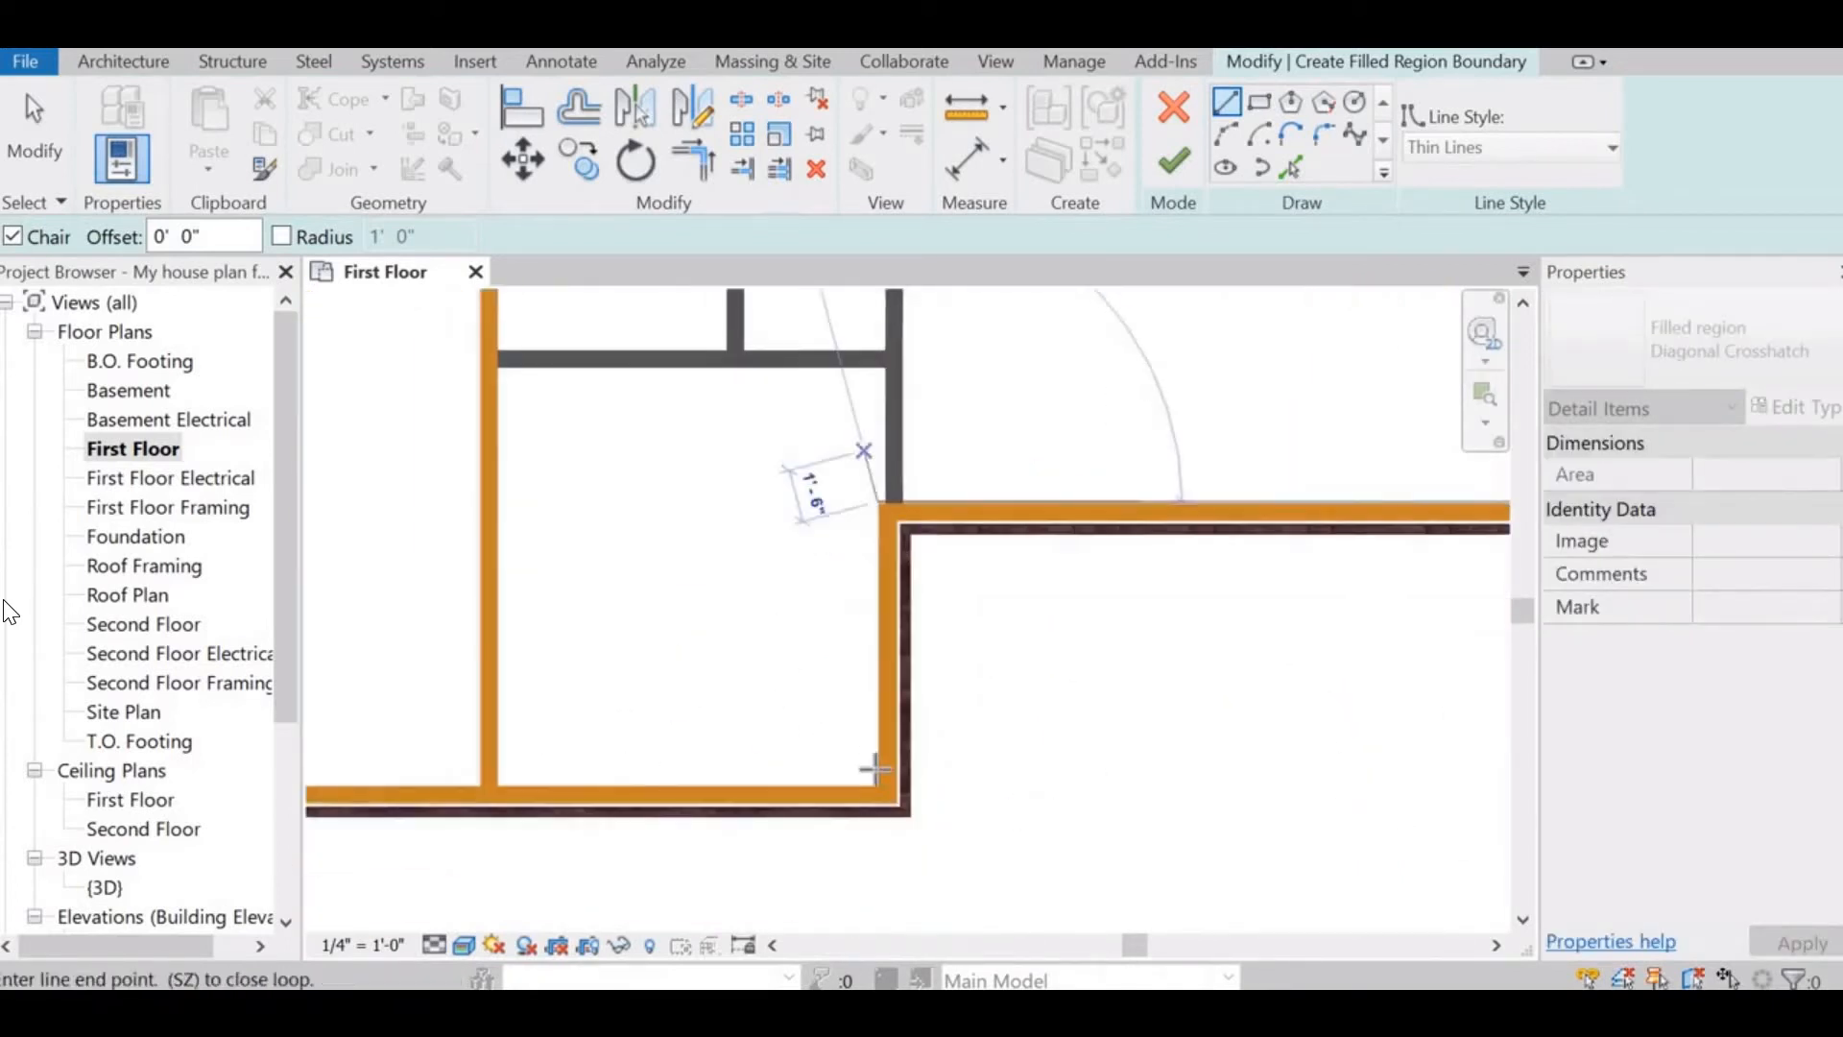
{"action": "left_click", "coordinate": [877, 786]}
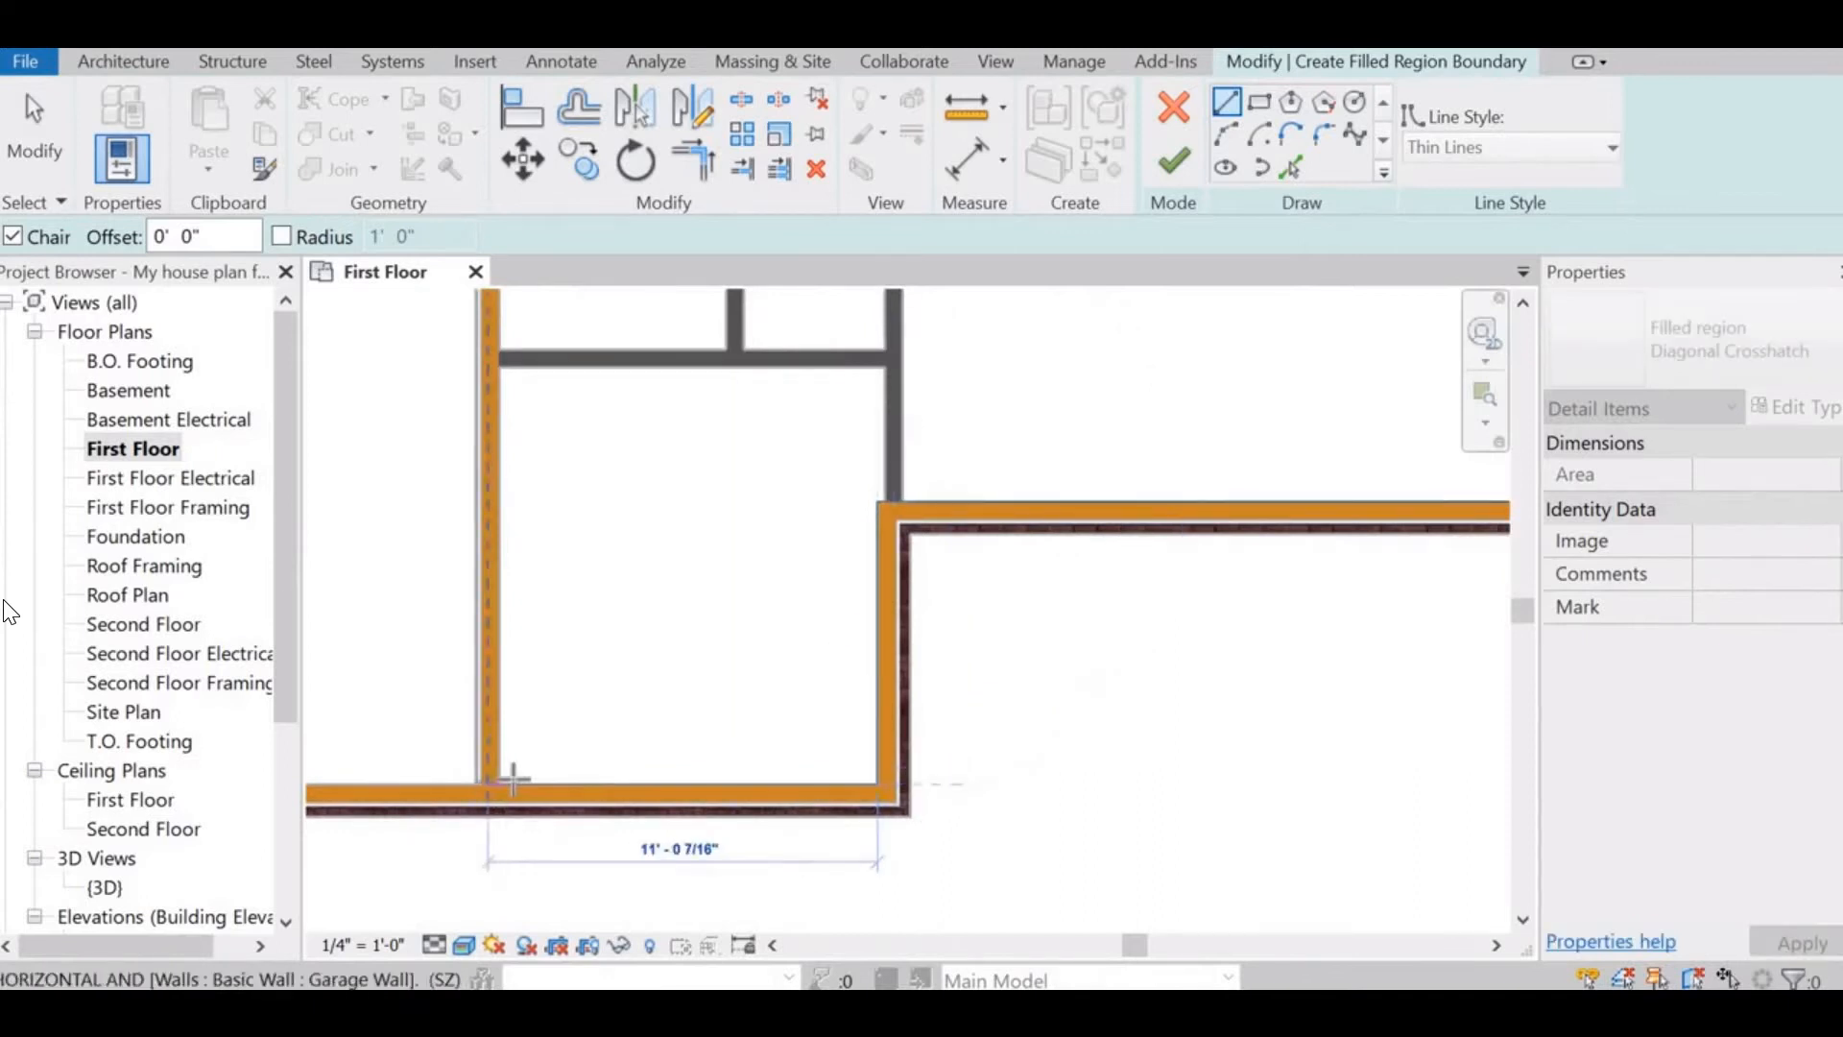
{"action": "left_click", "coordinate": [499, 785]}
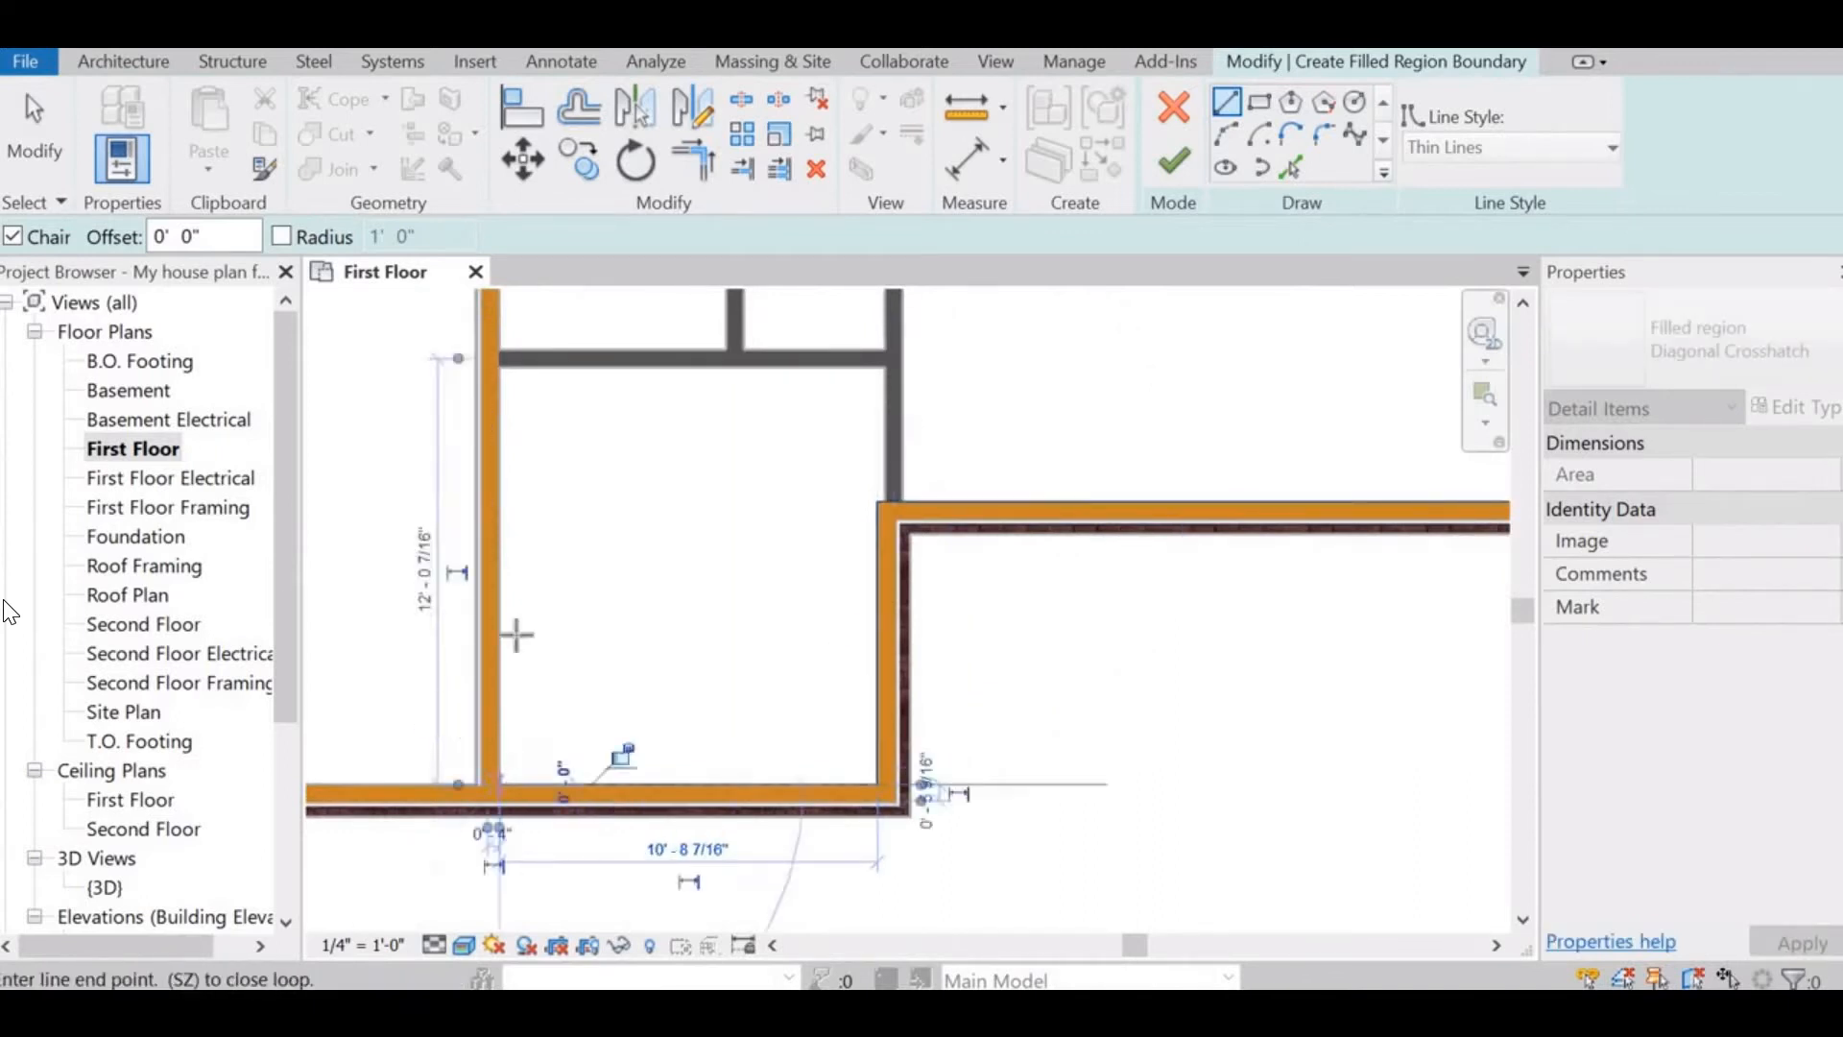
- Trace the boundary up the garage wall, around the small wall jog, and close the loop at the starting upper-left corner
{"action": "scroll", "coordinate": [518, 362], "scroll_direction": "down", "scroll_amount": 3}
{"action": "scroll", "coordinate": [519, 383], "scroll_direction": "up", "scroll_amount": 4}
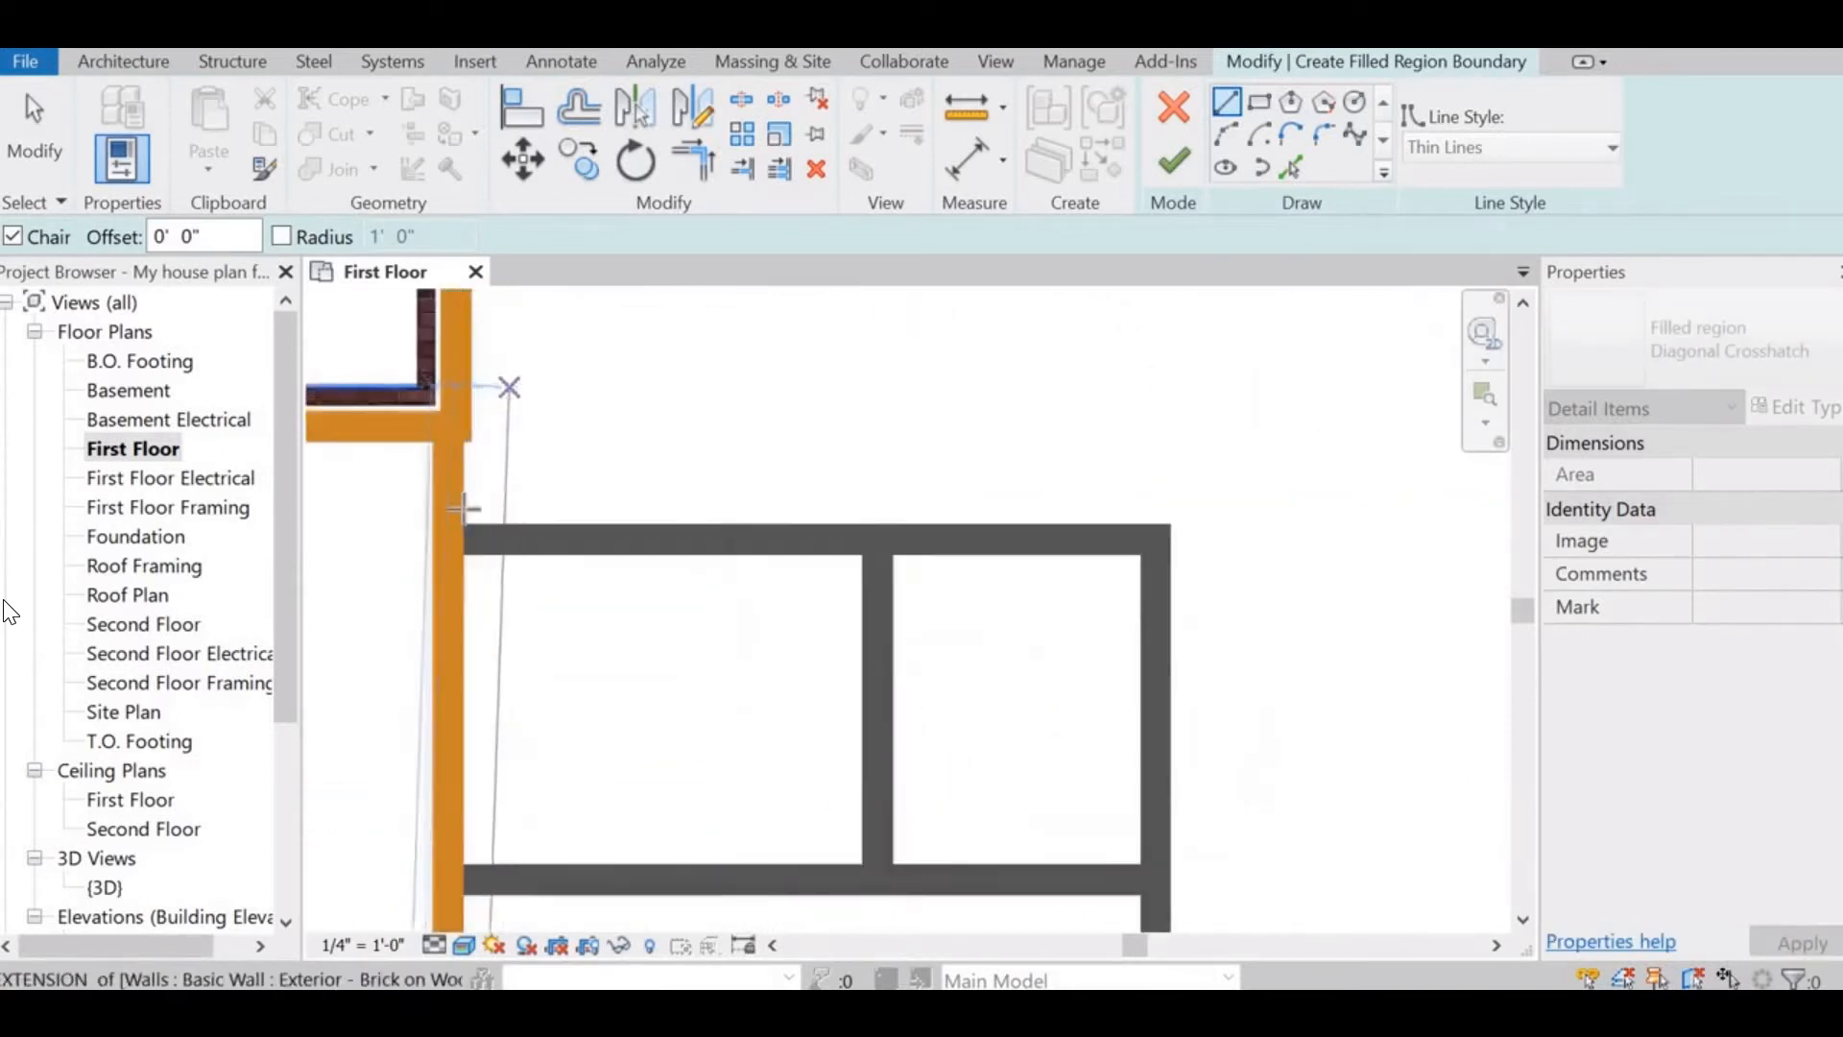
{"action": "scroll", "coordinate": [463, 508], "scroll_direction": "up", "scroll_amount": 4}
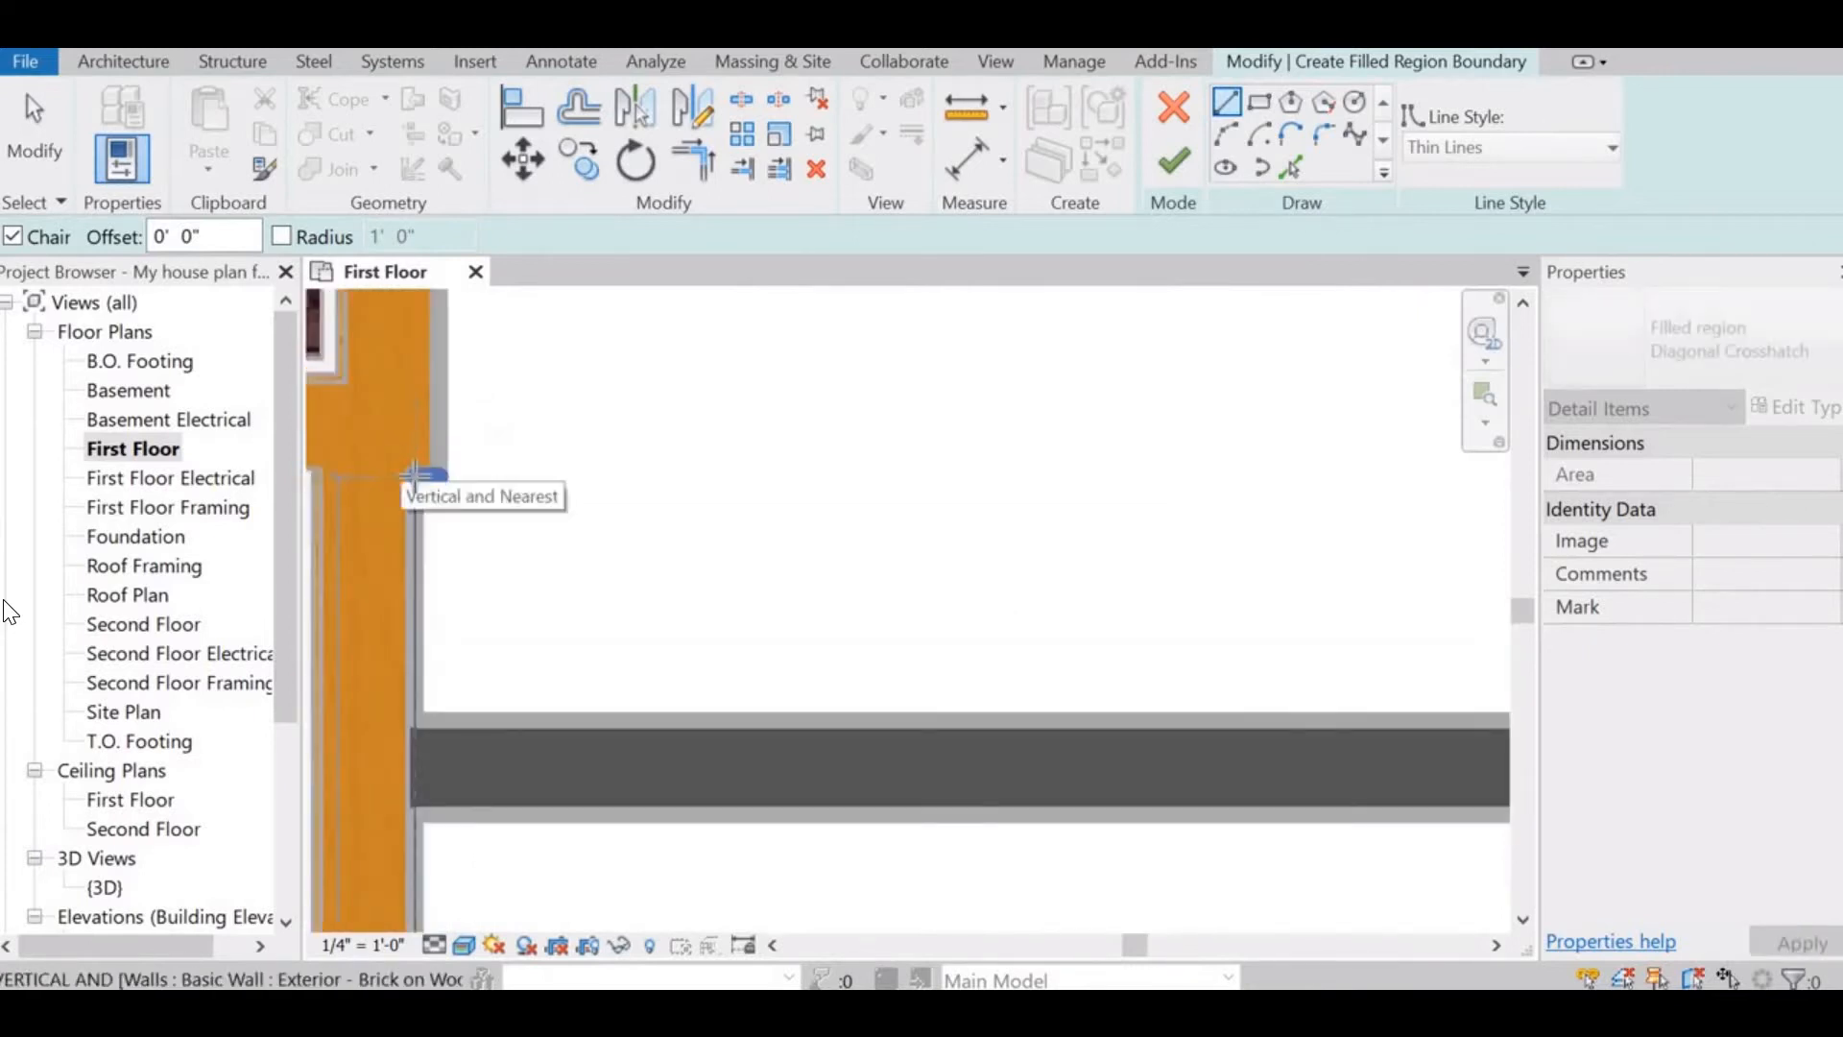
{"action": "left_click", "coordinate": [415, 476]}
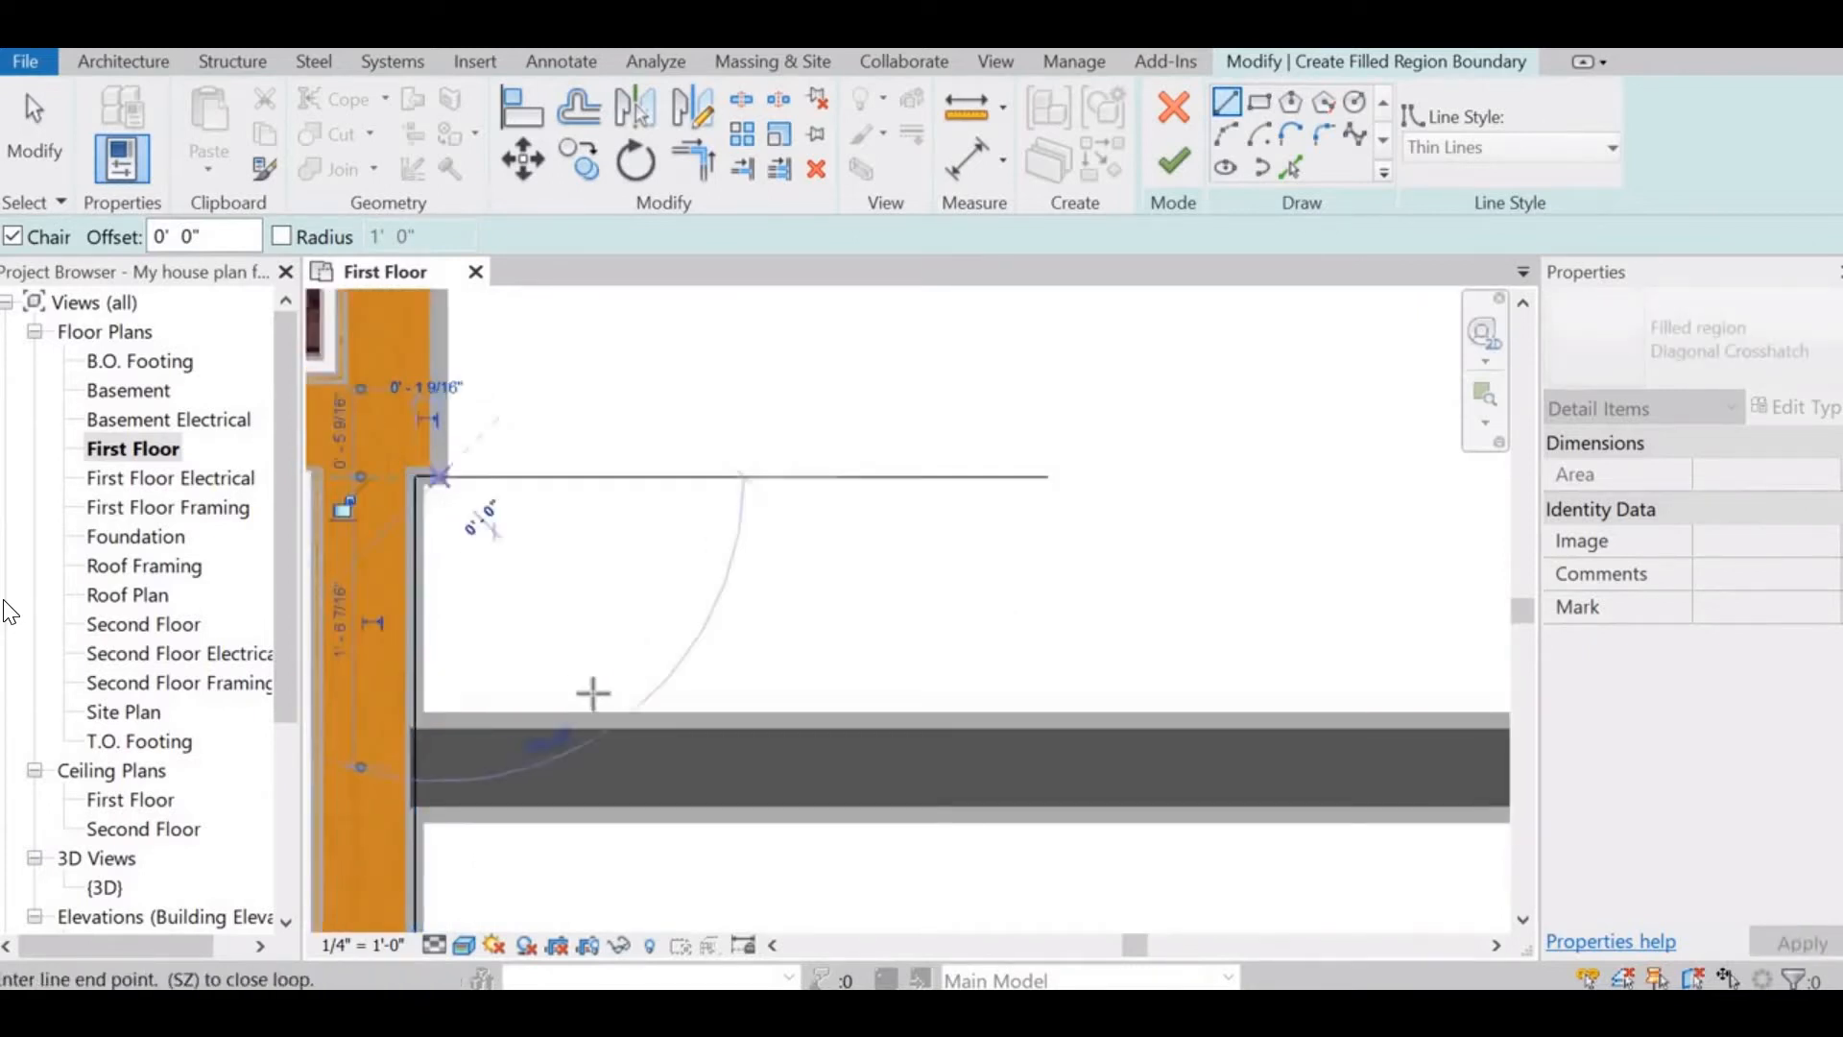
{"action": "scroll", "coordinate": [594, 693], "scroll_direction": "down", "scroll_amount": 4}
{"action": "scroll", "coordinate": [630, 432], "scroll_direction": "up", "scroll_amount": 5}
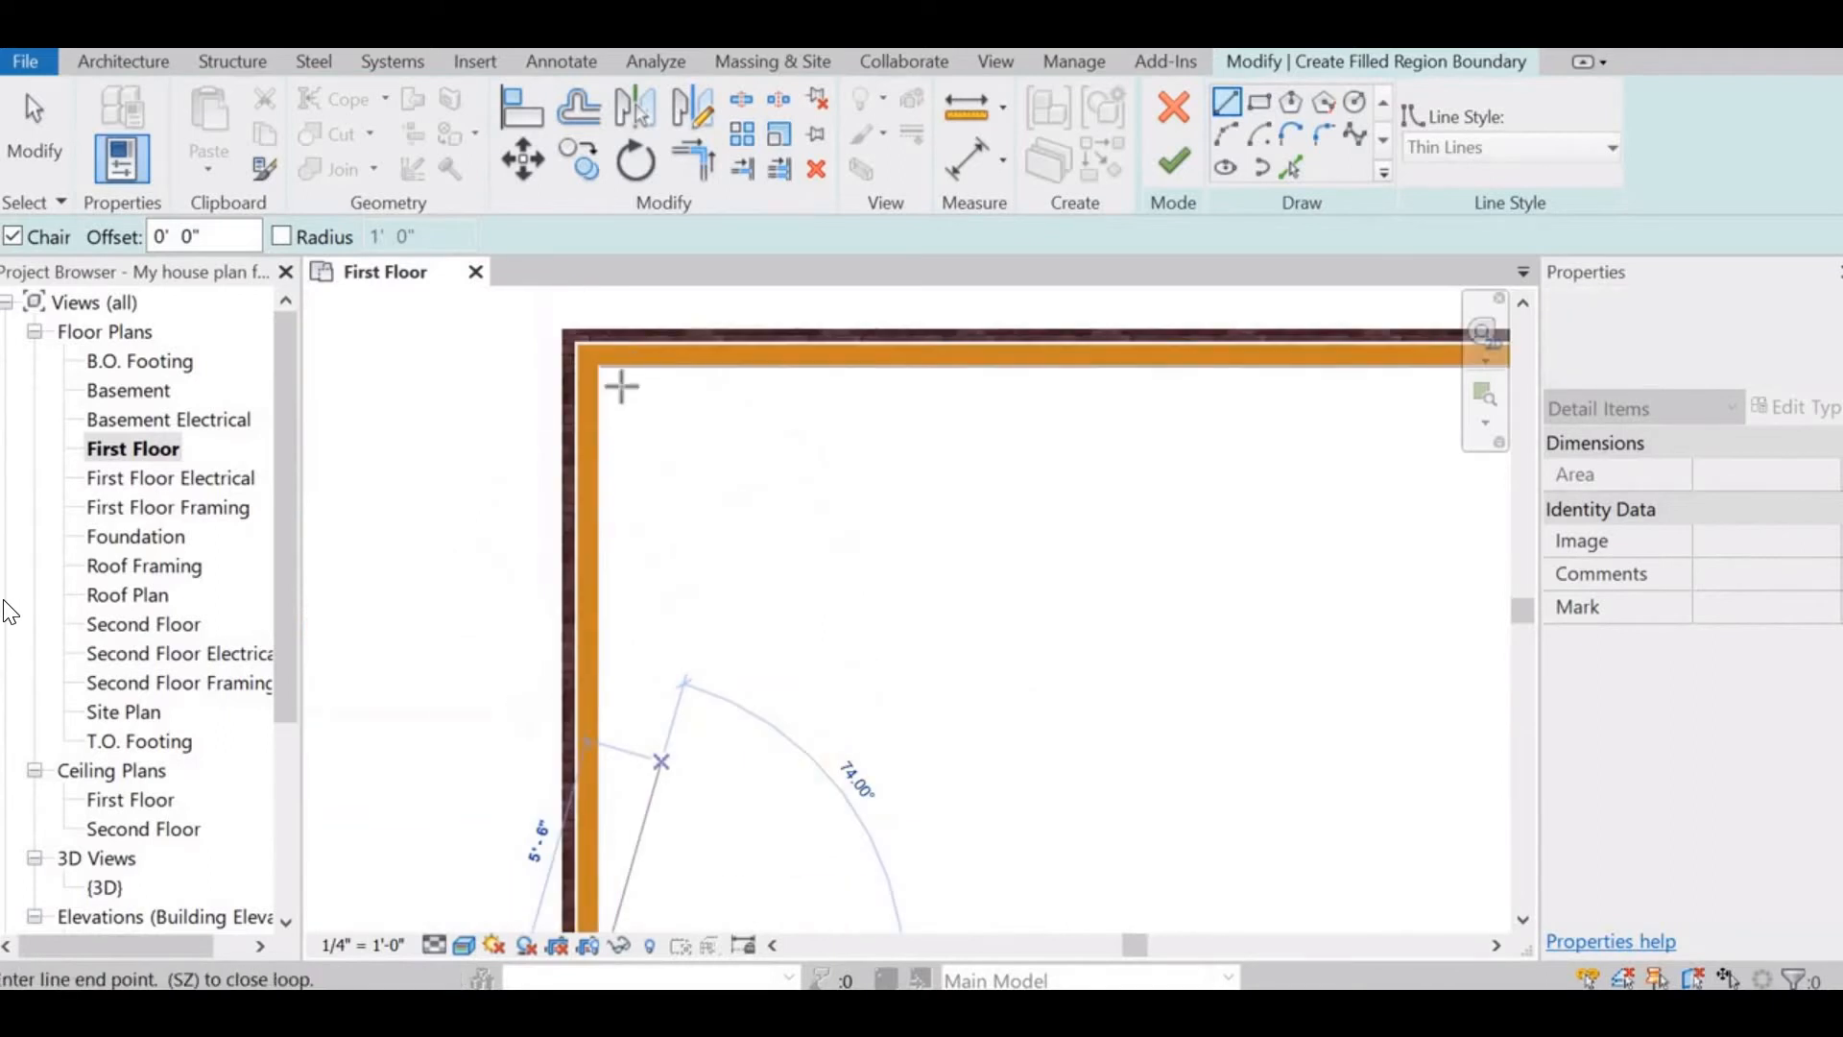
{"action": "scroll", "coordinate": [614, 379], "scroll_direction": "up", "scroll_amount": 3}
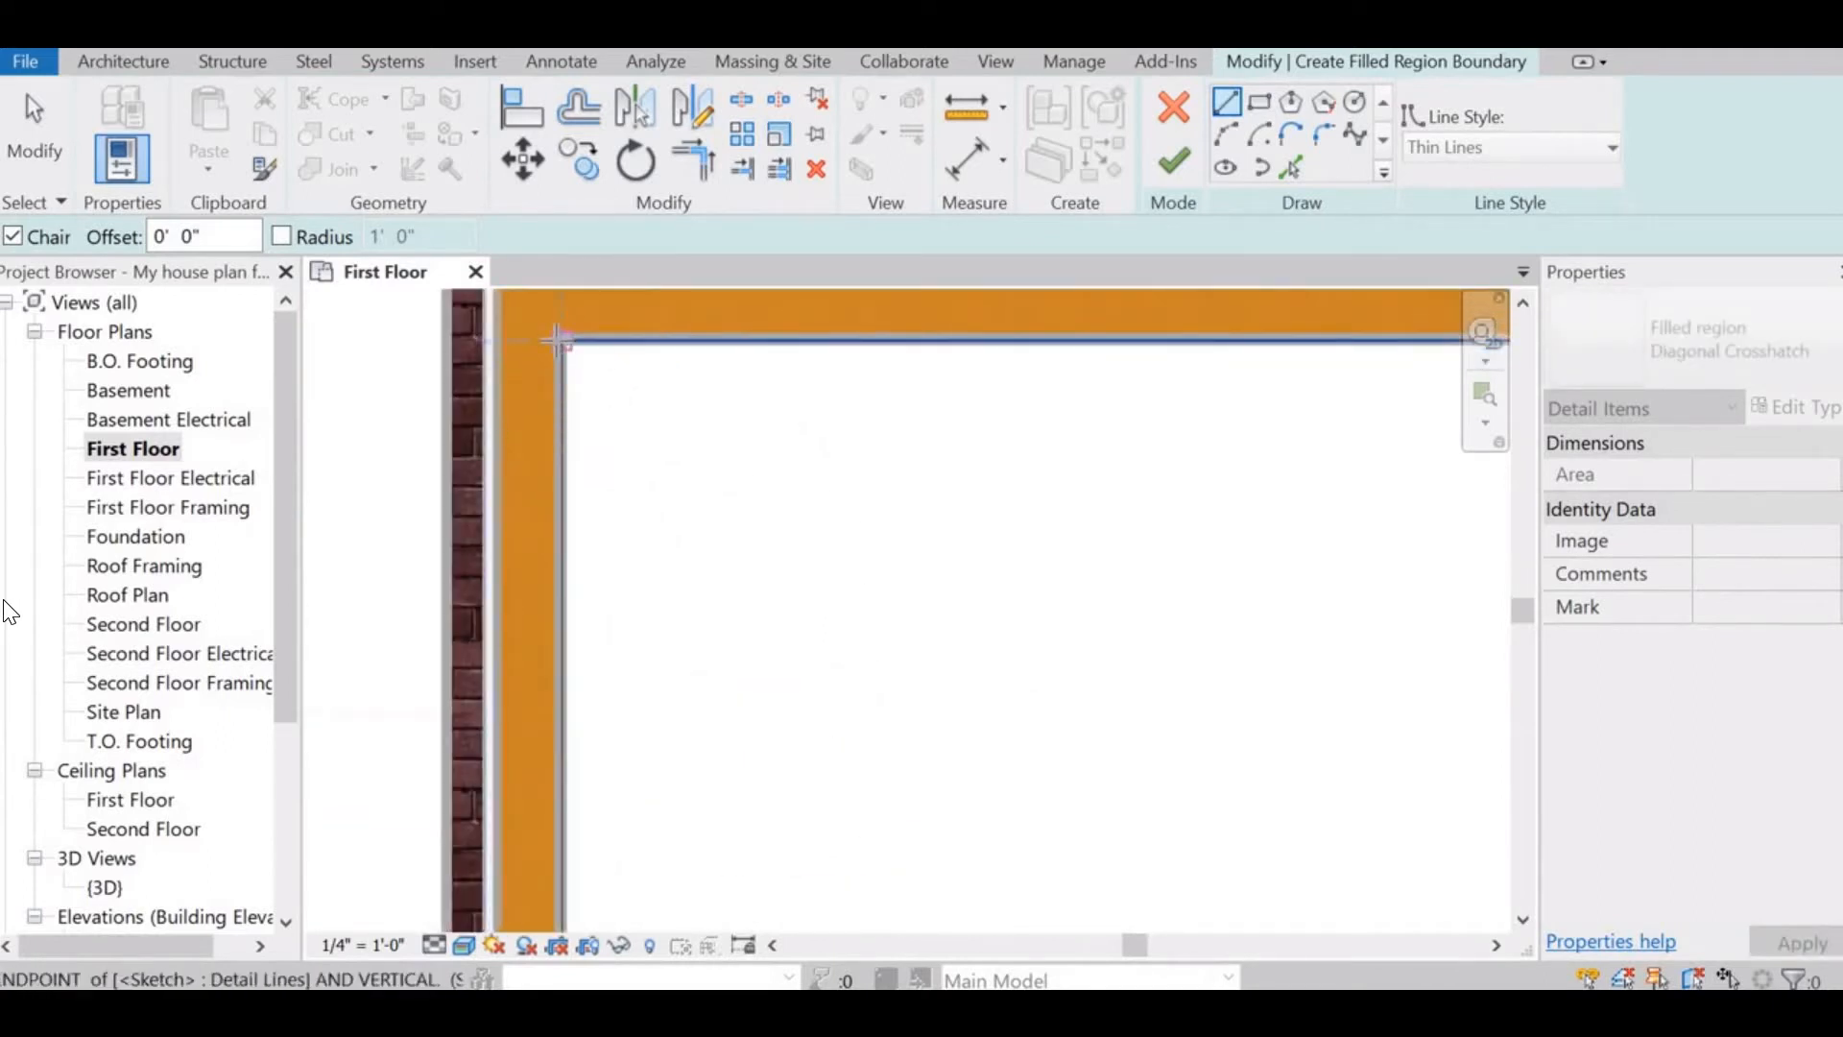
{"action": "left_click", "coordinate": [557, 340]}
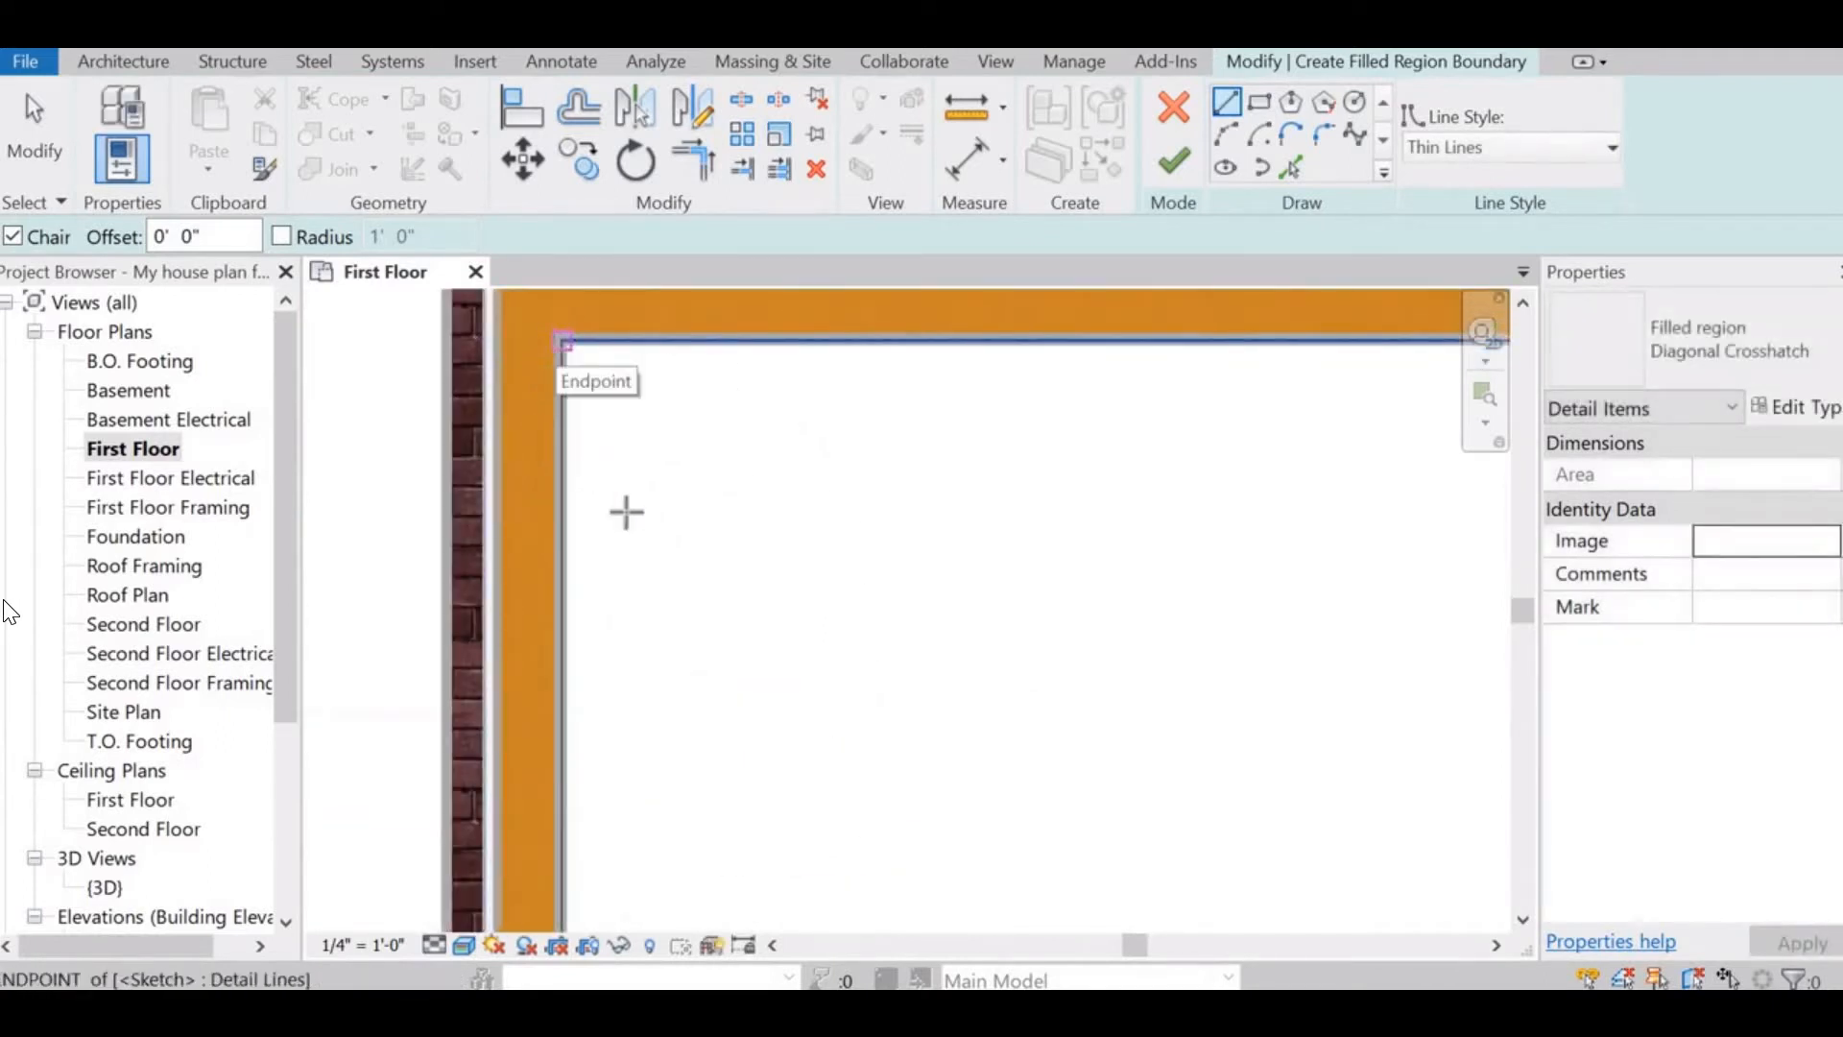
- Finish the boundary sketch to create the filled region over the house interior
{"action": "scroll", "coordinate": [599, 515], "scroll_direction": "down", "scroll_amount": 5}
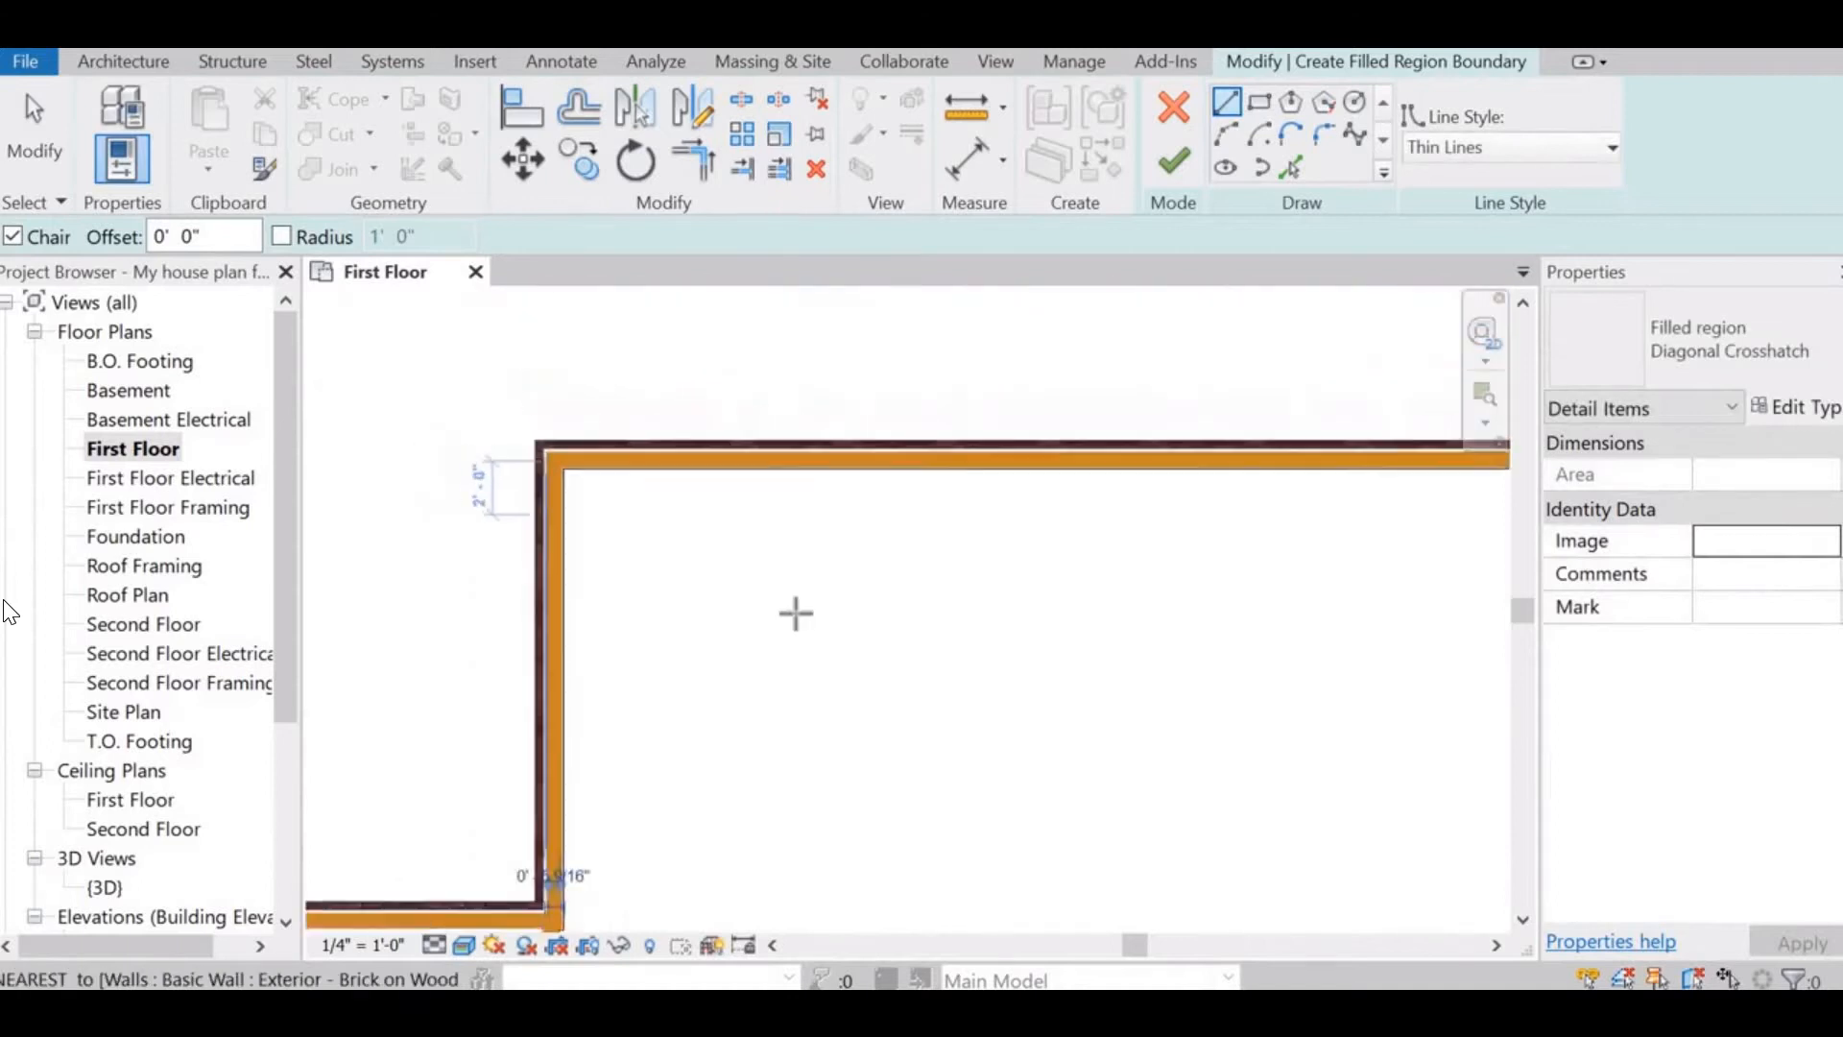
{"action": "middle_click_drag", "start_coordinate": [863, 574], "coordinate": [738, 447]}
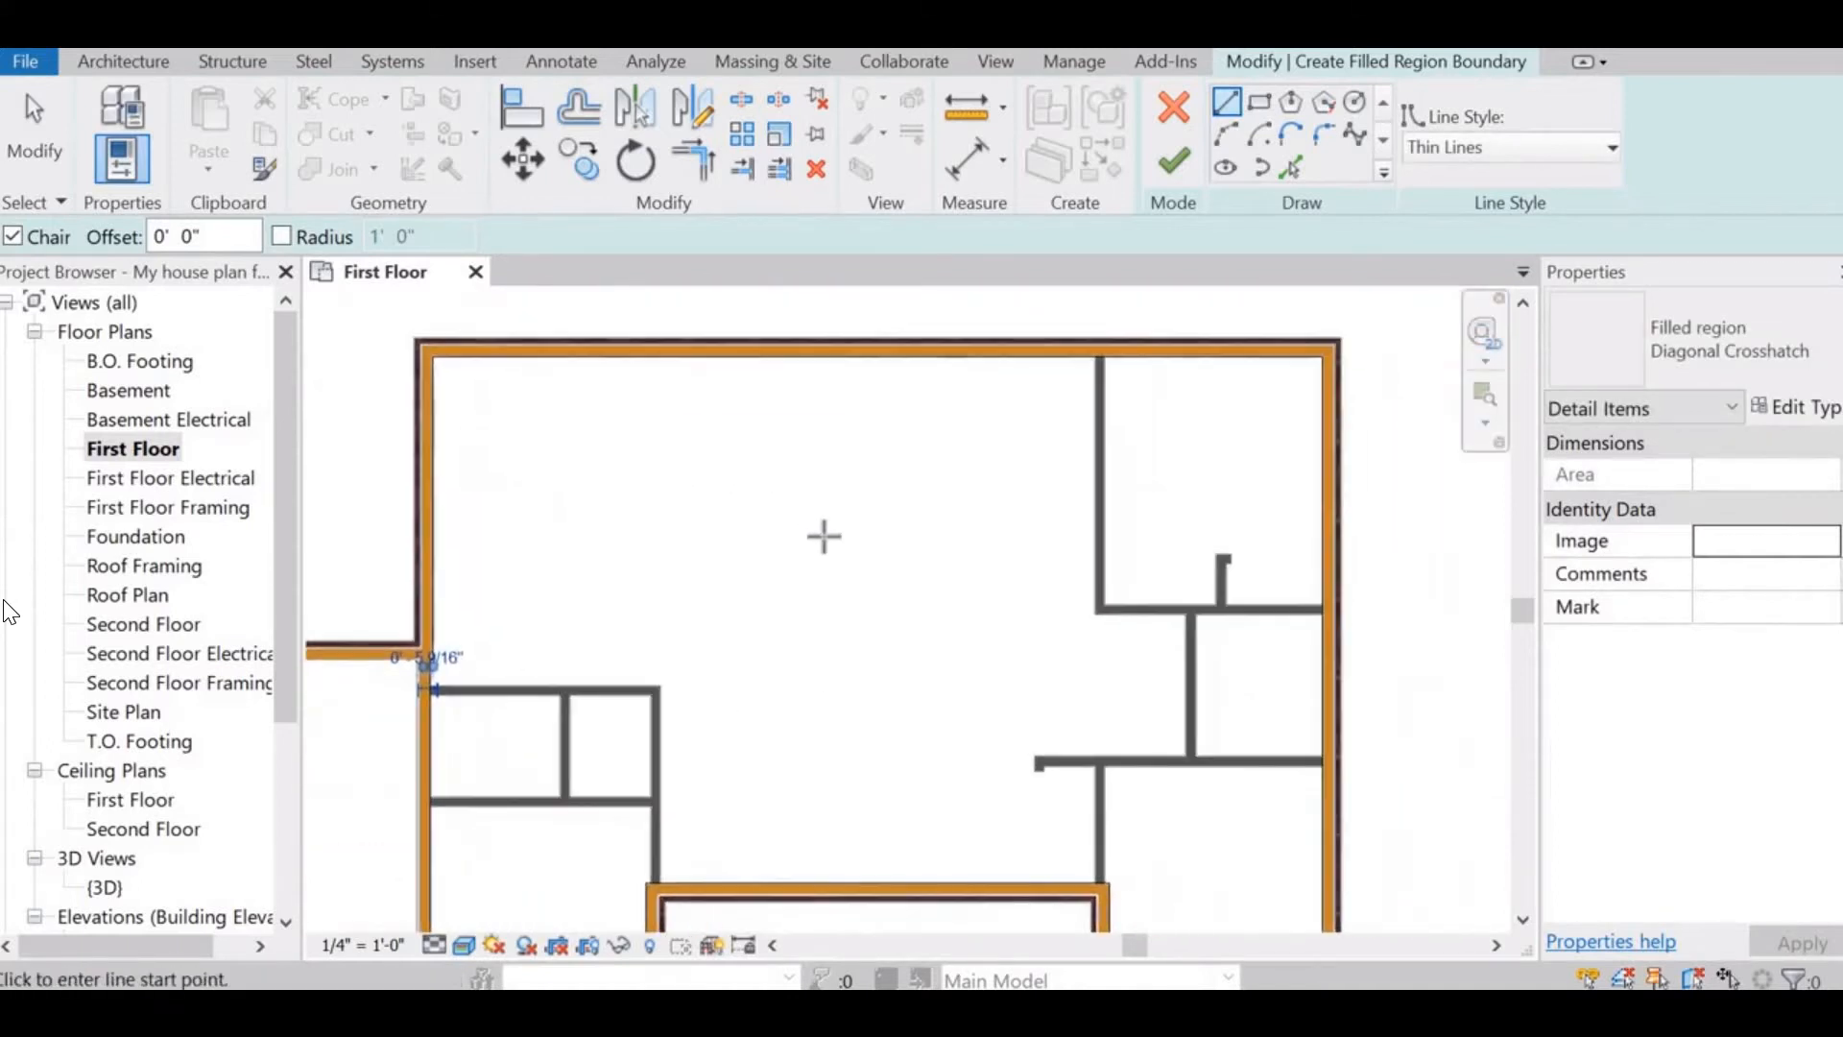
{"action": "left_click", "coordinate": [1173, 158]}
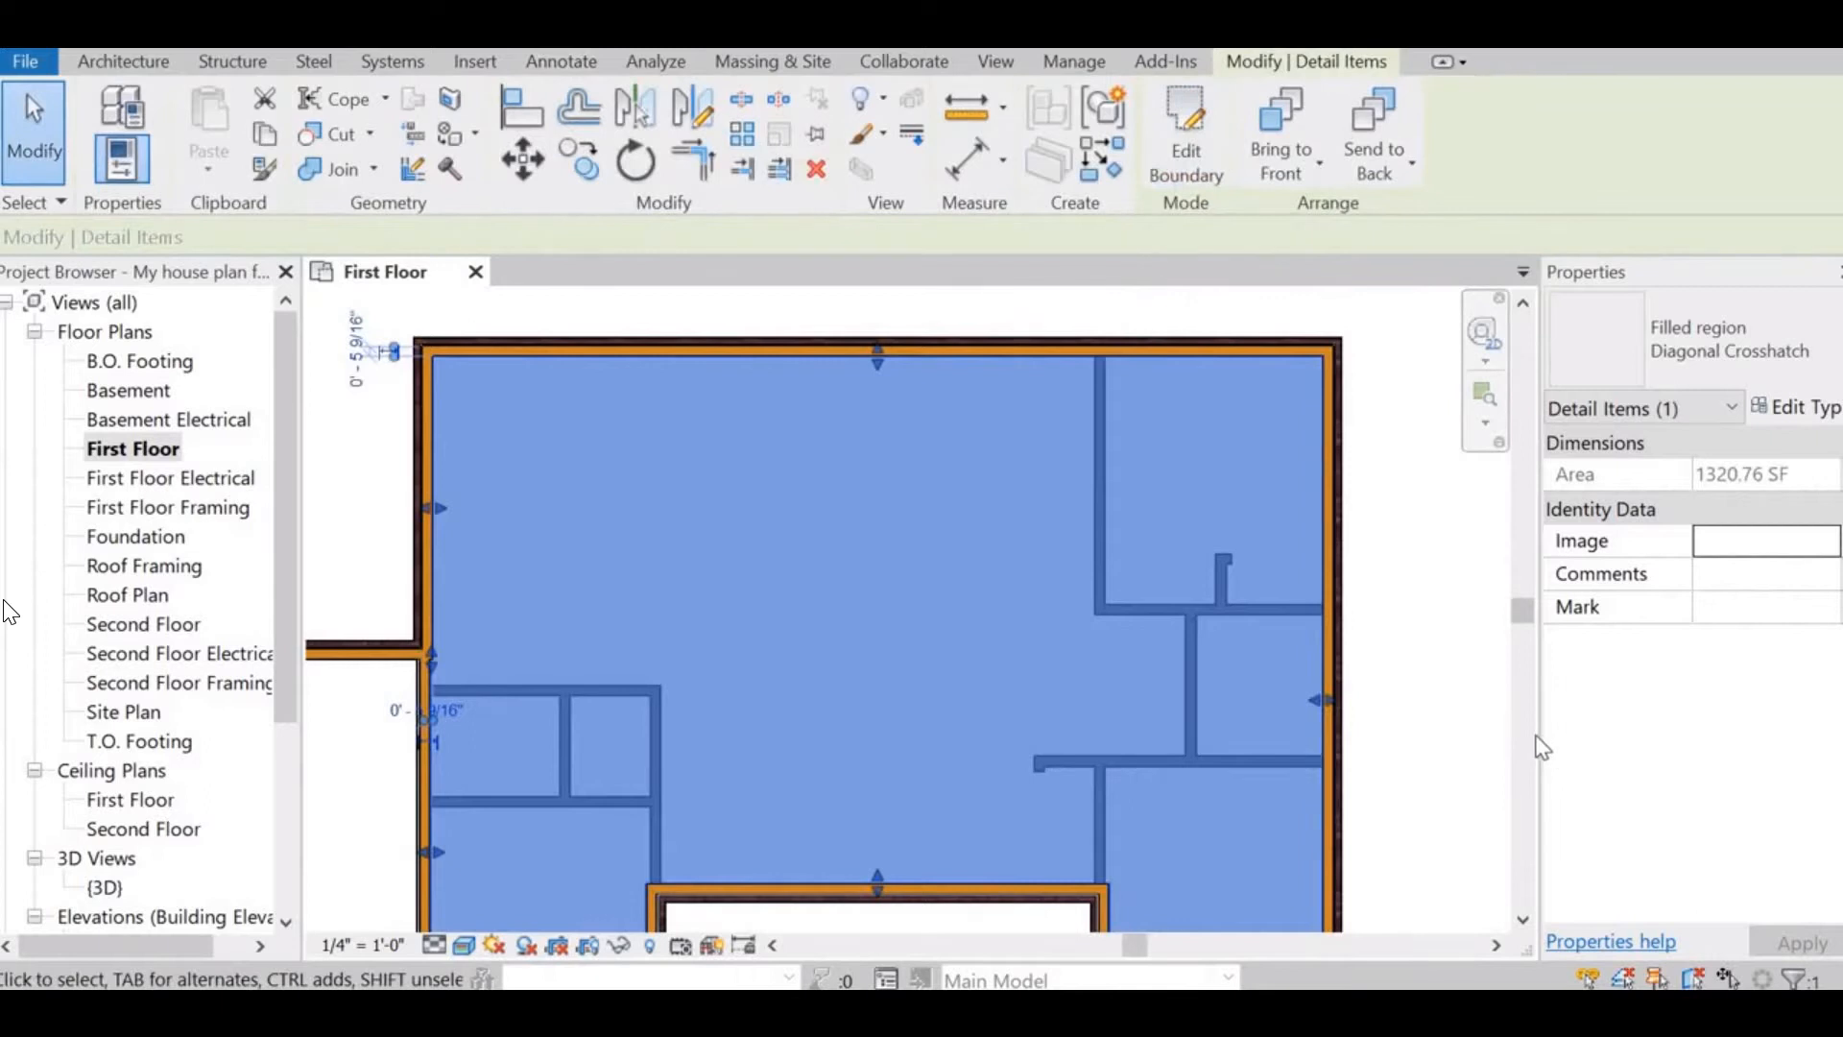
- Widen the properties display to read the filled region's area, and clear the selection
{"action": "left_click_drag", "start_coordinate": [1536, 735], "coordinate": [1455, 734]}
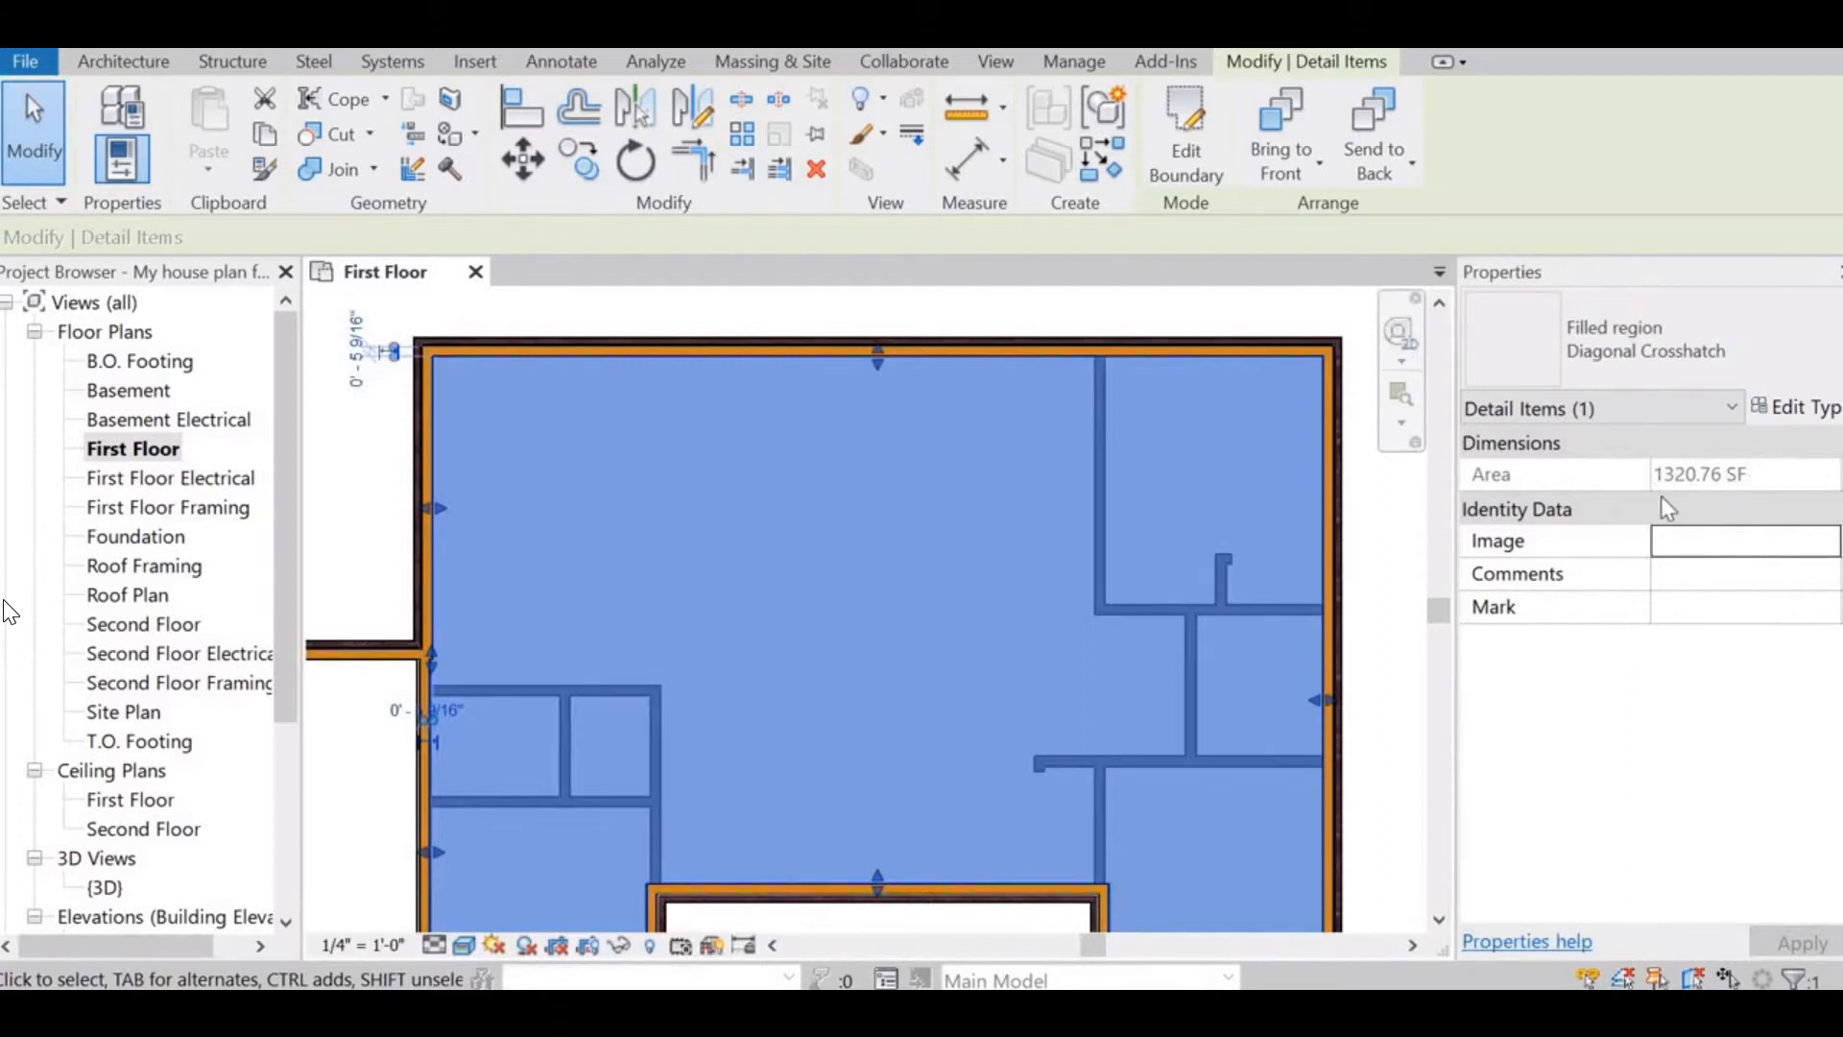
{"action": "scroll", "coordinate": [1304, 451], "scroll_direction": "down", "scroll_amount": 3}
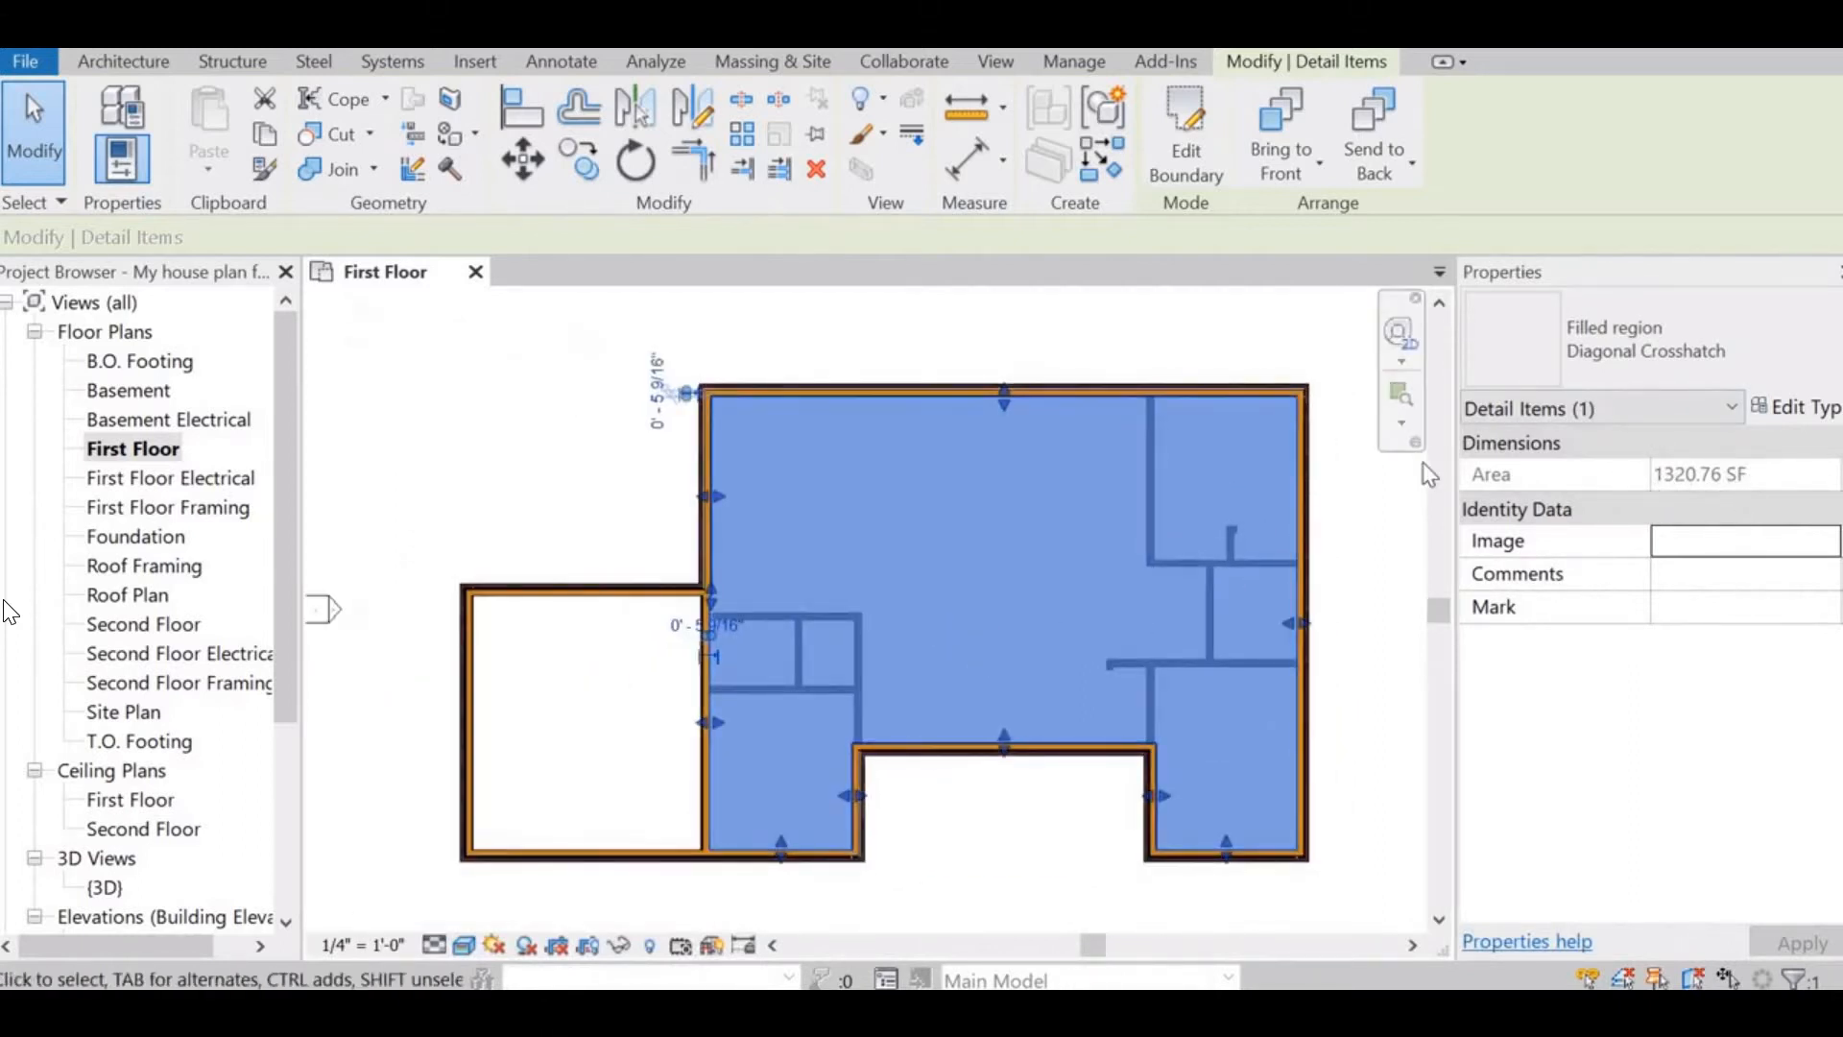
{"action": "left_click", "coordinate": [1354, 524]}
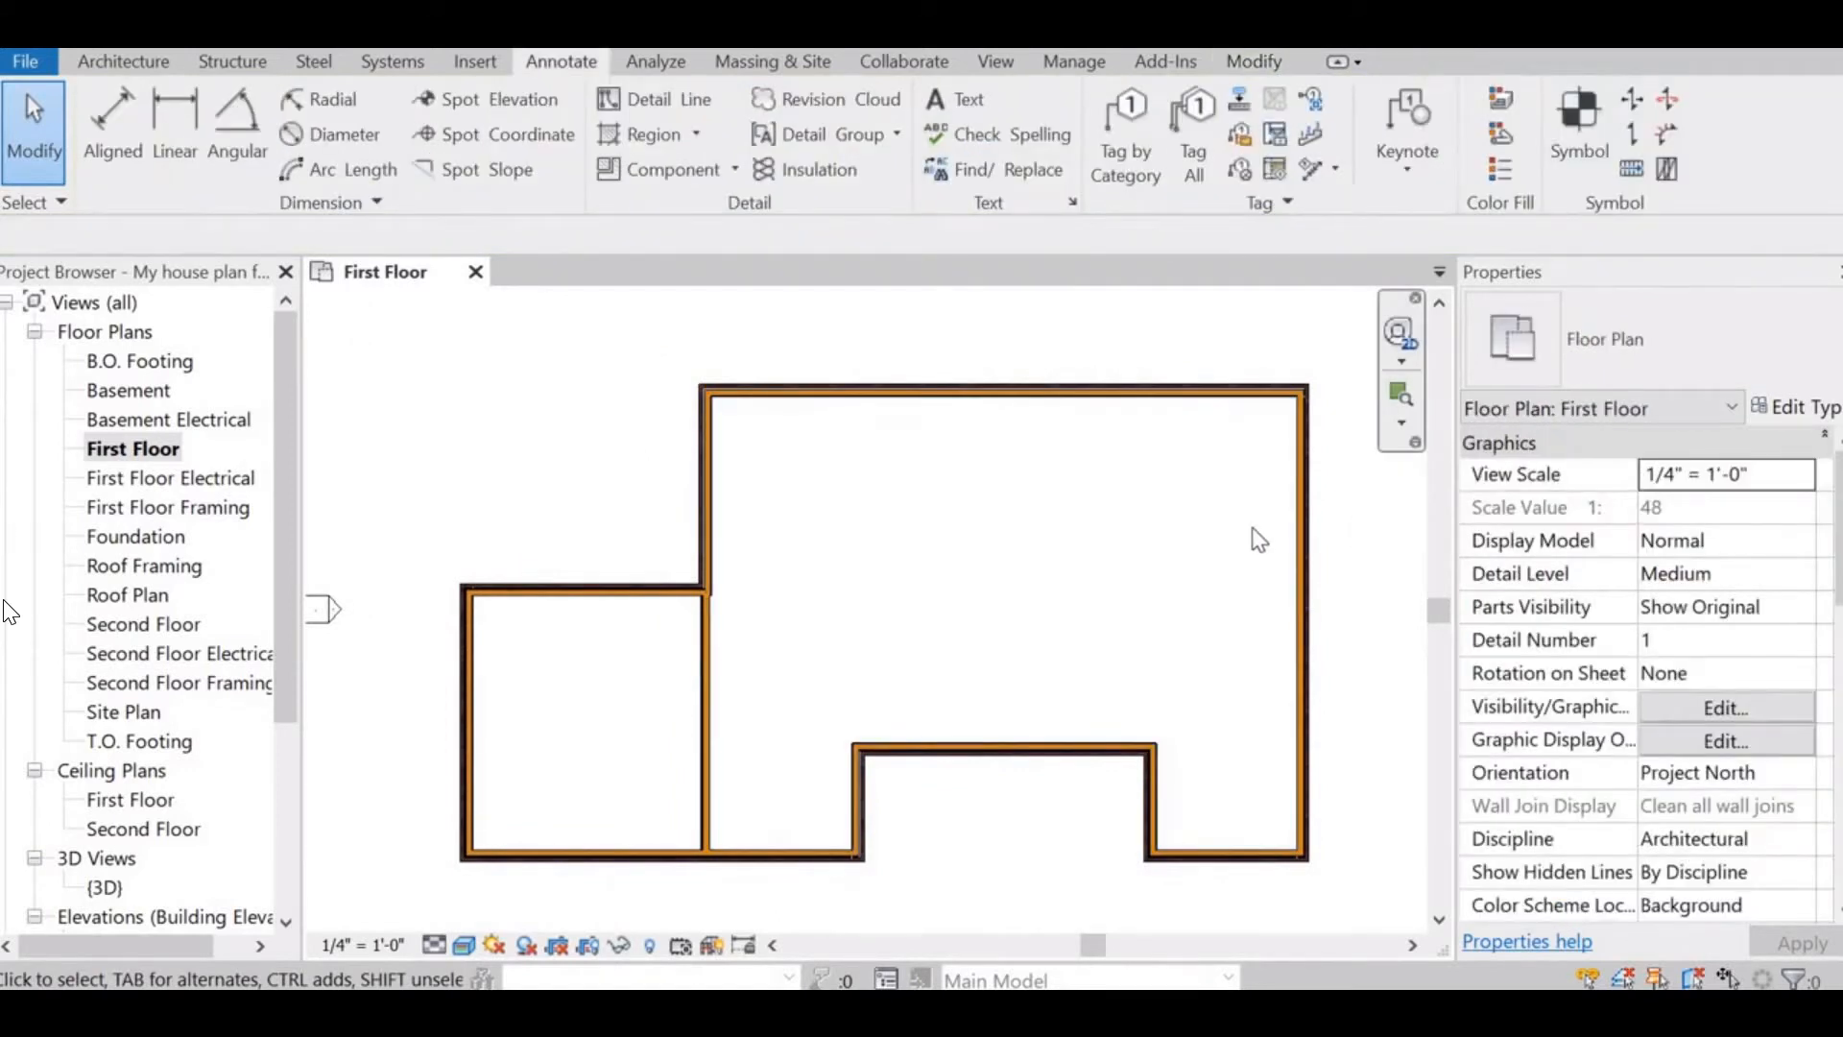
- Stretch the filled region's upper edge outward past the upper exterior wall, adjust its position, and clear the selection
{"action": "left_click", "coordinate": [1006, 443]}
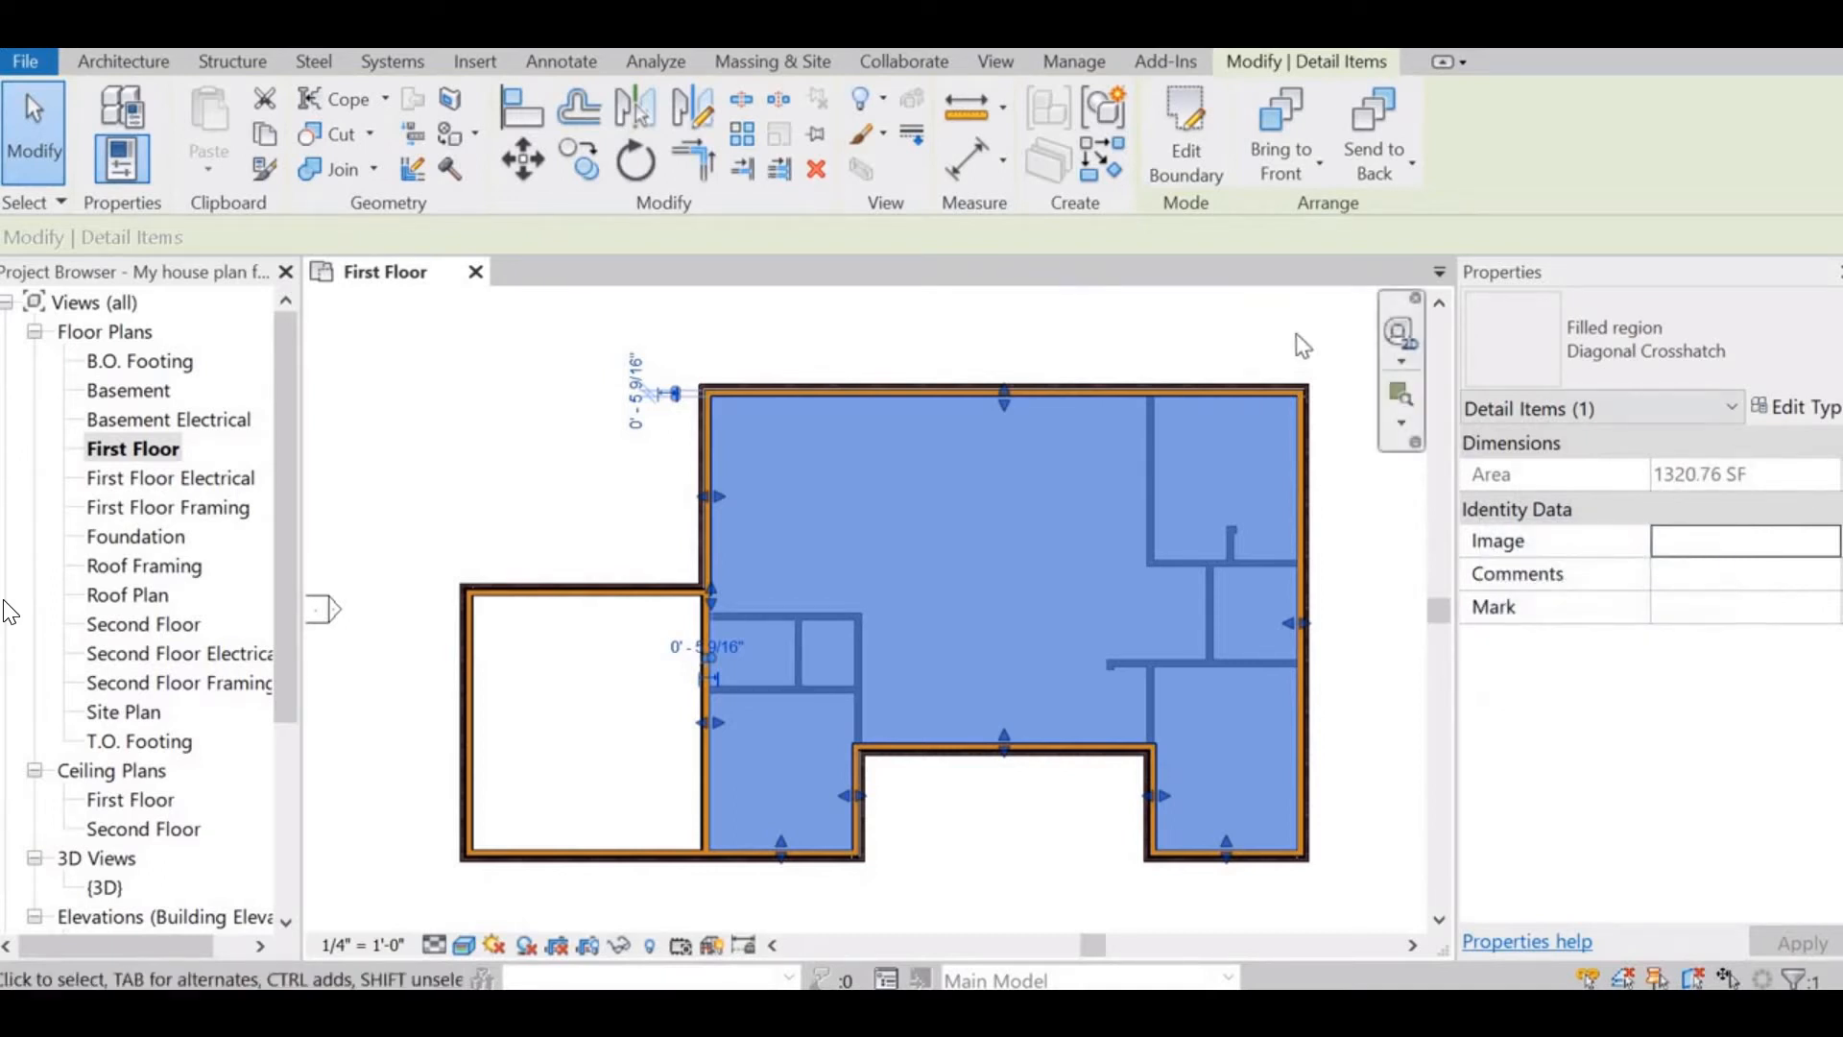
{"action": "scroll", "coordinate": [972, 388], "scroll_direction": "up", "scroll_amount": 4}
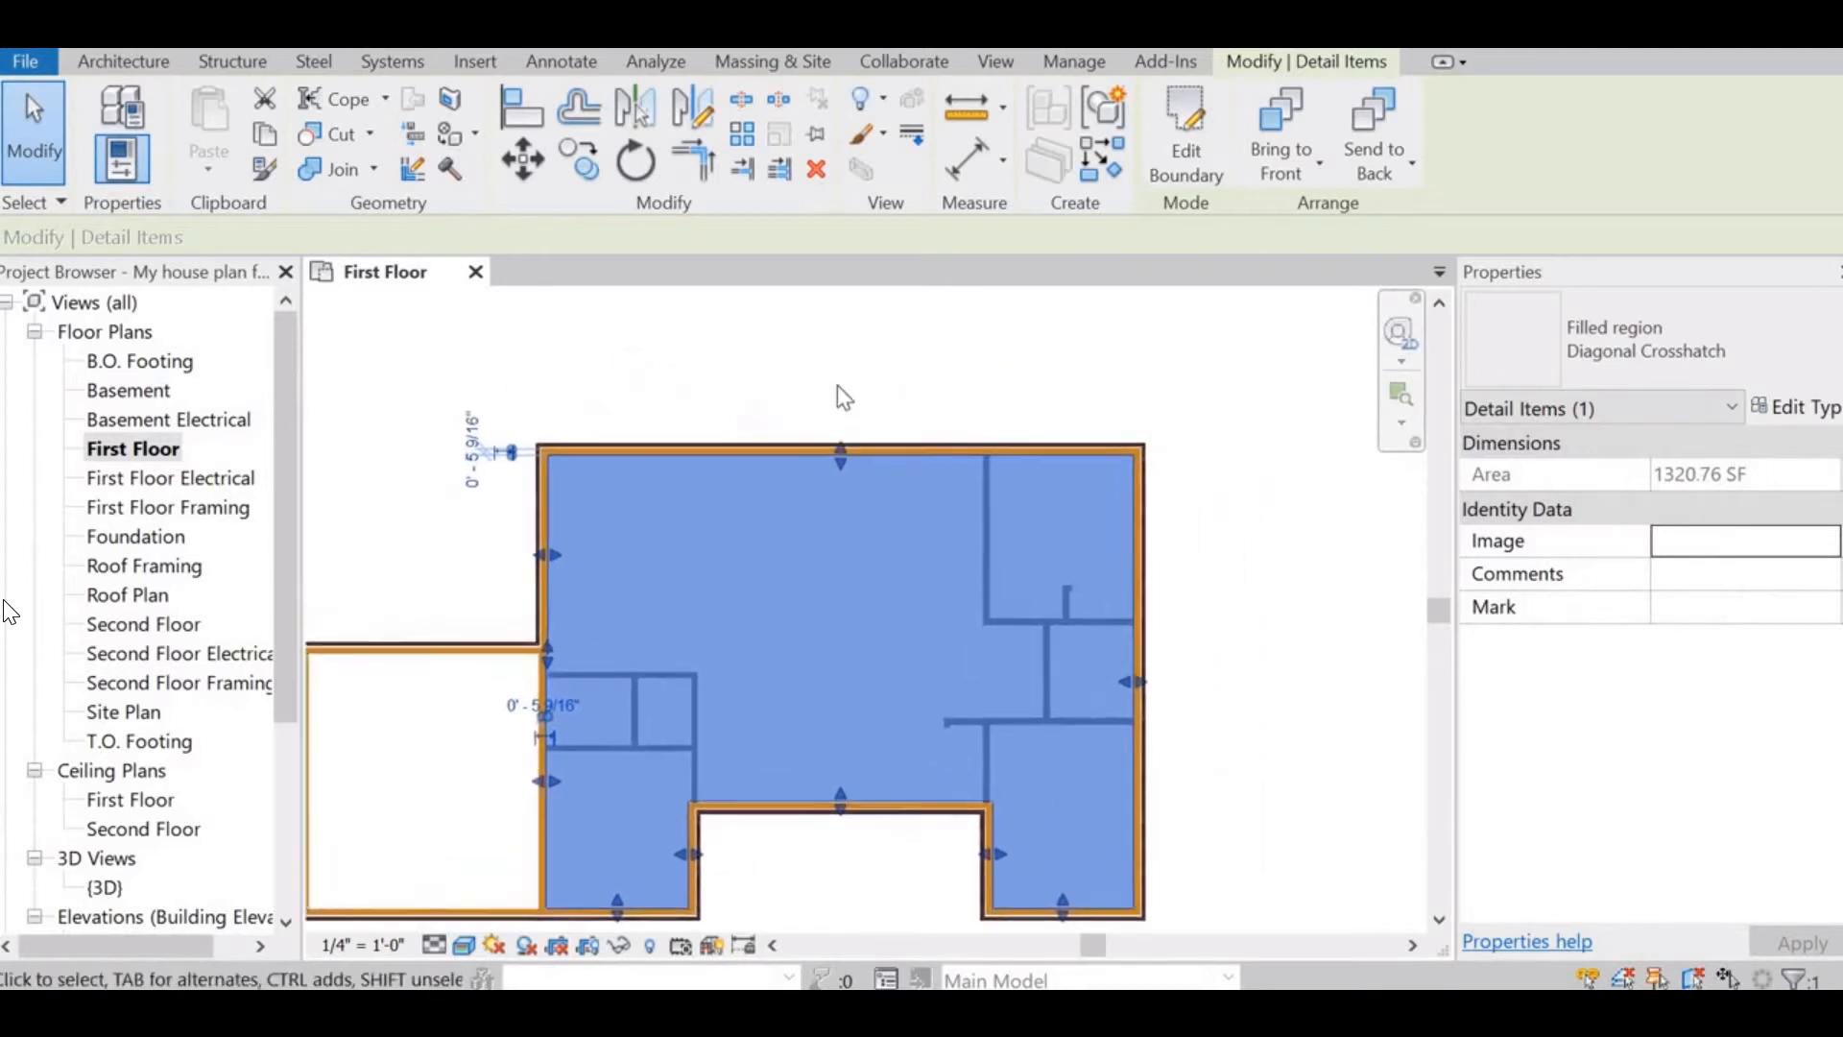
{"action": "scroll", "coordinate": [867, 436], "scroll_direction": "up", "scroll_amount": 1}
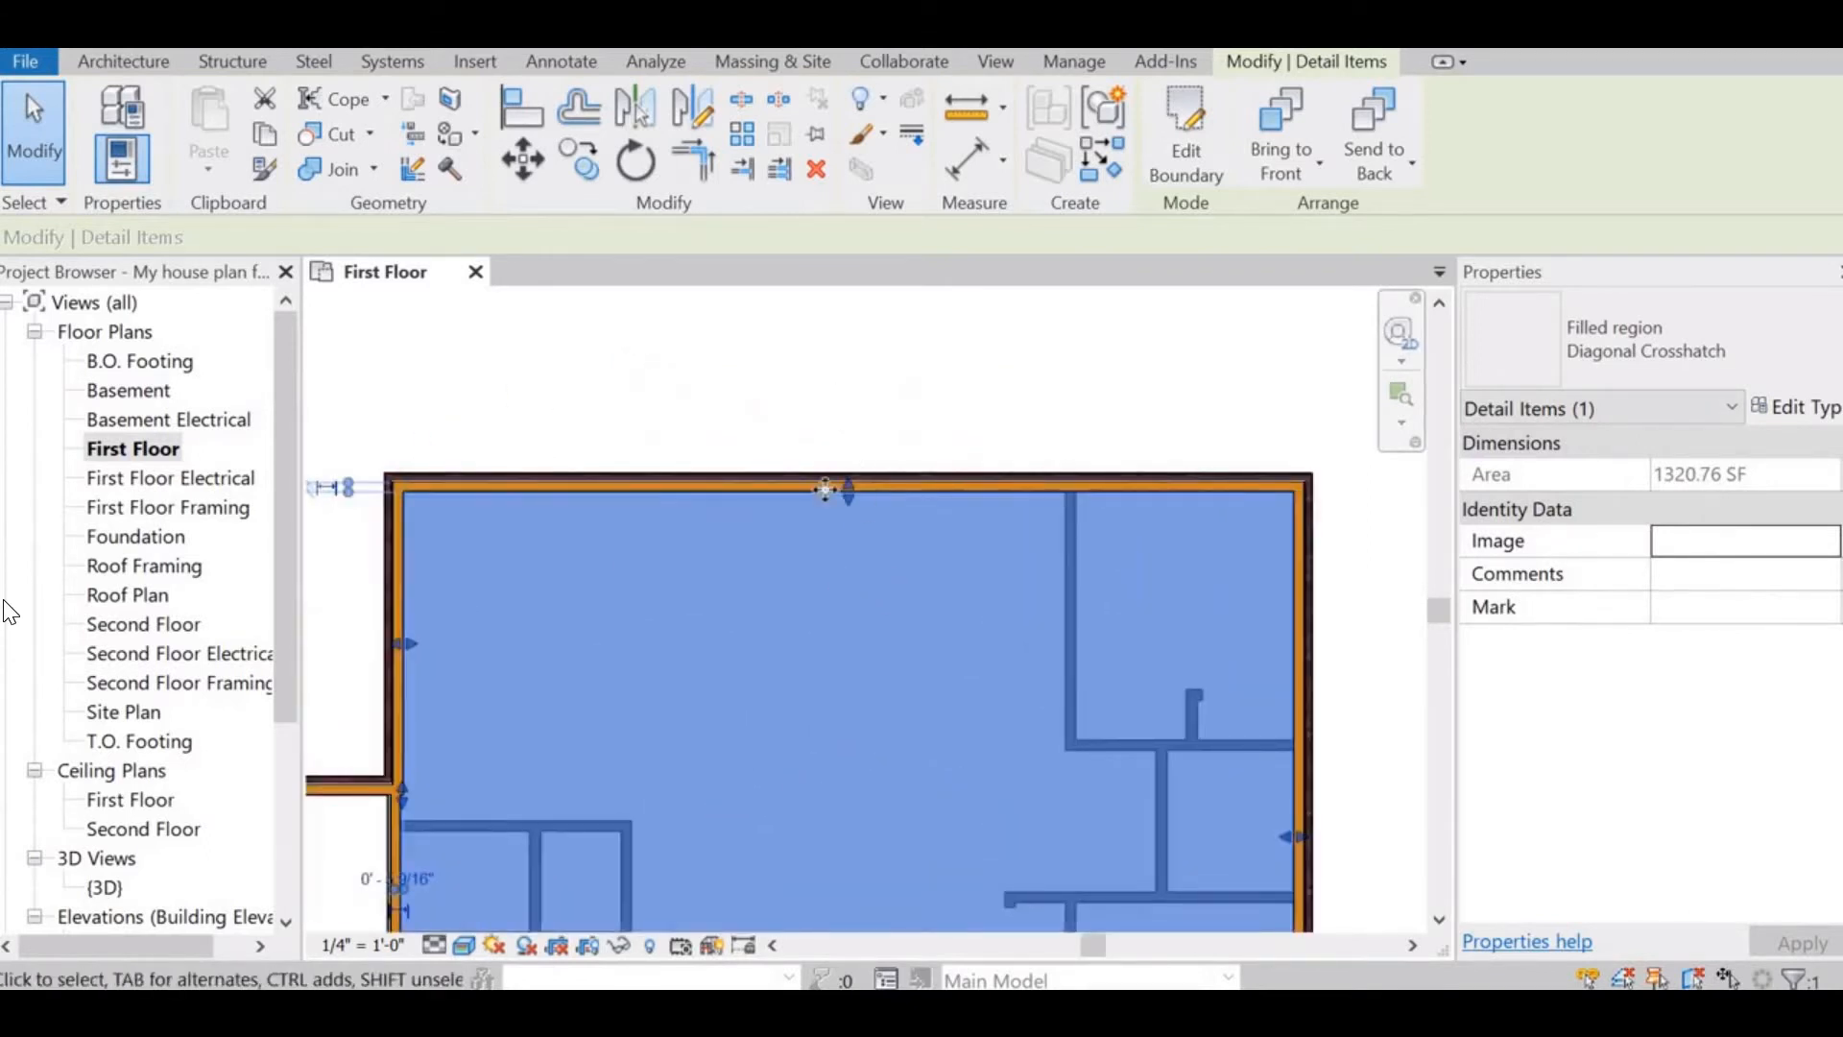
{"action": "scroll", "coordinate": [824, 491], "scroll_direction": "up", "scroll_amount": 2}
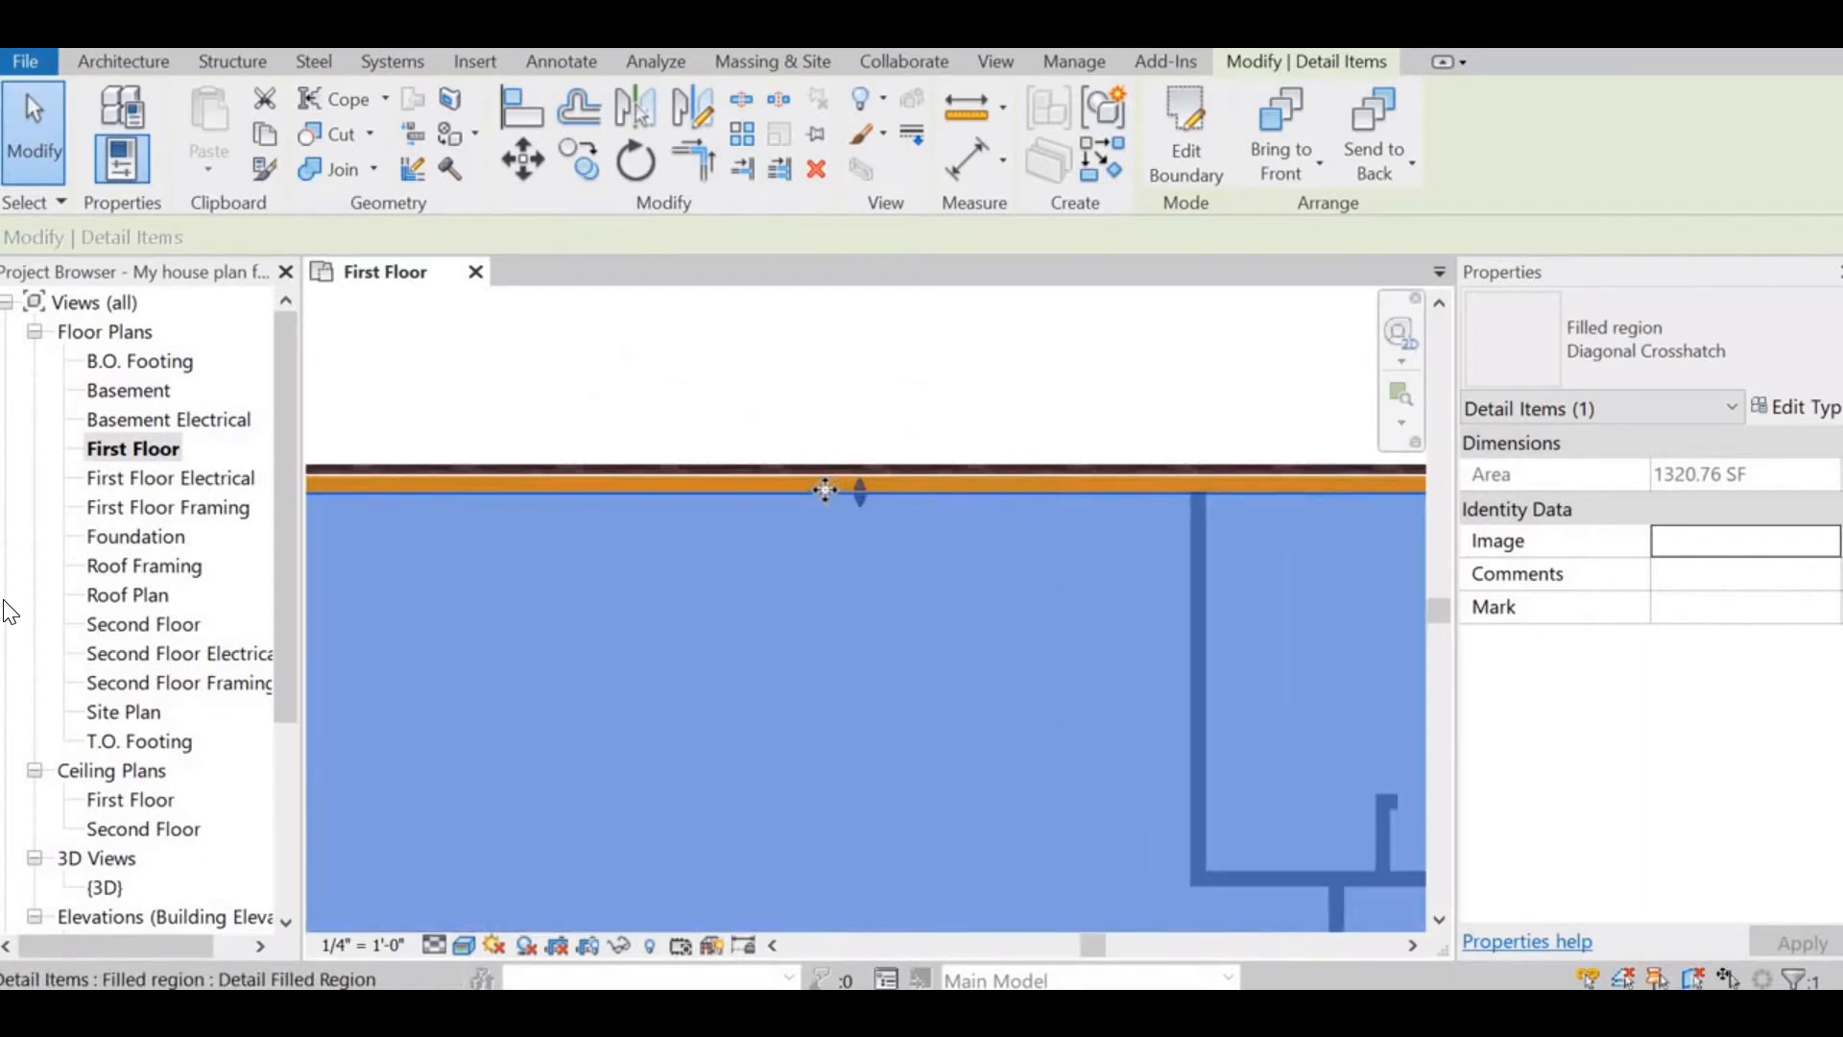
{"action": "scroll", "coordinate": [825, 491], "scroll_direction": "down", "scroll_amount": 2}
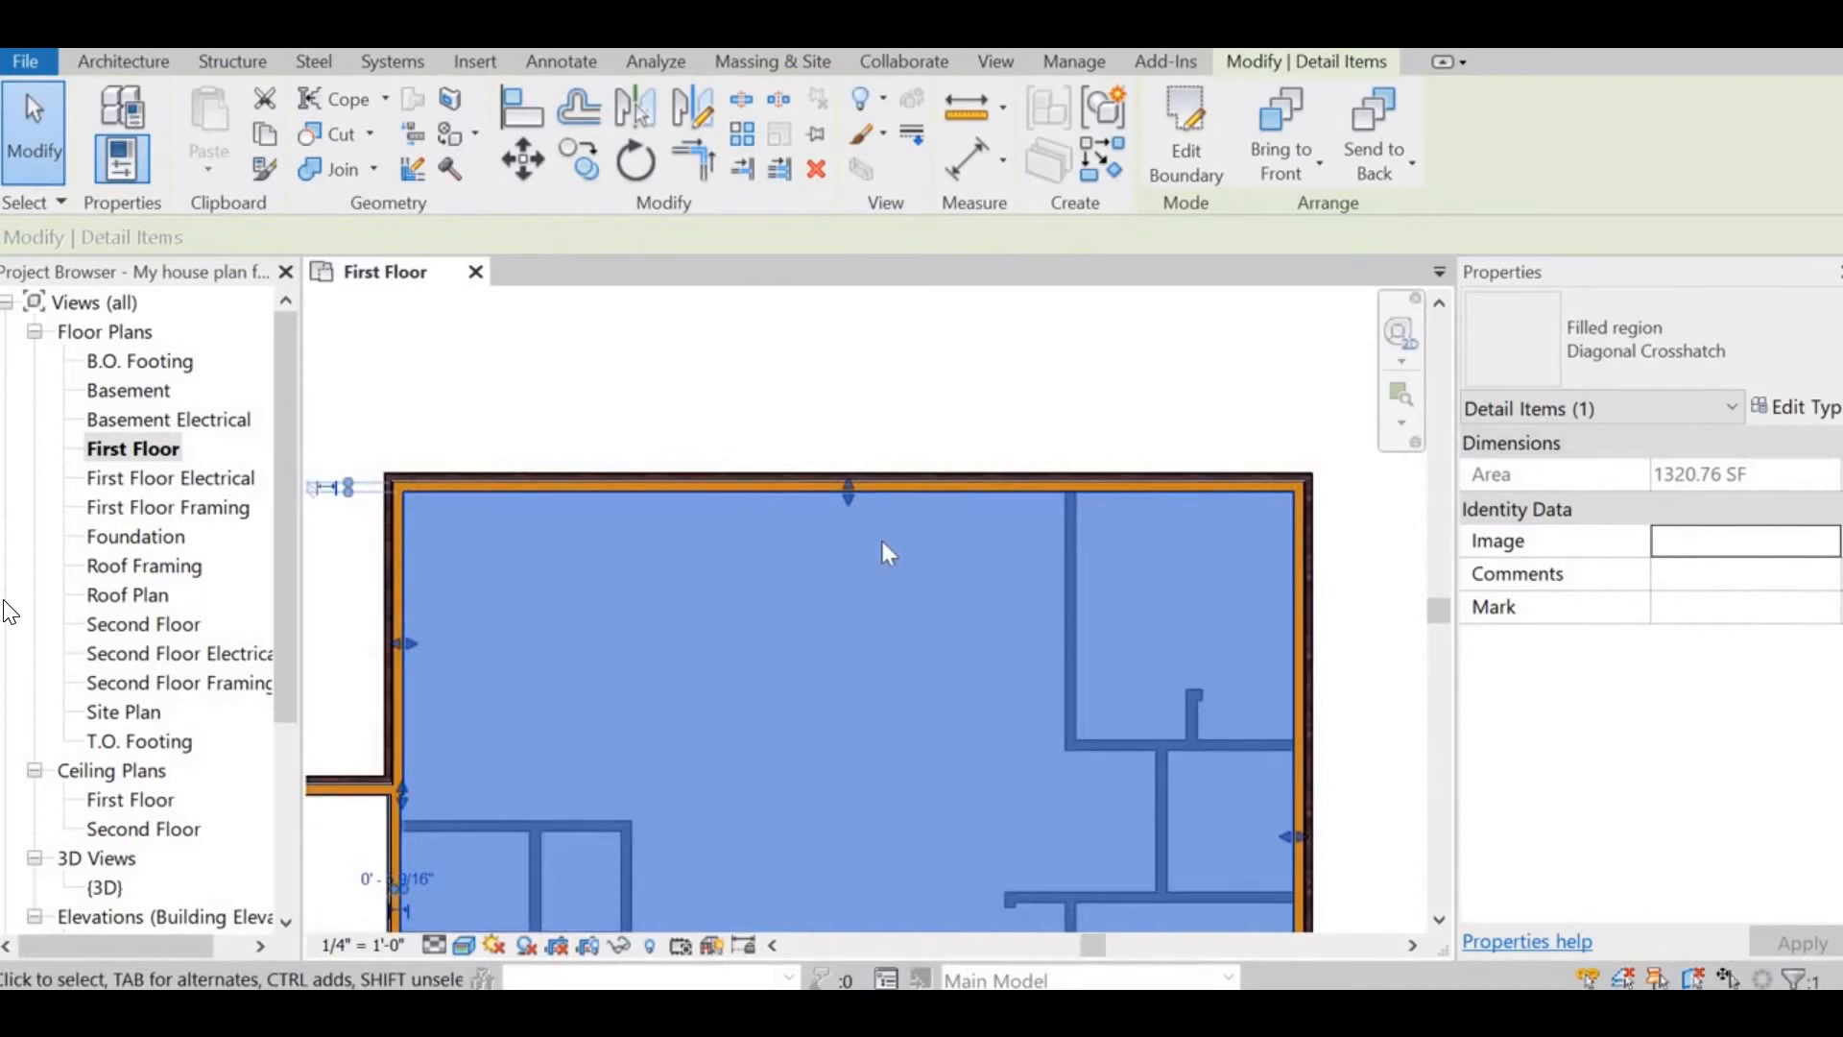
{"action": "scroll", "coordinate": [849, 480], "scroll_direction": "up", "scroll_amount": 1}
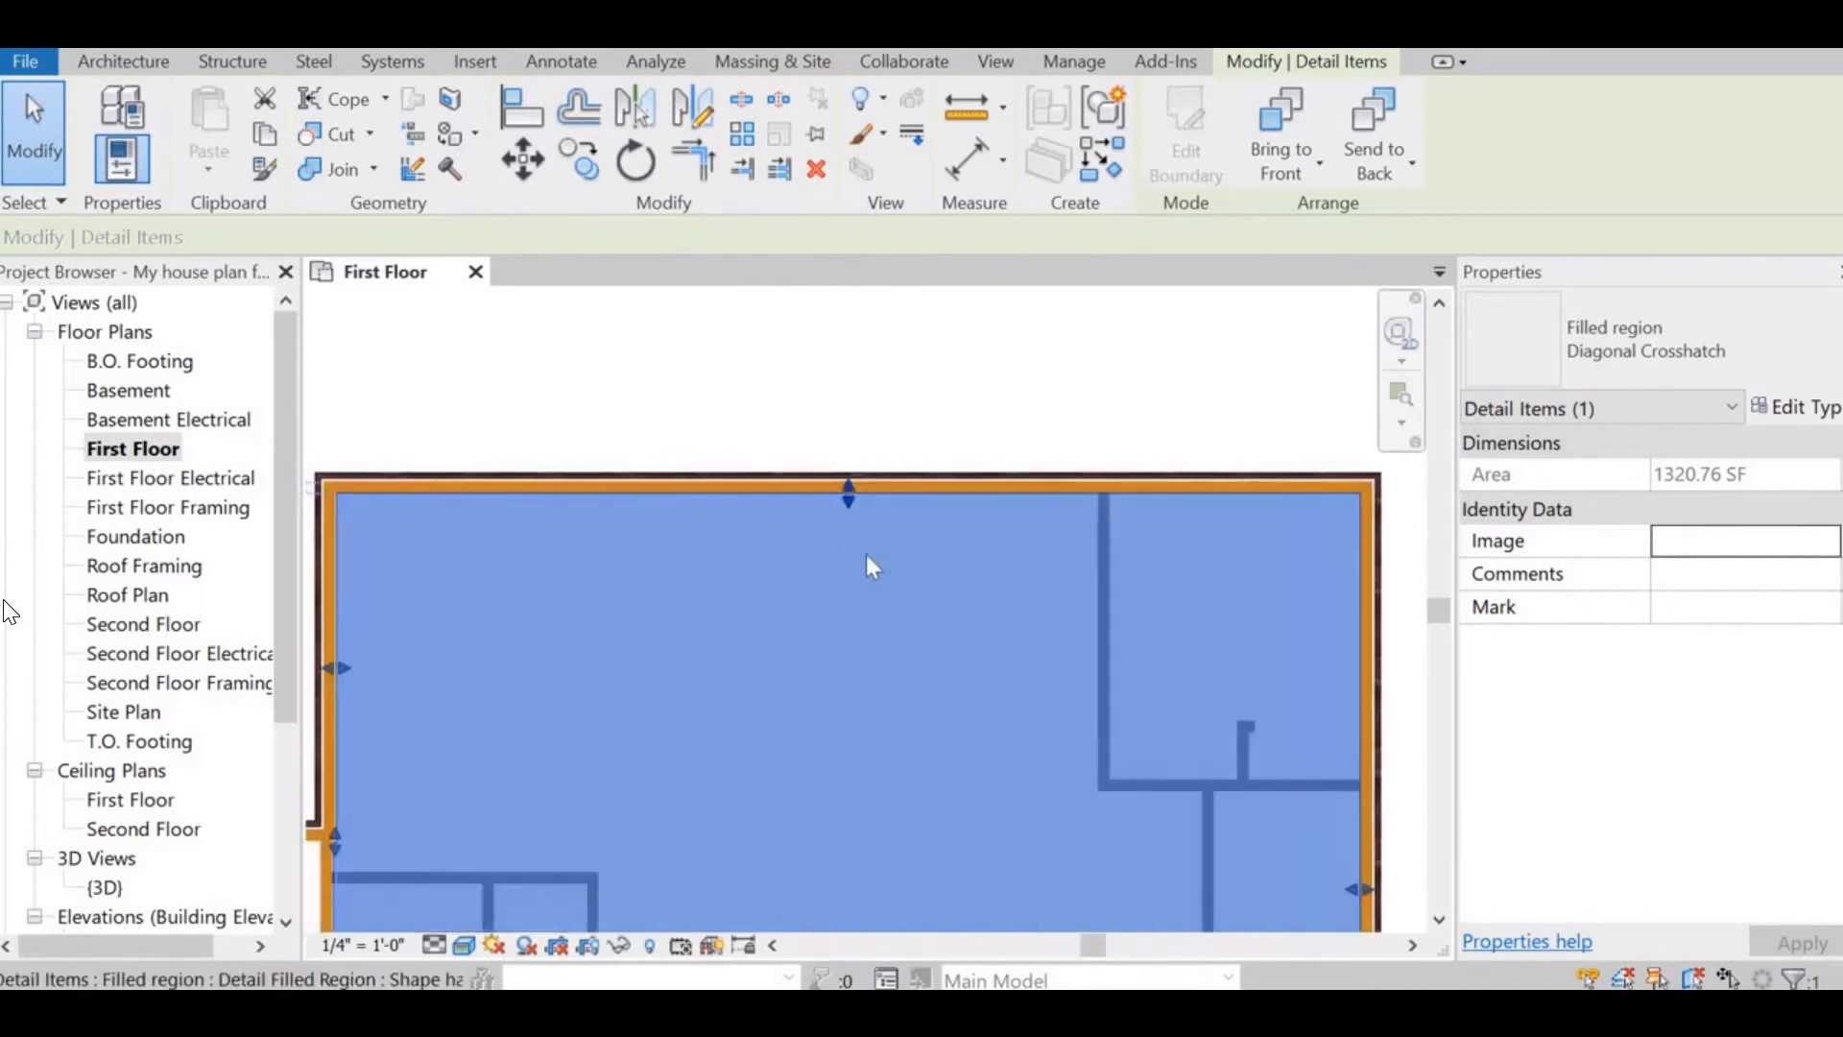
{"action": "left_click_drag", "start_coordinate": [848, 482], "coordinate": [848, 448]}
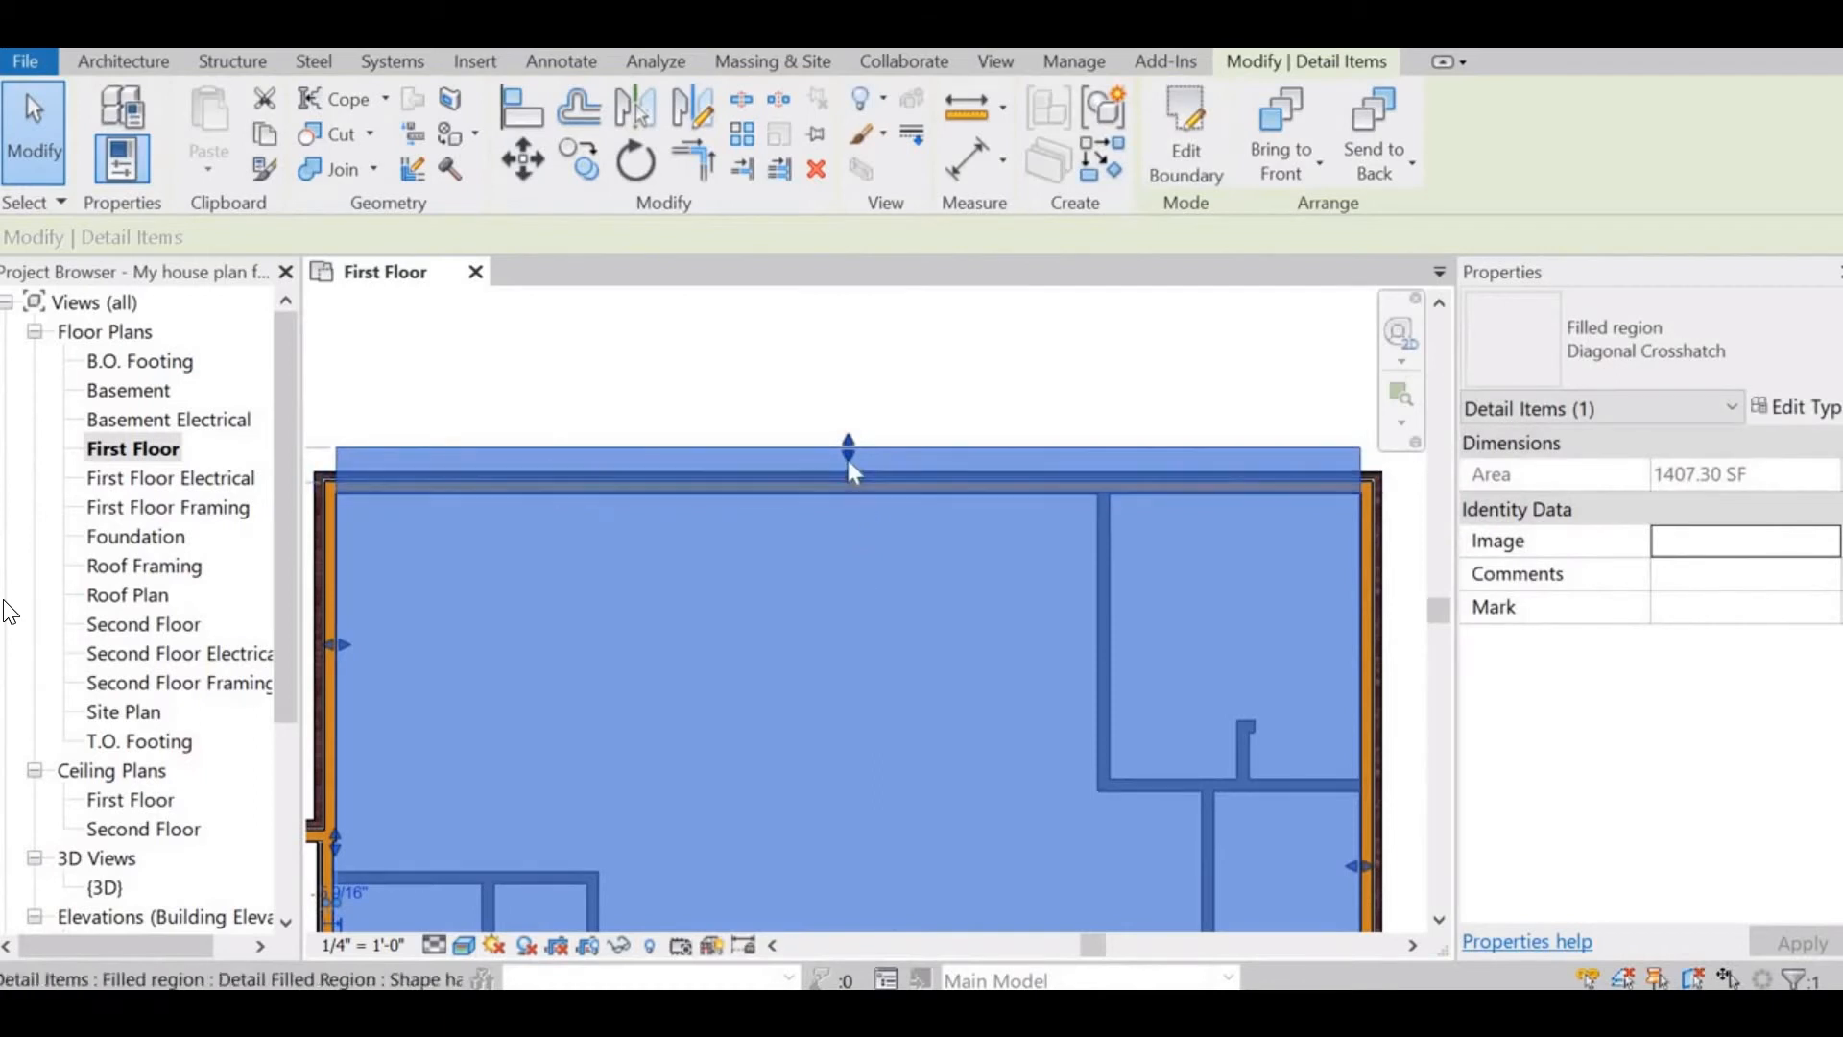
{"action": "left_click_drag", "start_coordinate": [847, 460], "coordinate": [845, 460]}
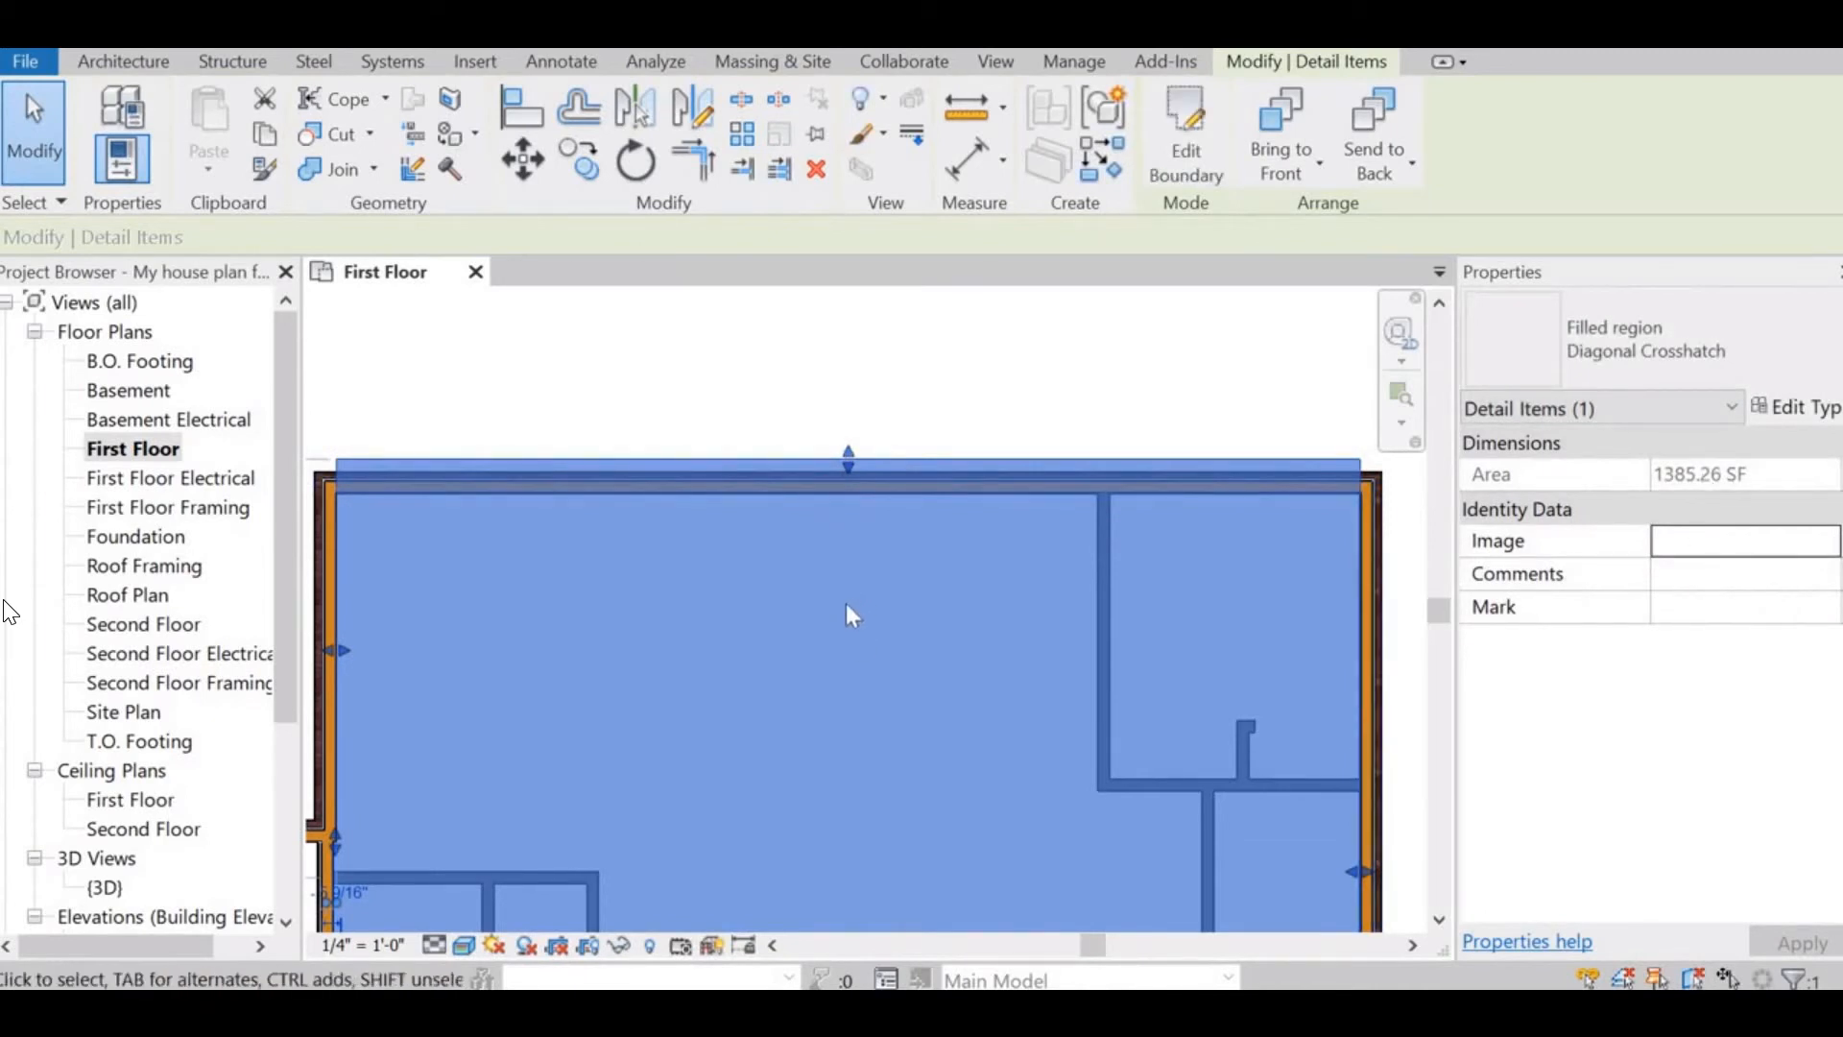
{"action": "key", "text": "Escape"}
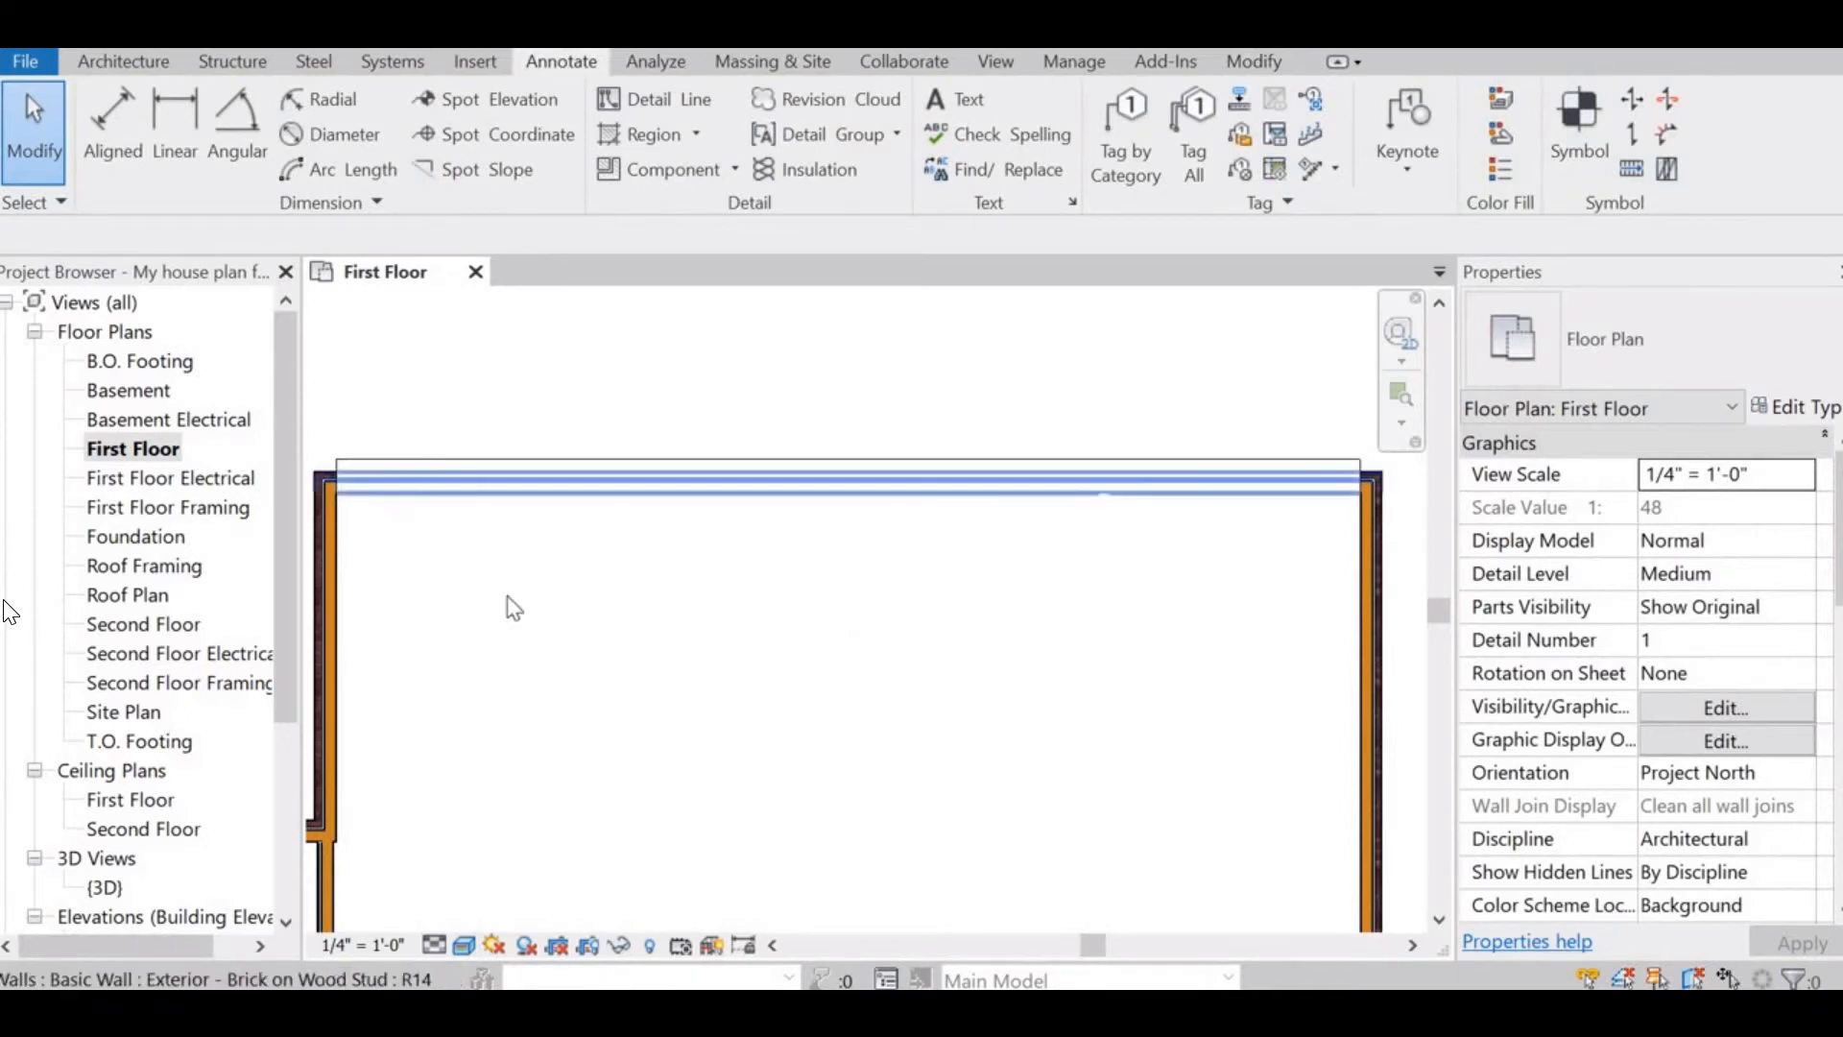
- Pull the filled region's upper edge back to the inner face of the upper exterior wall
{"action": "scroll", "coordinate": [504, 487], "scroll_direction": "down", "scroll_amount": 3}
{"action": "scroll", "coordinate": [505, 489], "scroll_direction": "up", "scroll_amount": 2}
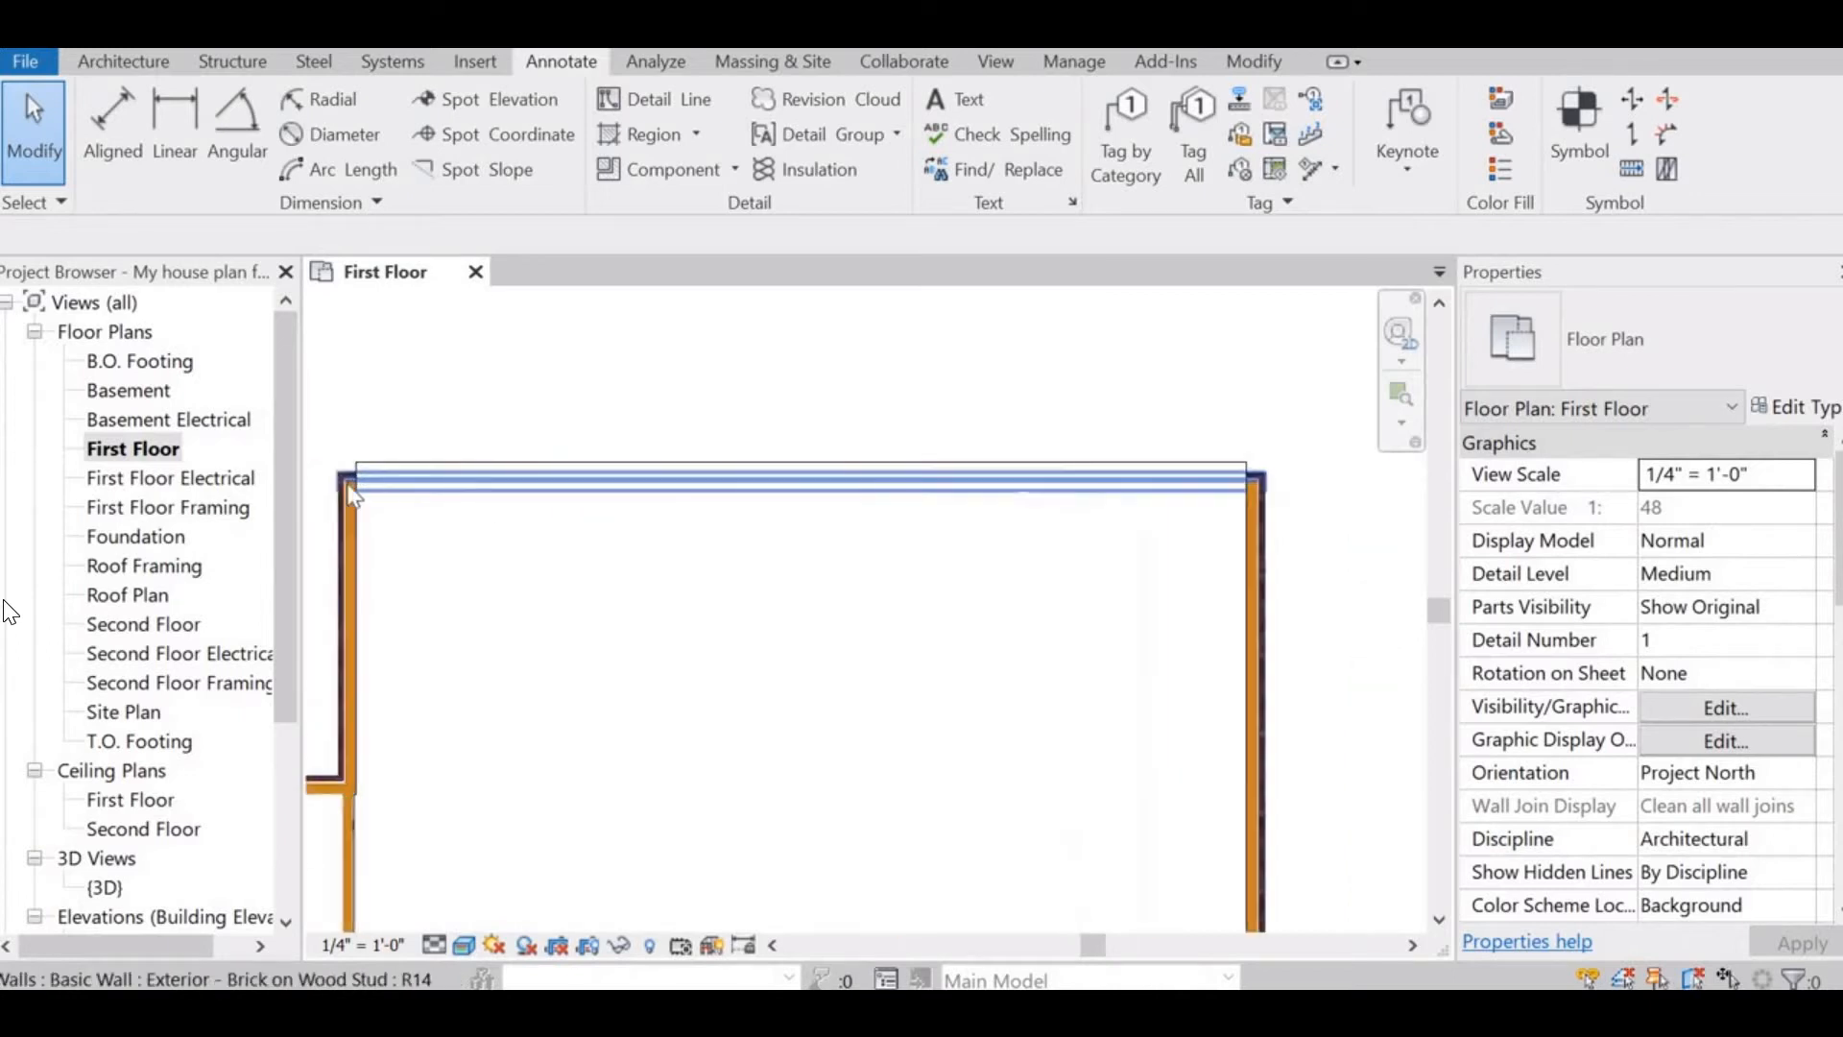
{"action": "left_click", "coordinate": [354, 507]}
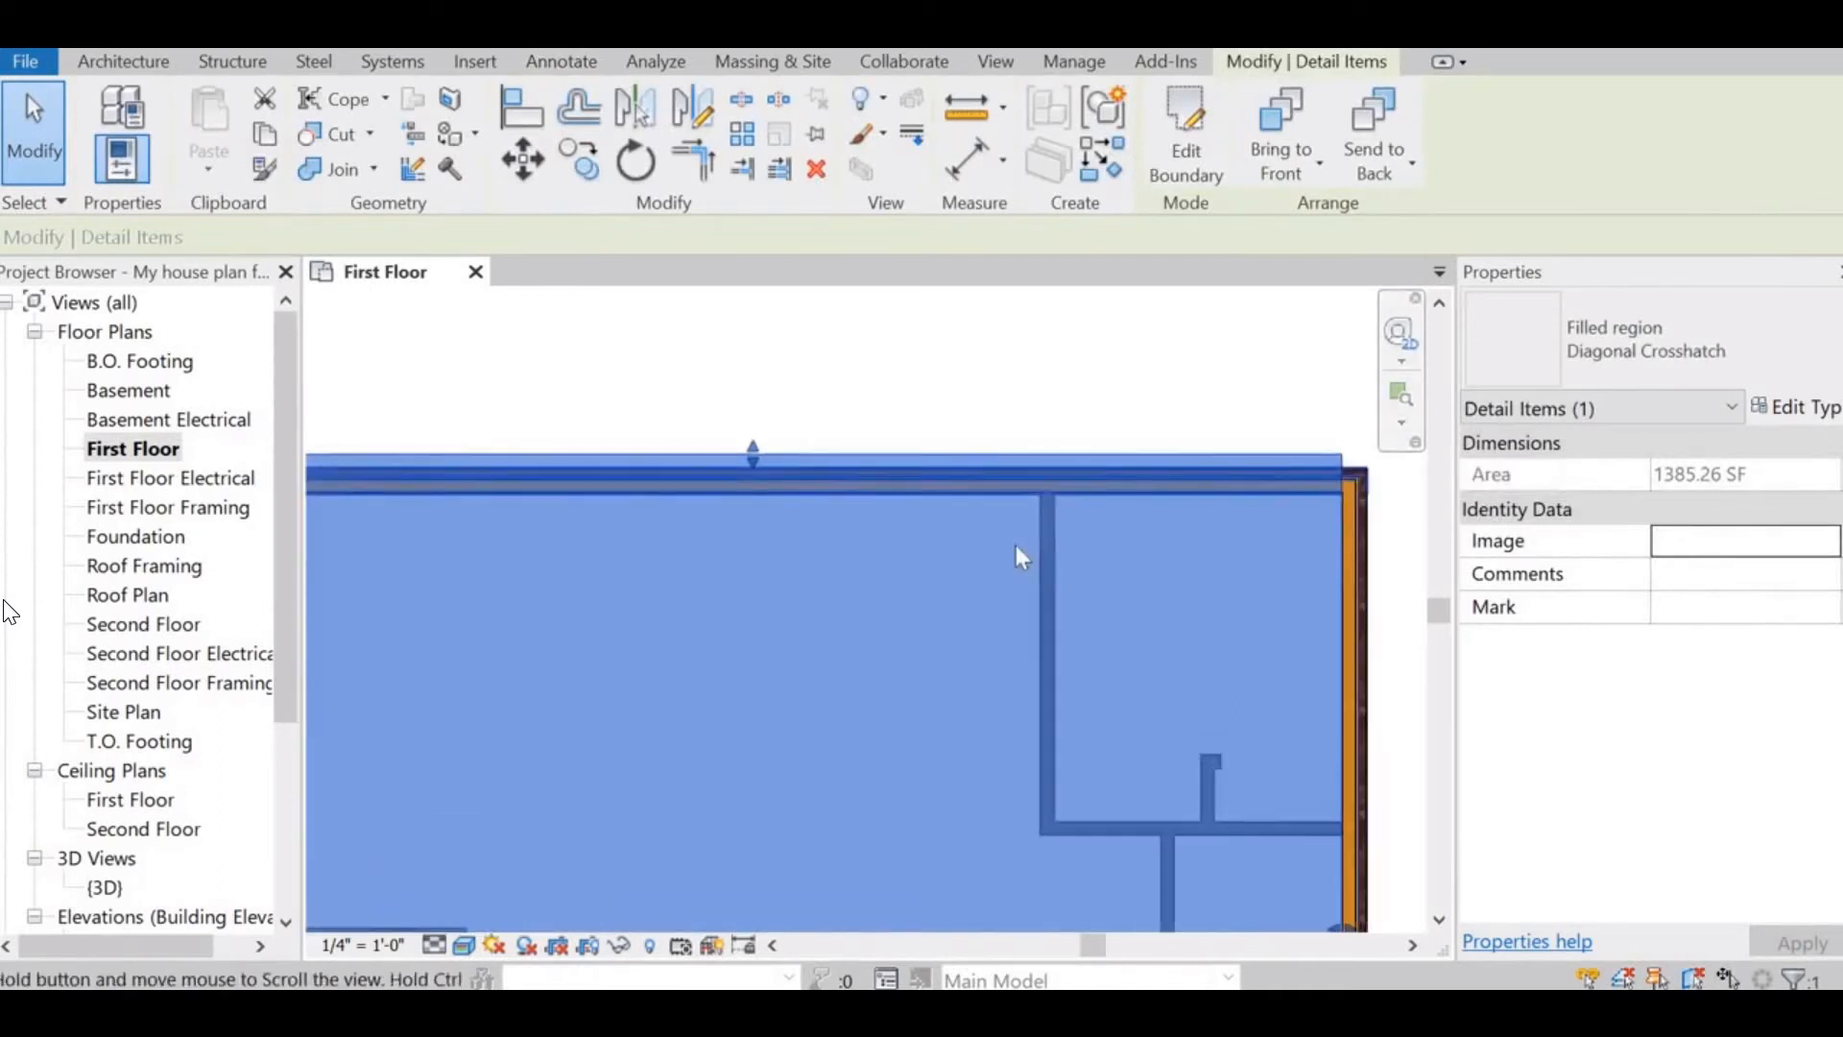
{"action": "scroll", "coordinate": [1016, 546], "scroll_direction": "up", "scroll_amount": 2}
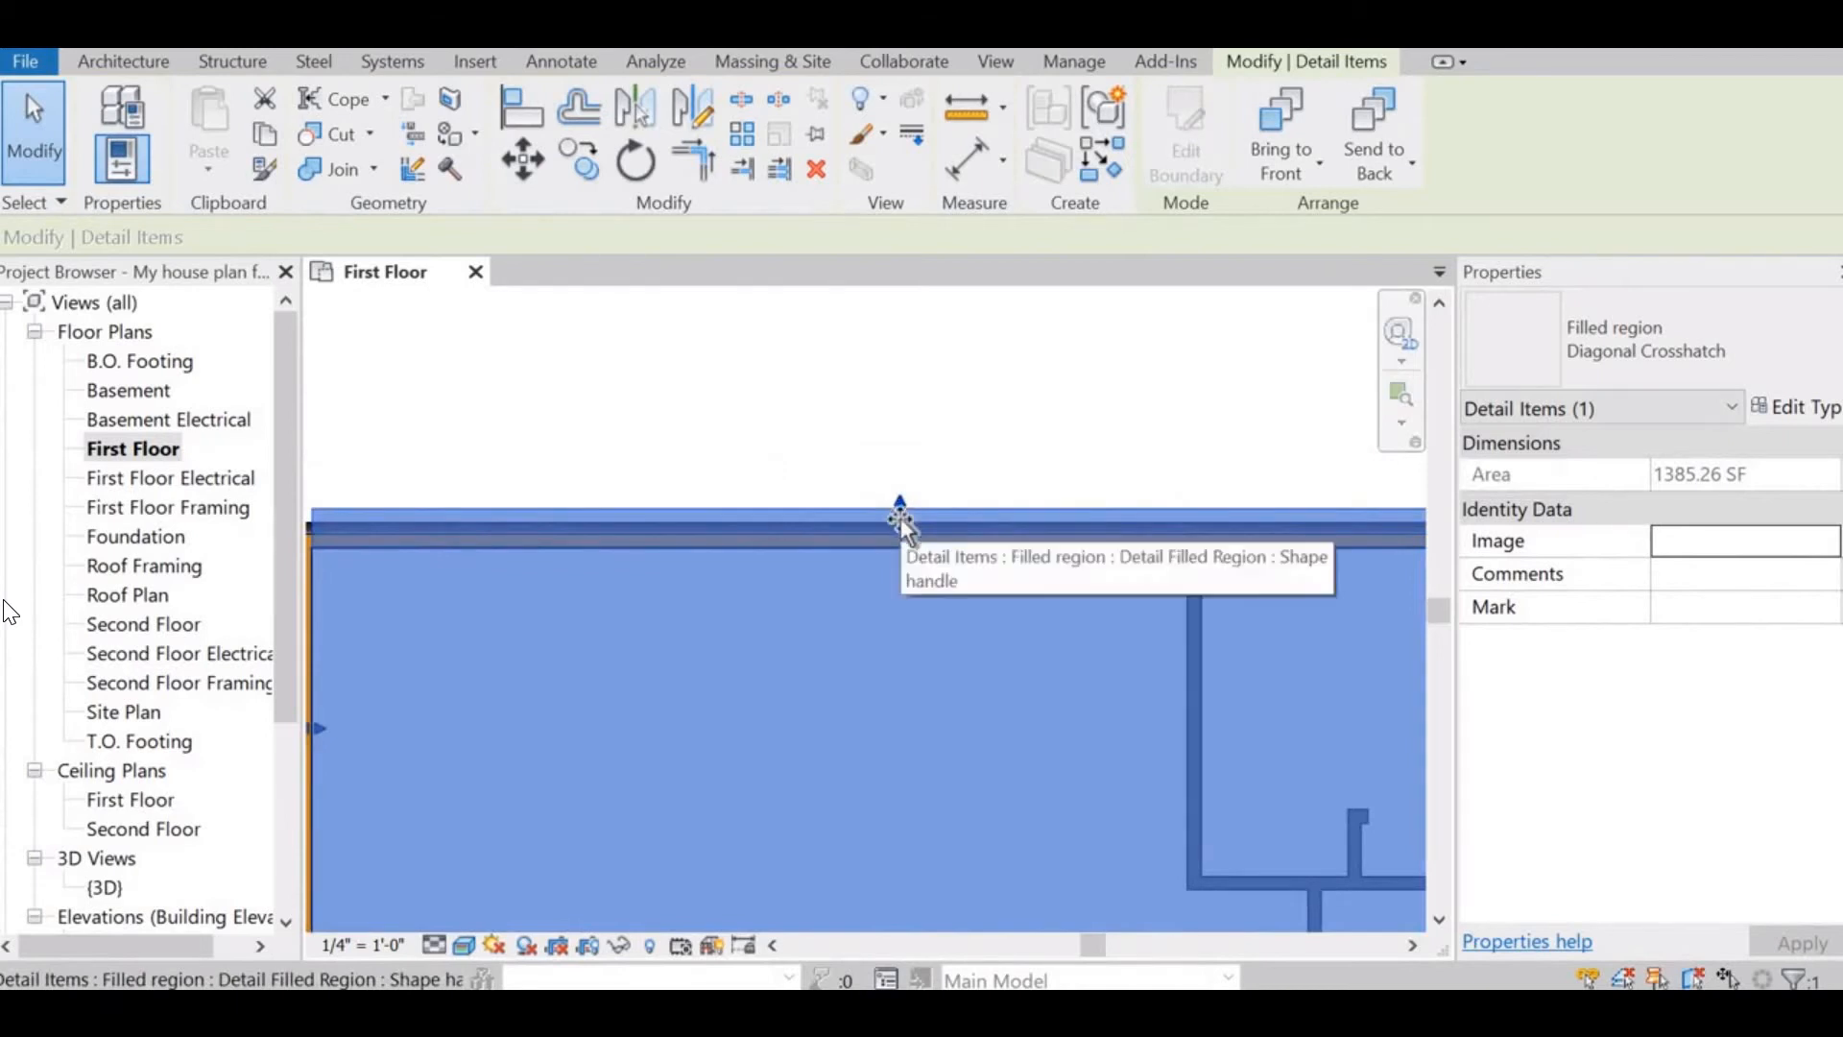
{"action": "left_click_drag", "start_coordinate": [900, 515], "coordinate": [908, 558]}
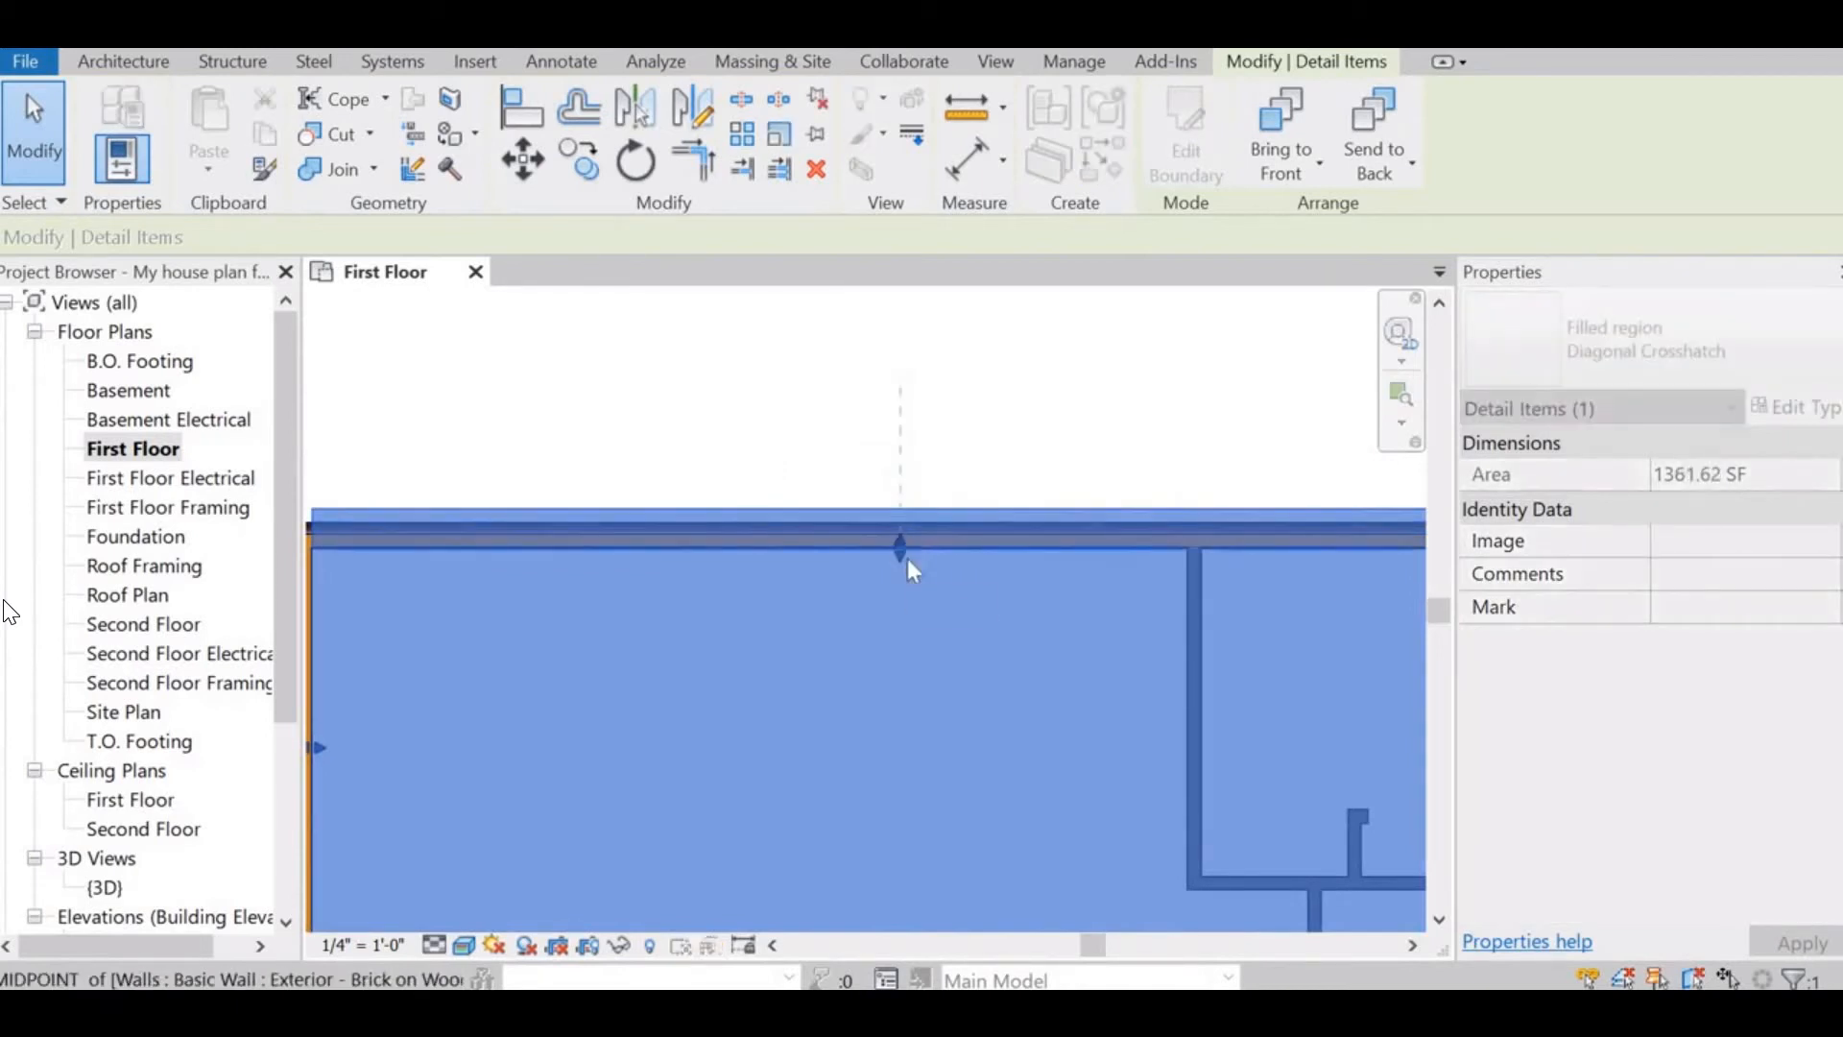
- Nudge the house's upper exterior wall outward, away from the filled region's upper edge, and clear the selection
{"action": "left_click", "coordinate": [960, 530]}
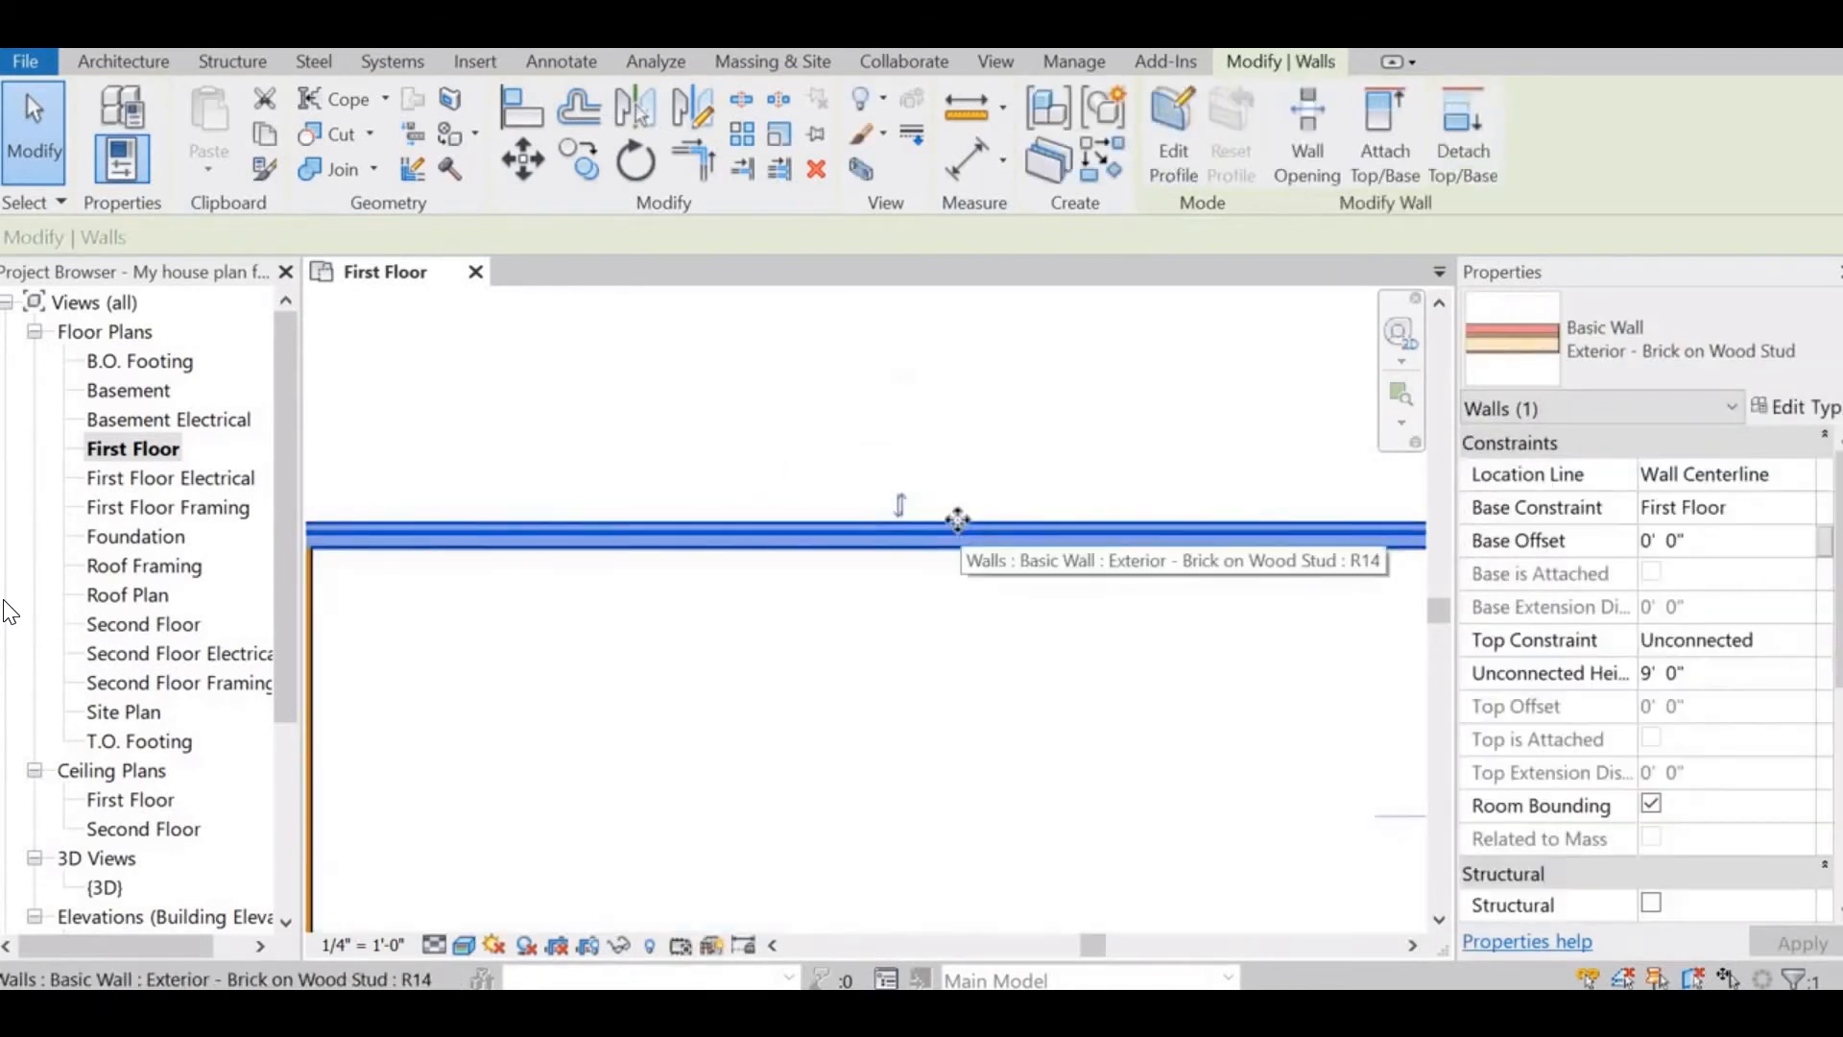
{"action": "scroll", "coordinate": [859, 528], "scroll_direction": "down", "scroll_amount": 1}
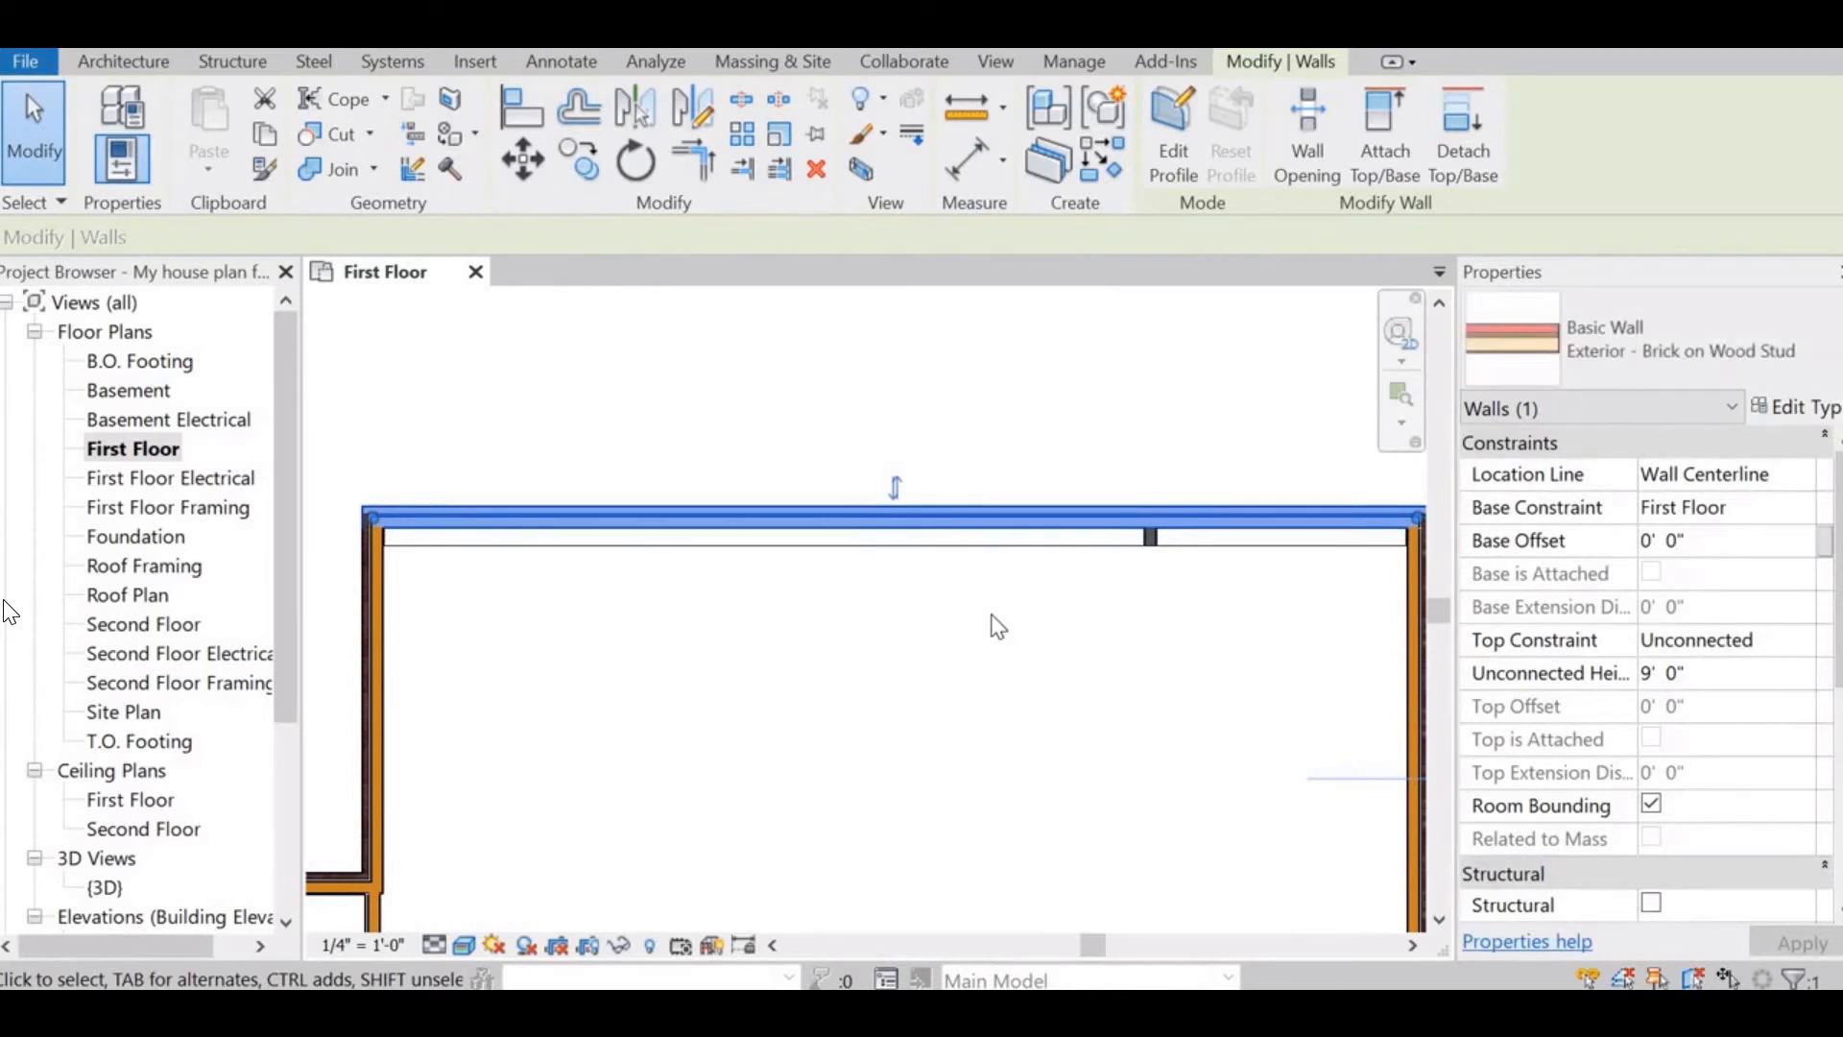
{"action": "left_click", "coordinate": [996, 600]}
{"action": "scroll", "coordinate": [960, 576], "scroll_direction": "up", "scroll_amount": 1}
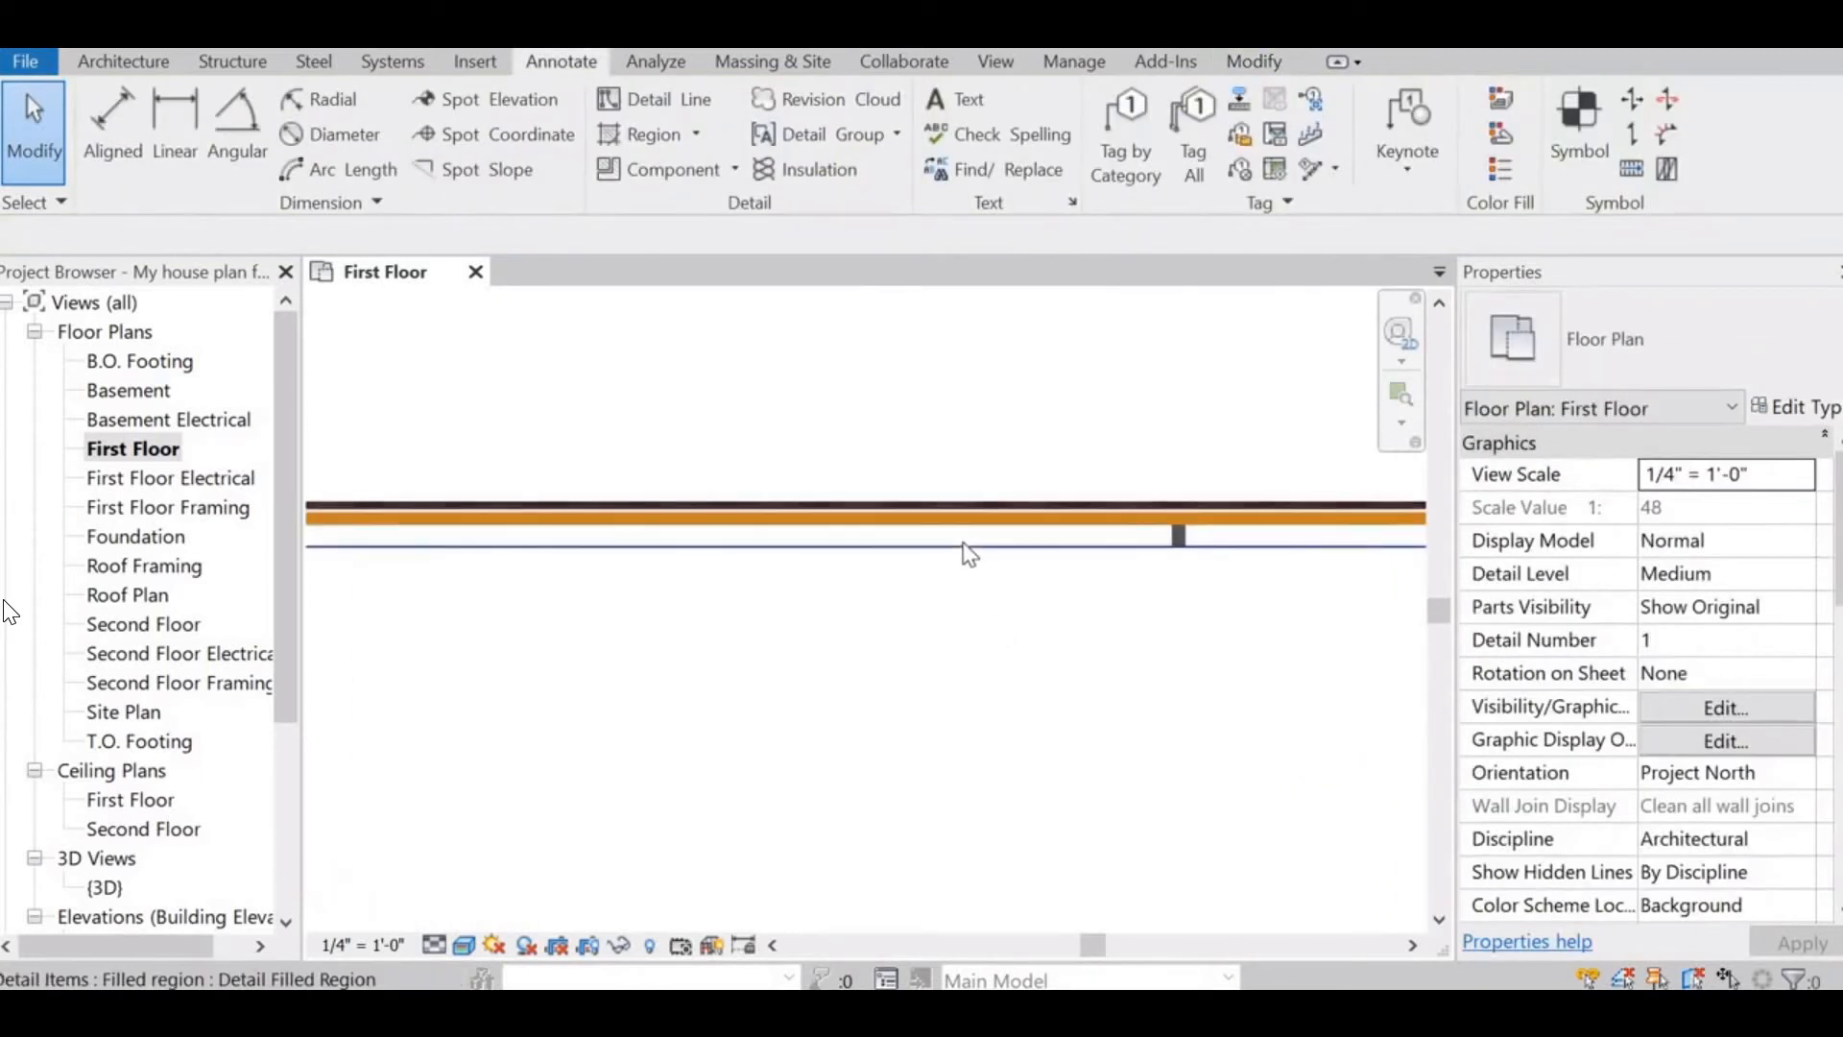
- Stretch the filled region's upper edge to the moved wall's inner face and clear the selection
{"action": "left_click", "coordinate": [932, 549]}
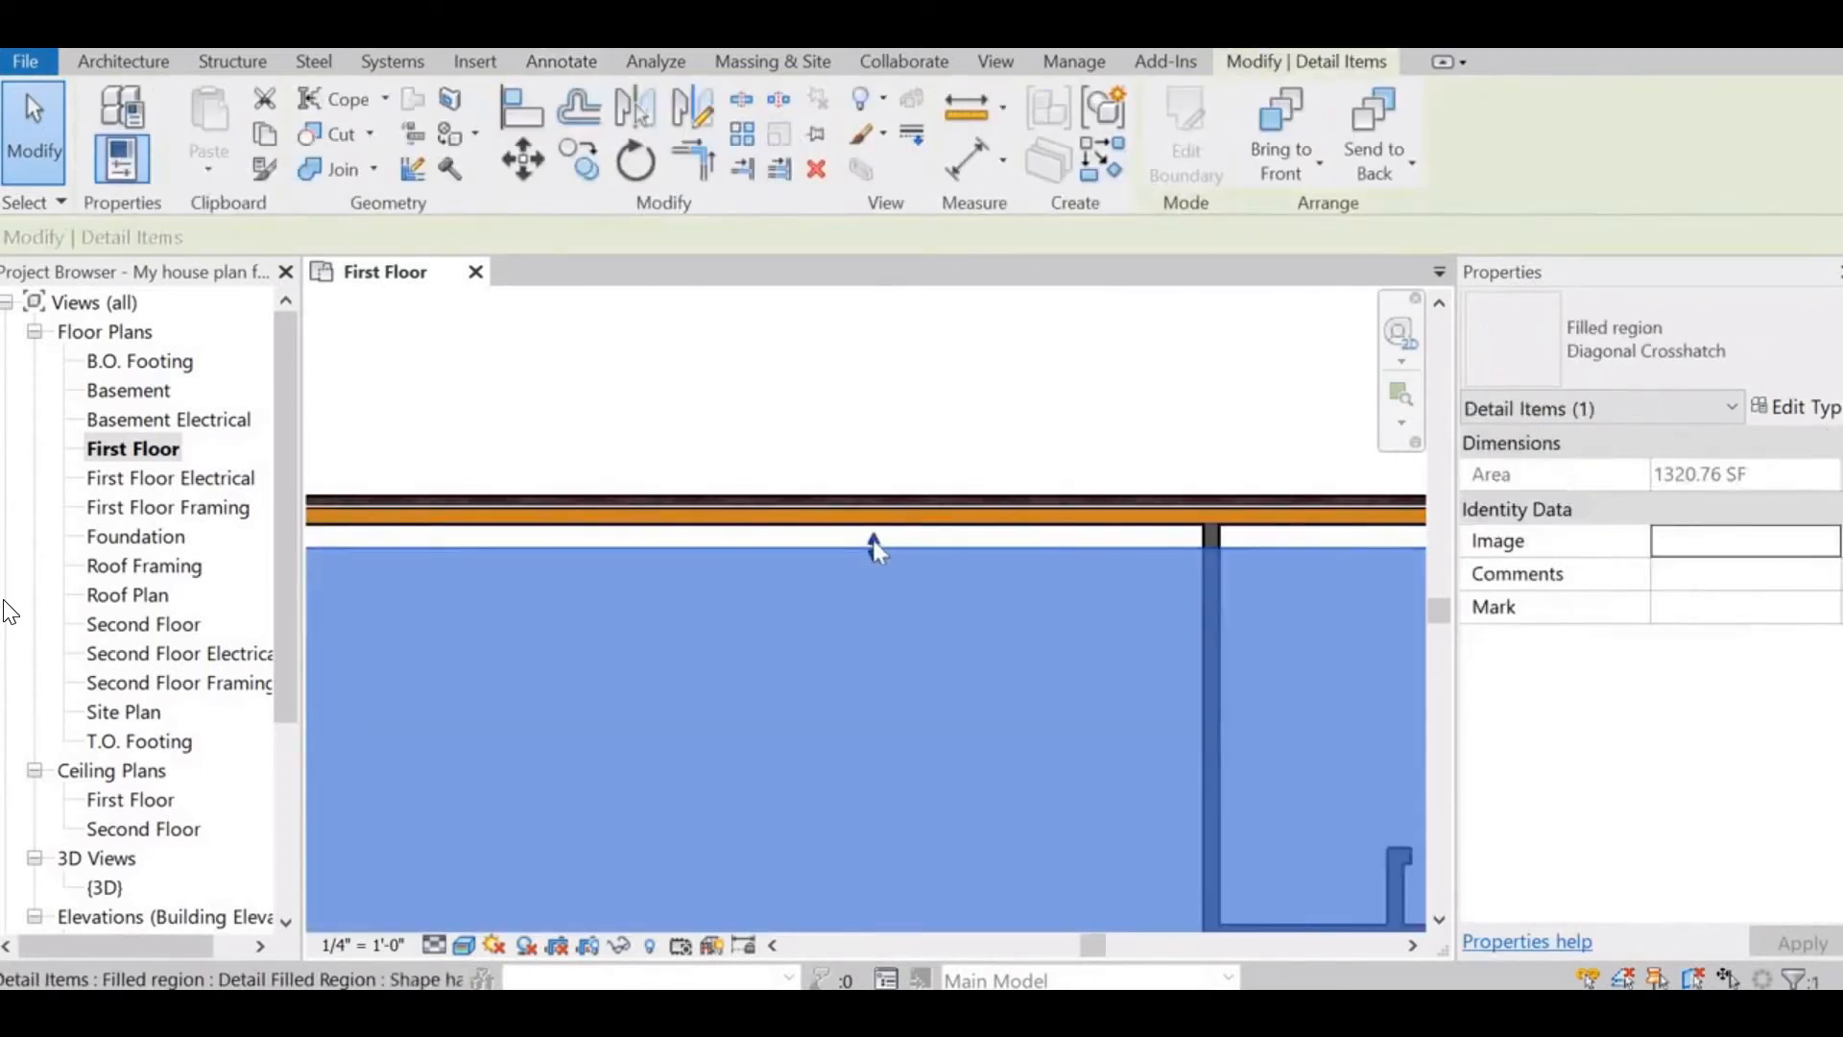
{"action": "left_click_drag", "start_coordinate": [873, 548], "coordinate": [872, 528]}
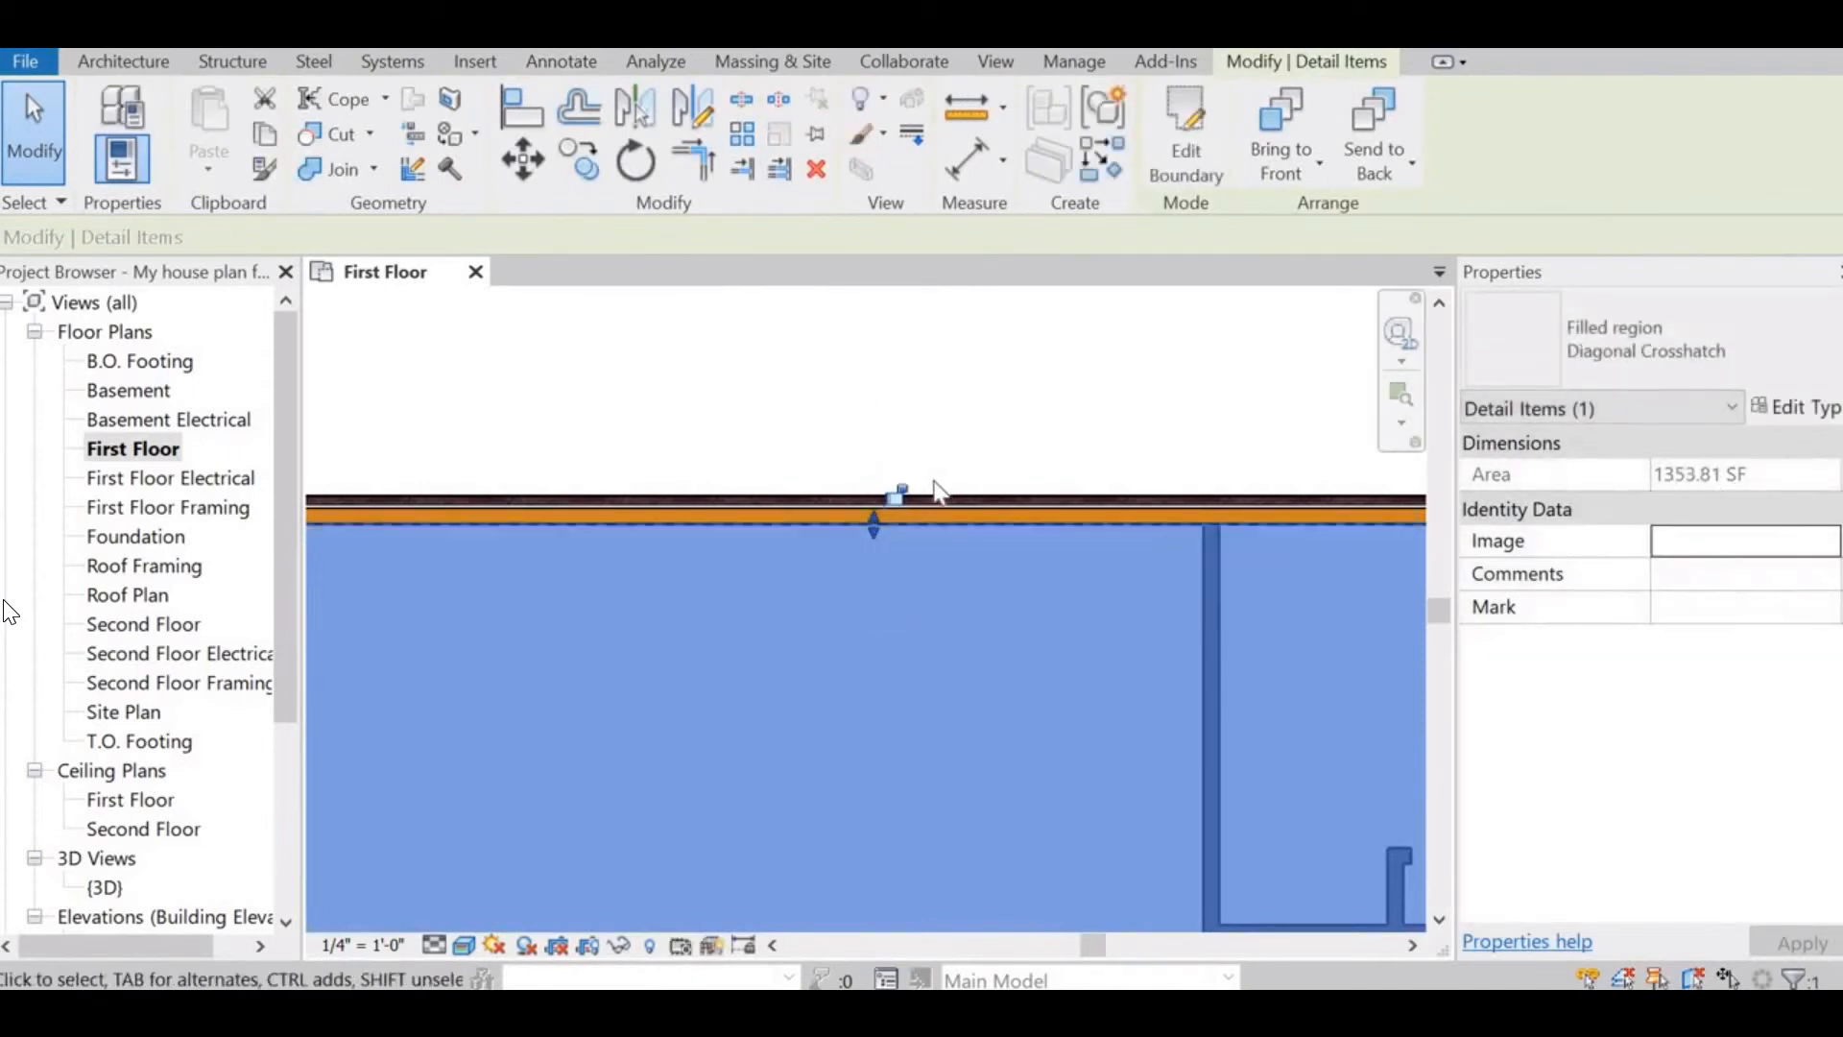
{"action": "scroll", "coordinate": [1140, 506], "scroll_direction": "down", "scroll_amount": 1}
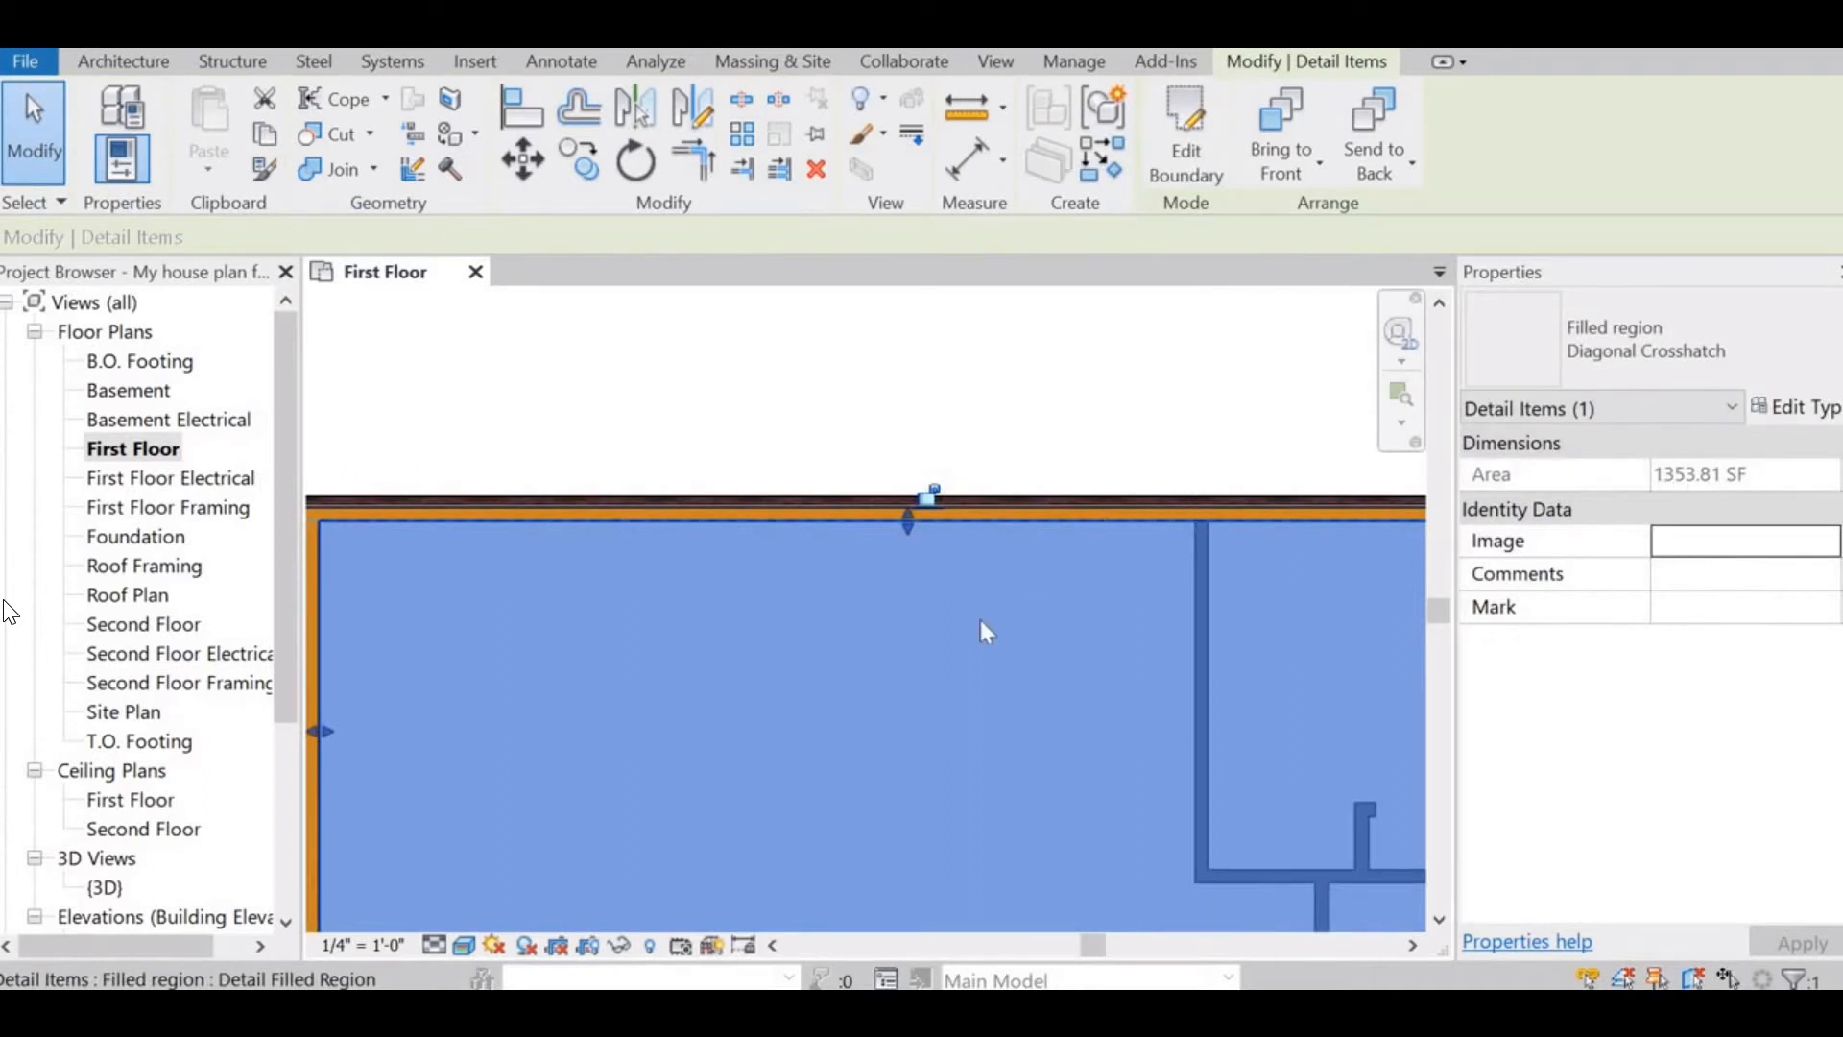
{"action": "left_click", "coordinate": [995, 478]}
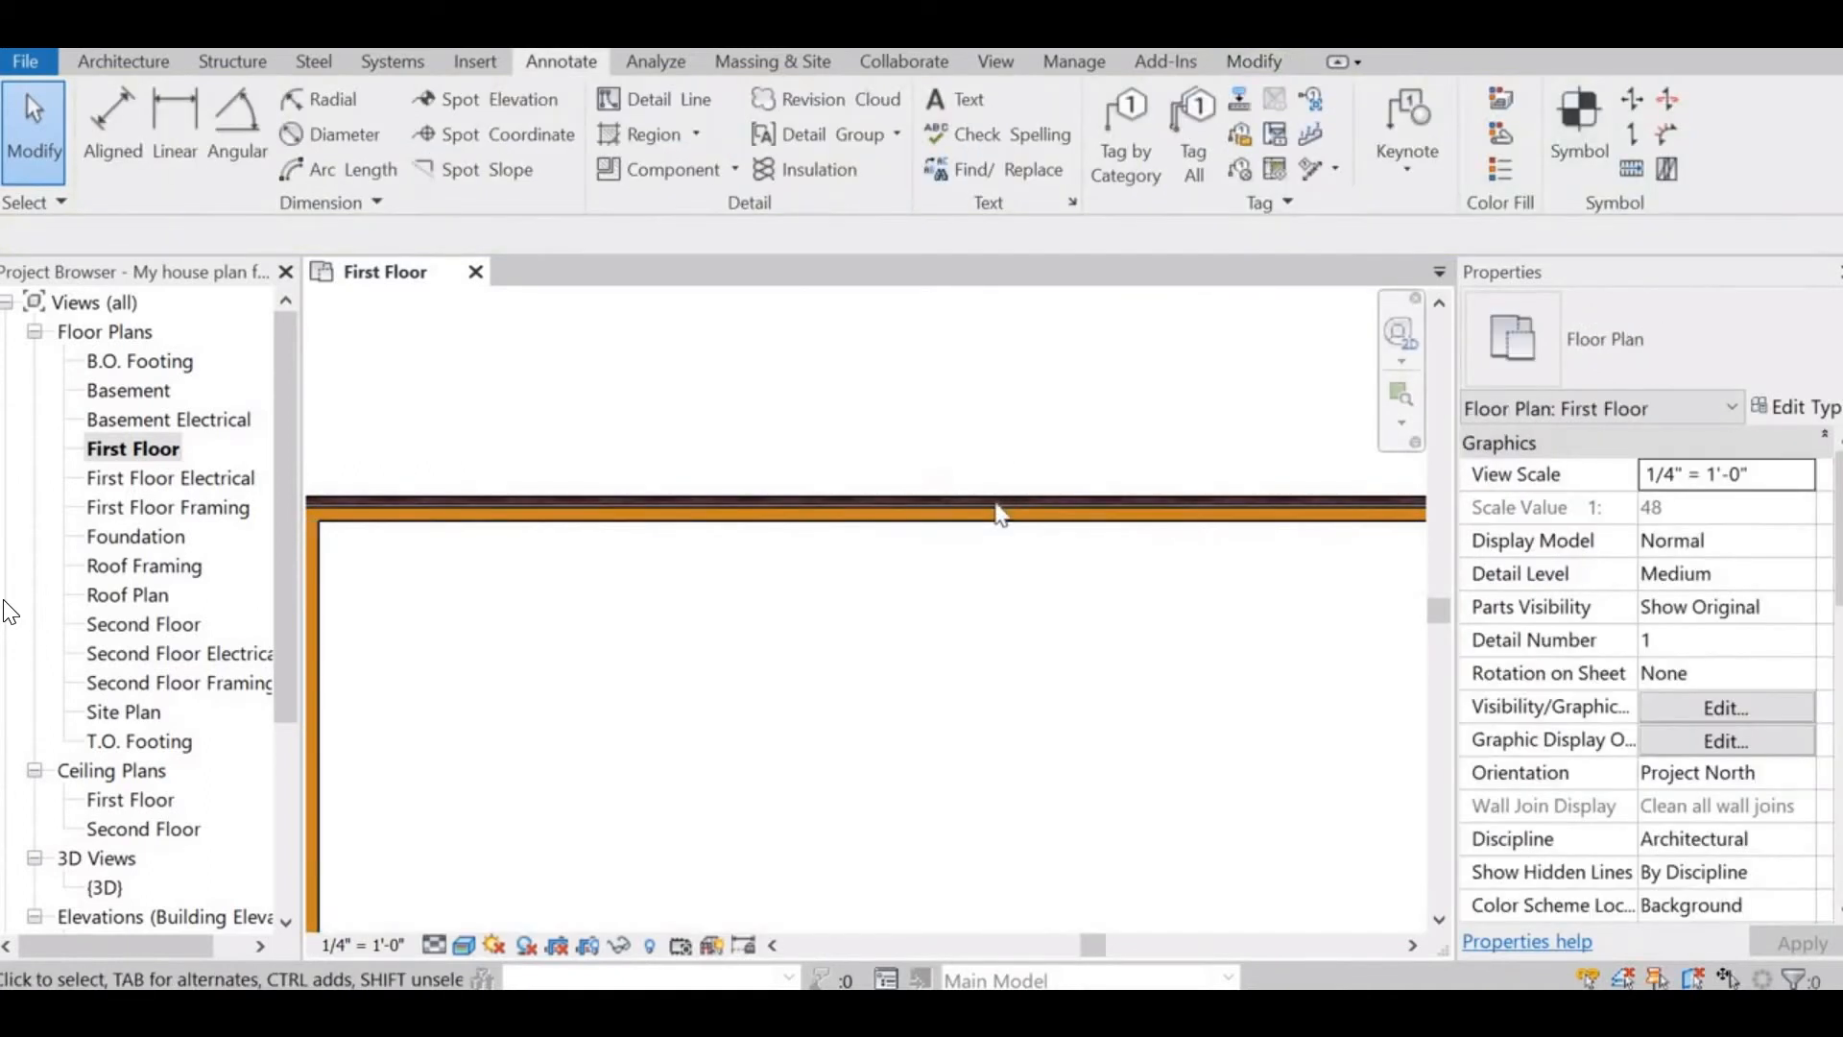
- Nudge the upper exterior wall outward again and extend the filled region to its inner face
{"action": "left_click", "coordinate": [998, 517]}
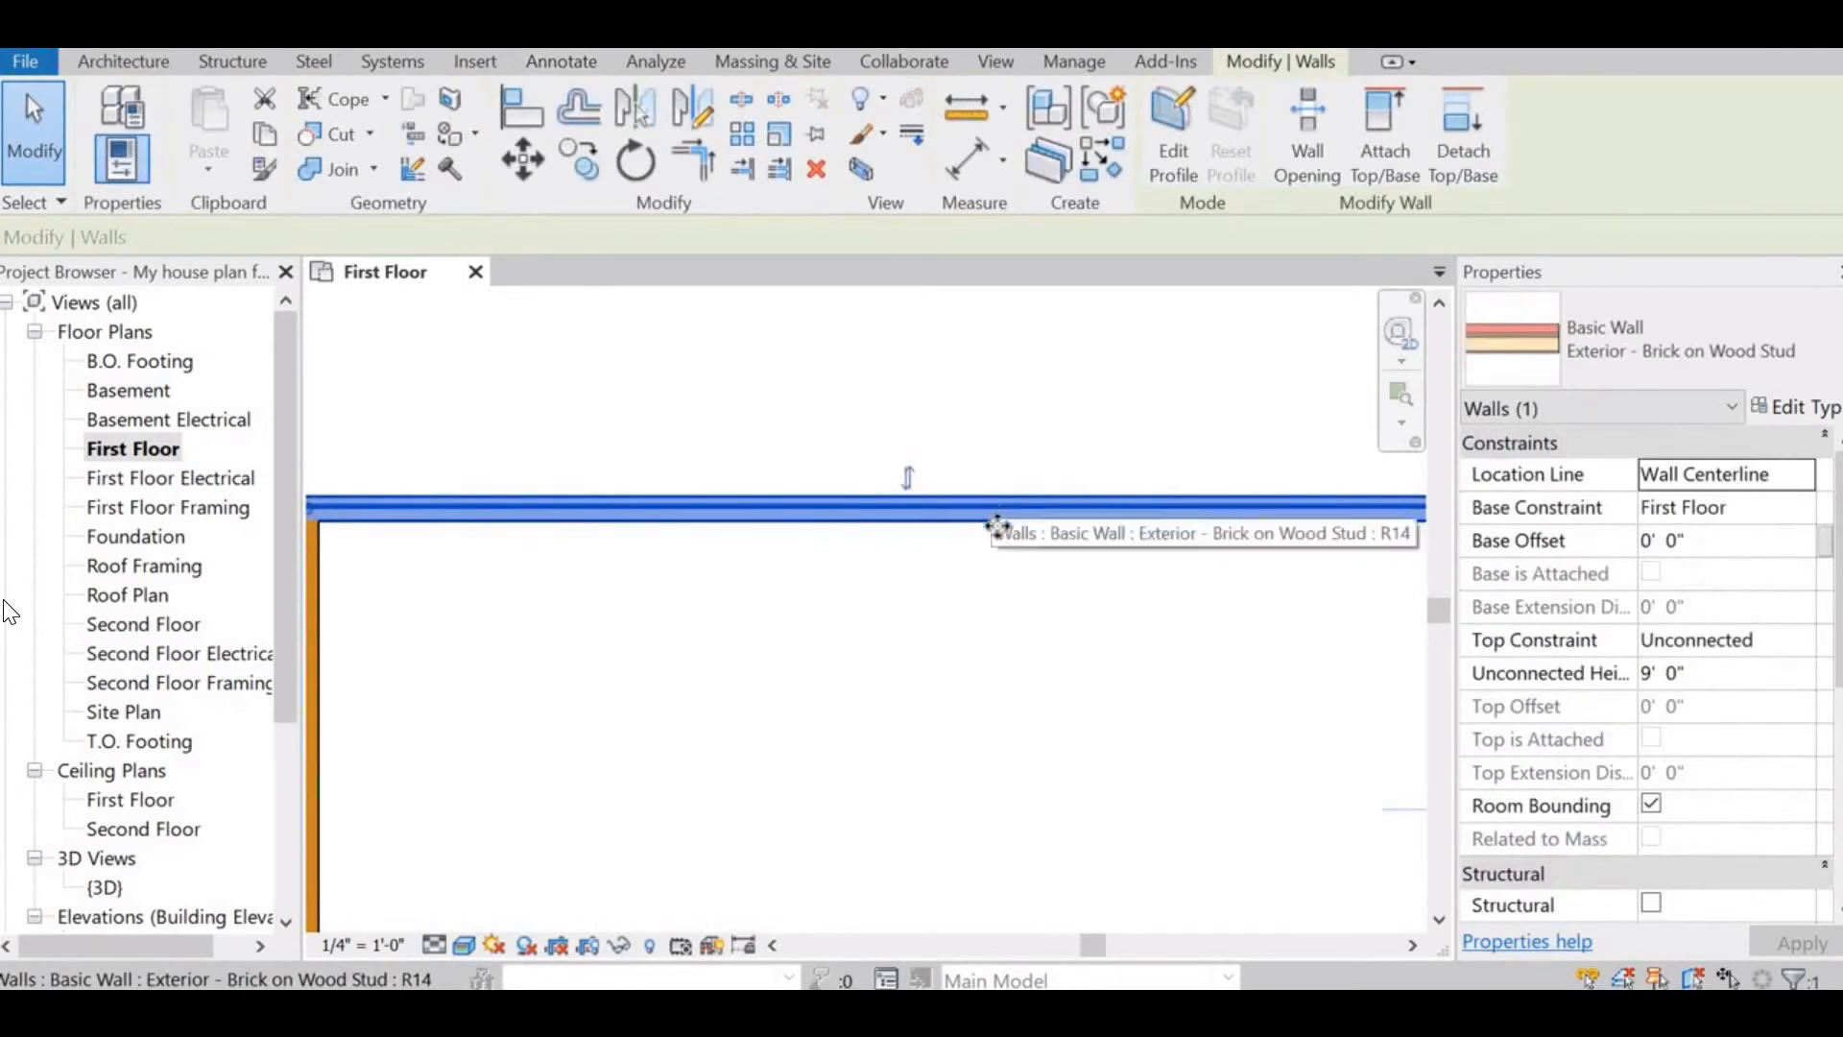
{"action": "left_click", "coordinate": [981, 524]}
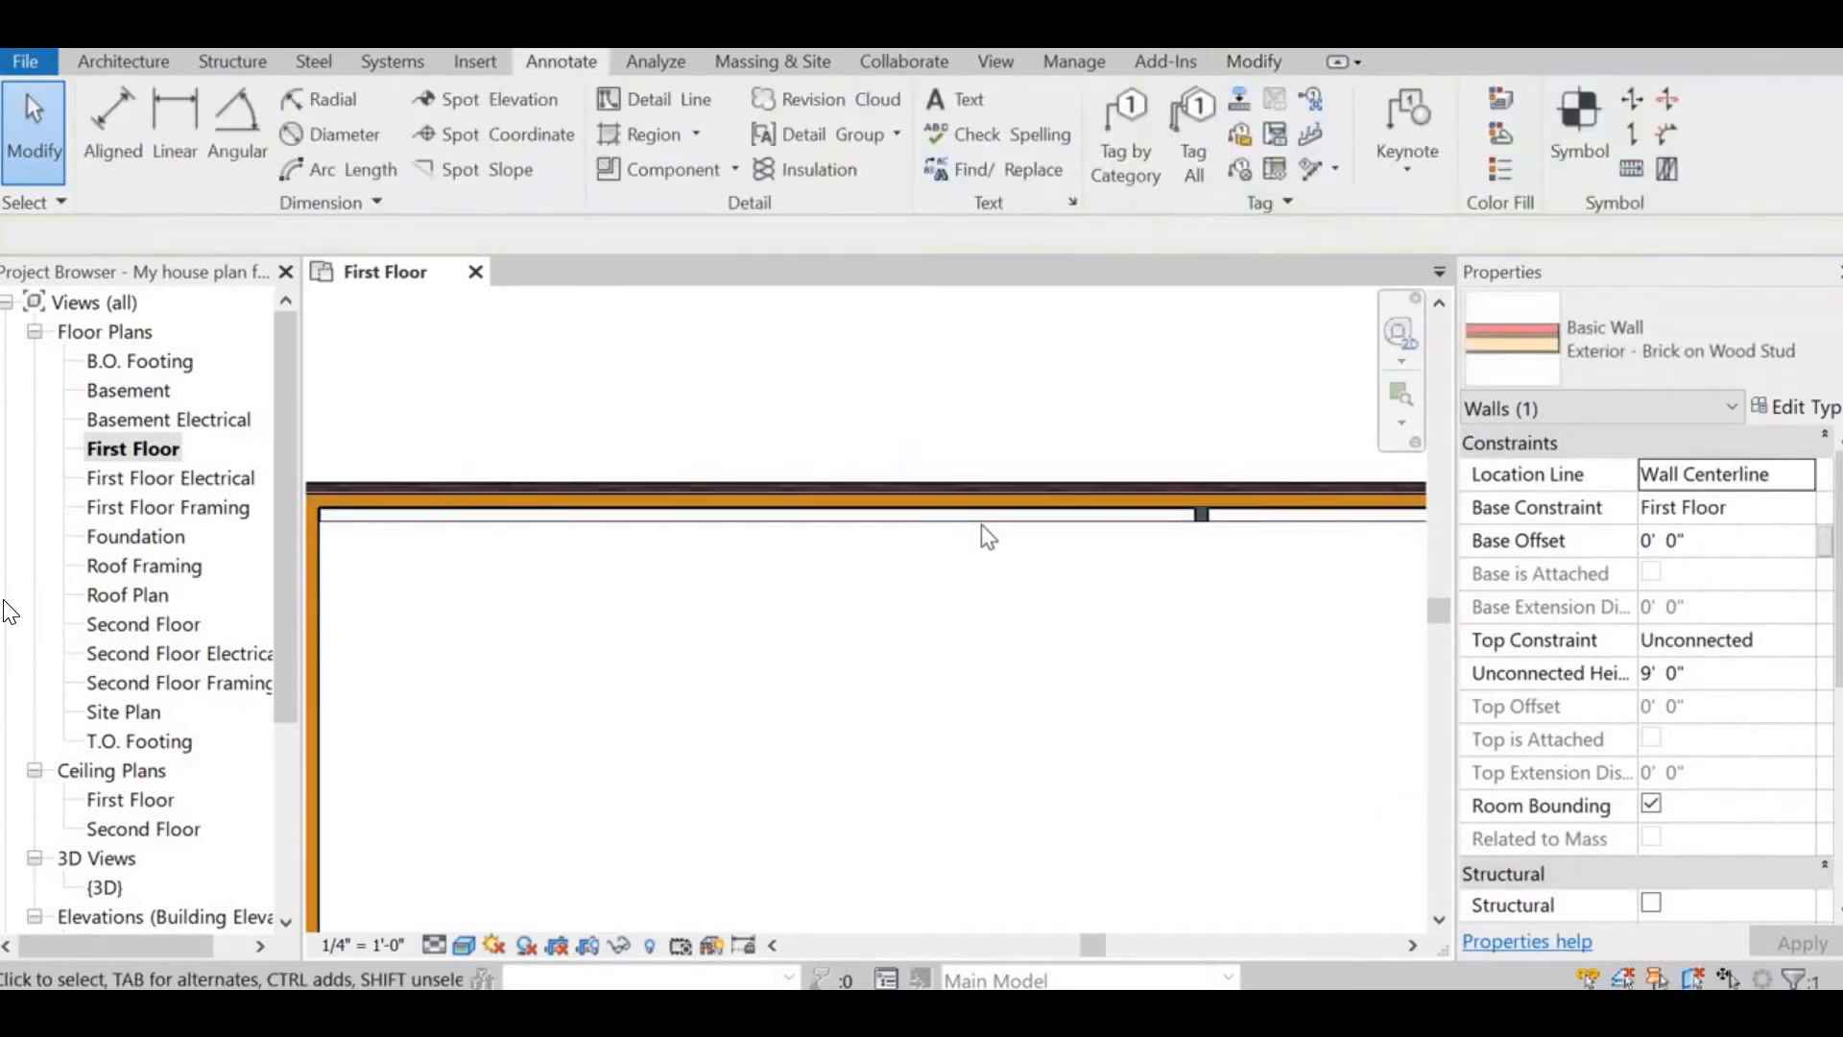
{"action": "left_click", "coordinate": [885, 521]}
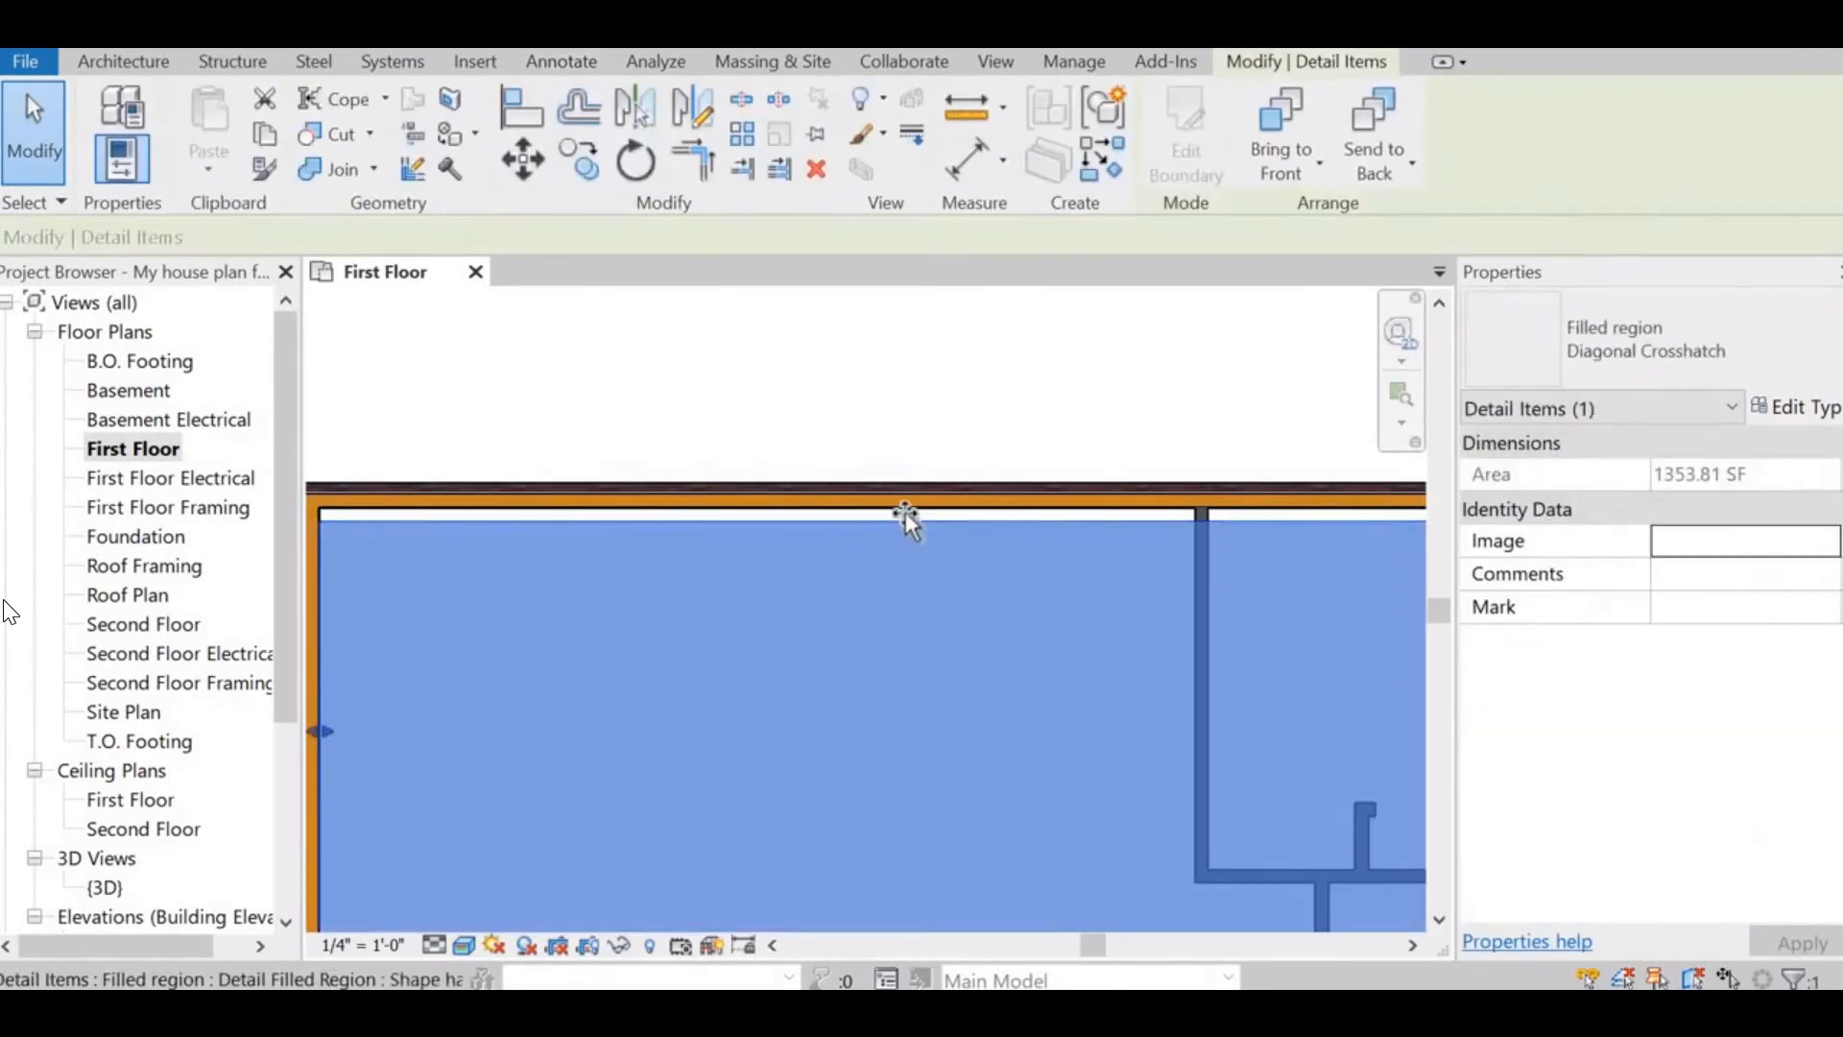
{"action": "left_click_drag", "start_coordinate": [906, 510], "coordinate": [906, 500]}
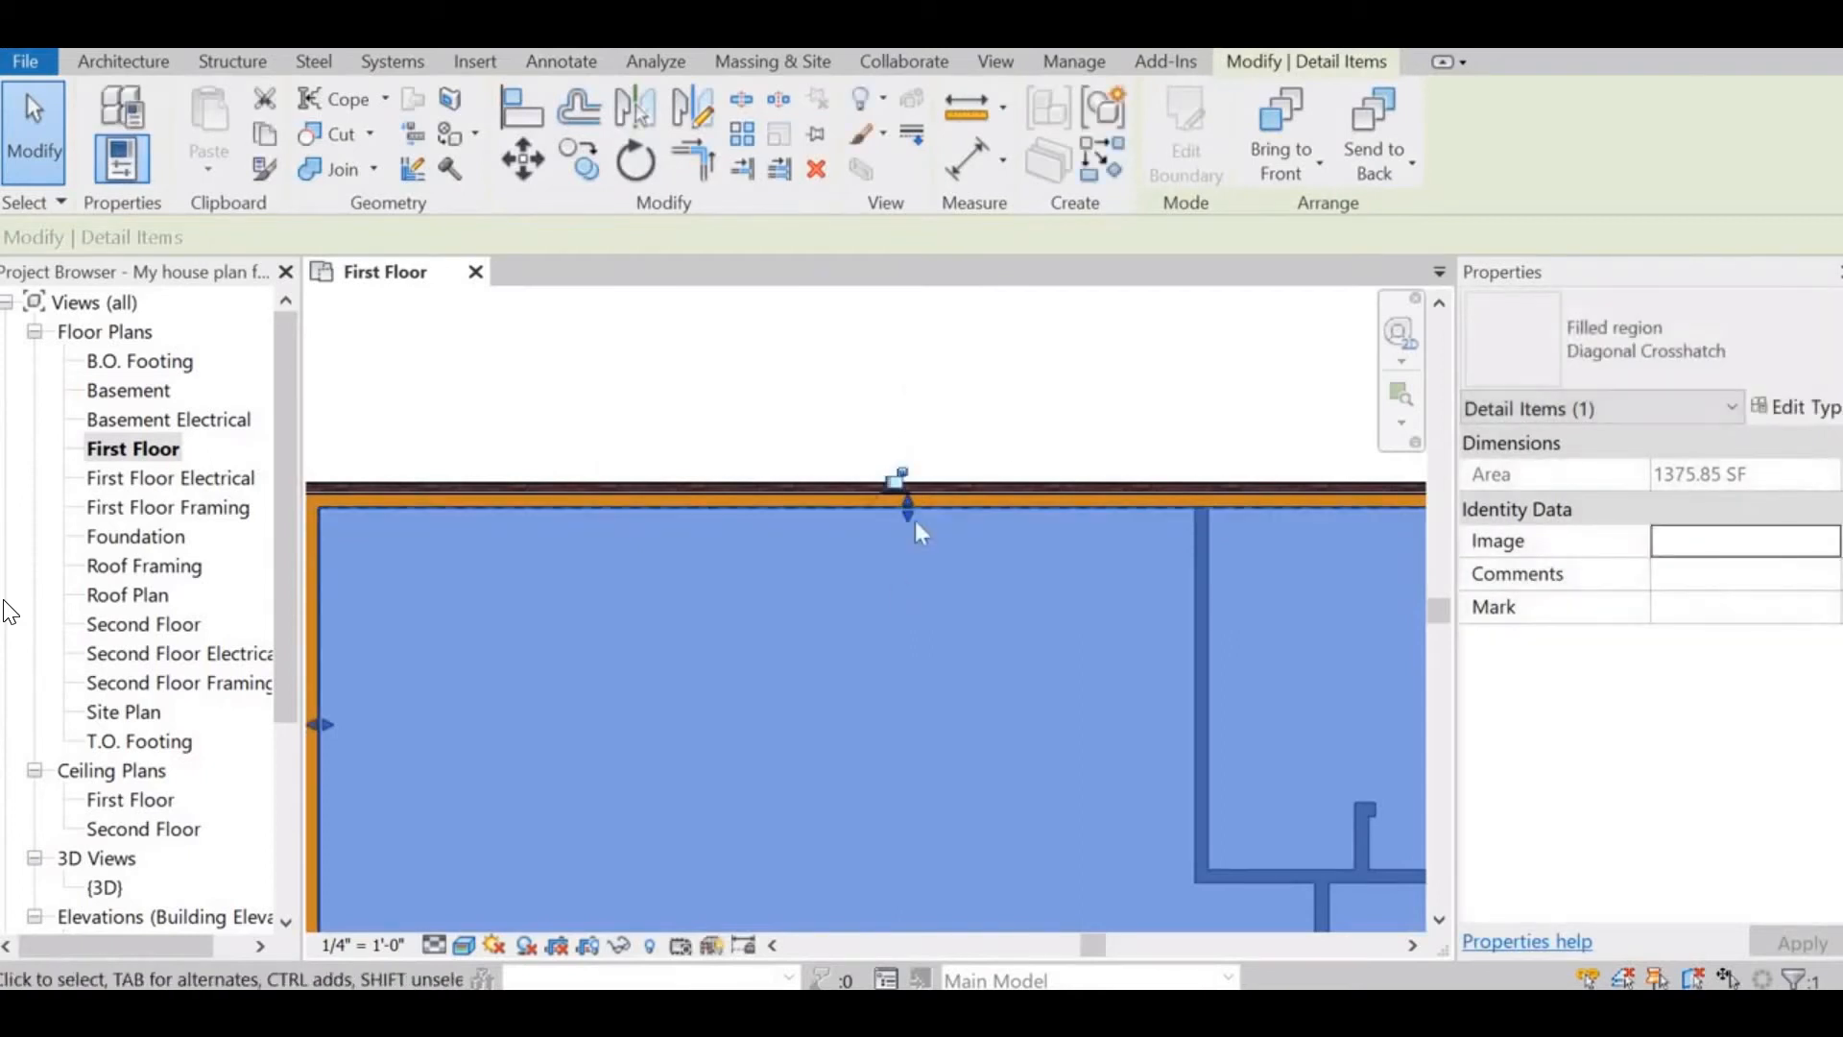
- Move the upper exterior wall further outward in small steps and pull the filled region's upper edge up to its inner face
{"action": "left_click", "coordinate": [953, 490]}
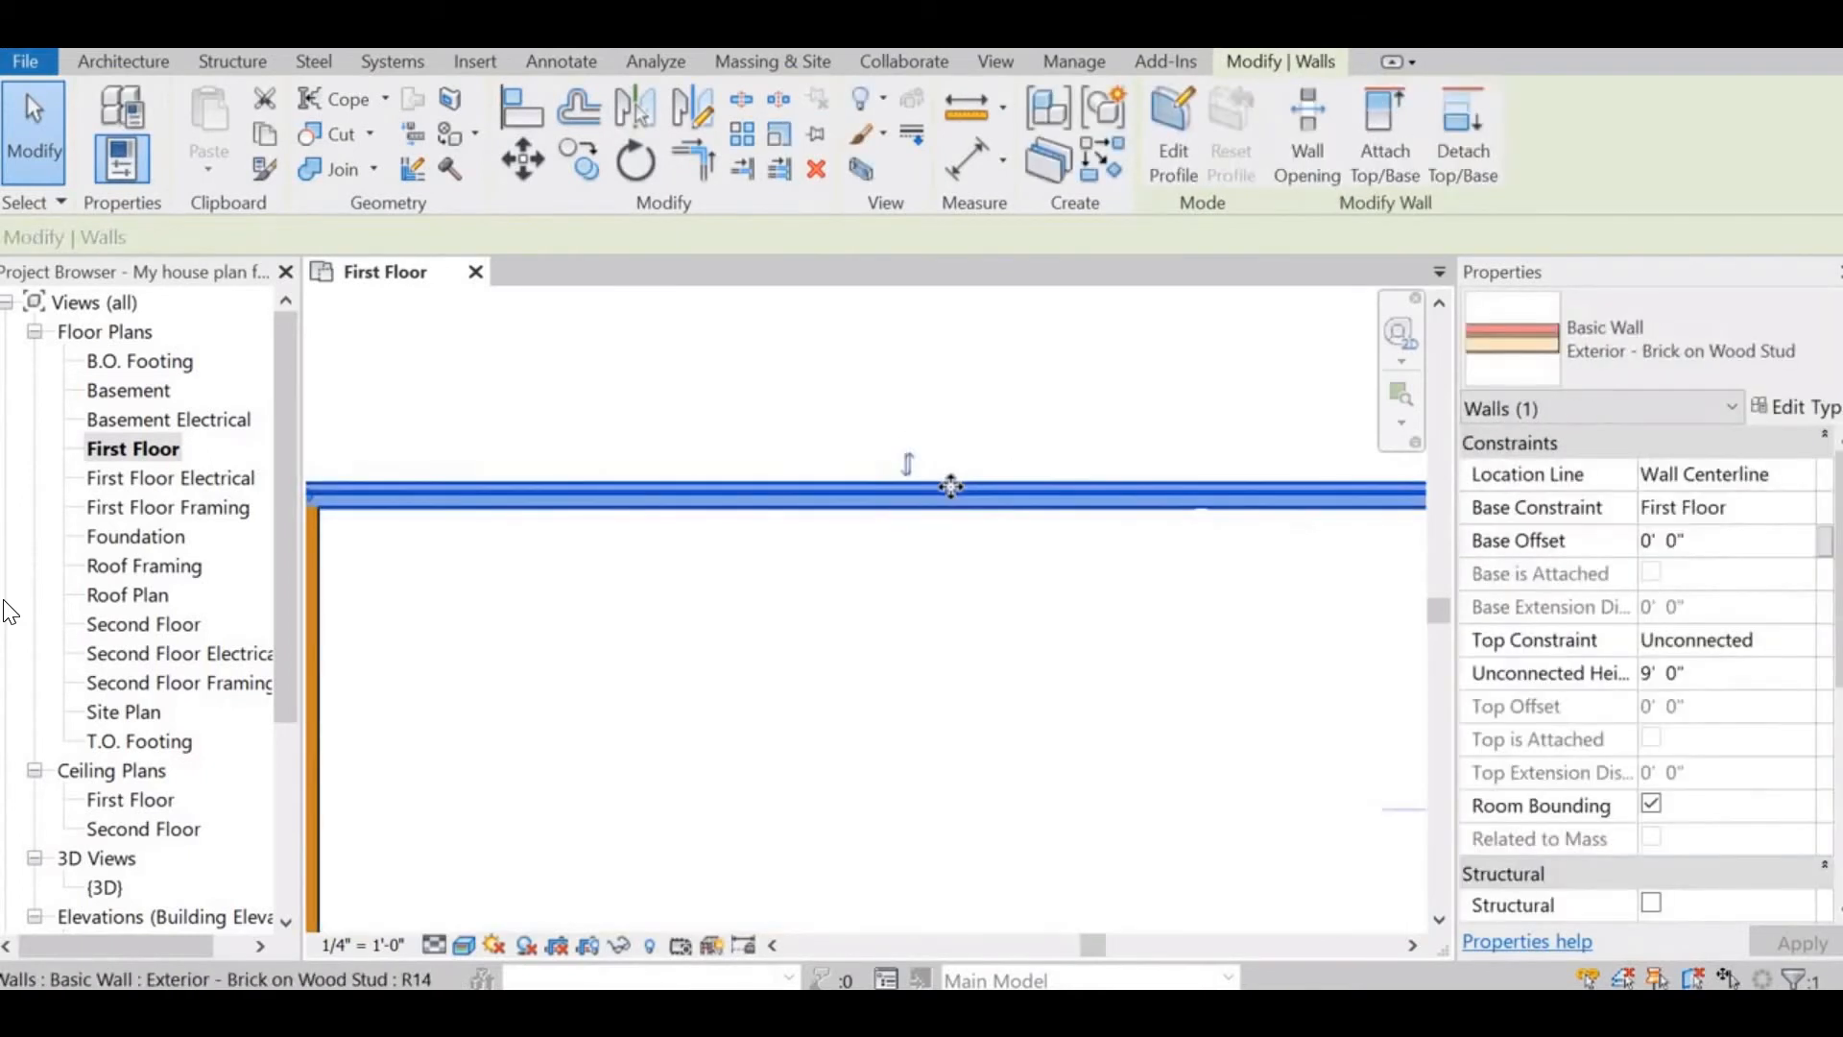
{"action": "key", "text": "Up"}
{"action": "key", "text": "Up"}
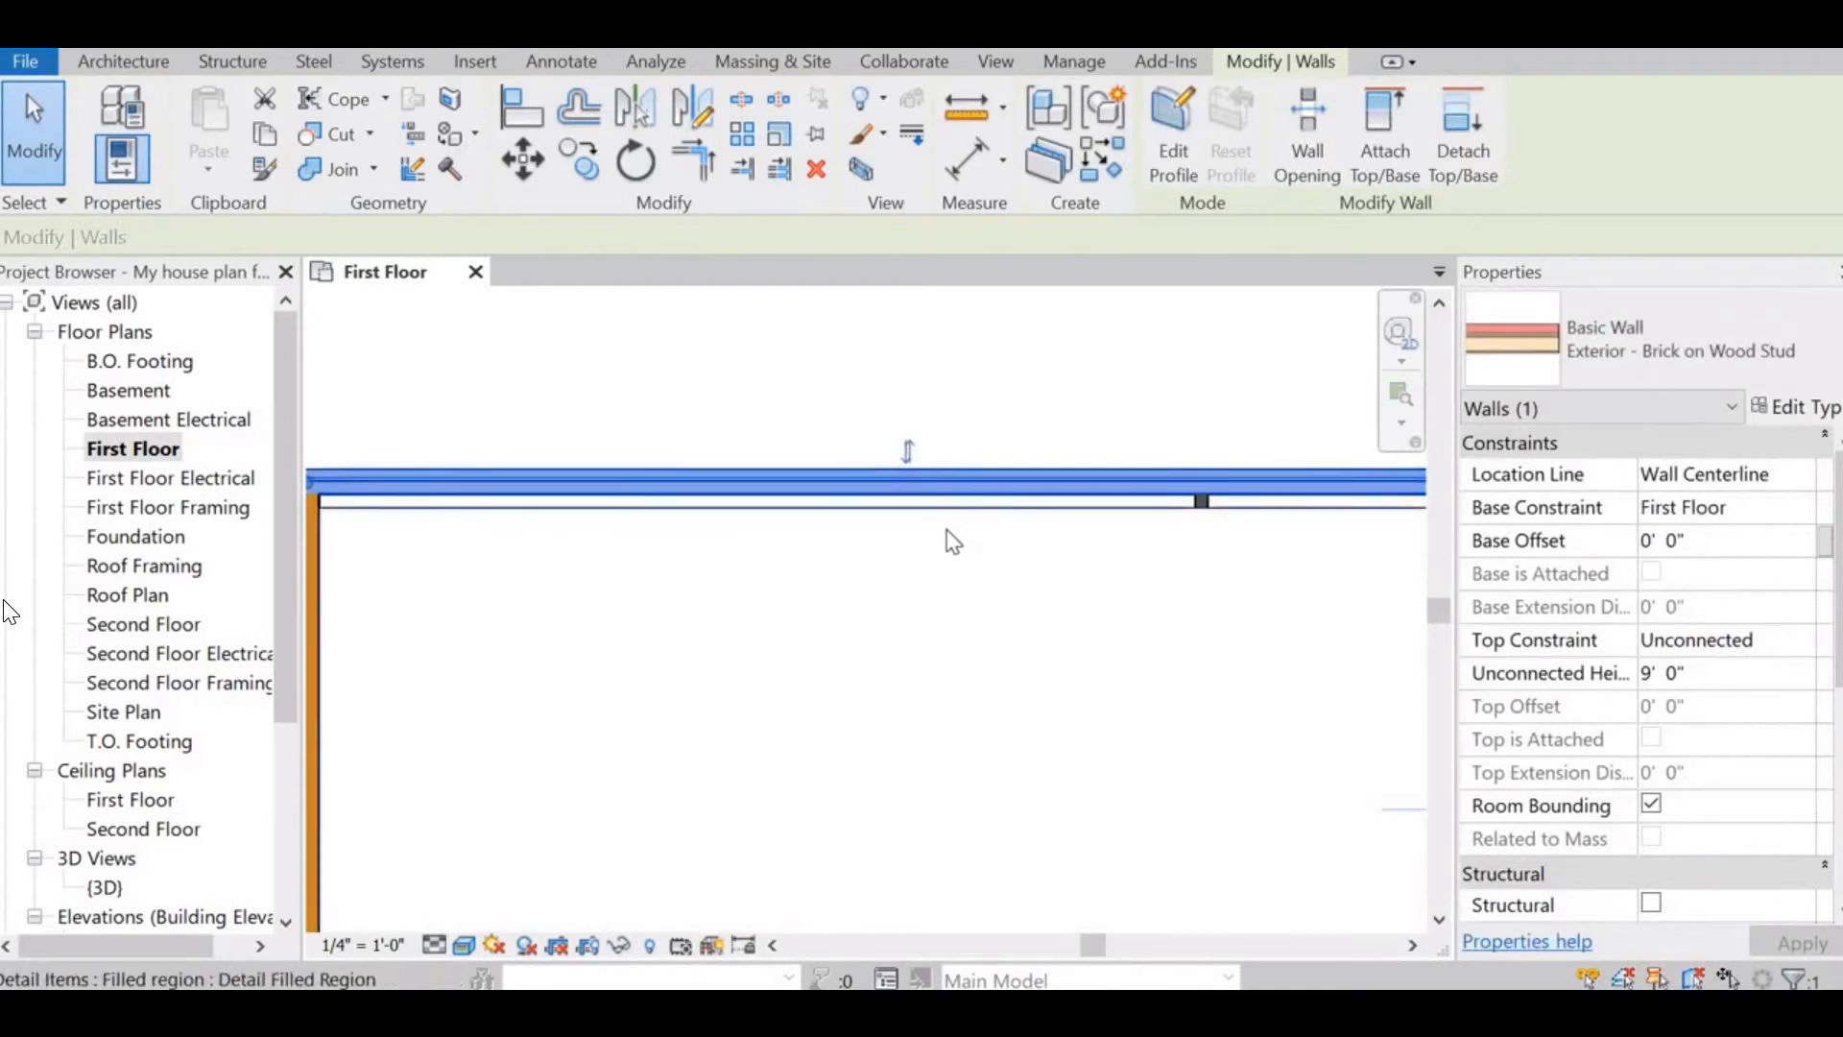
{"action": "key", "text": "Escape"}
{"action": "left_click", "coordinate": [945, 507]}
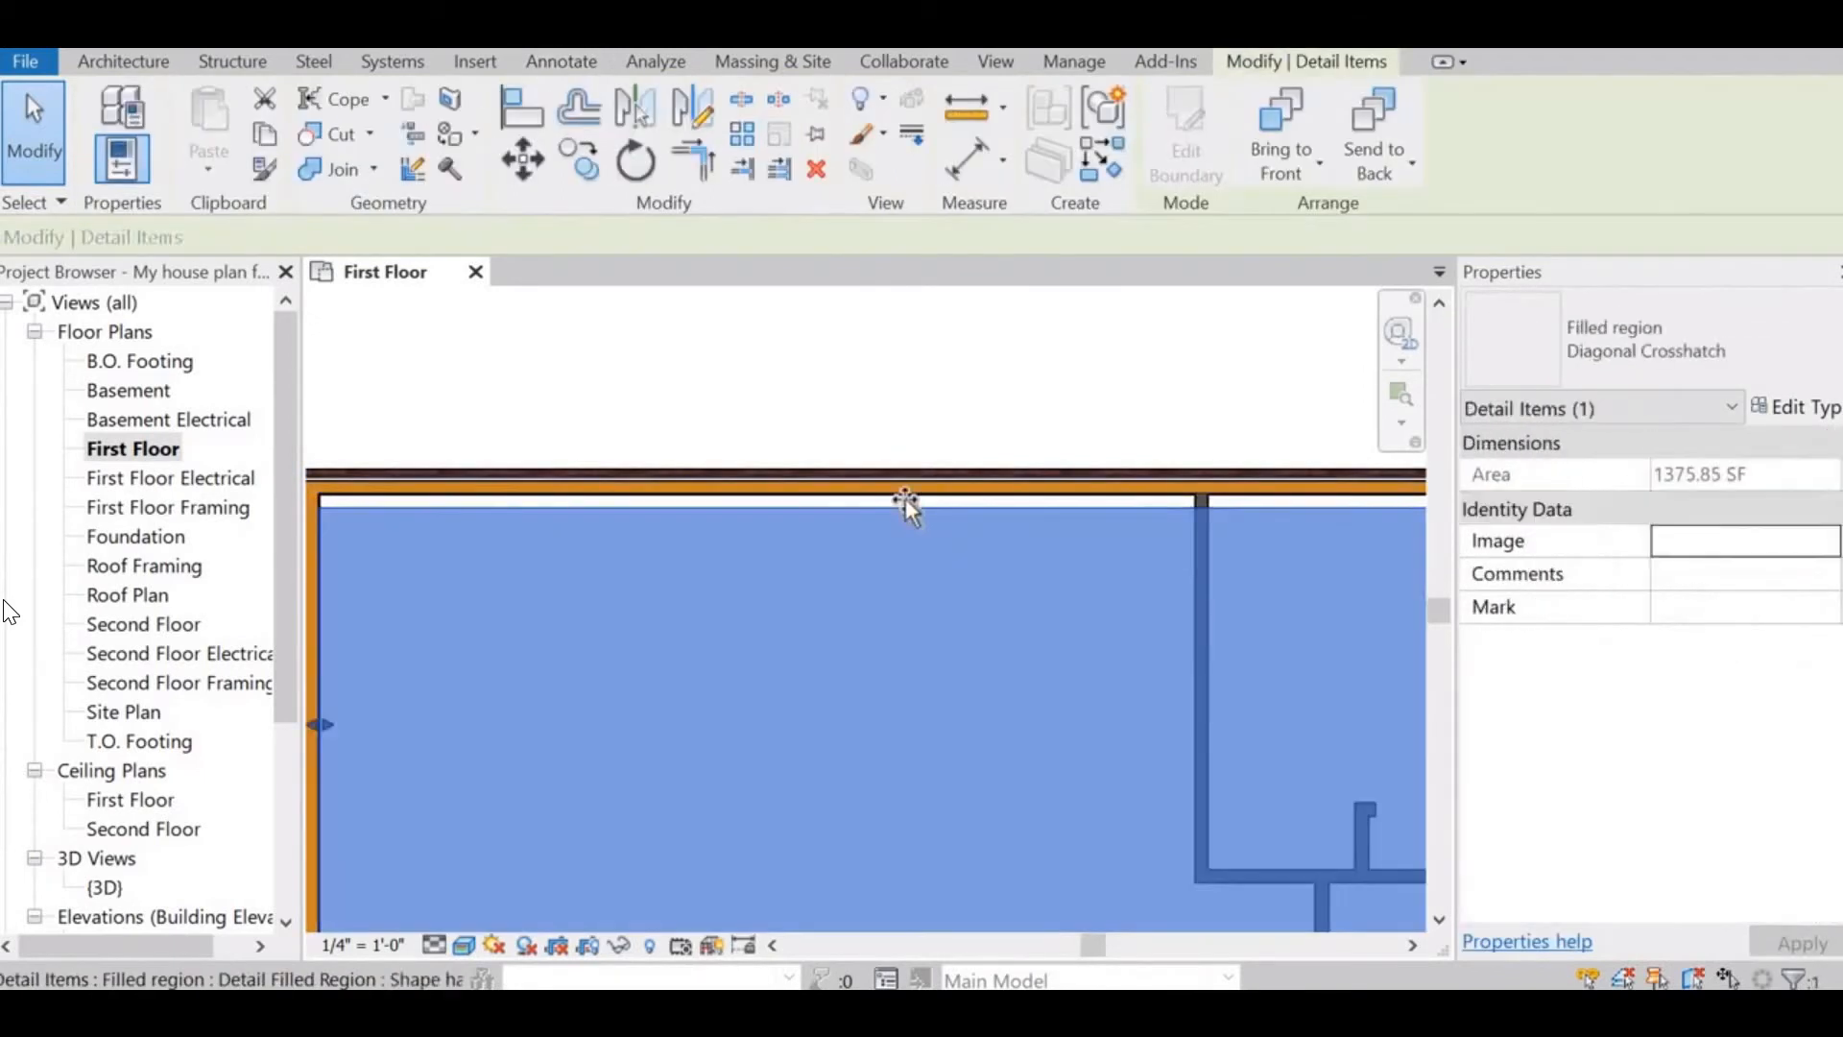
{"action": "left_click_drag", "start_coordinate": [906, 498], "coordinate": [907, 497]}
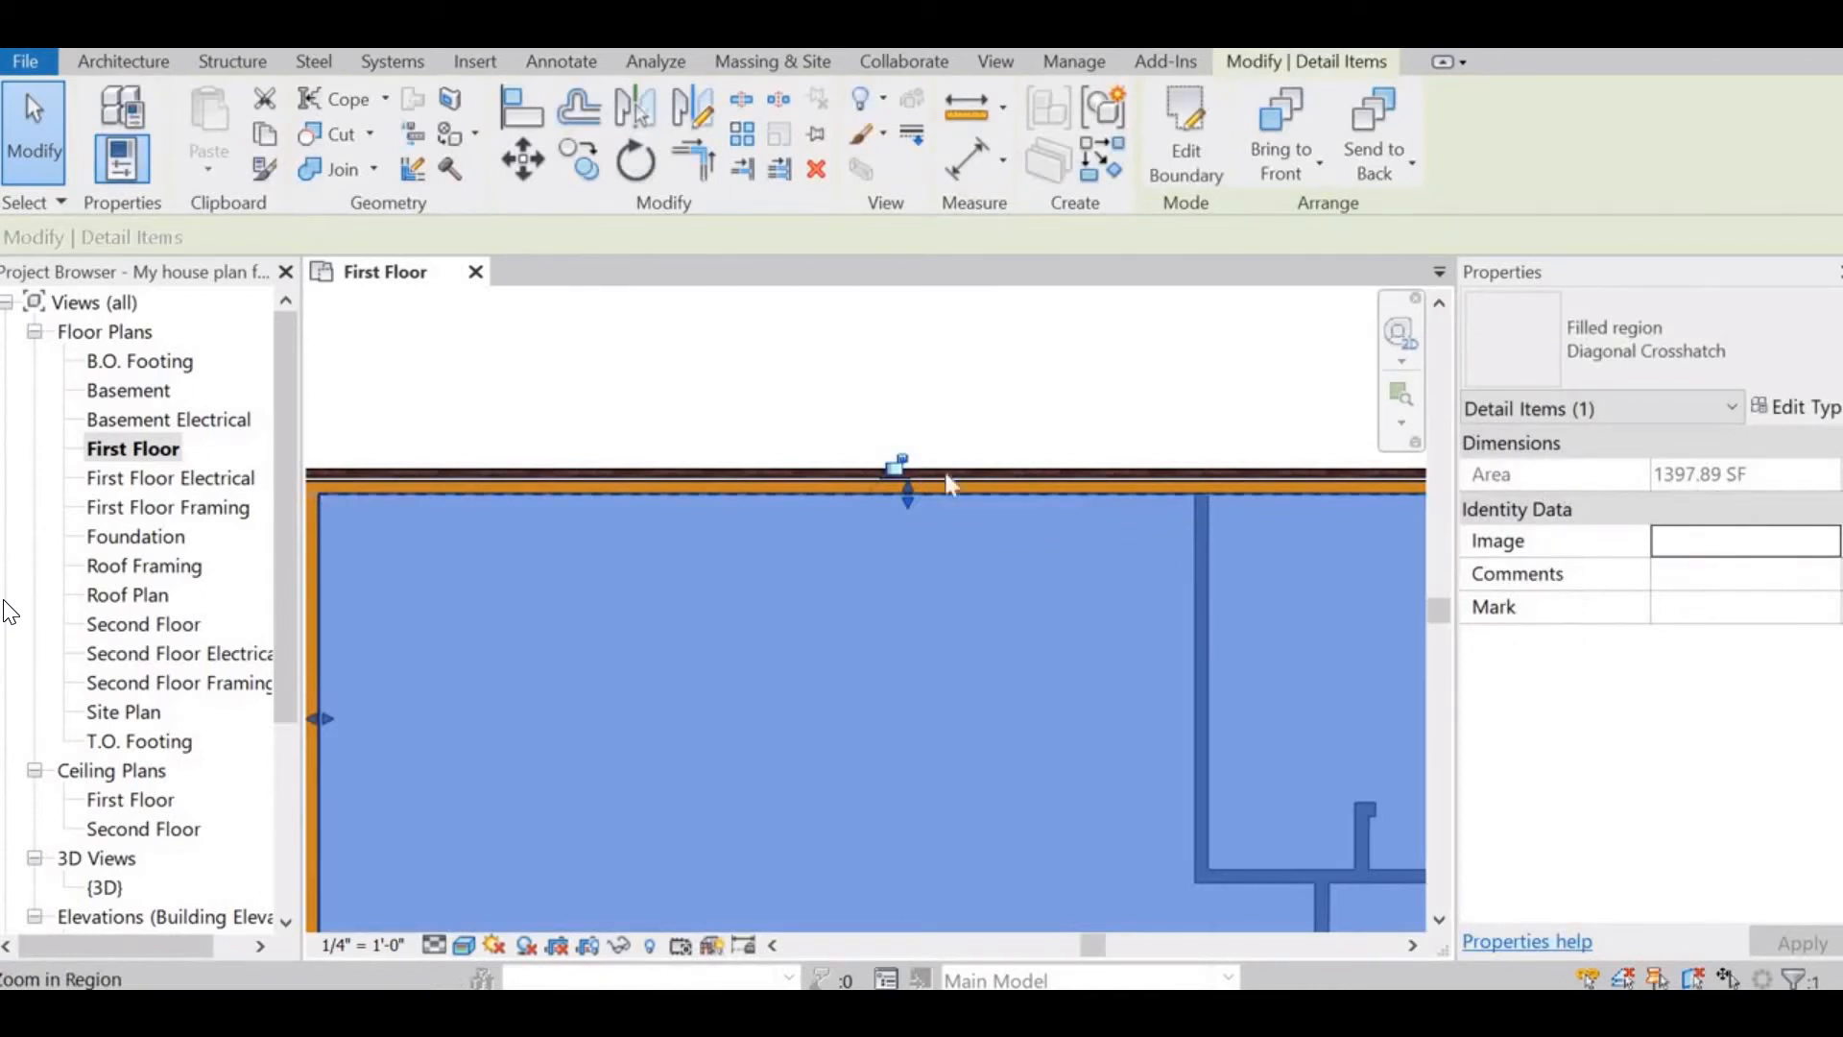
- Shift the upper exterior wall slightly outward, align the region's upper edge with its inner face, and clear the selection
{"action": "left_click", "coordinate": [980, 383]}
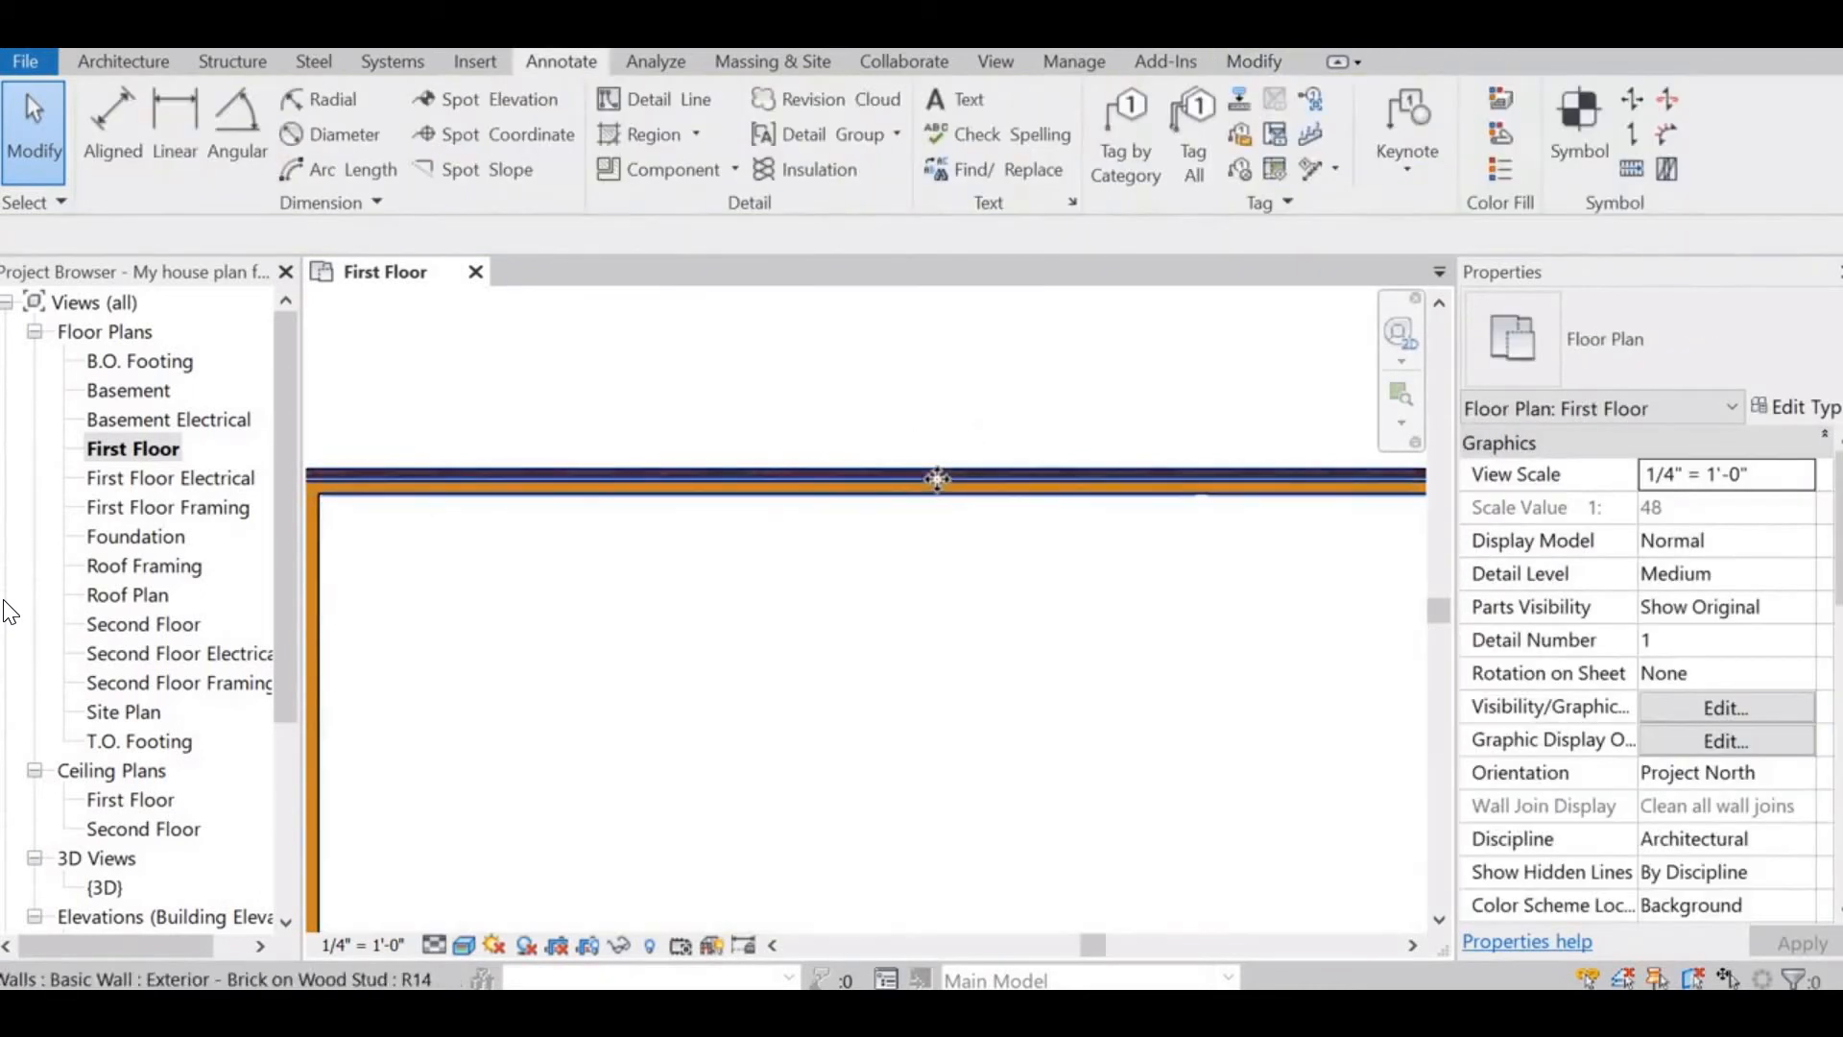
{"action": "left_click", "coordinate": [937, 479]}
{"action": "left_click", "coordinate": [946, 509]}
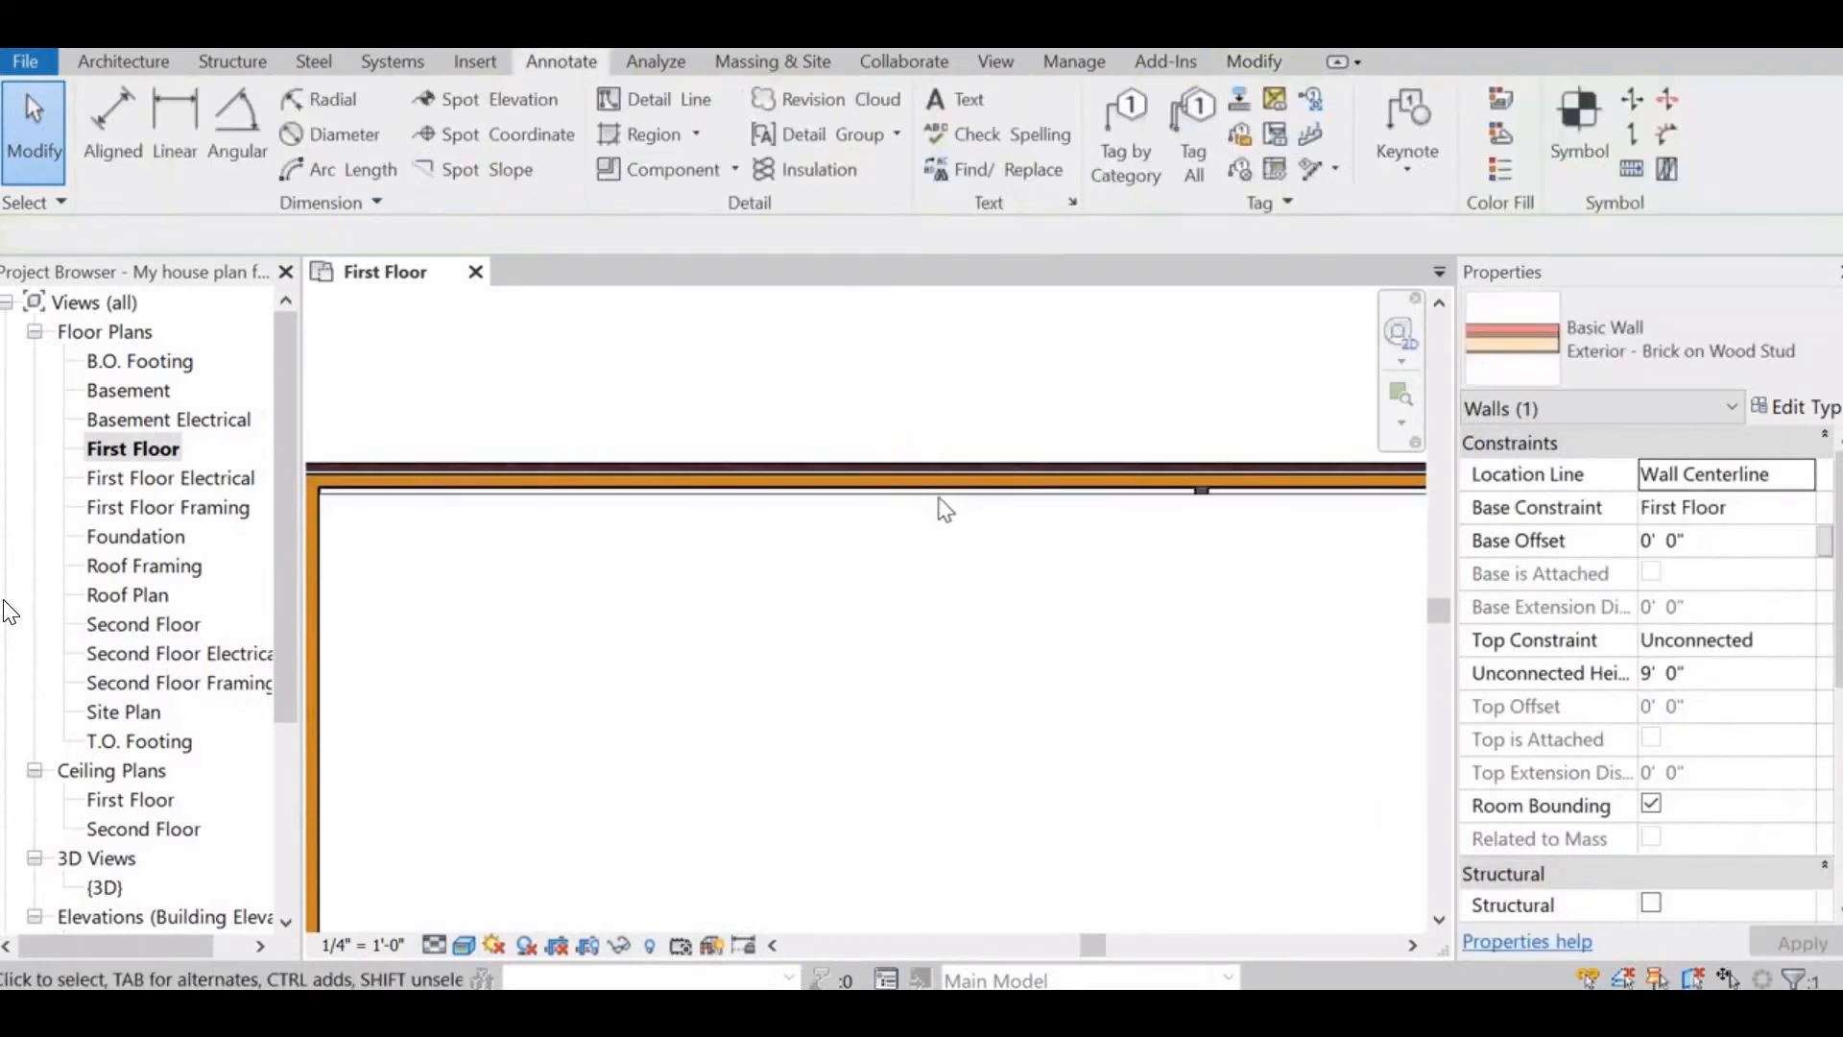
{"action": "left_click", "coordinate": [908, 489]}
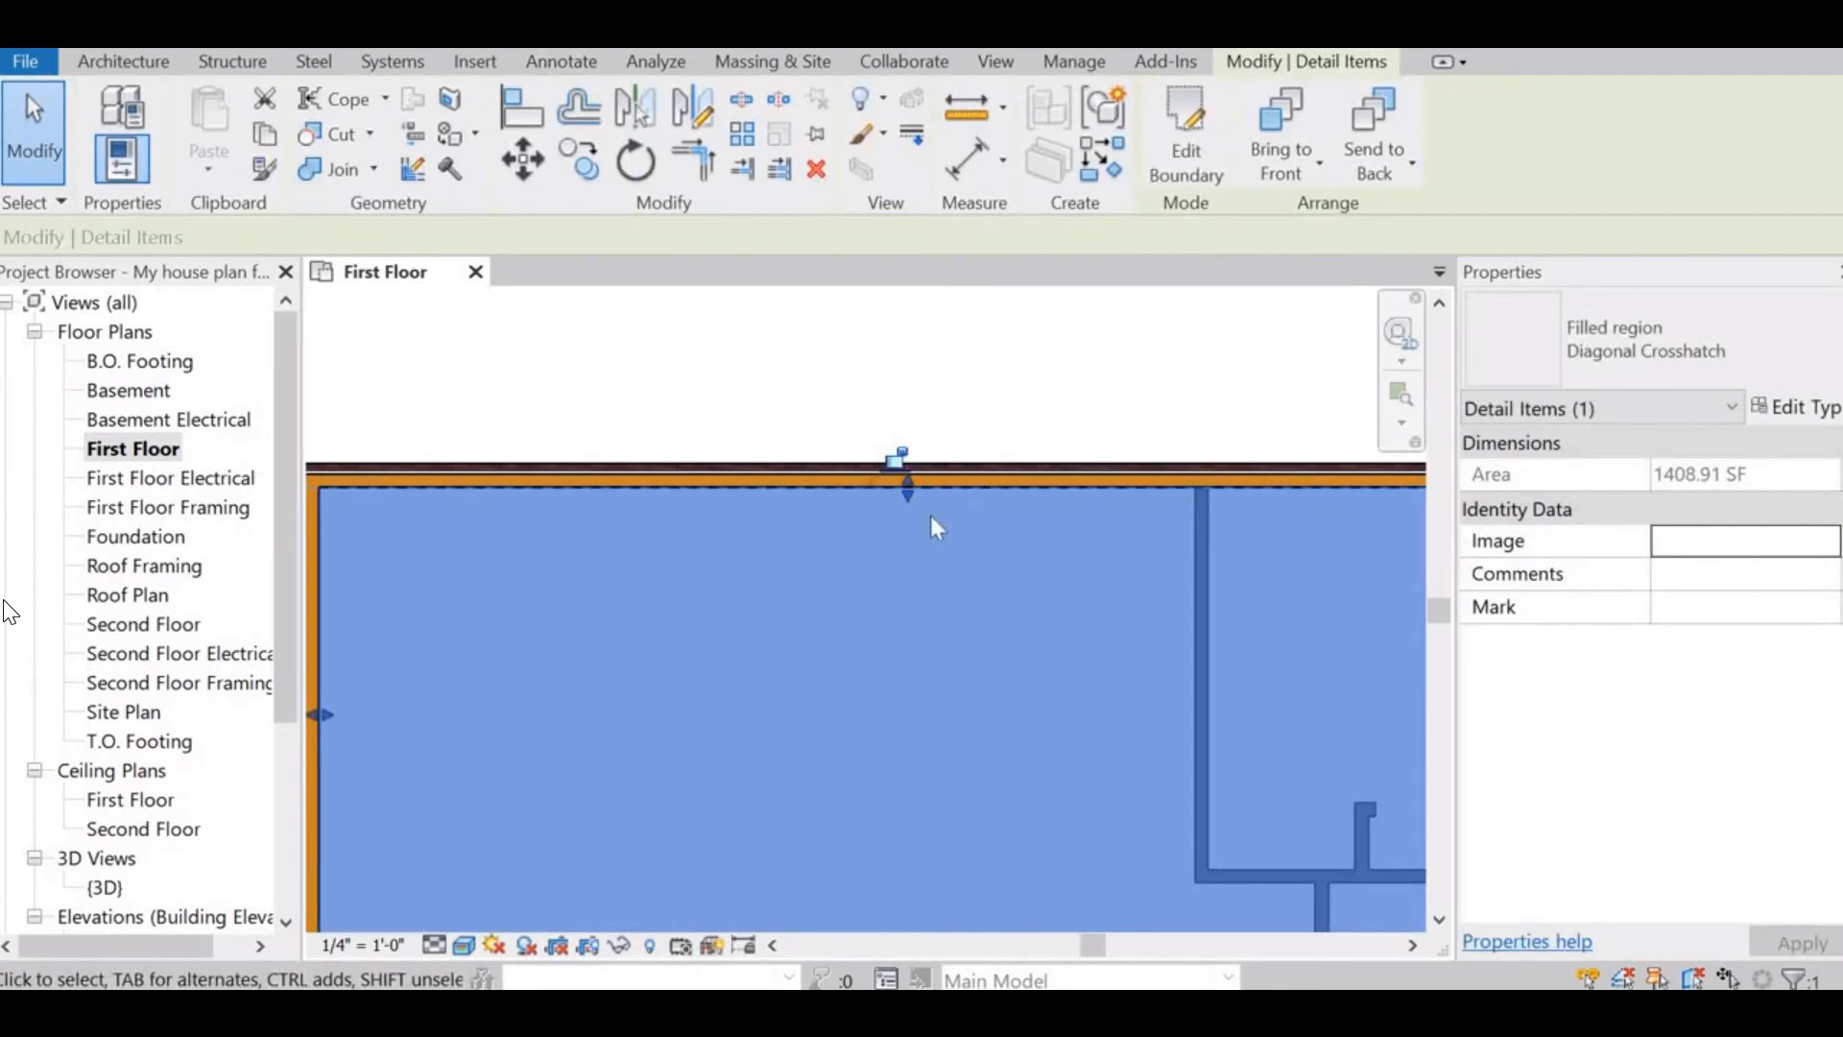
{"action": "key", "text": "Delete"}
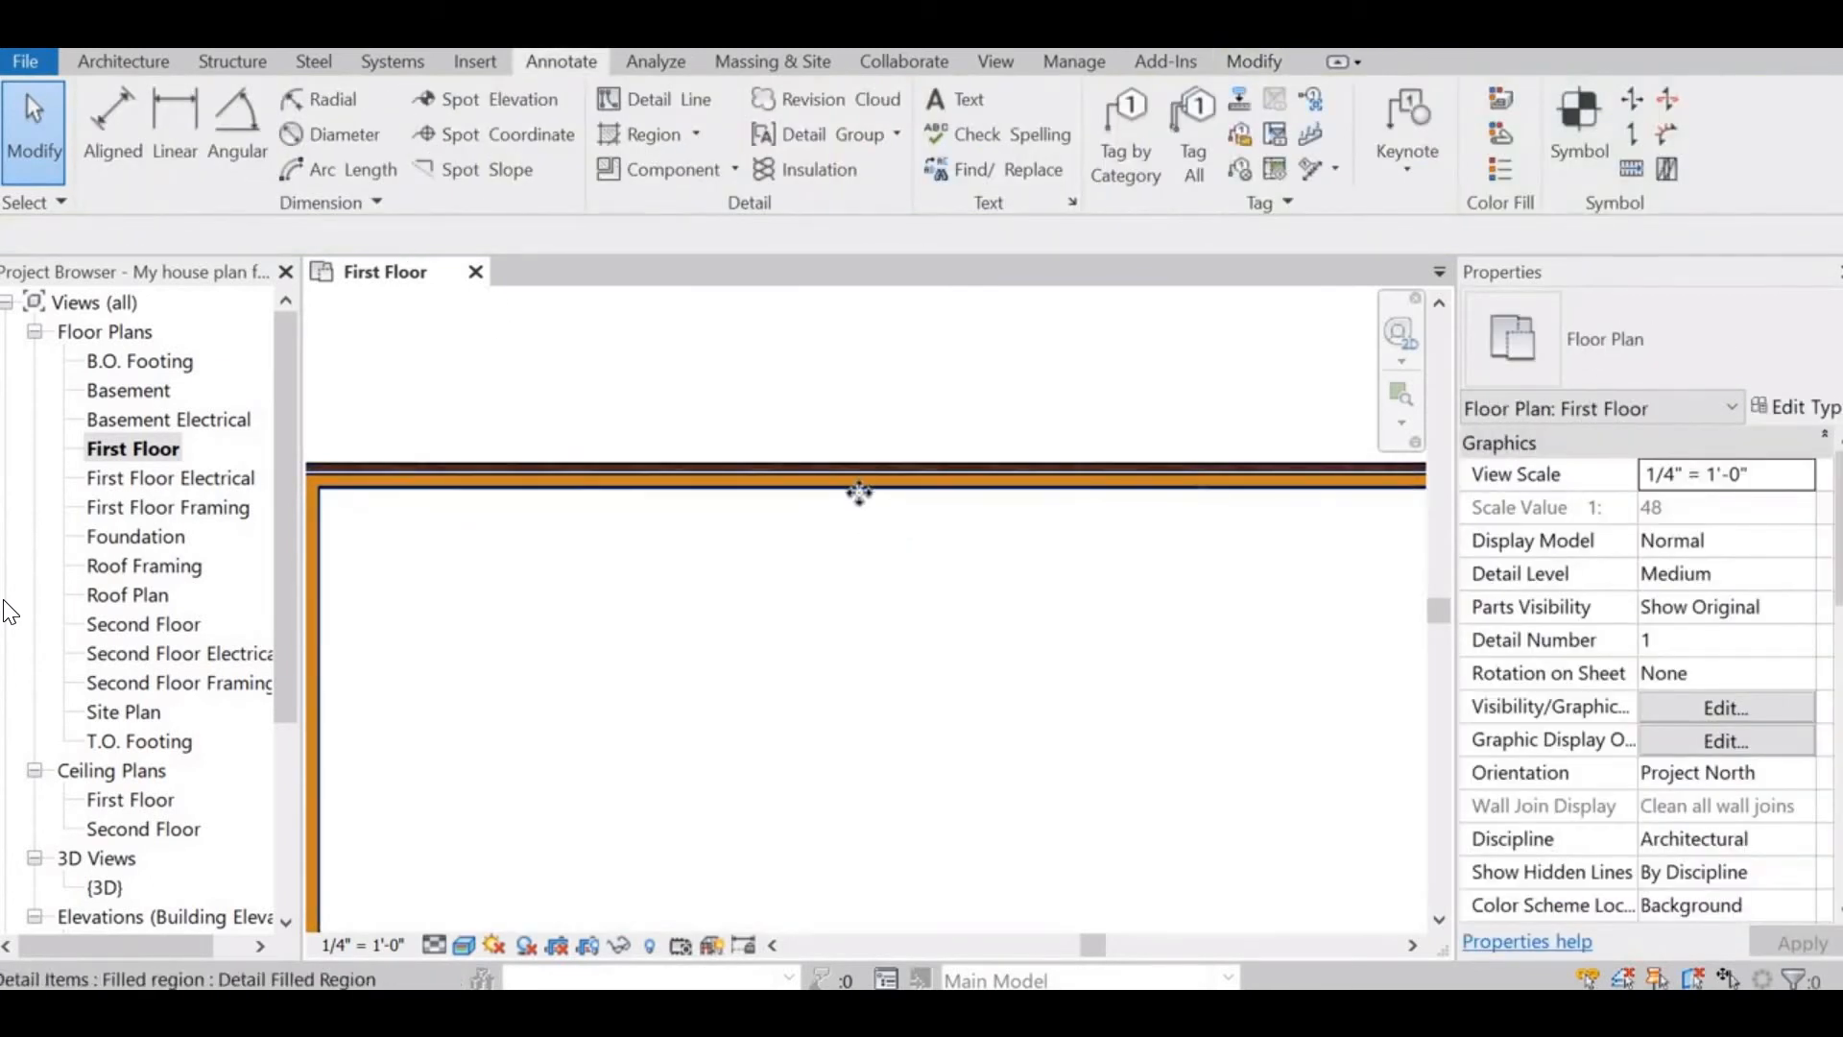
- Re-snap the filled region's upper edge to the wall's inner face, and nudge the upper exterior wall slightly inward
{"action": "left_click", "coordinate": [859, 492]}
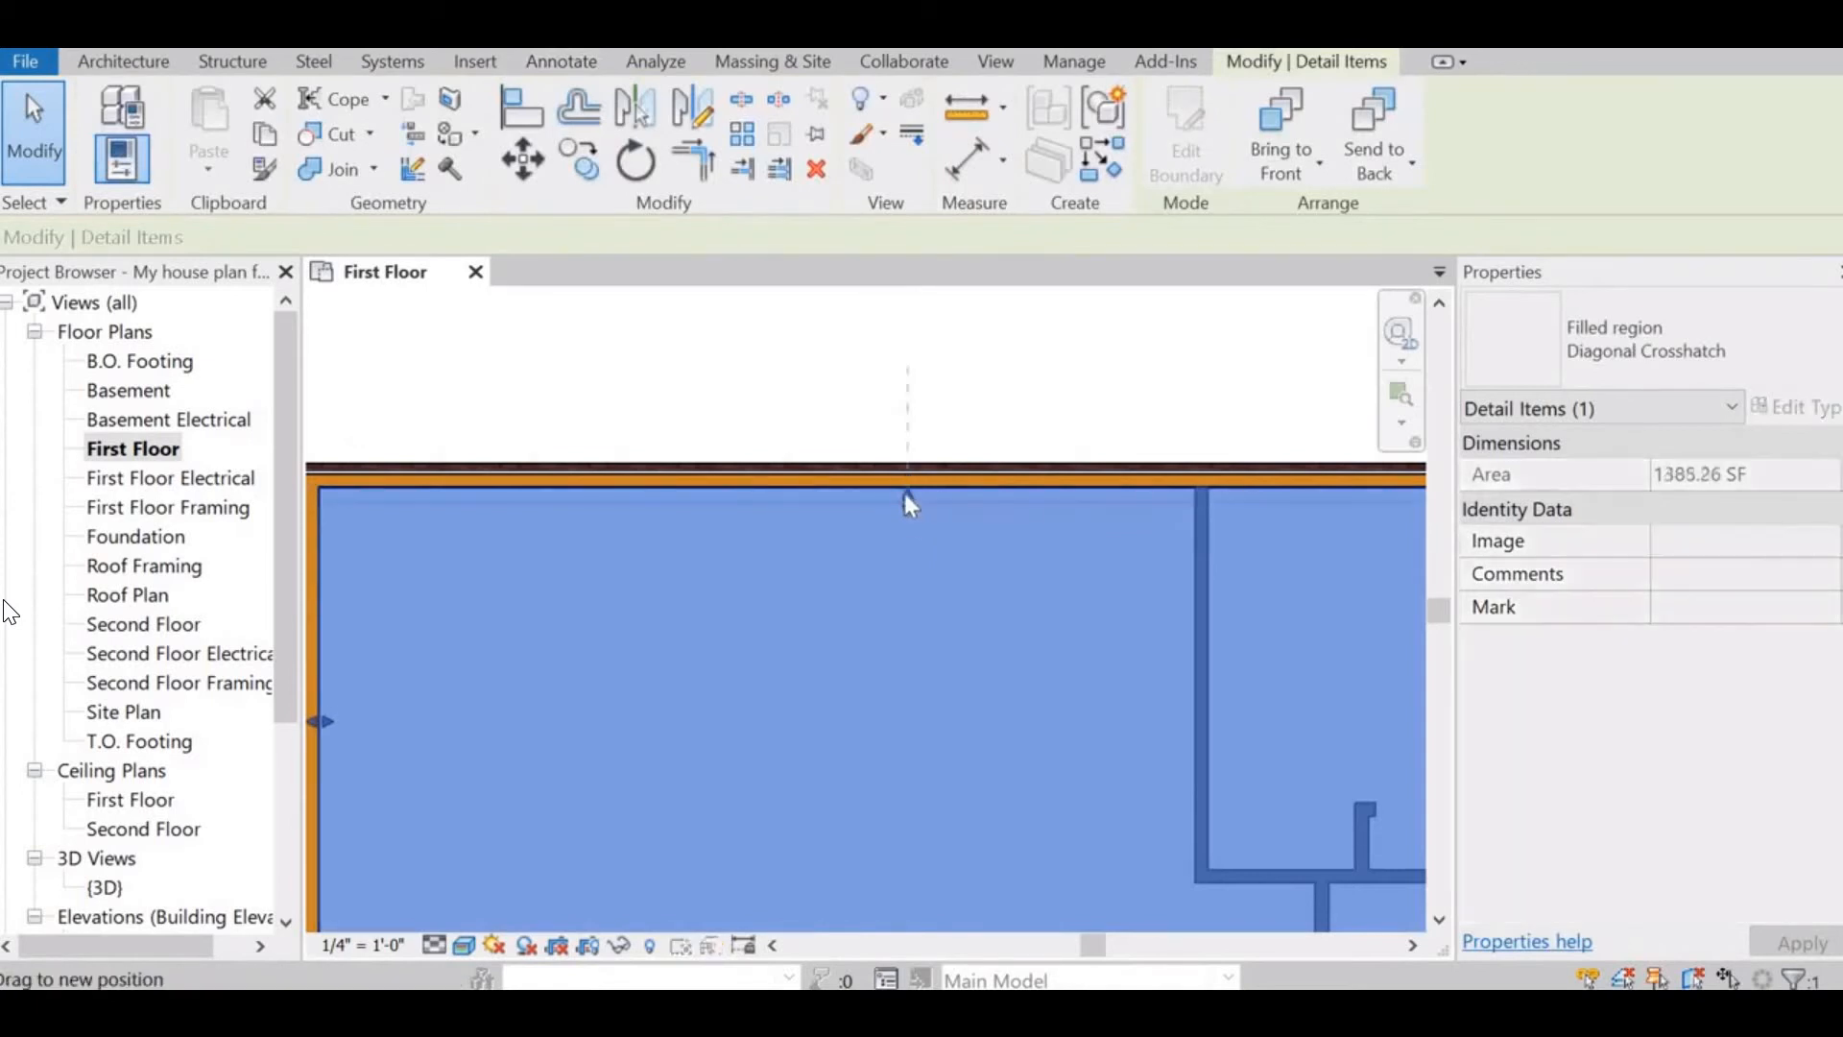
{"action": "left_click_drag", "start_coordinate": [905, 494], "coordinate": [910, 491]}
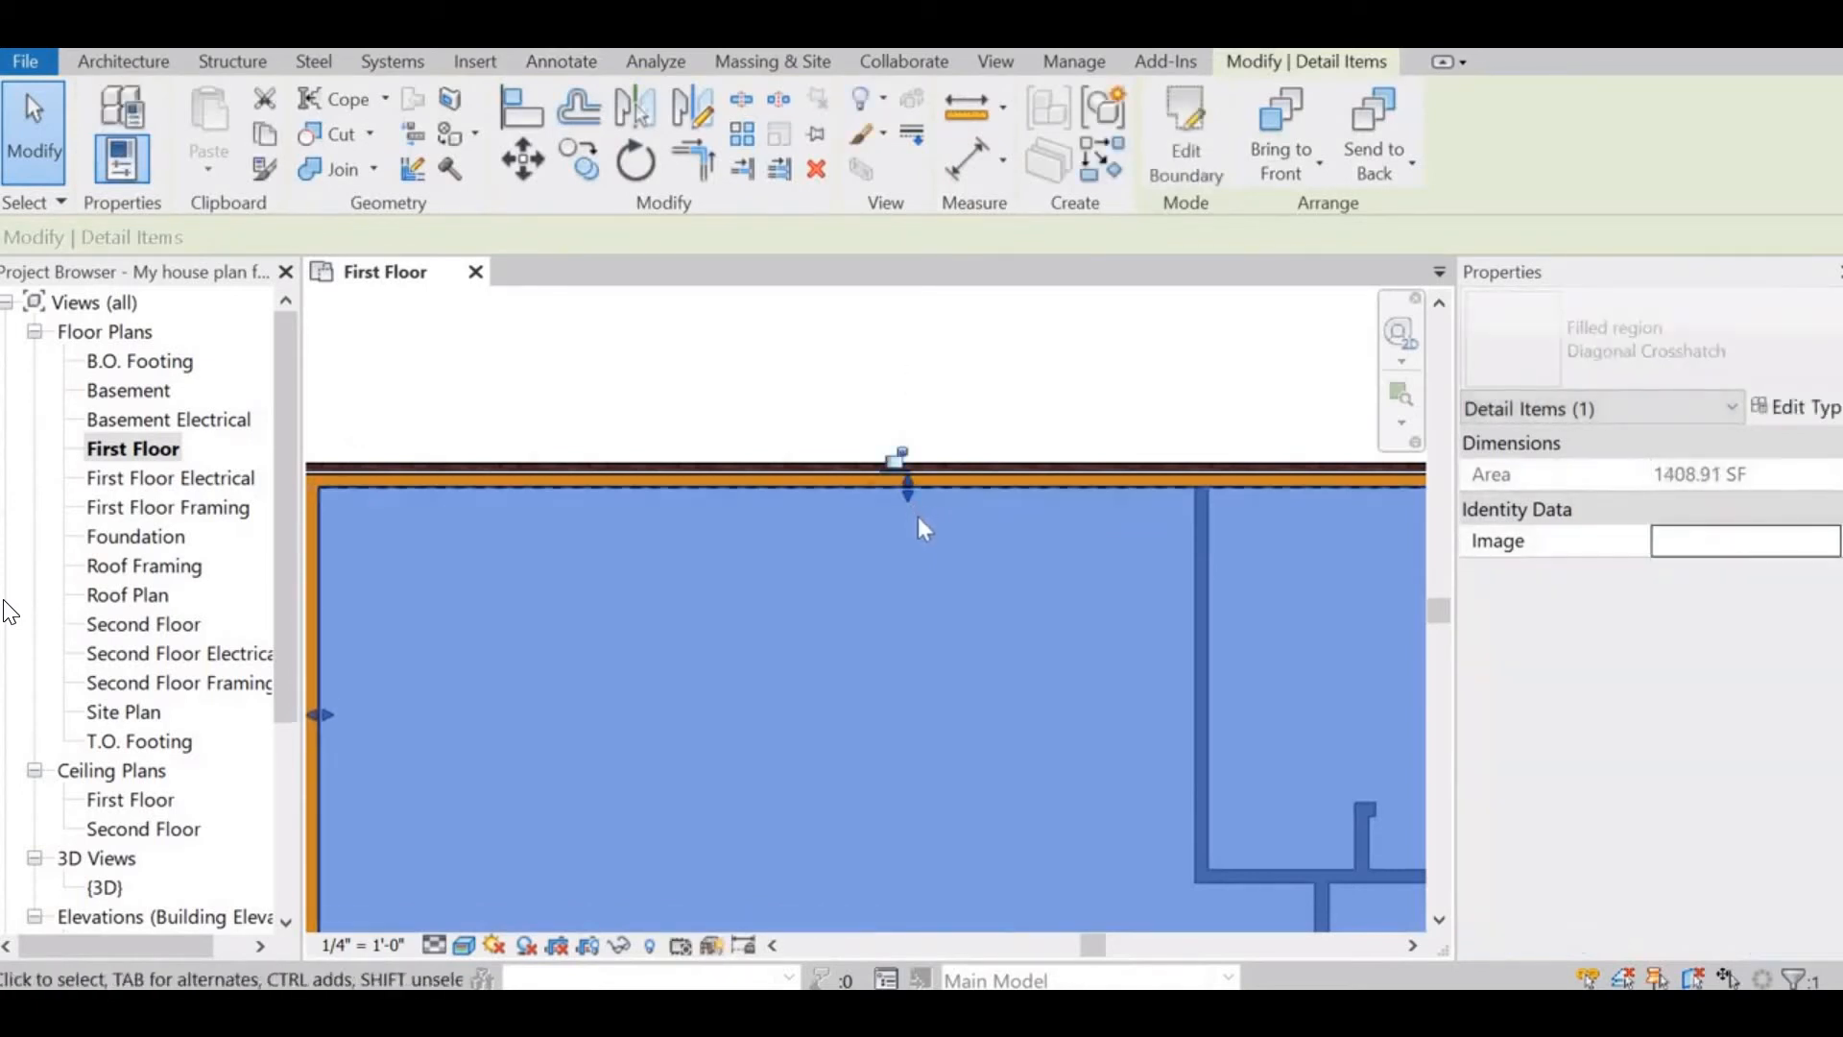
{"action": "left_click", "coordinate": [924, 483]}
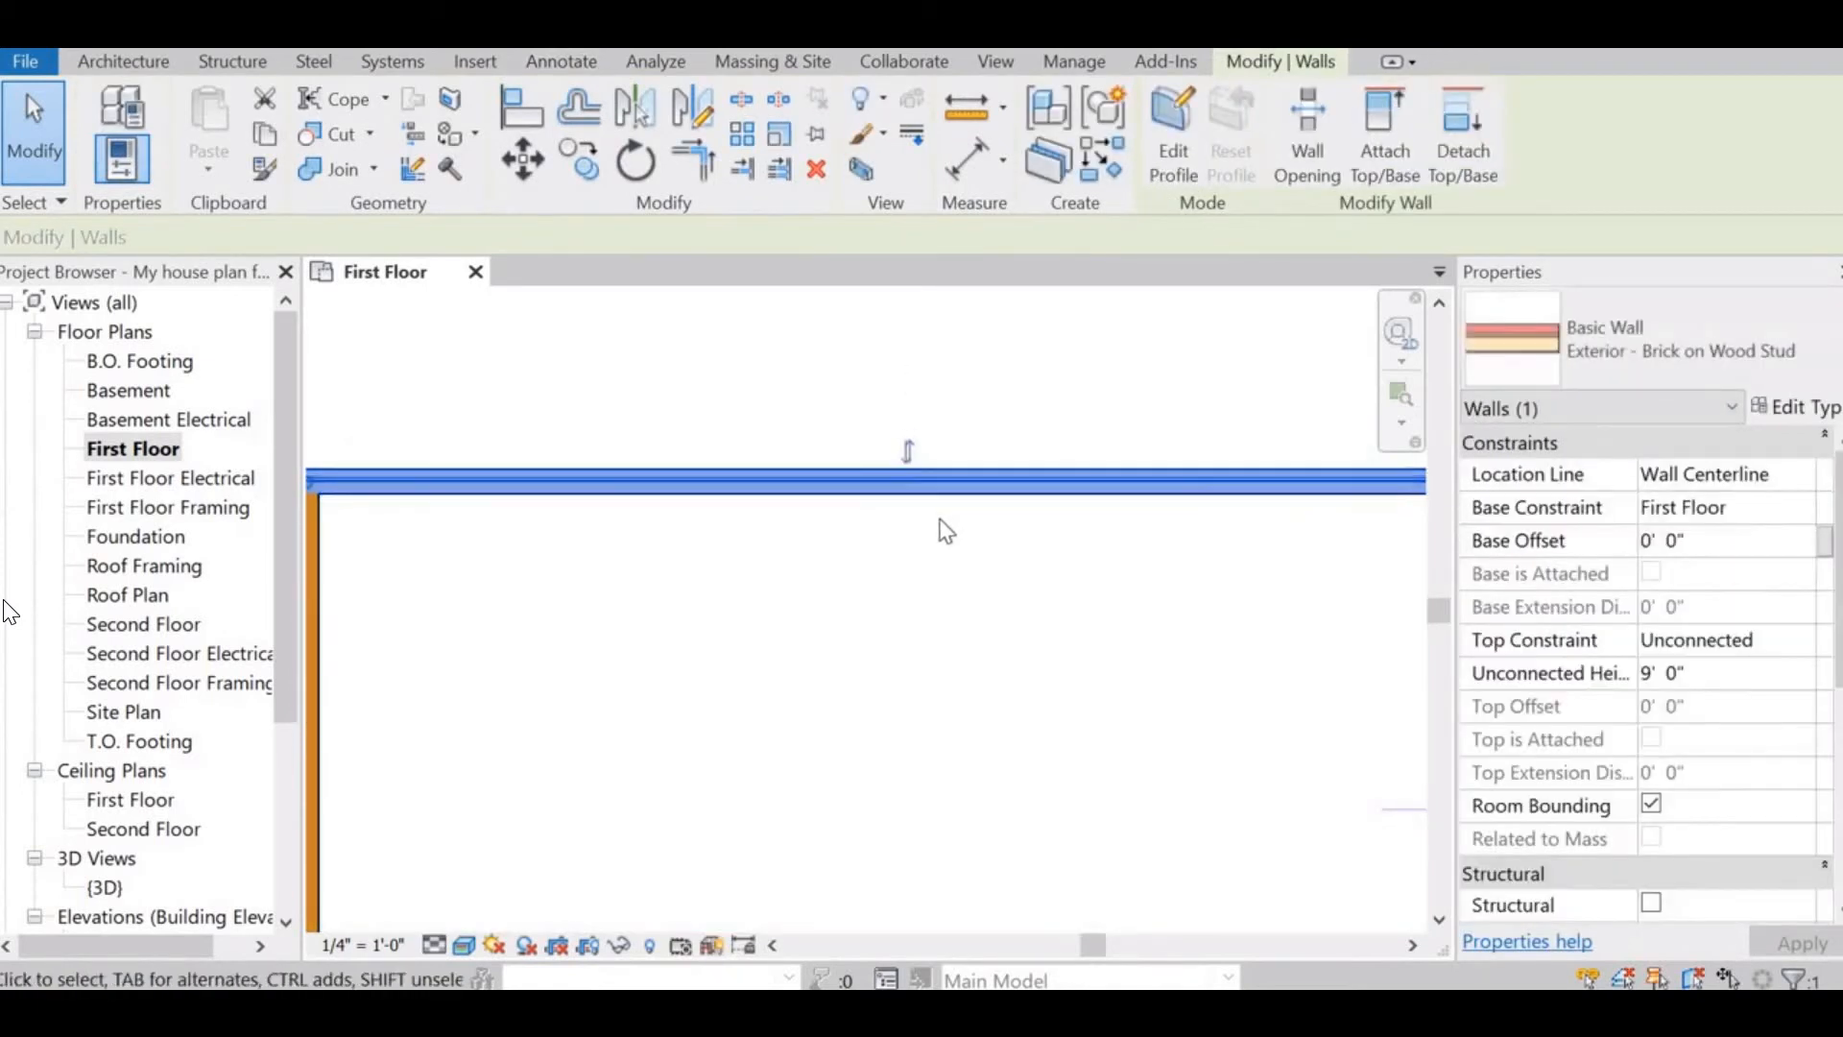
- Select the filled region and pull its upper edge slightly inward from the upper exterior wall's inner face
{"action": "left_click", "coordinate": [941, 530]}
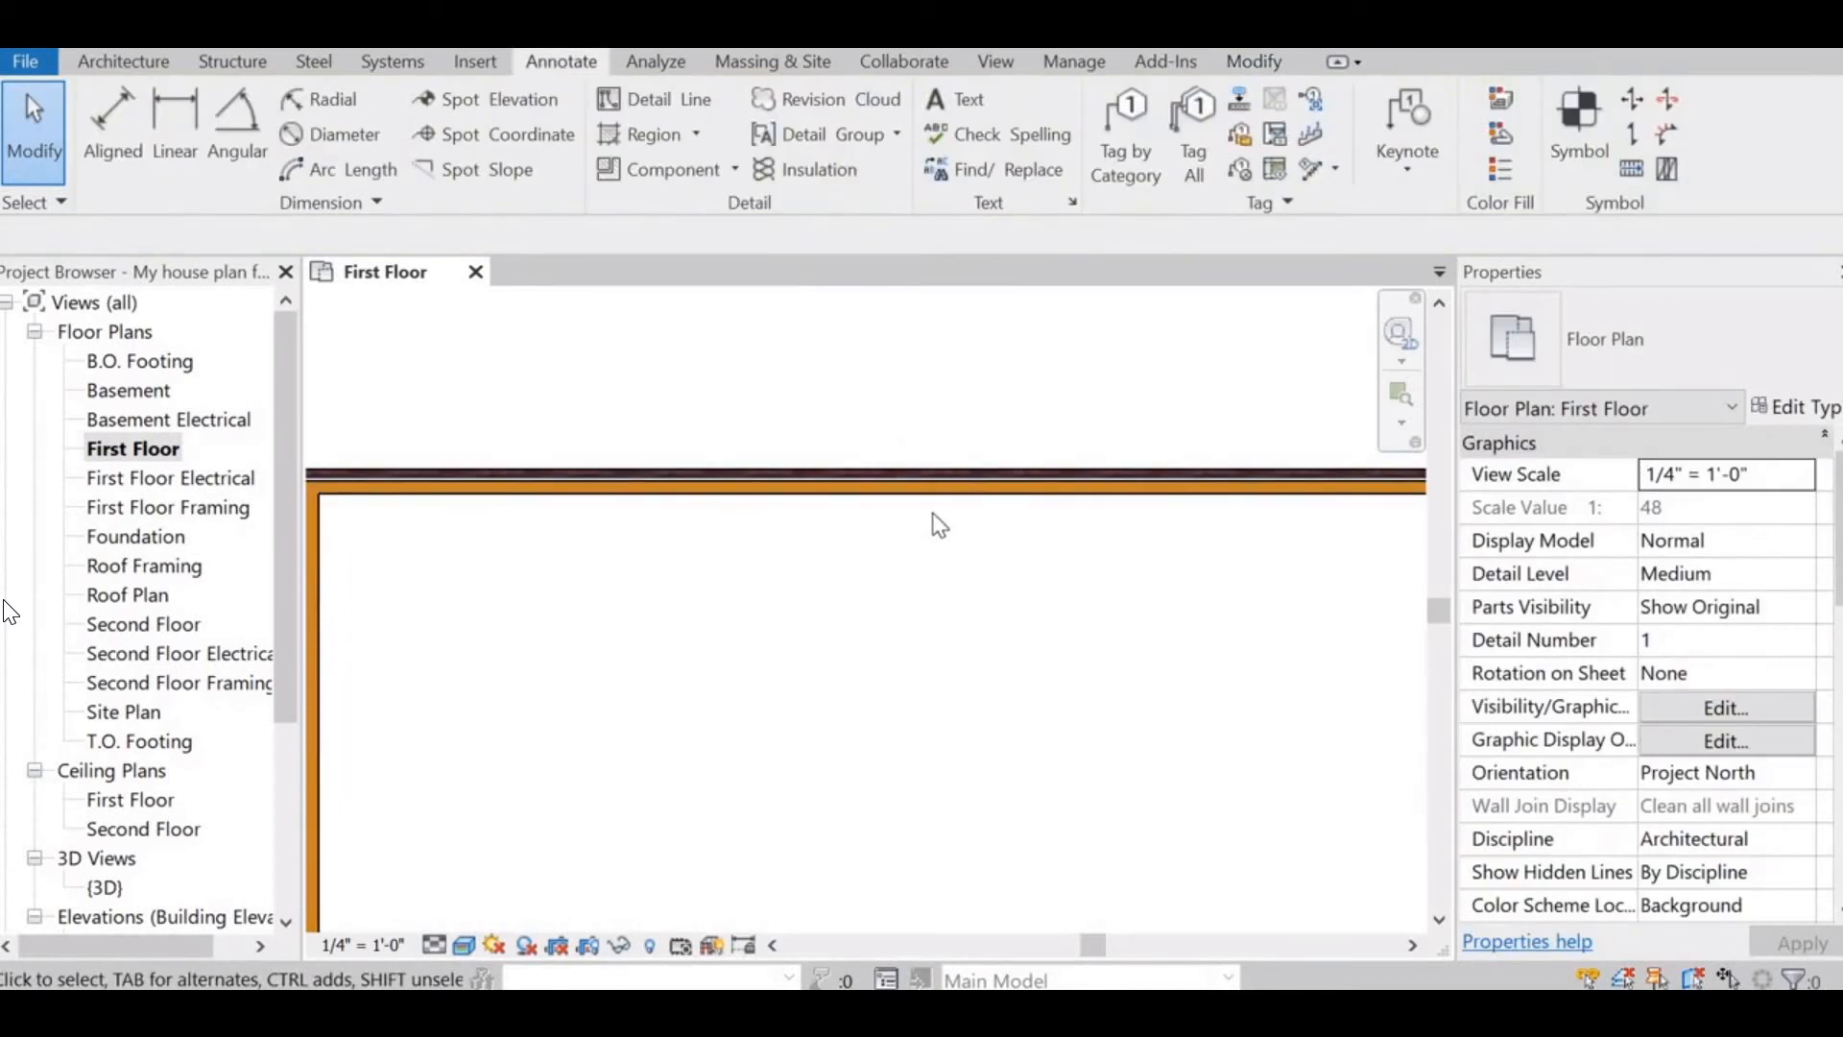
{"action": "scroll", "coordinate": [940, 525], "scroll_direction": "down", "scroll_amount": 3}
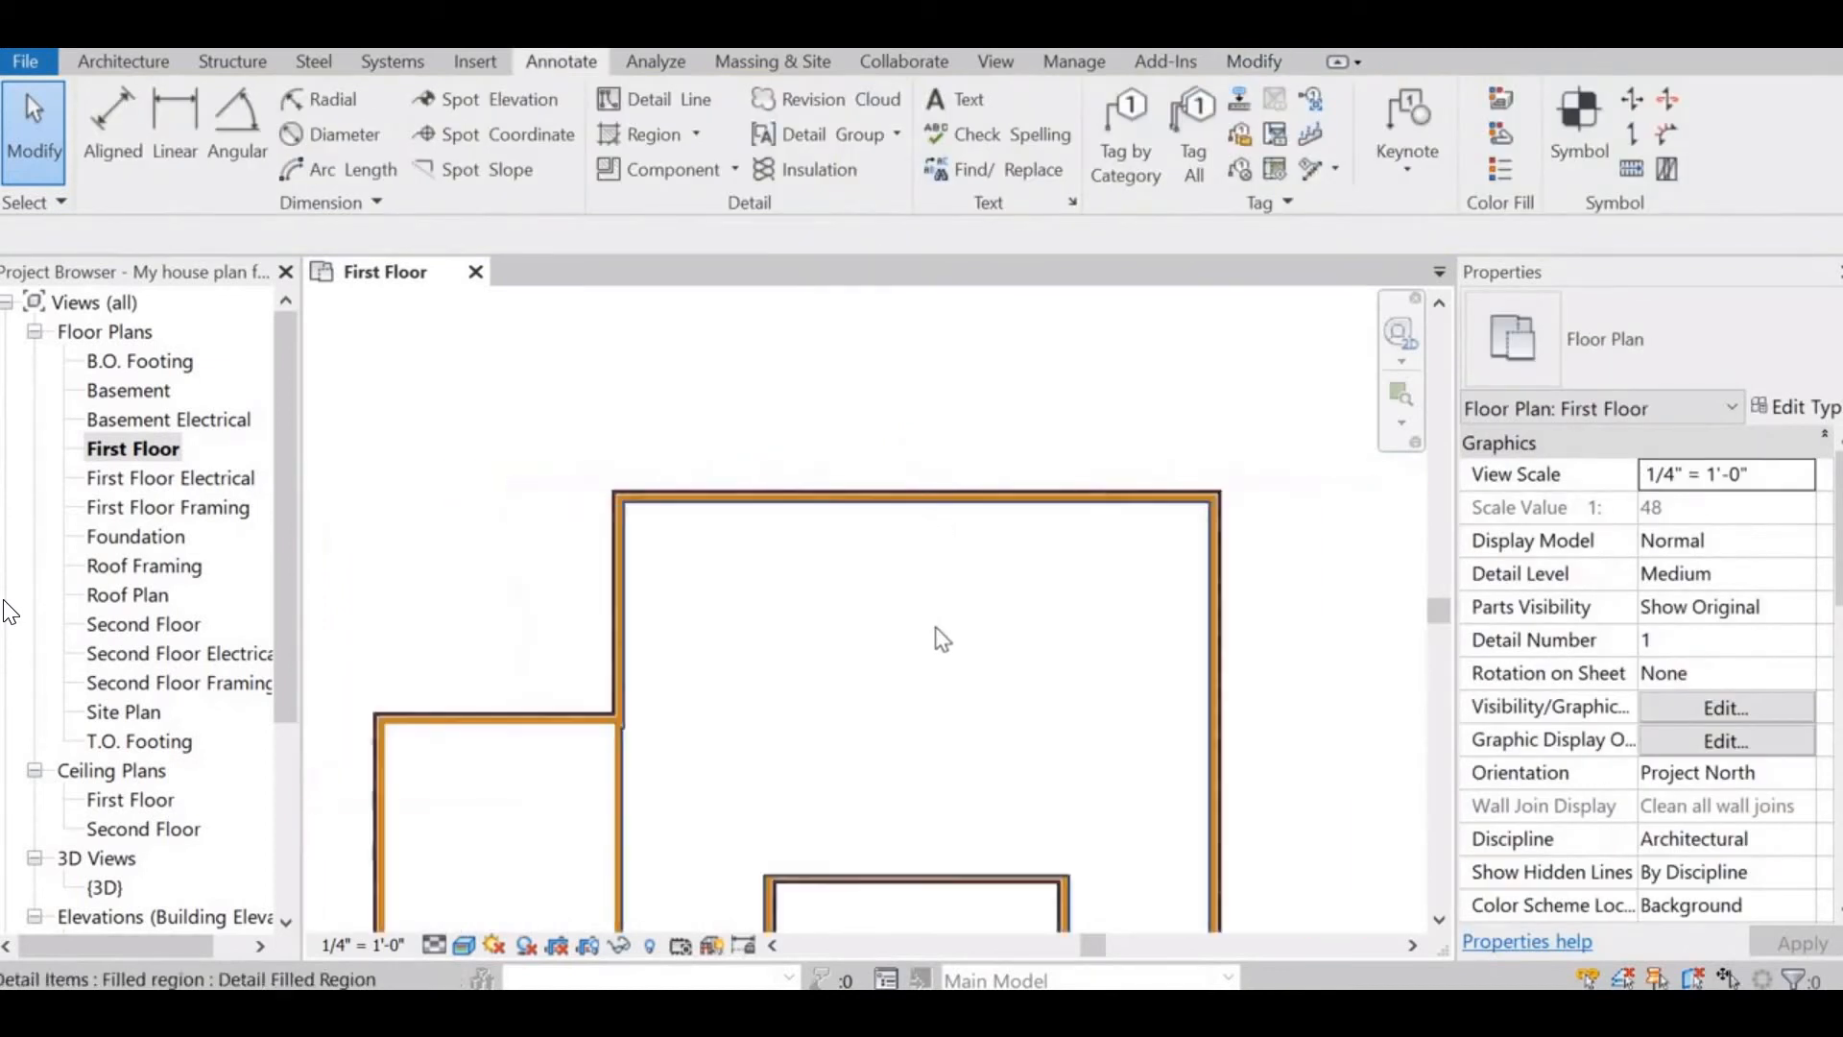
{"action": "left_click", "coordinate": [1012, 515]}
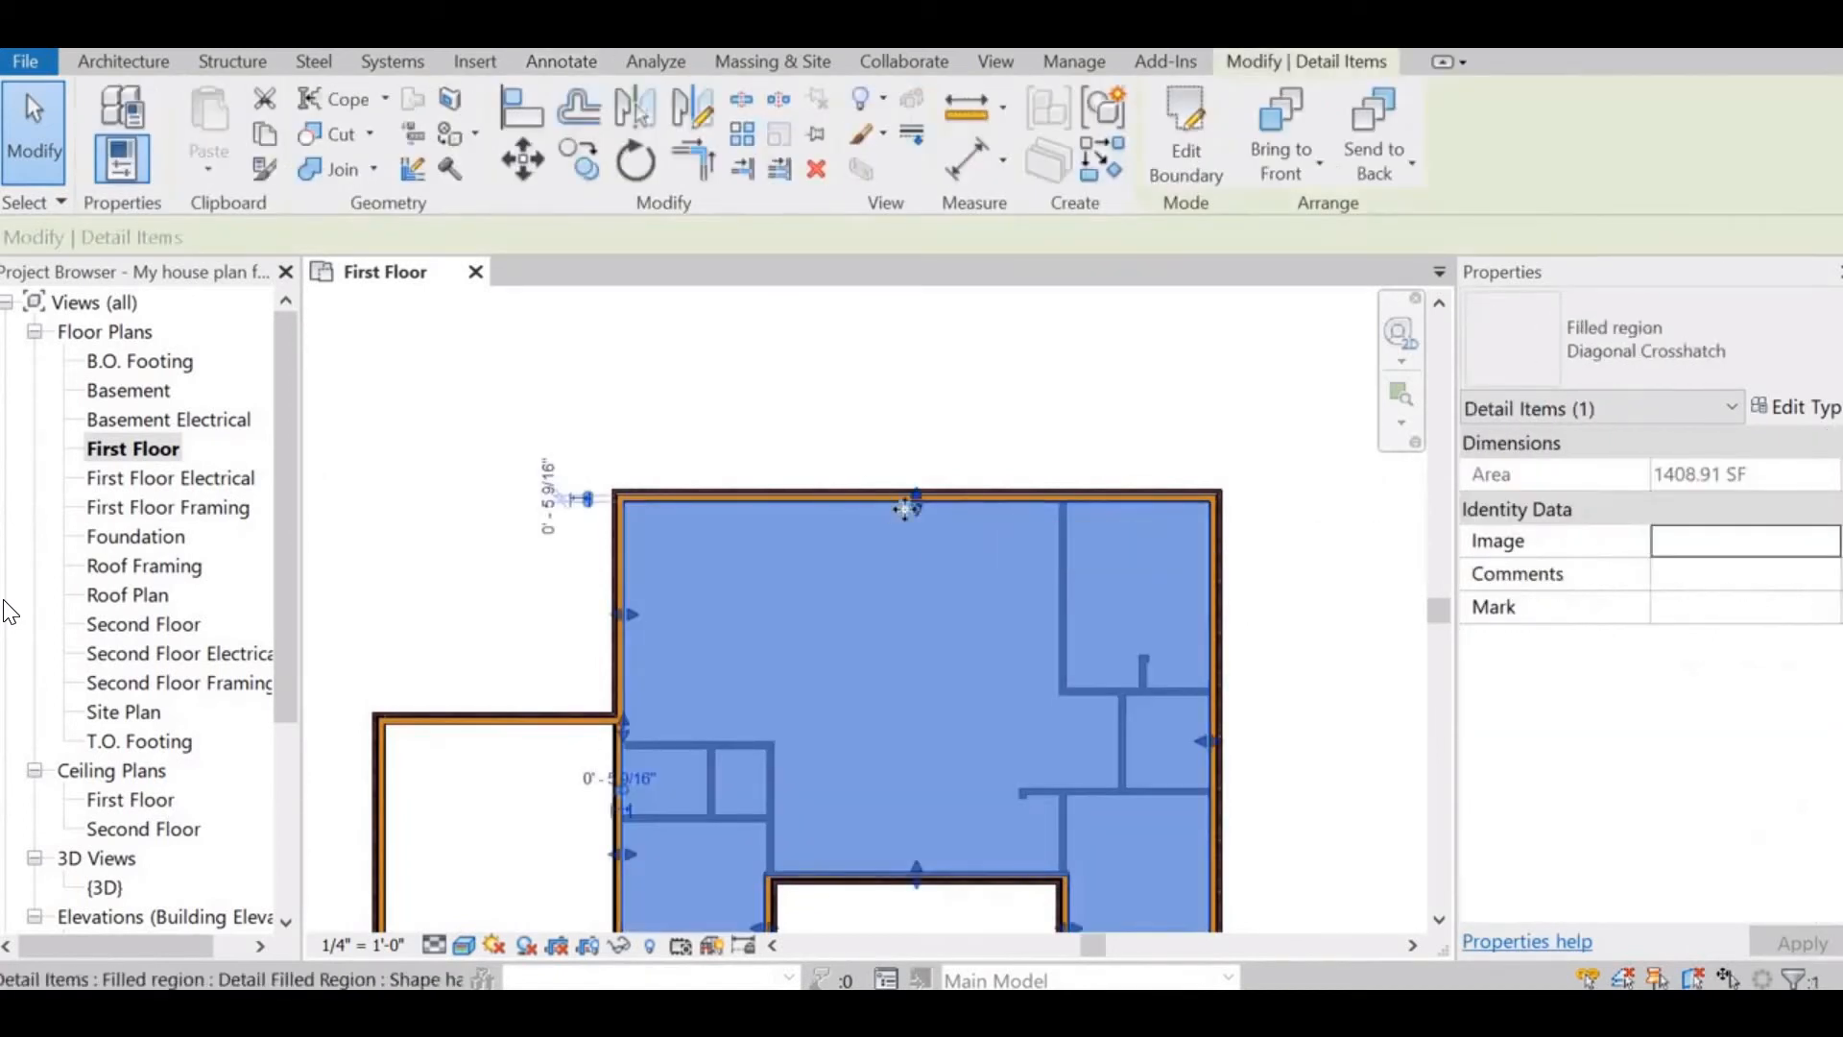
{"action": "scroll", "coordinate": [879, 491], "scroll_direction": "up", "scroll_amount": 3}
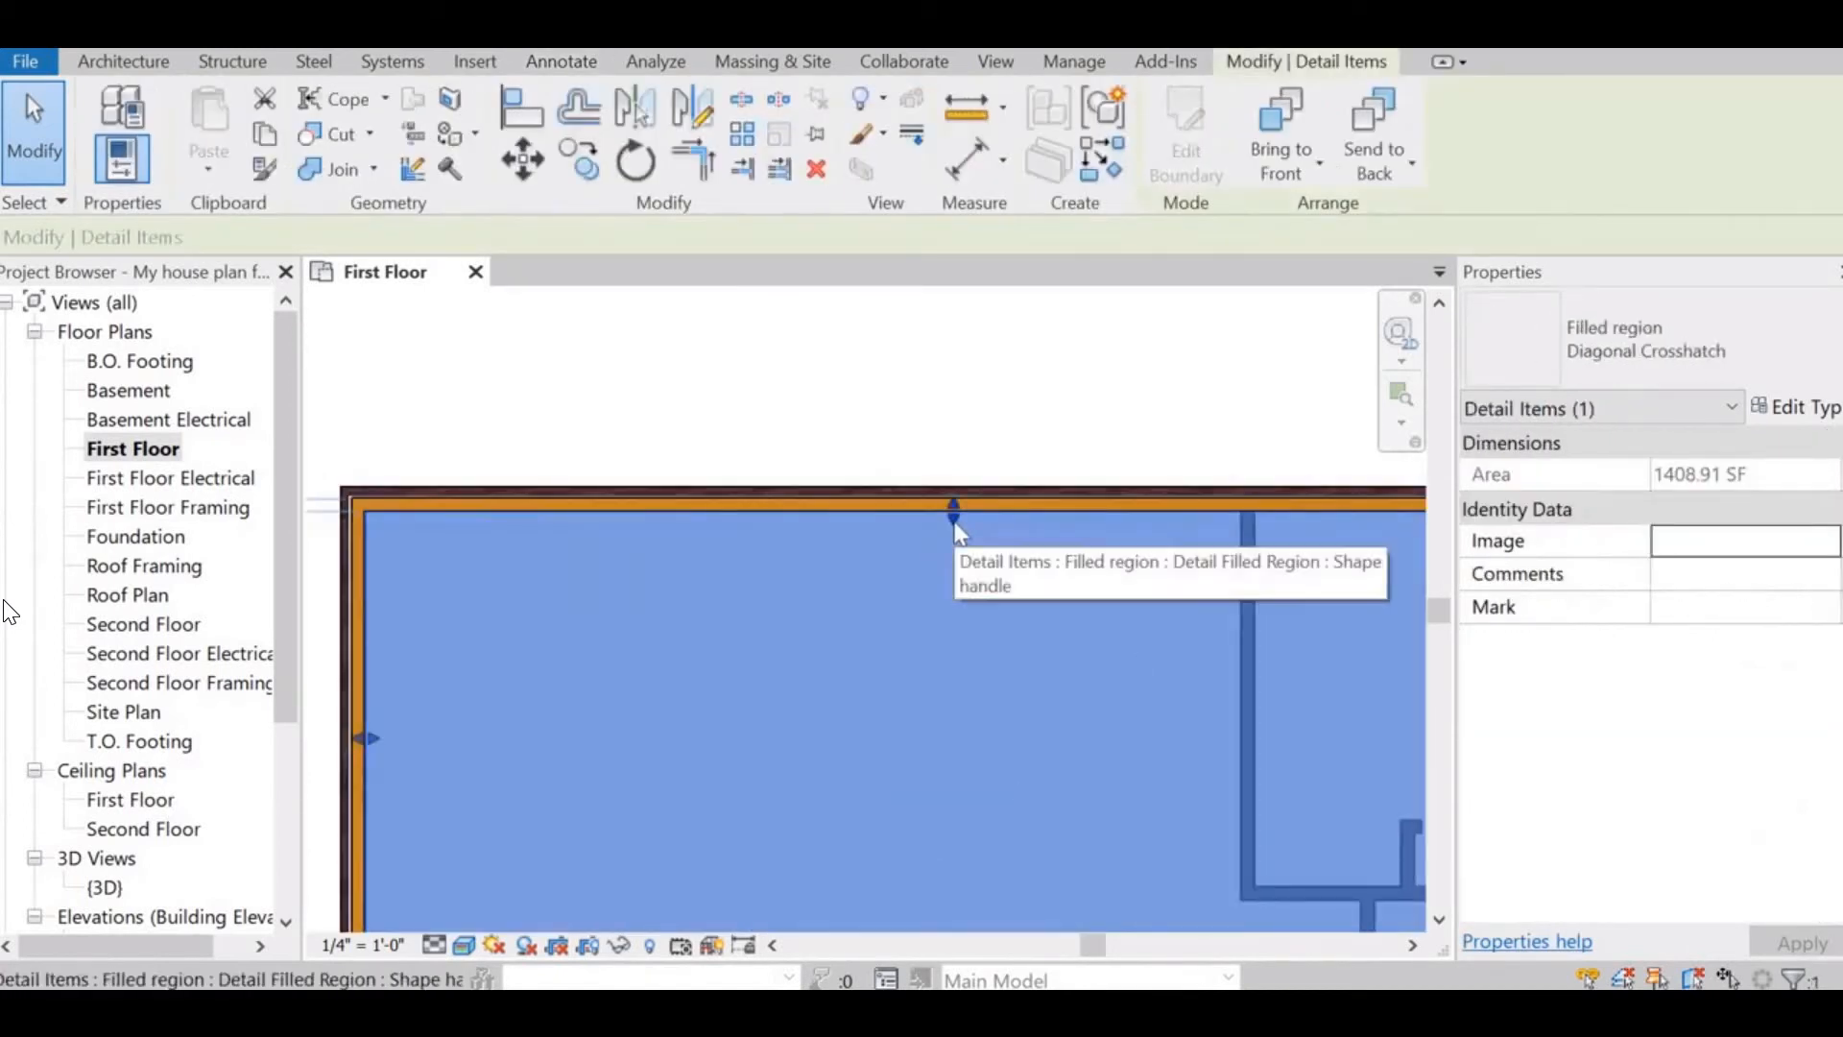
{"action": "left_click", "coordinate": [954, 524]}
{"action": "left_click_drag", "start_coordinate": [953, 526], "coordinate": [962, 520]}
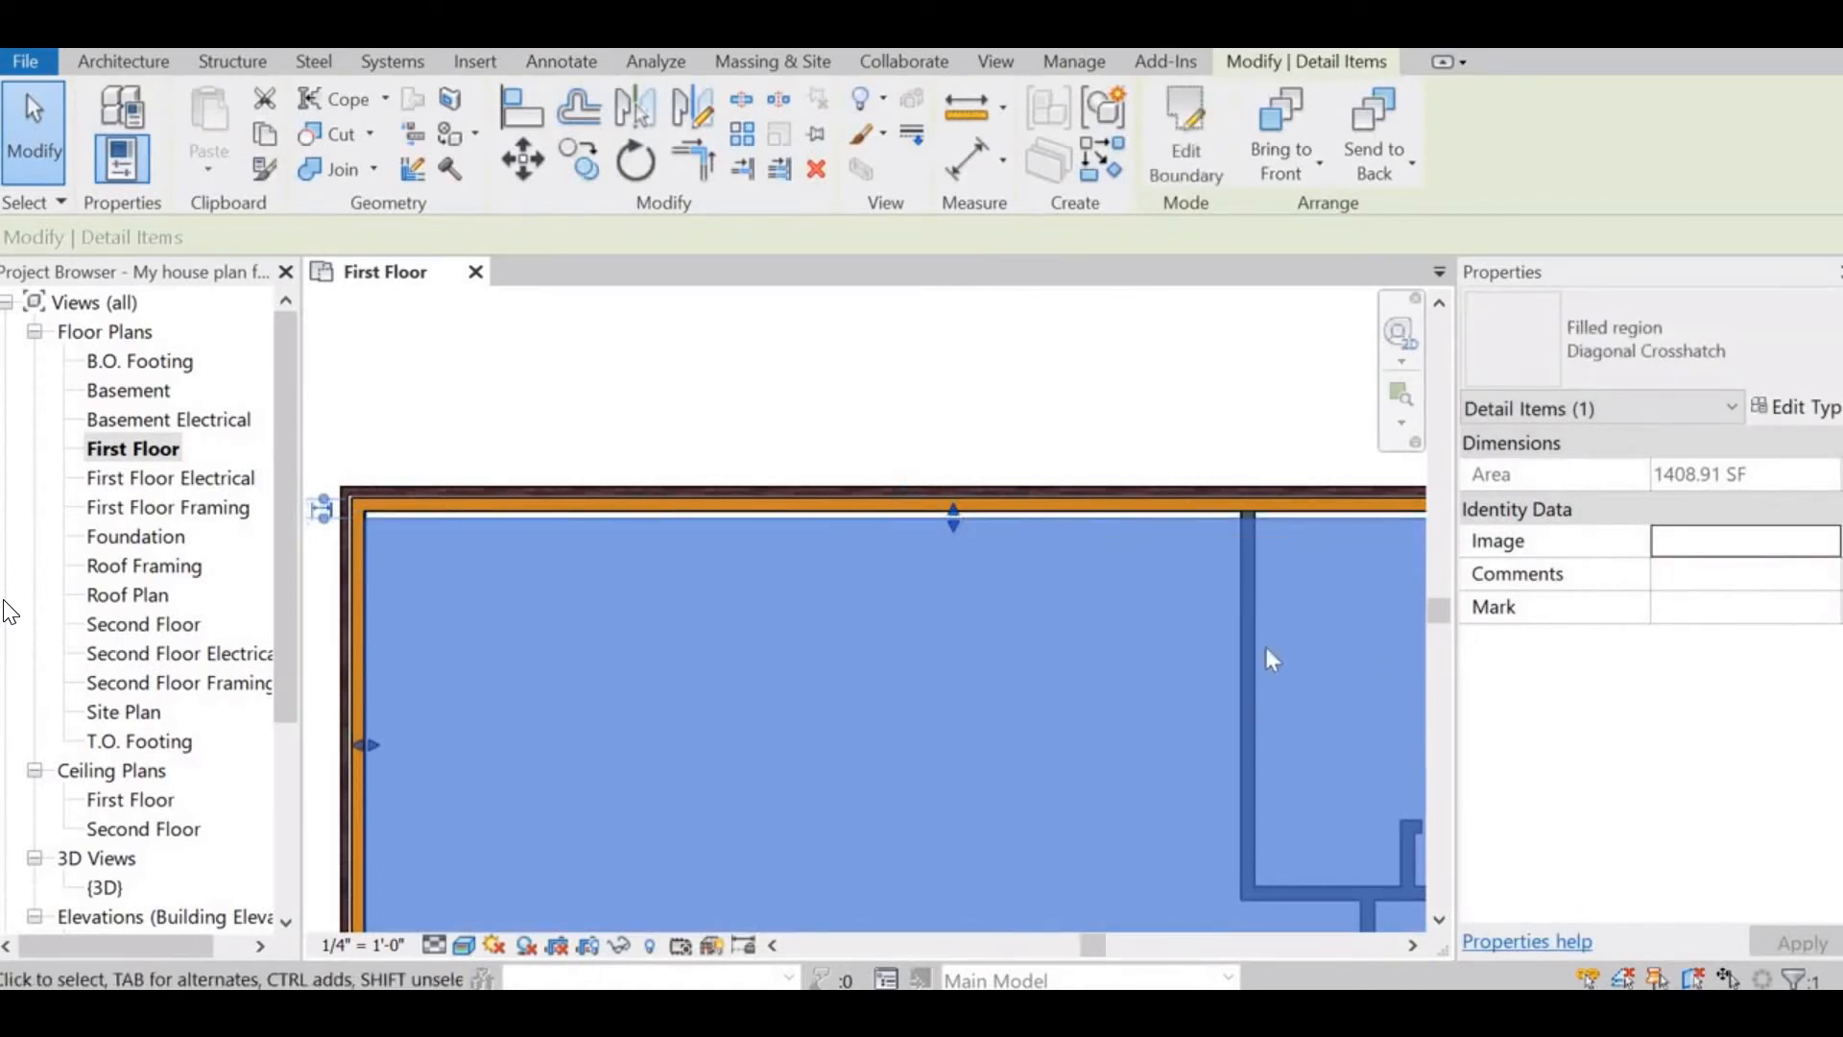
- Nudge the upper exterior wall inward to meet the filled region, and pull the region's upper edge further inward
{"action": "left_click", "coordinate": [964, 496]}
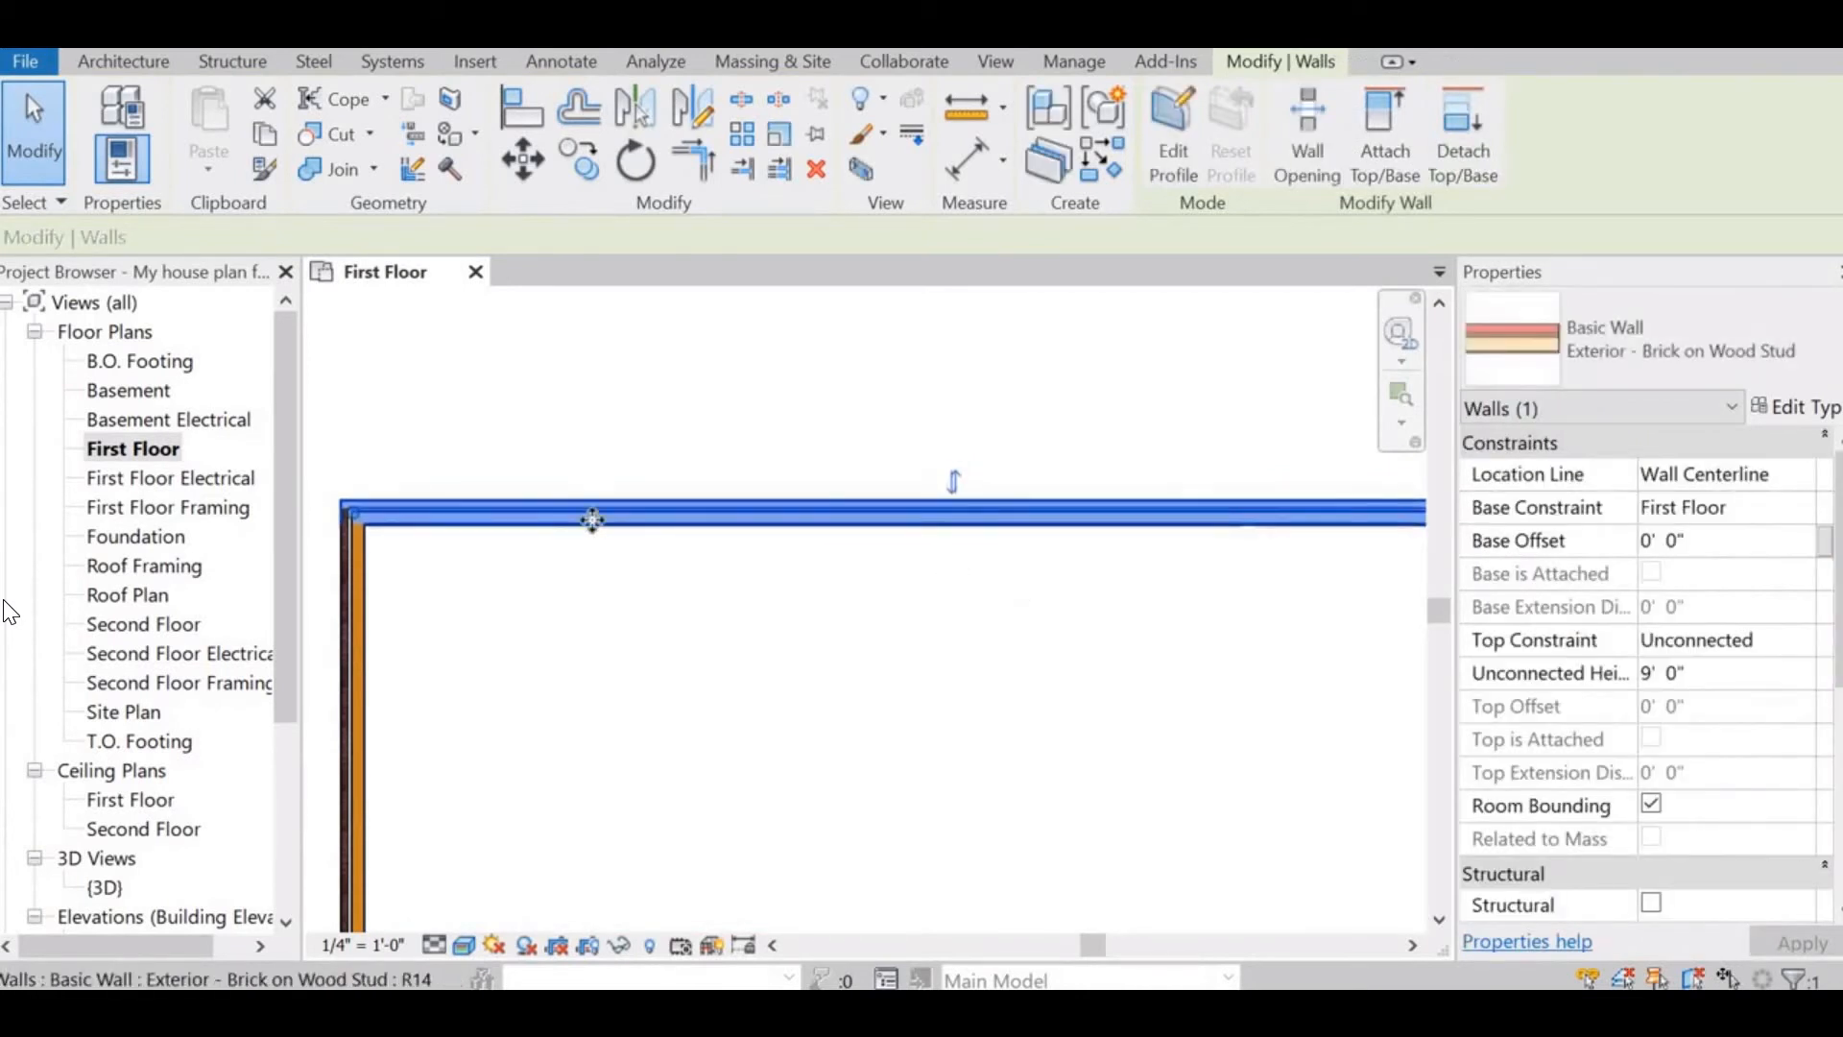
{"action": "key", "text": "Escape"}
{"action": "left_click", "coordinate": [421, 569]}
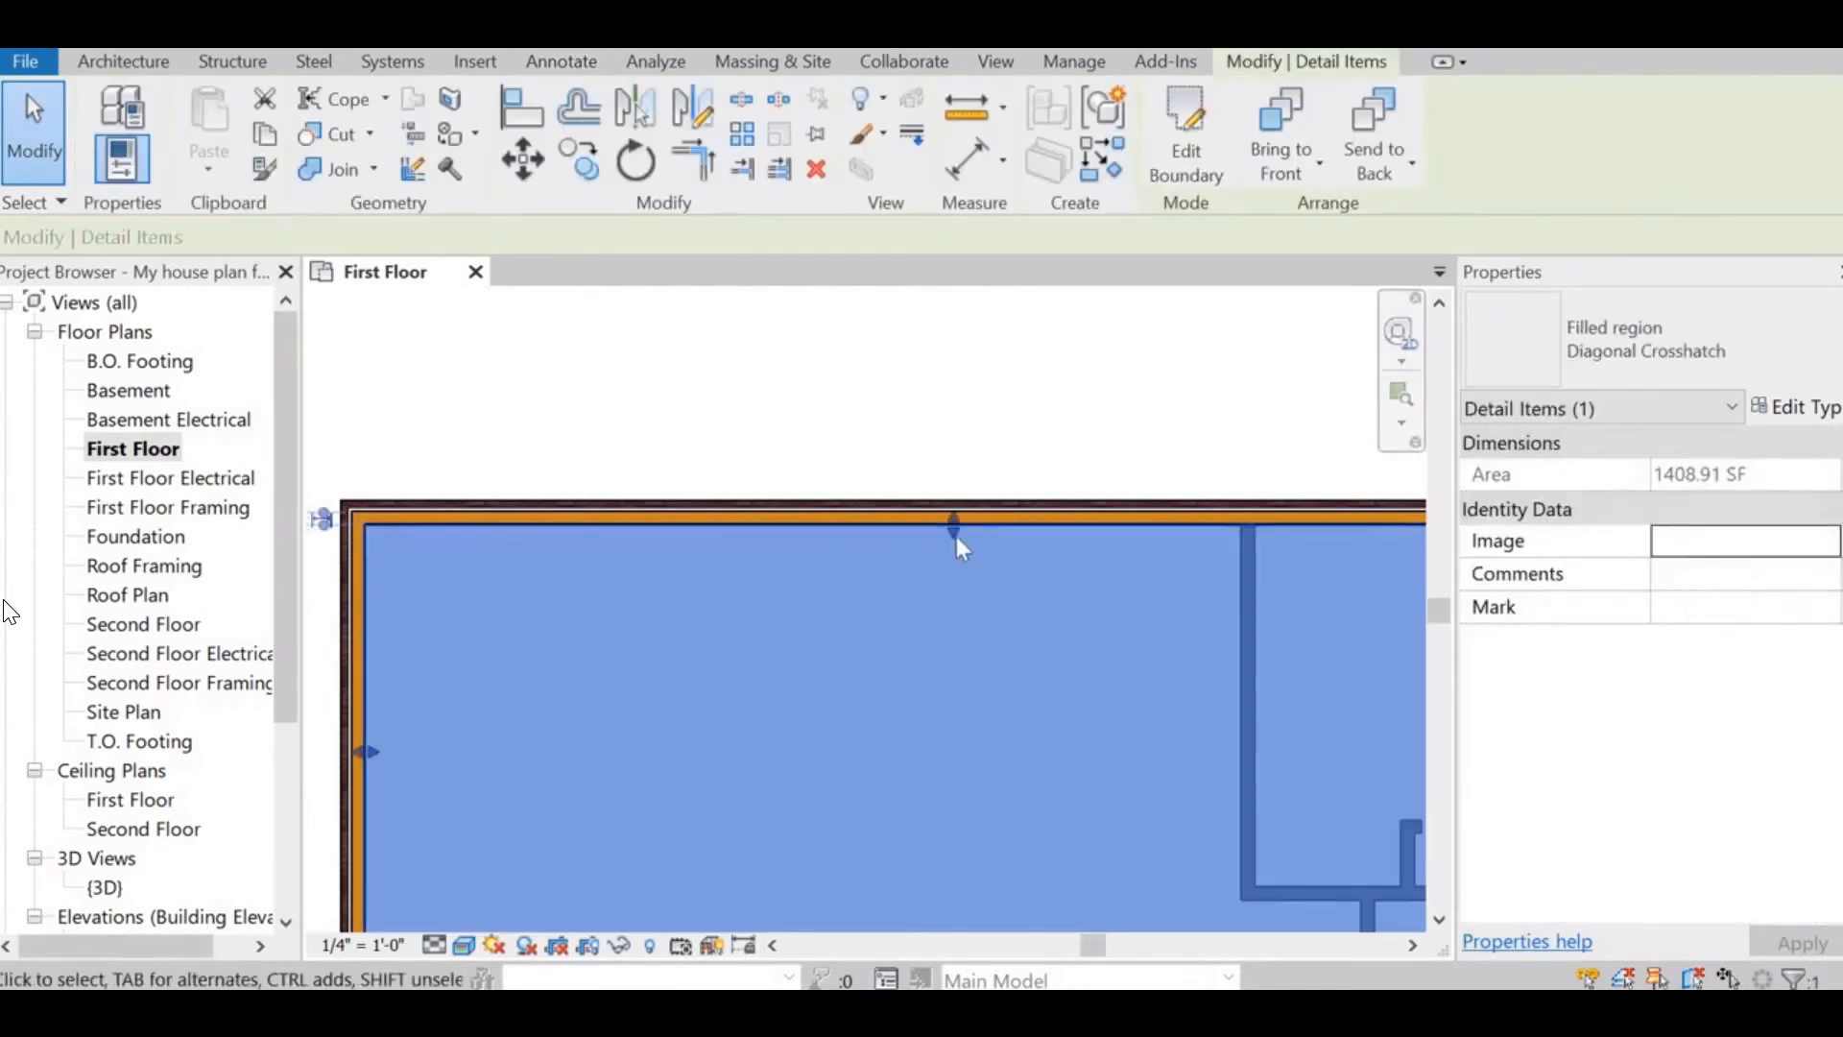
{"action": "left_click_drag", "start_coordinate": [953, 537], "coordinate": [970, 614]}
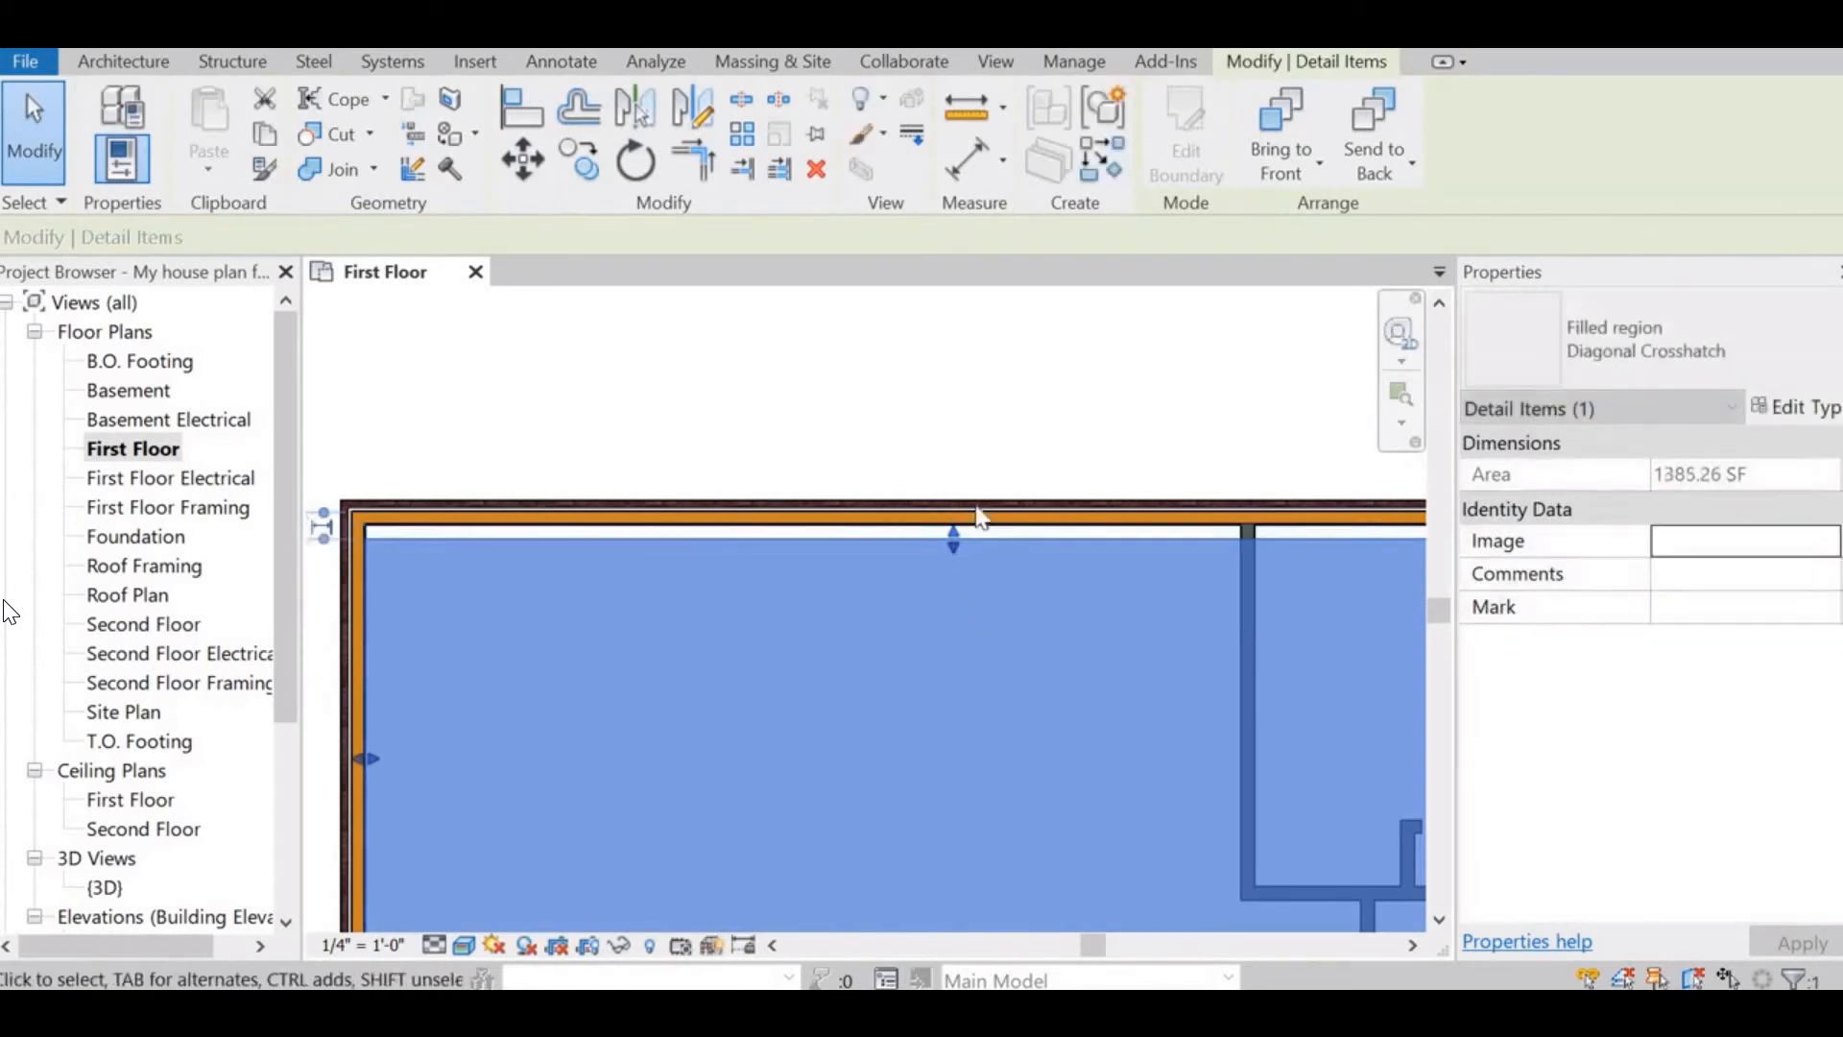
- Nudge the upper exterior wall inward once more and snap the filled region's upper edge to its inner face
{"action": "key", "text": "Delete"}
{"action": "left_click", "coordinate": [987, 528]}
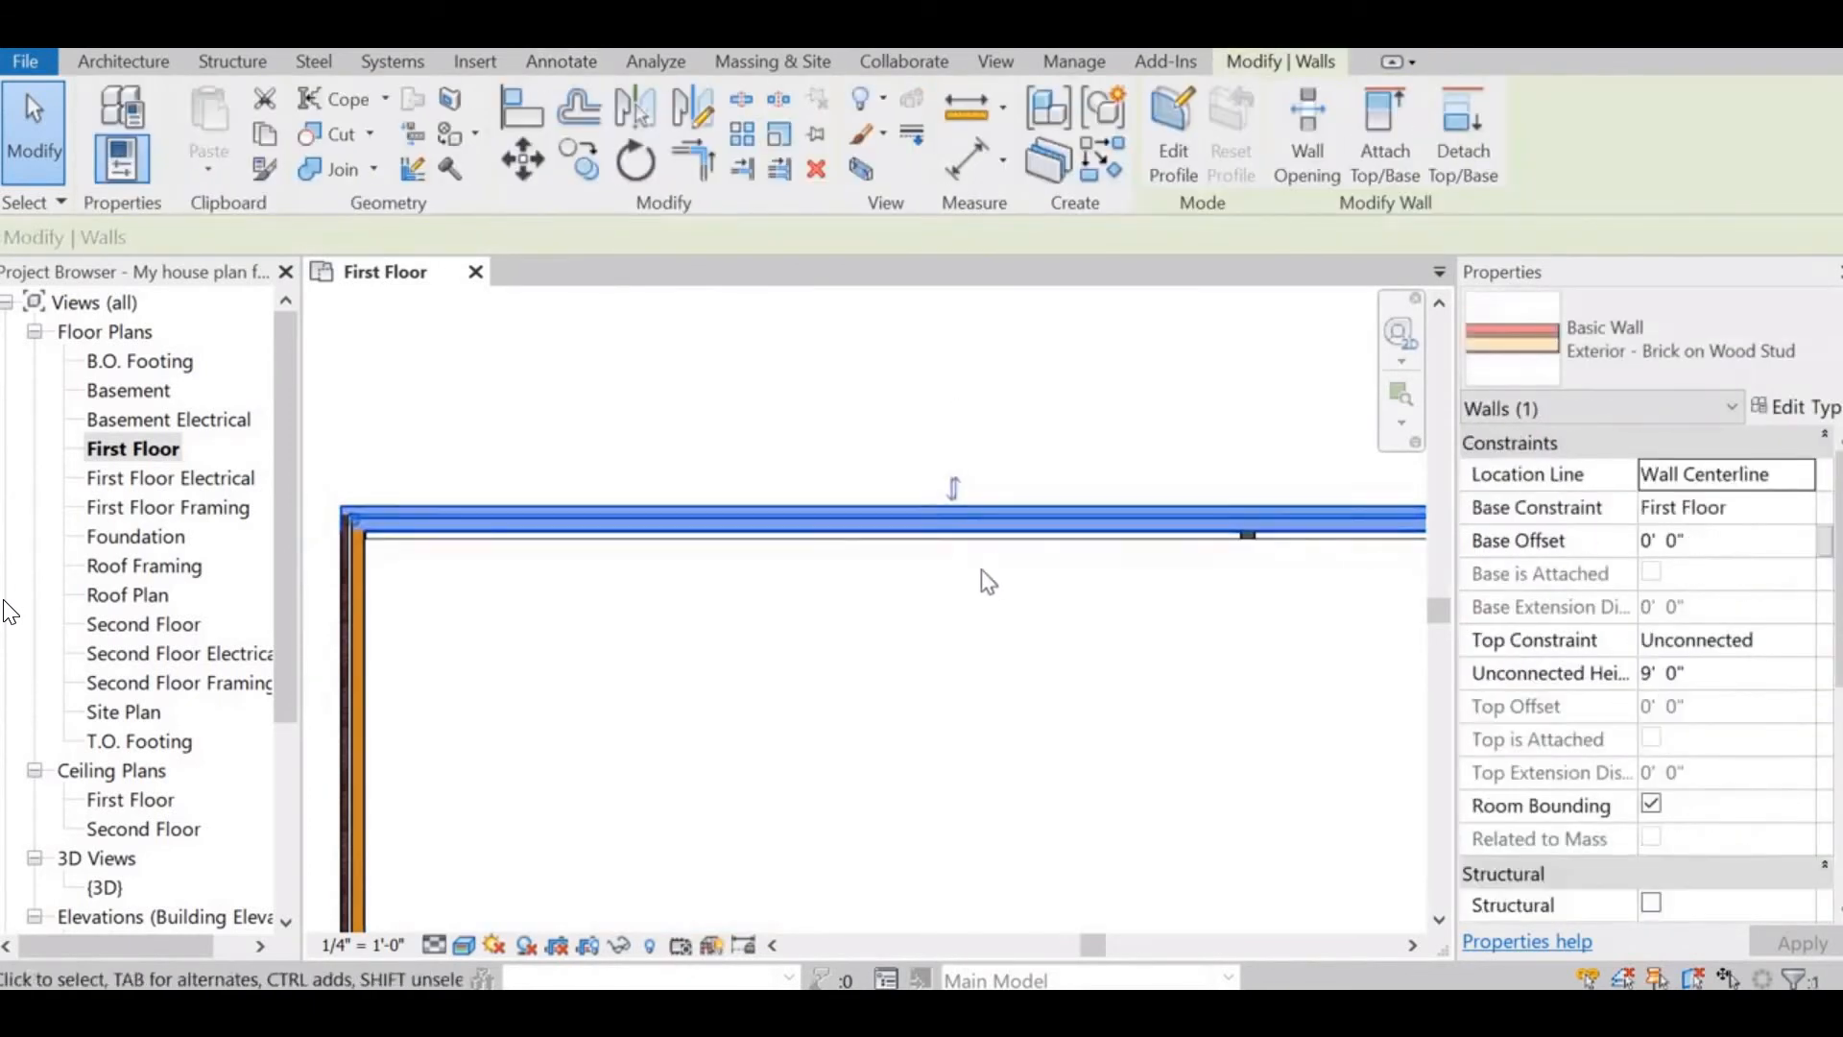
{"action": "key", "text": "Escape"}
{"action": "left_click", "coordinate": [960, 537]}
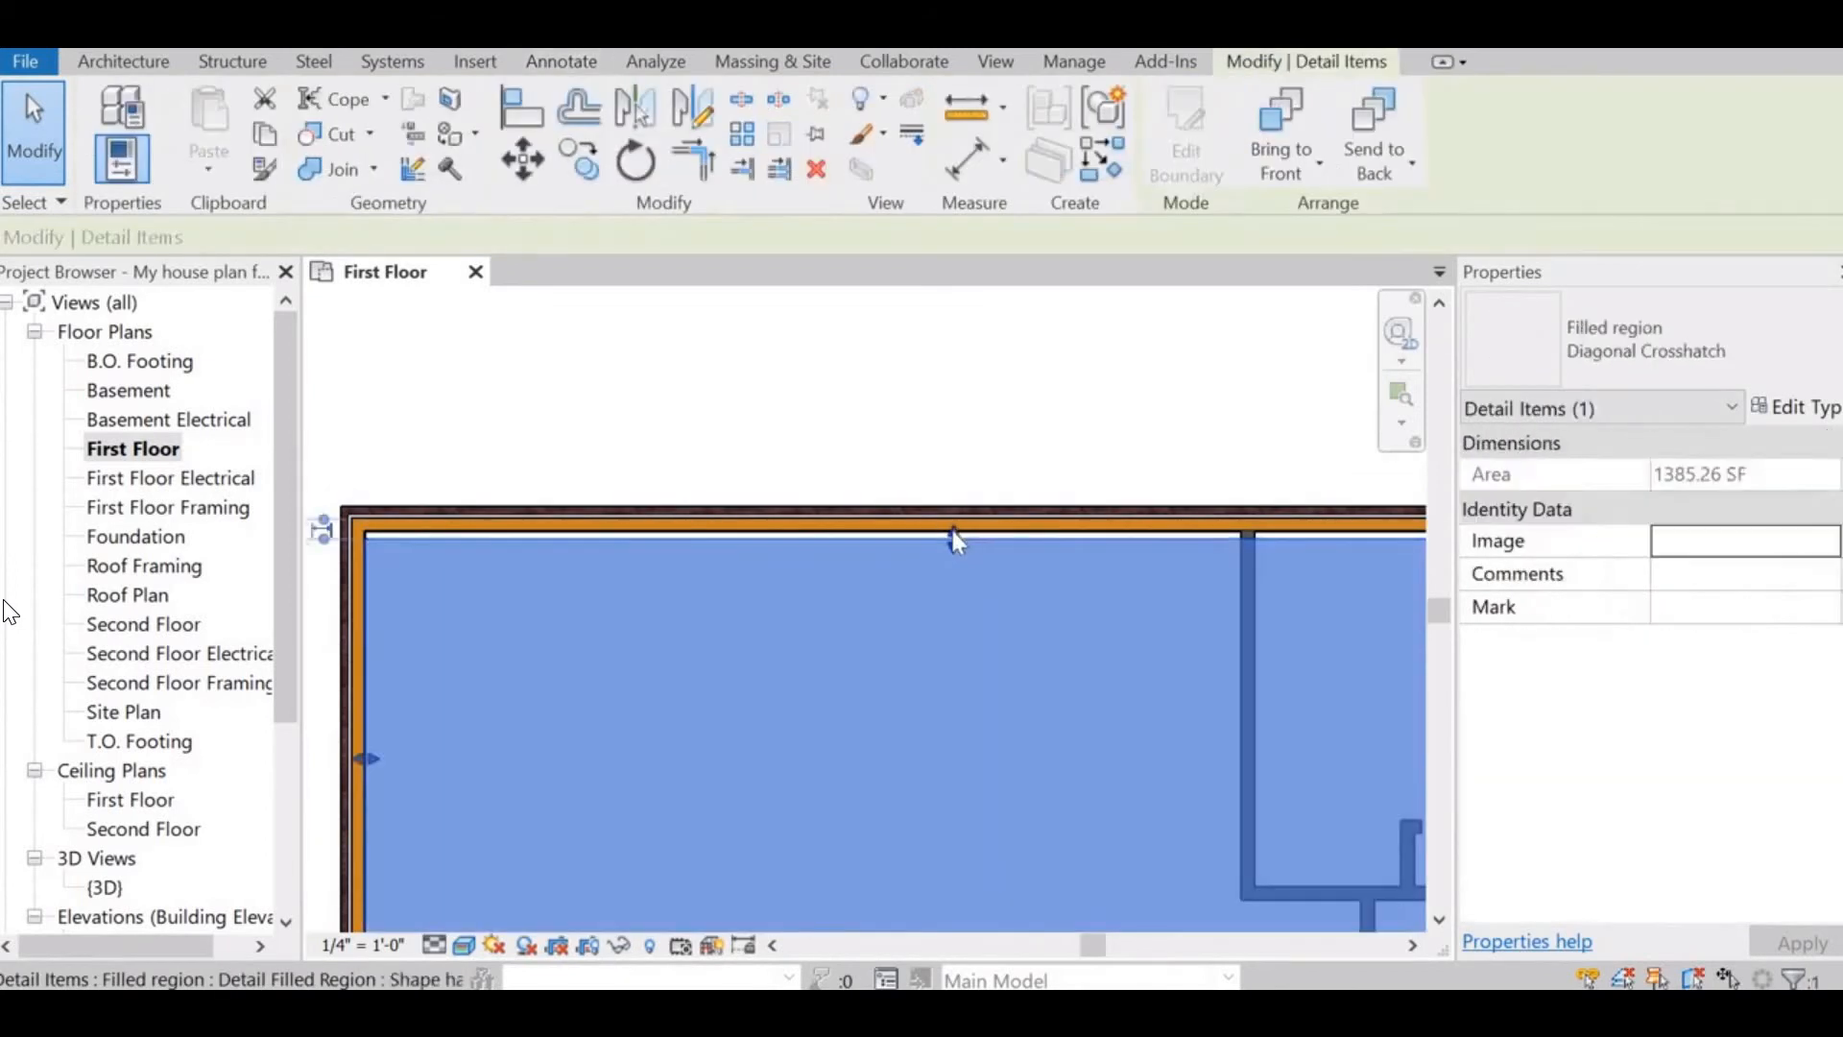
{"action": "left_click_drag", "start_coordinate": [953, 534], "coordinate": [953, 529]}
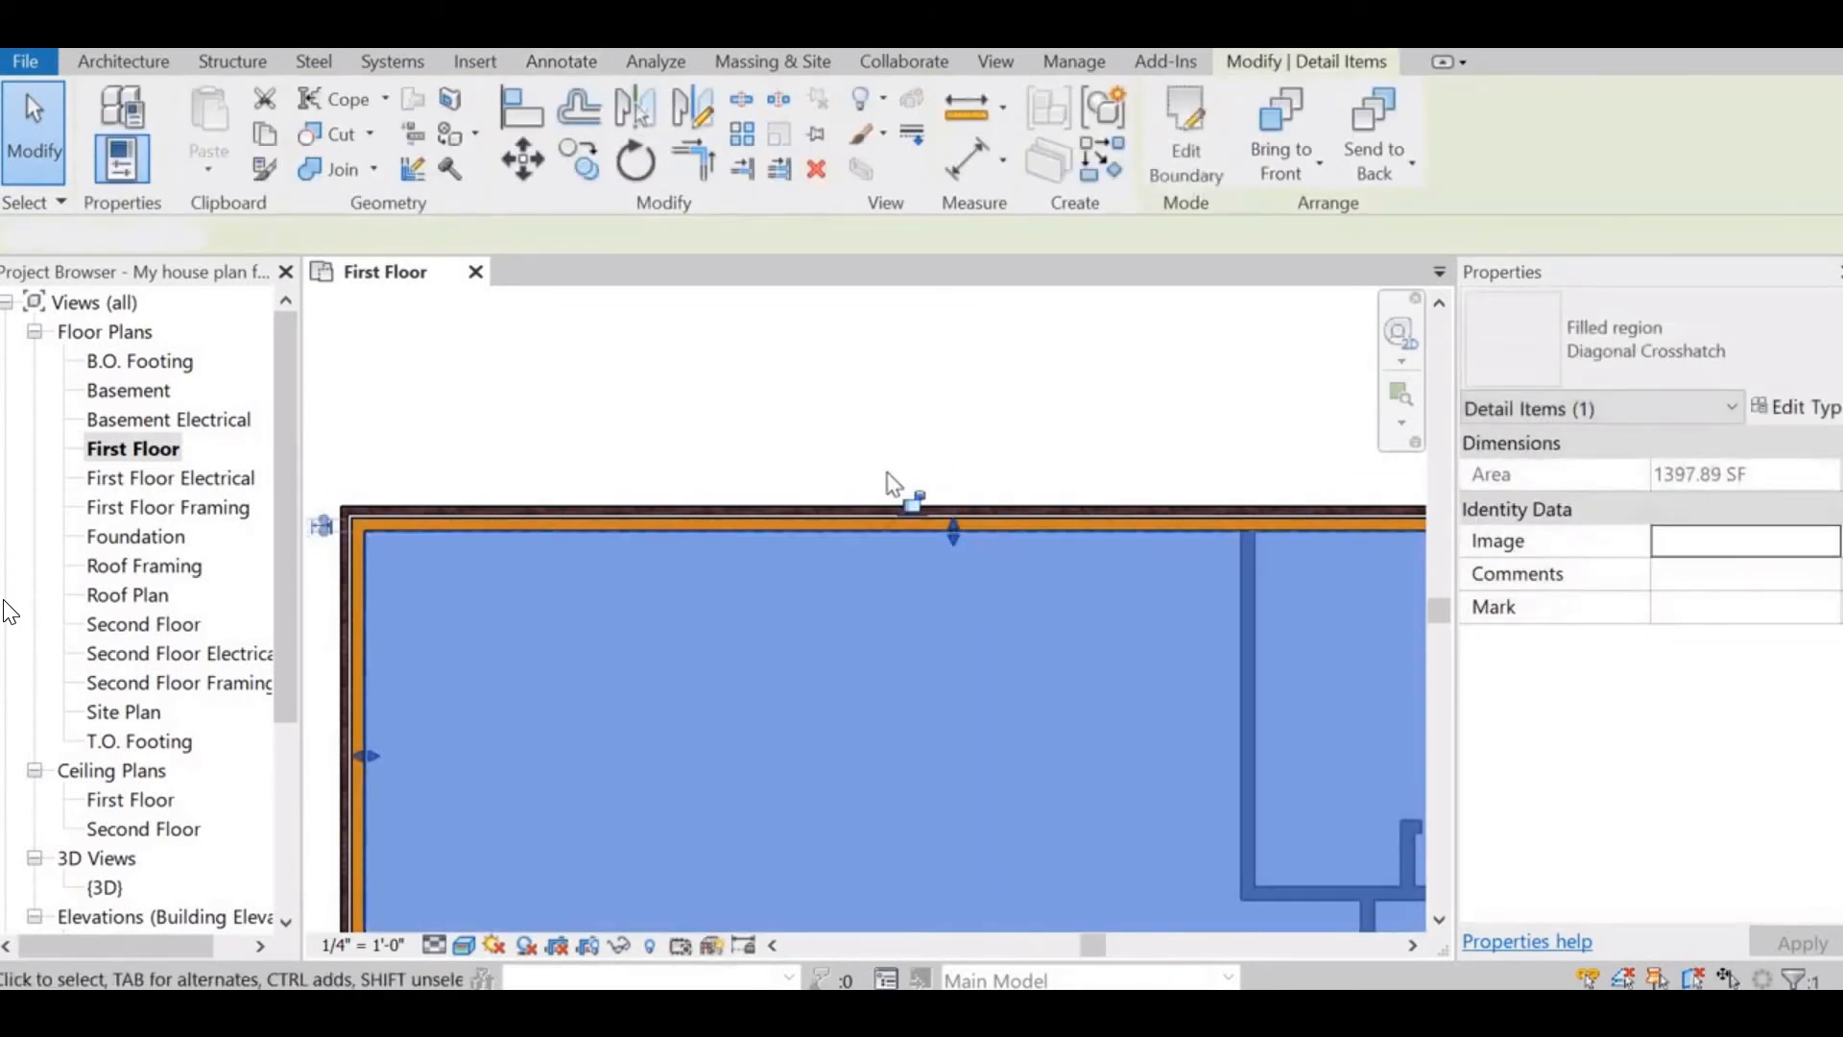
- Align the filled region's lower edges with the inner faces of the recessed front wall and the front walls on both sides, and clear the selection
{"action": "key", "text": "Delete"}
{"action": "scroll", "coordinate": [979, 533], "scroll_direction": "down", "scroll_amount": 1}
{"action": "key", "text": "ctrl+z"}
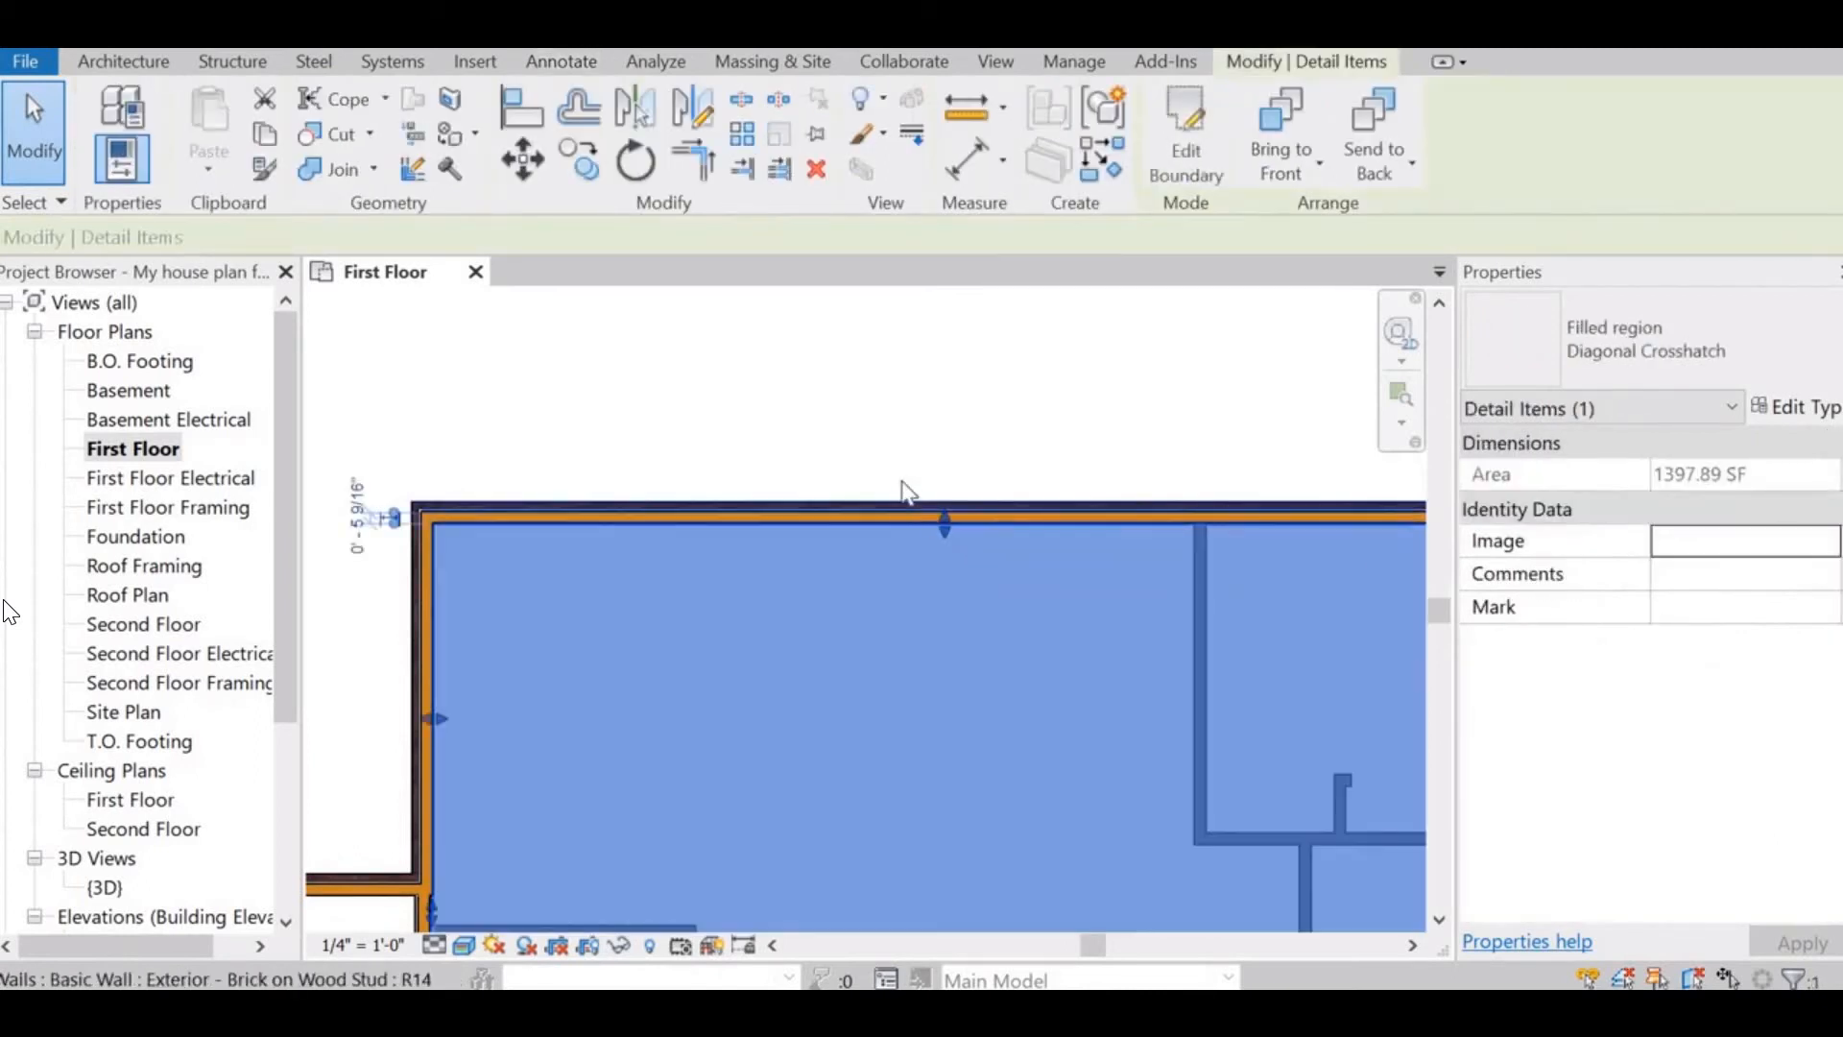
{"action": "scroll", "coordinate": [902, 512], "scroll_direction": "down", "scroll_amount": 3}
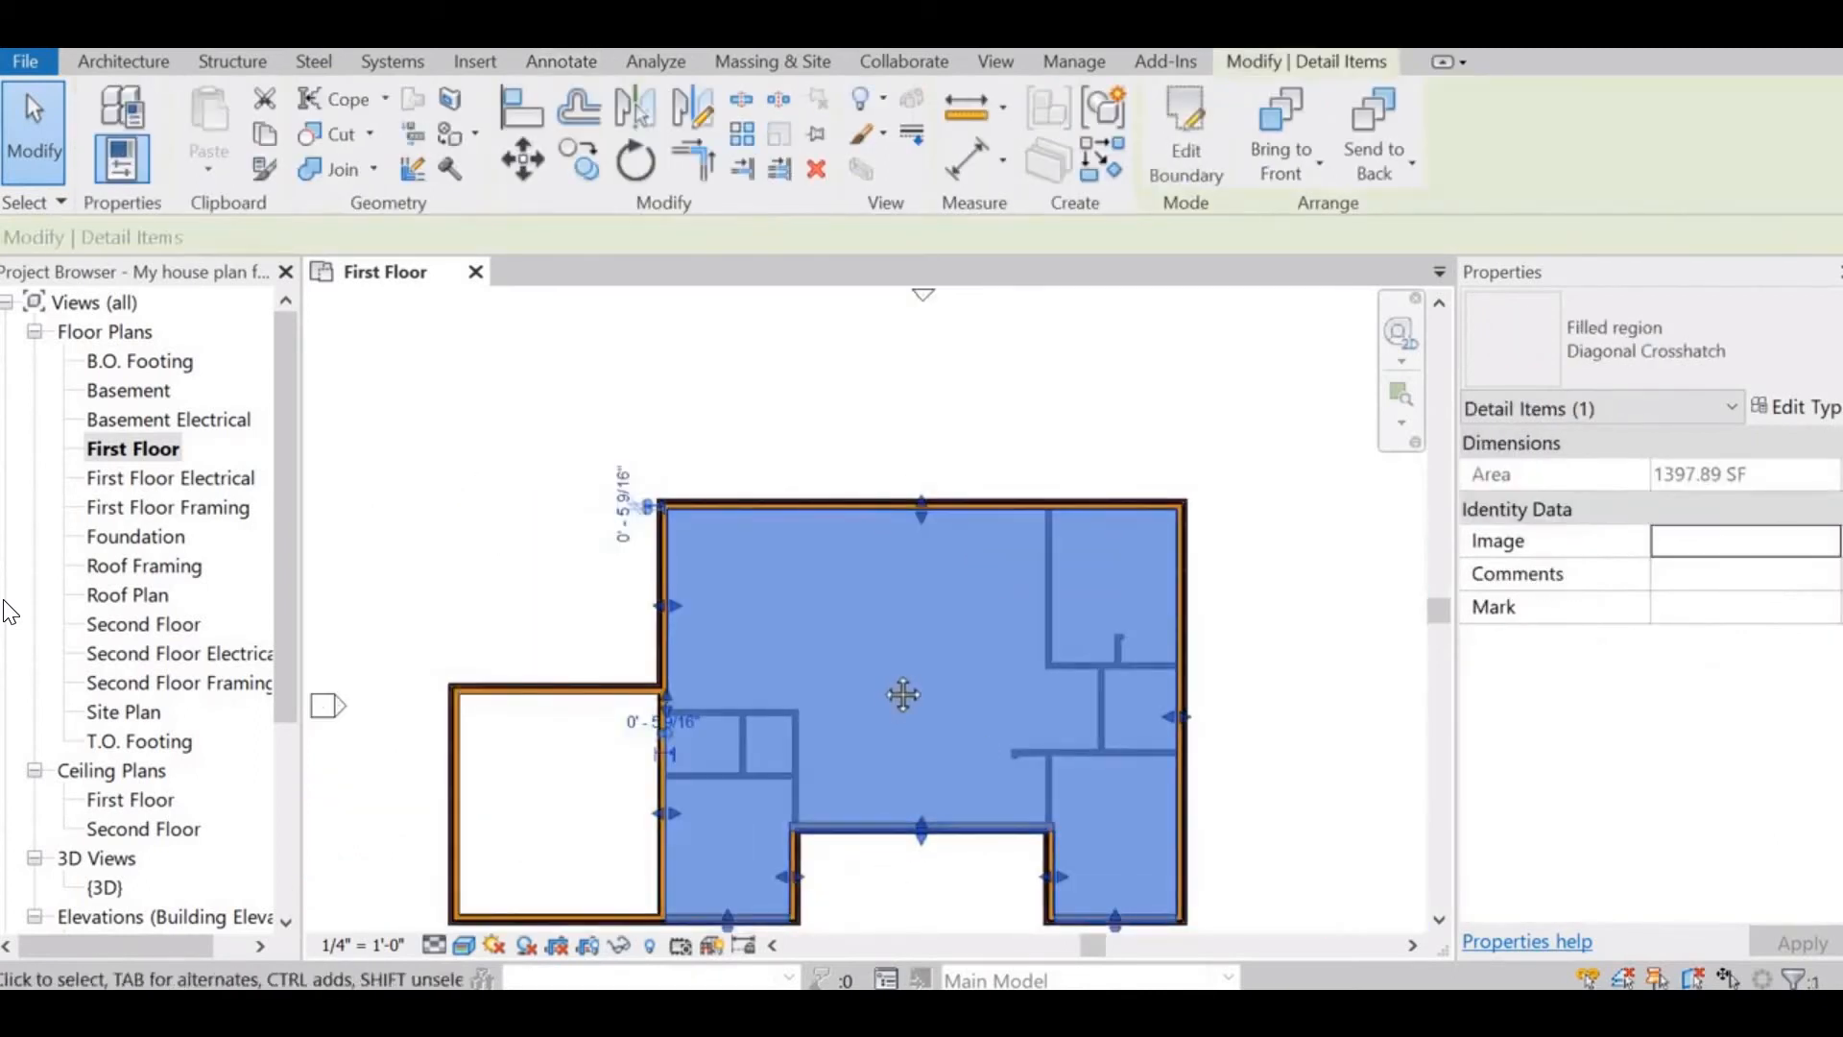
{"action": "scroll", "coordinate": [896, 688], "scroll_direction": "up", "scroll_amount": 4}
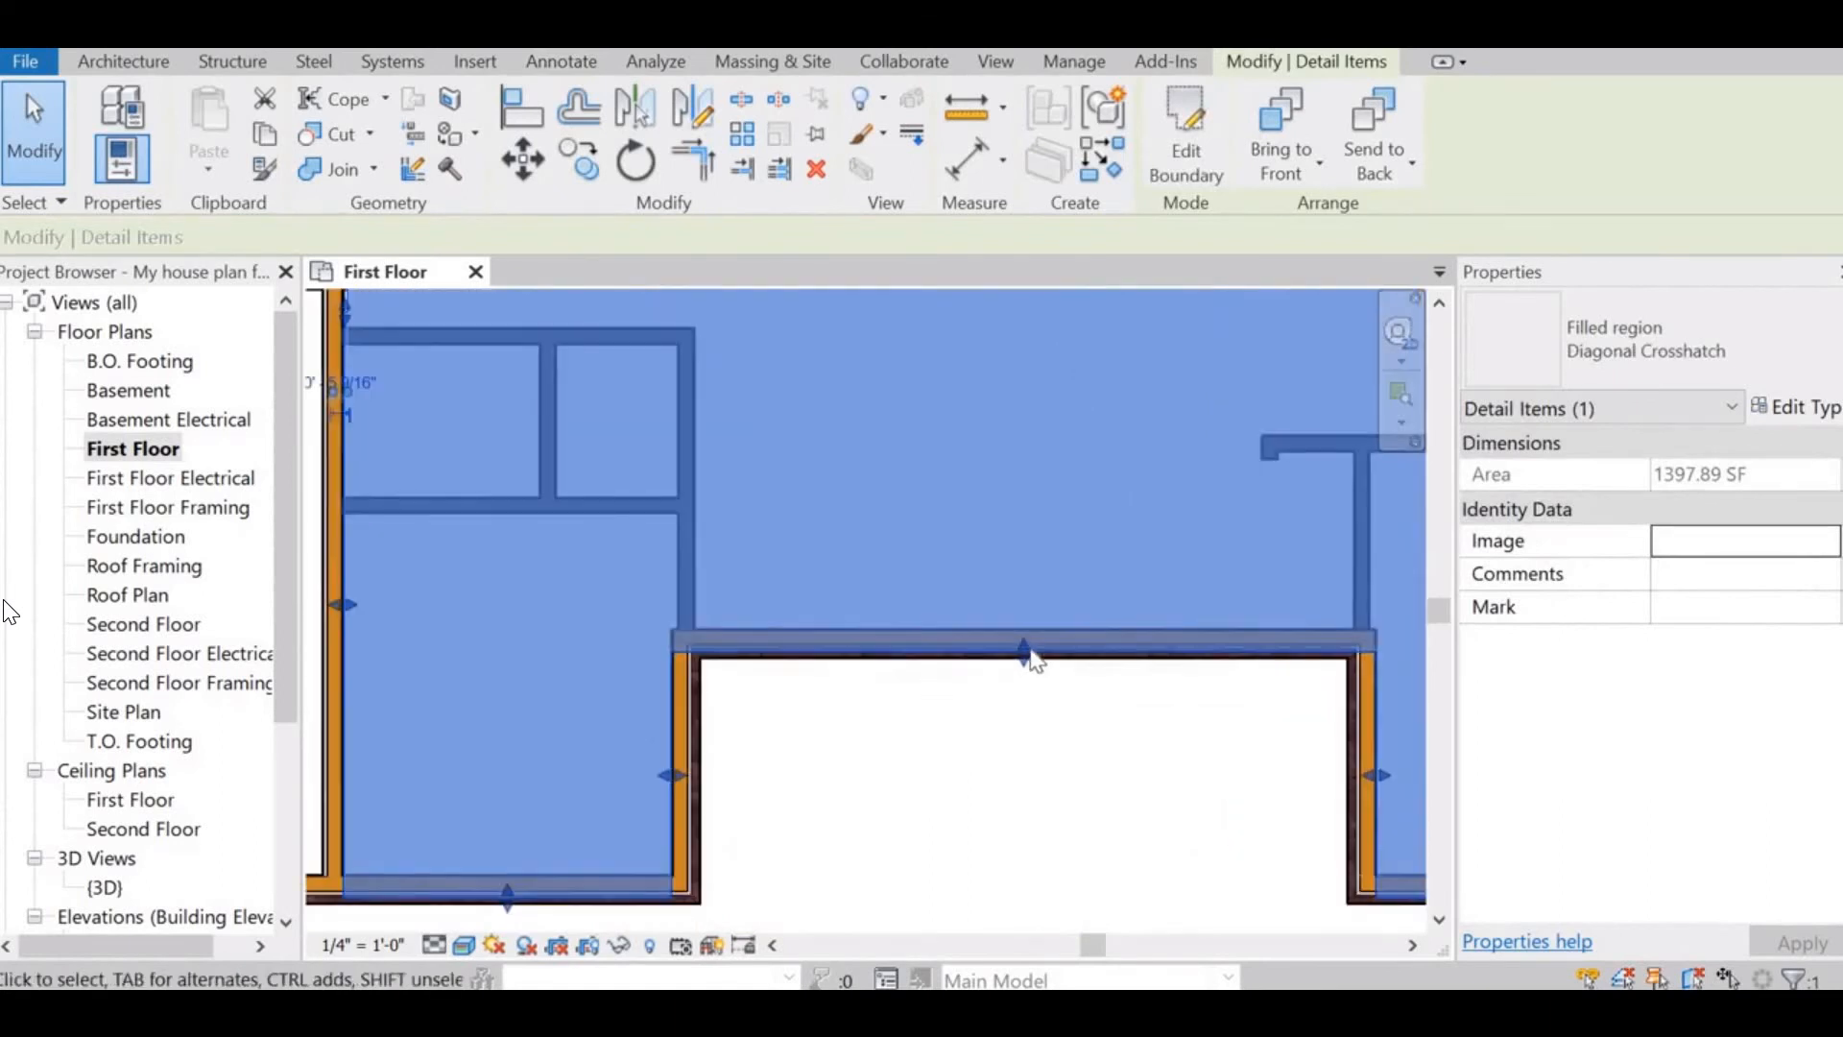
{"action": "left_click_drag", "start_coordinate": [1023, 653], "coordinate": [1024, 641]}
{"action": "left_click_drag", "start_coordinate": [506, 899], "coordinate": [509, 875]}
{"action": "middle_click_drag", "start_coordinate": [1209, 906], "coordinate": [954, 826]}
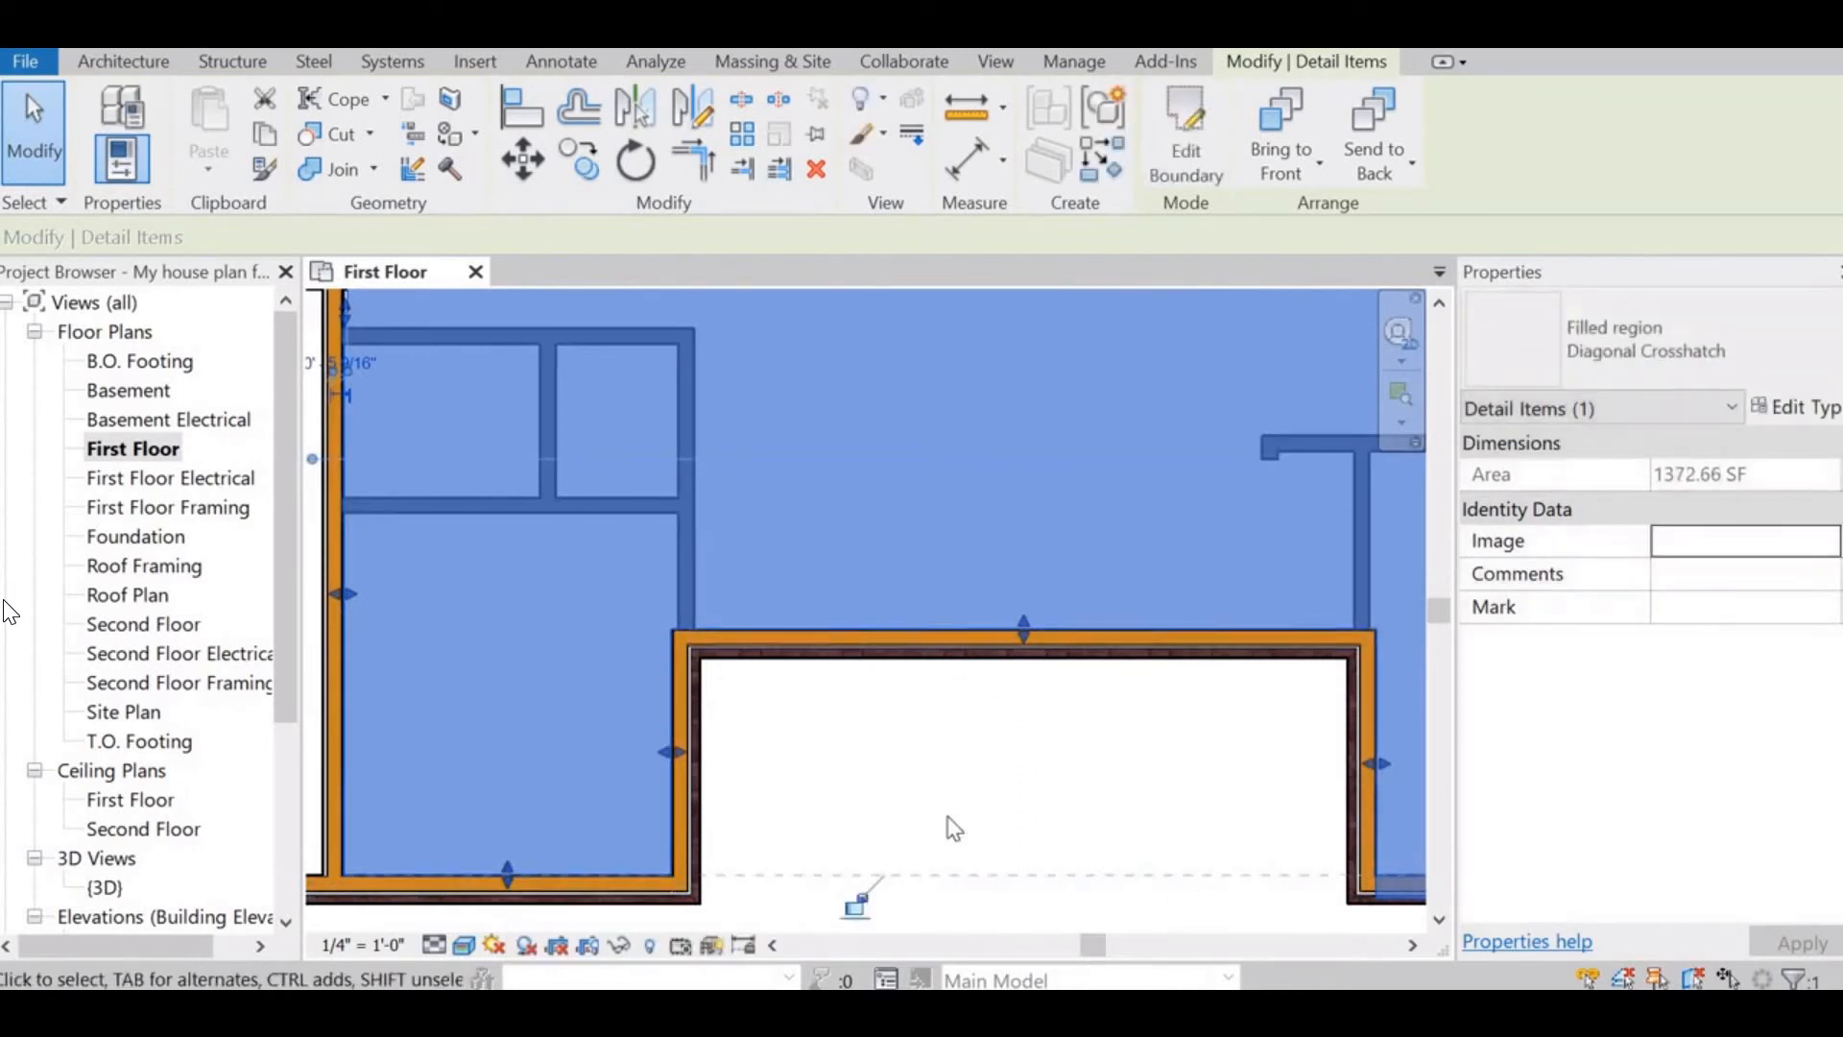
{"action": "left_click_drag", "start_coordinate": [1302, 825], "coordinate": [1298, 800]}
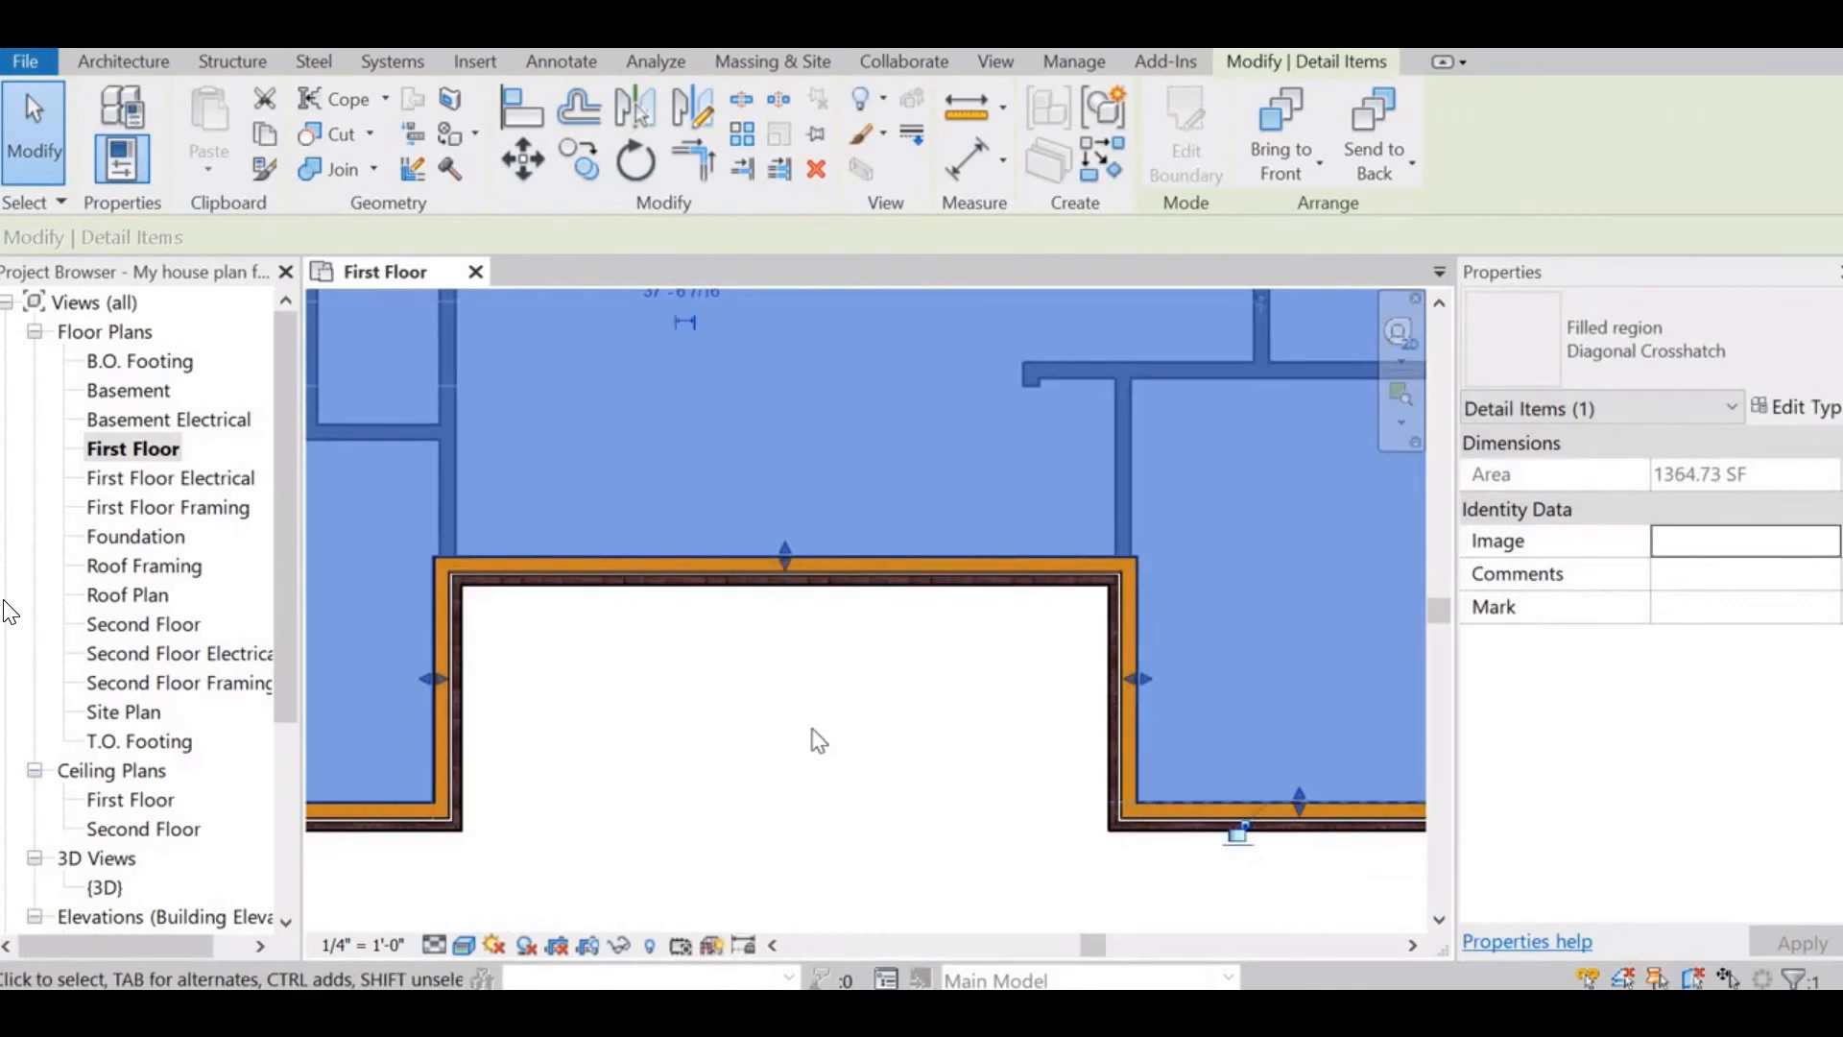
{"action": "left_click", "coordinate": [817, 740]}
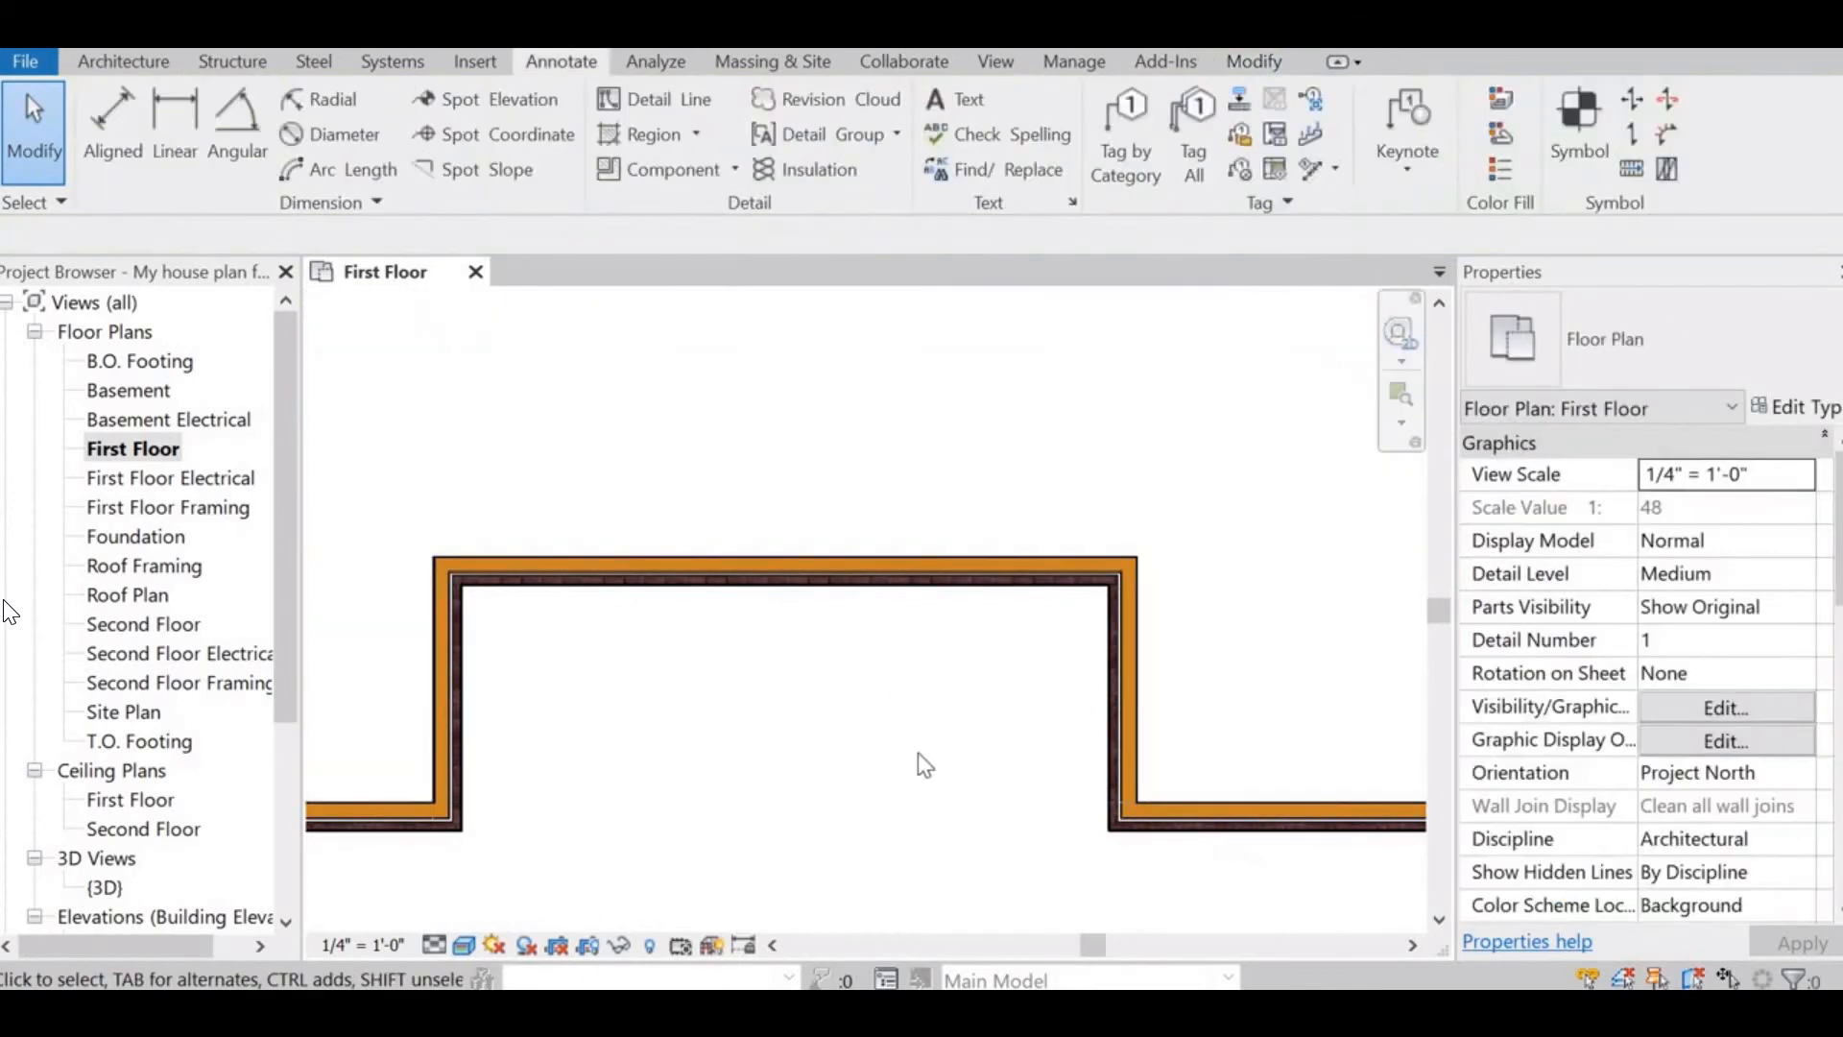
- Check the filled region's area, and nudge the upper exterior wall outward in small steps
{"action": "left_click", "coordinate": [1207, 809]}
{"action": "scroll", "coordinate": [1025, 823], "scroll_direction": "down", "scroll_amount": 2}
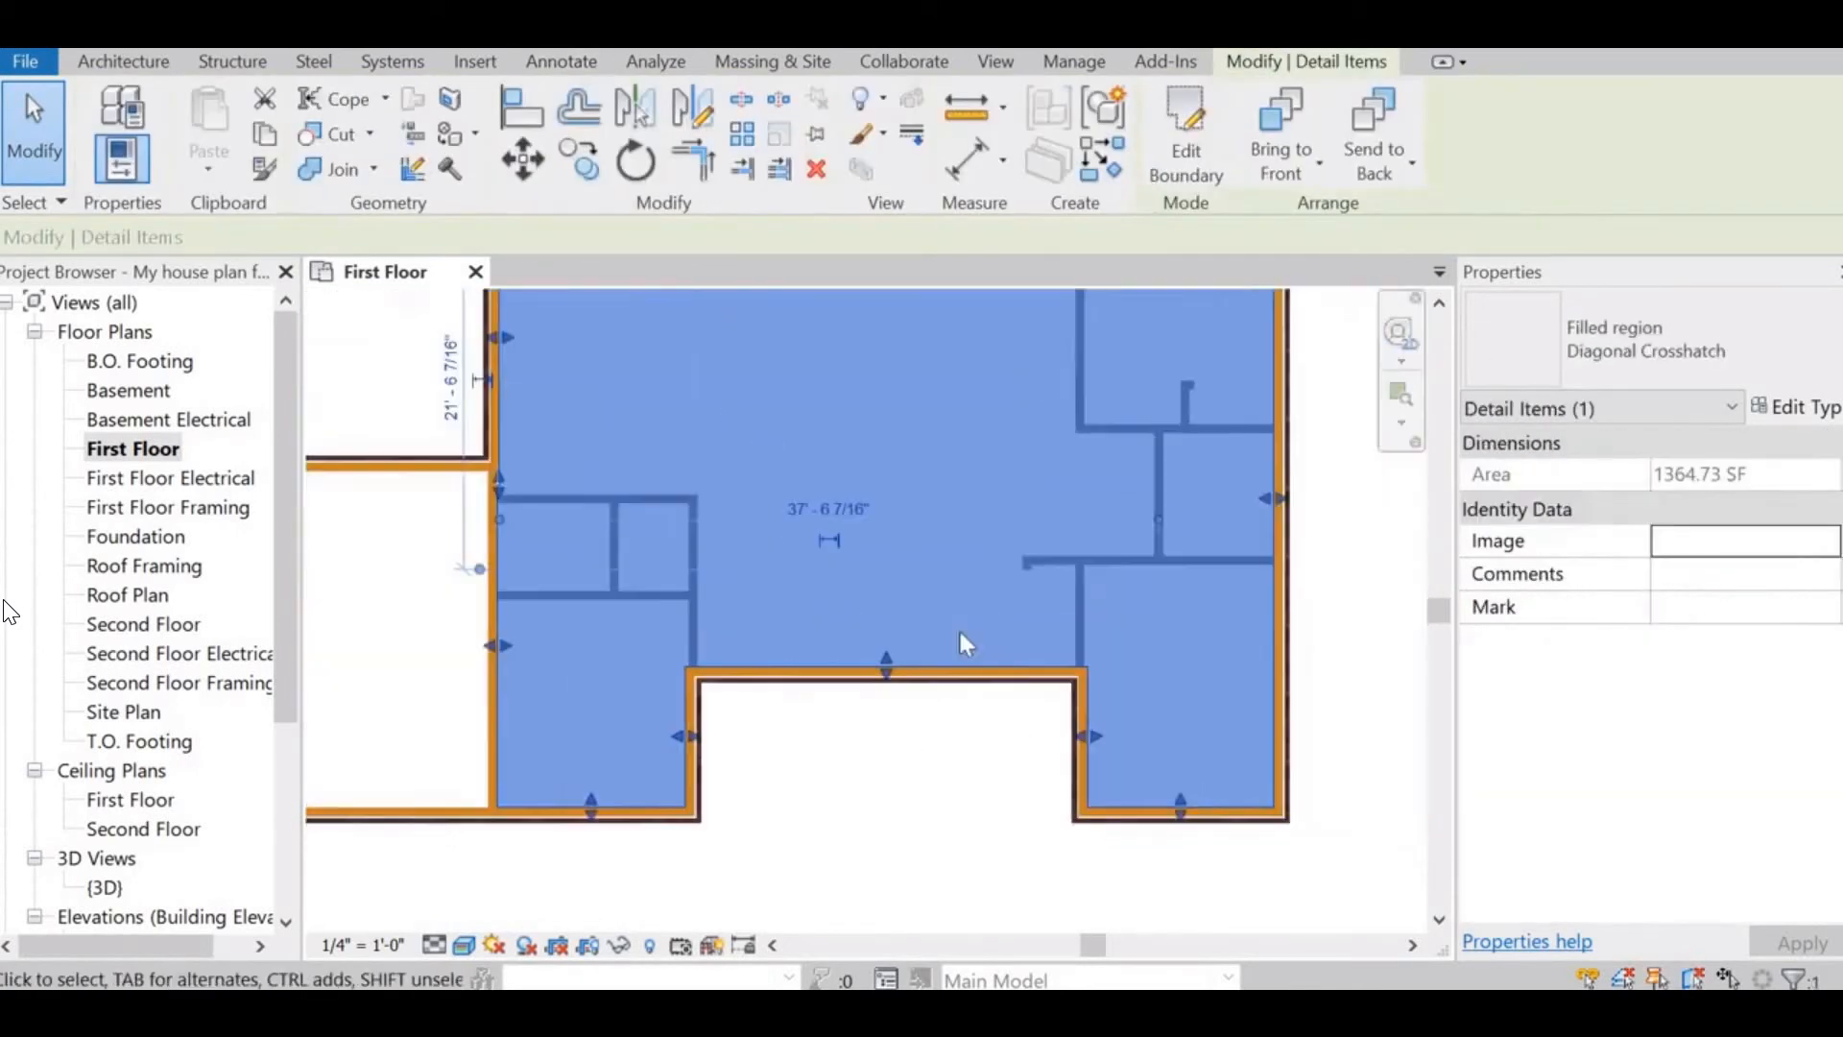
{"action": "middle_click_drag", "start_coordinate": [905, 583], "coordinate": [944, 734]}
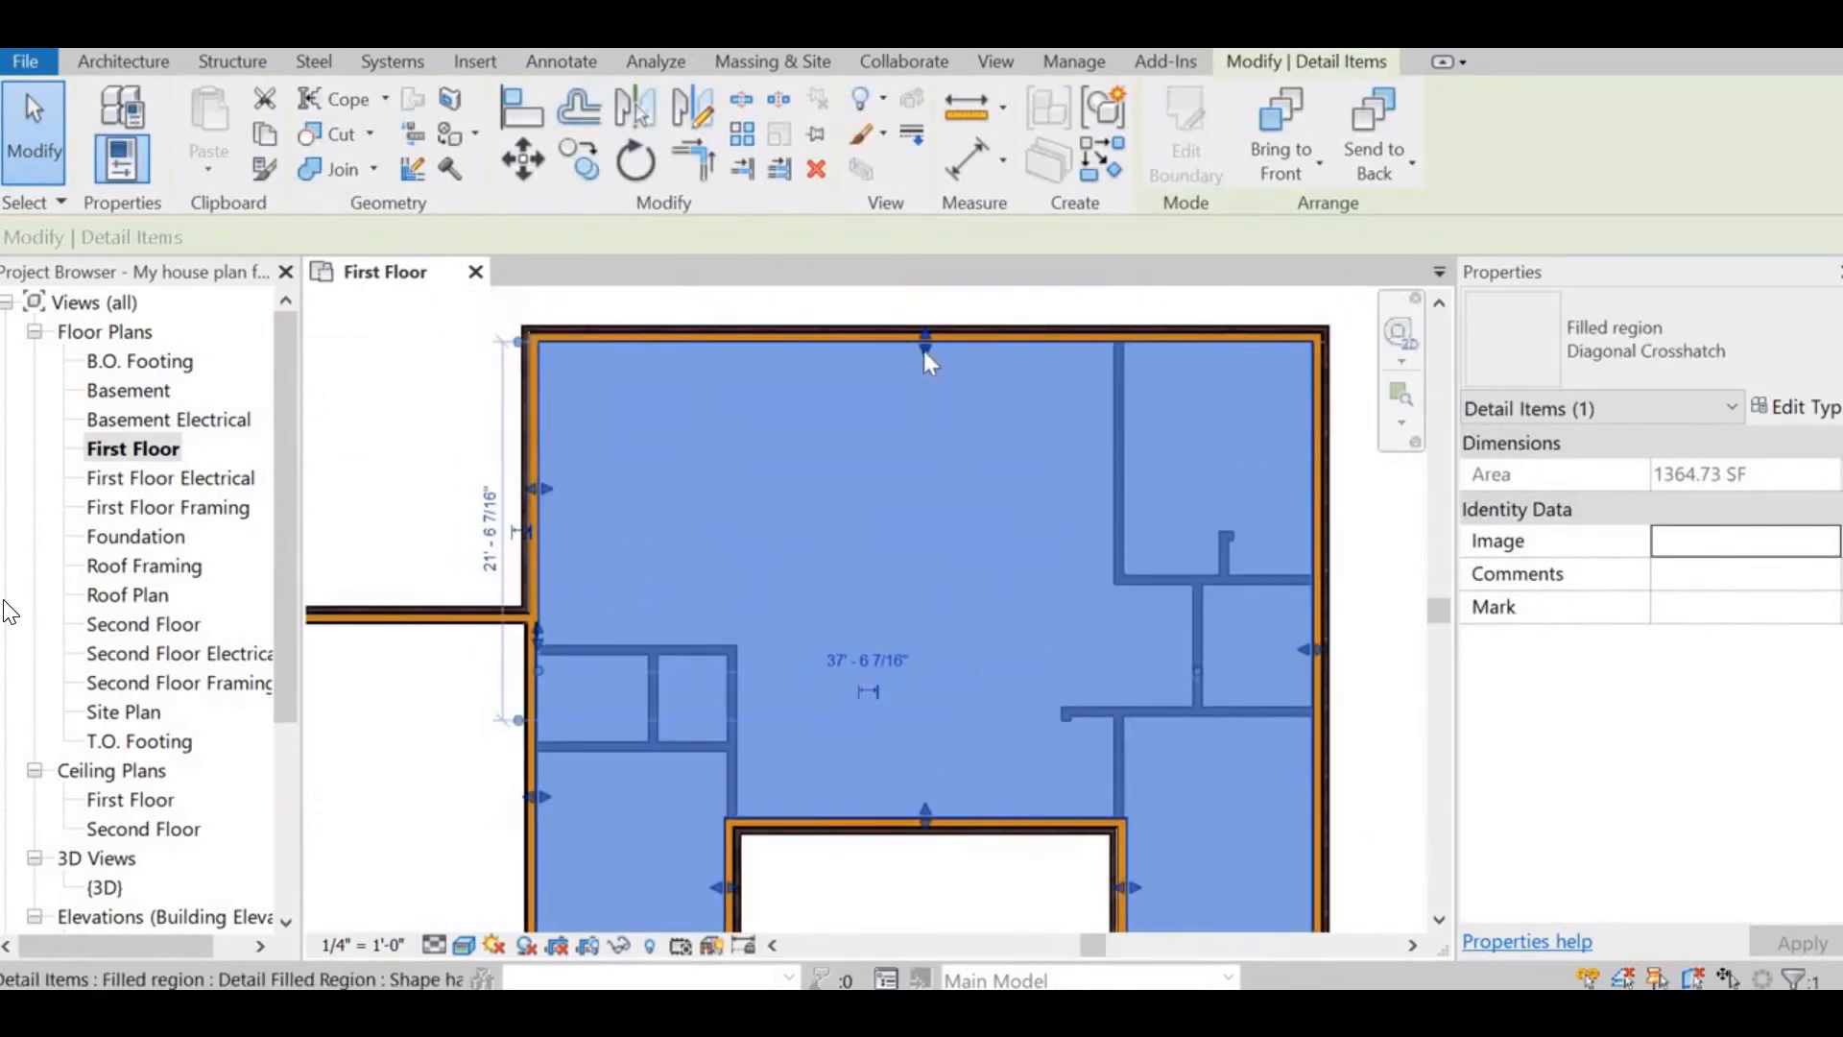
{"action": "key", "text": "Up"}
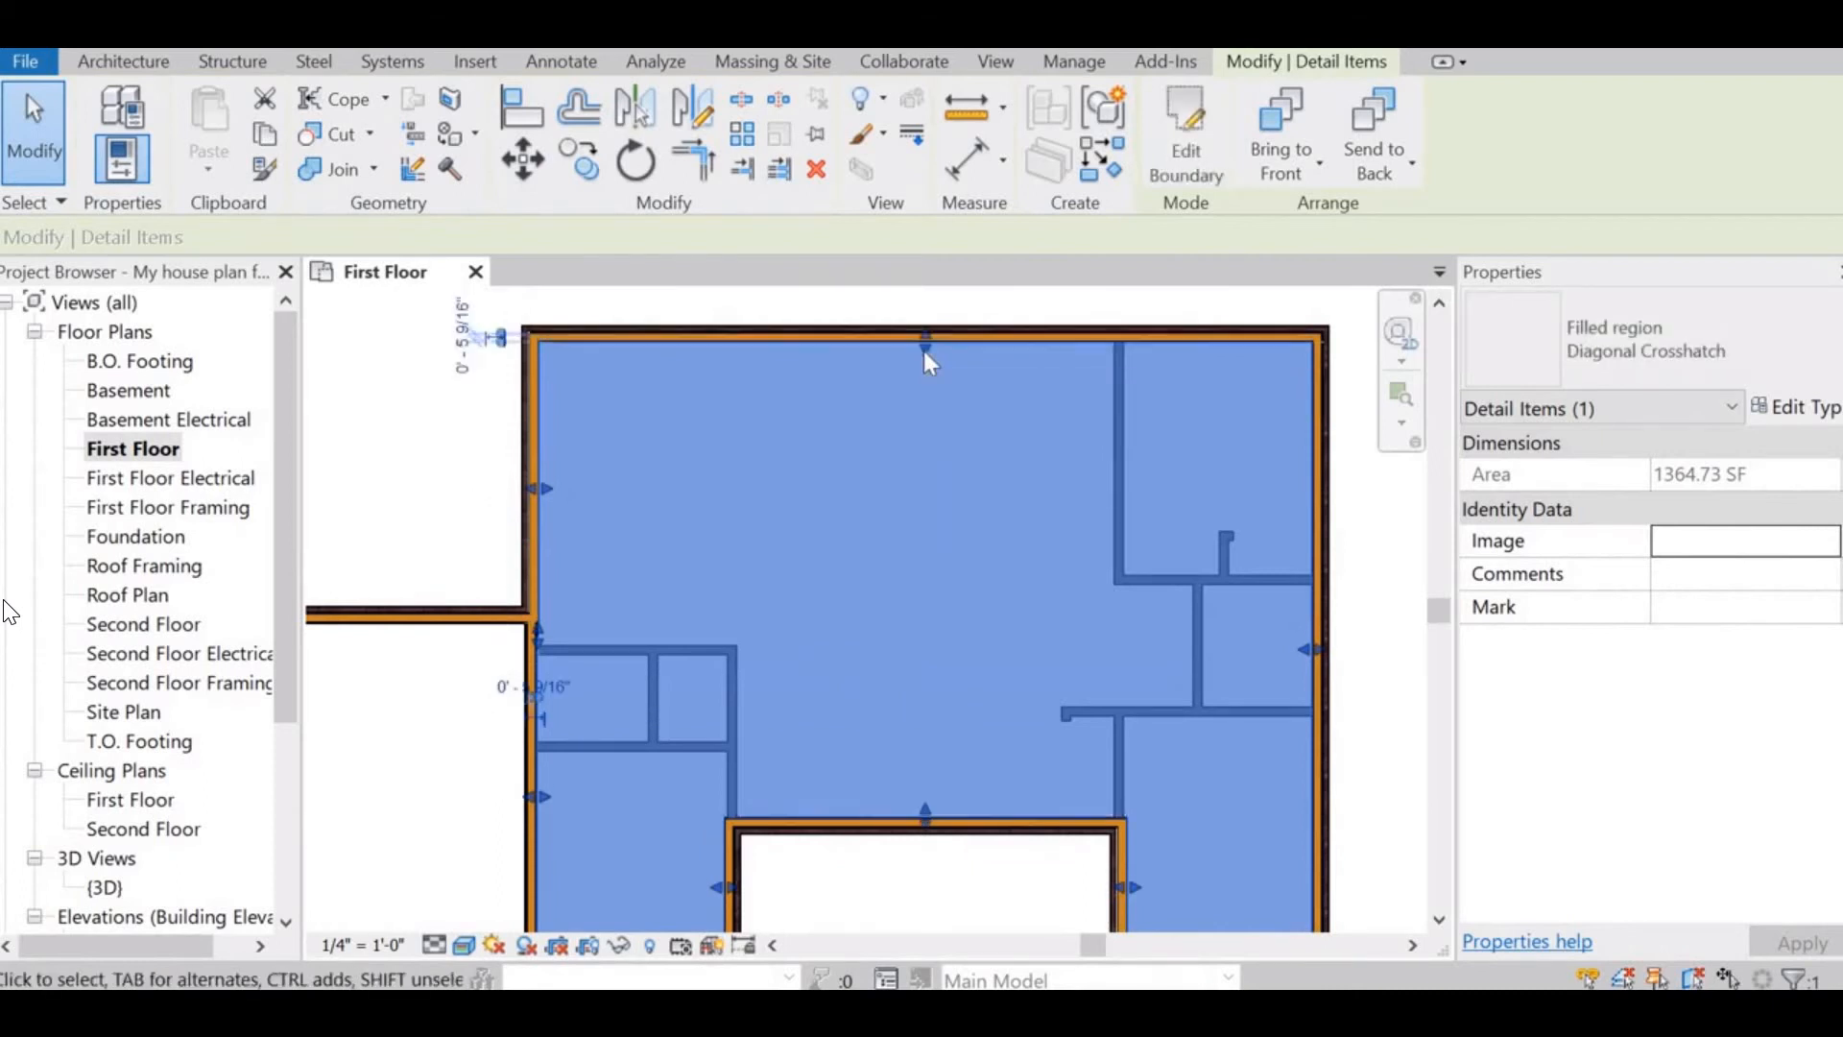
{"action": "key", "text": "Delete"}
{"action": "left_click", "coordinate": [949, 330]}
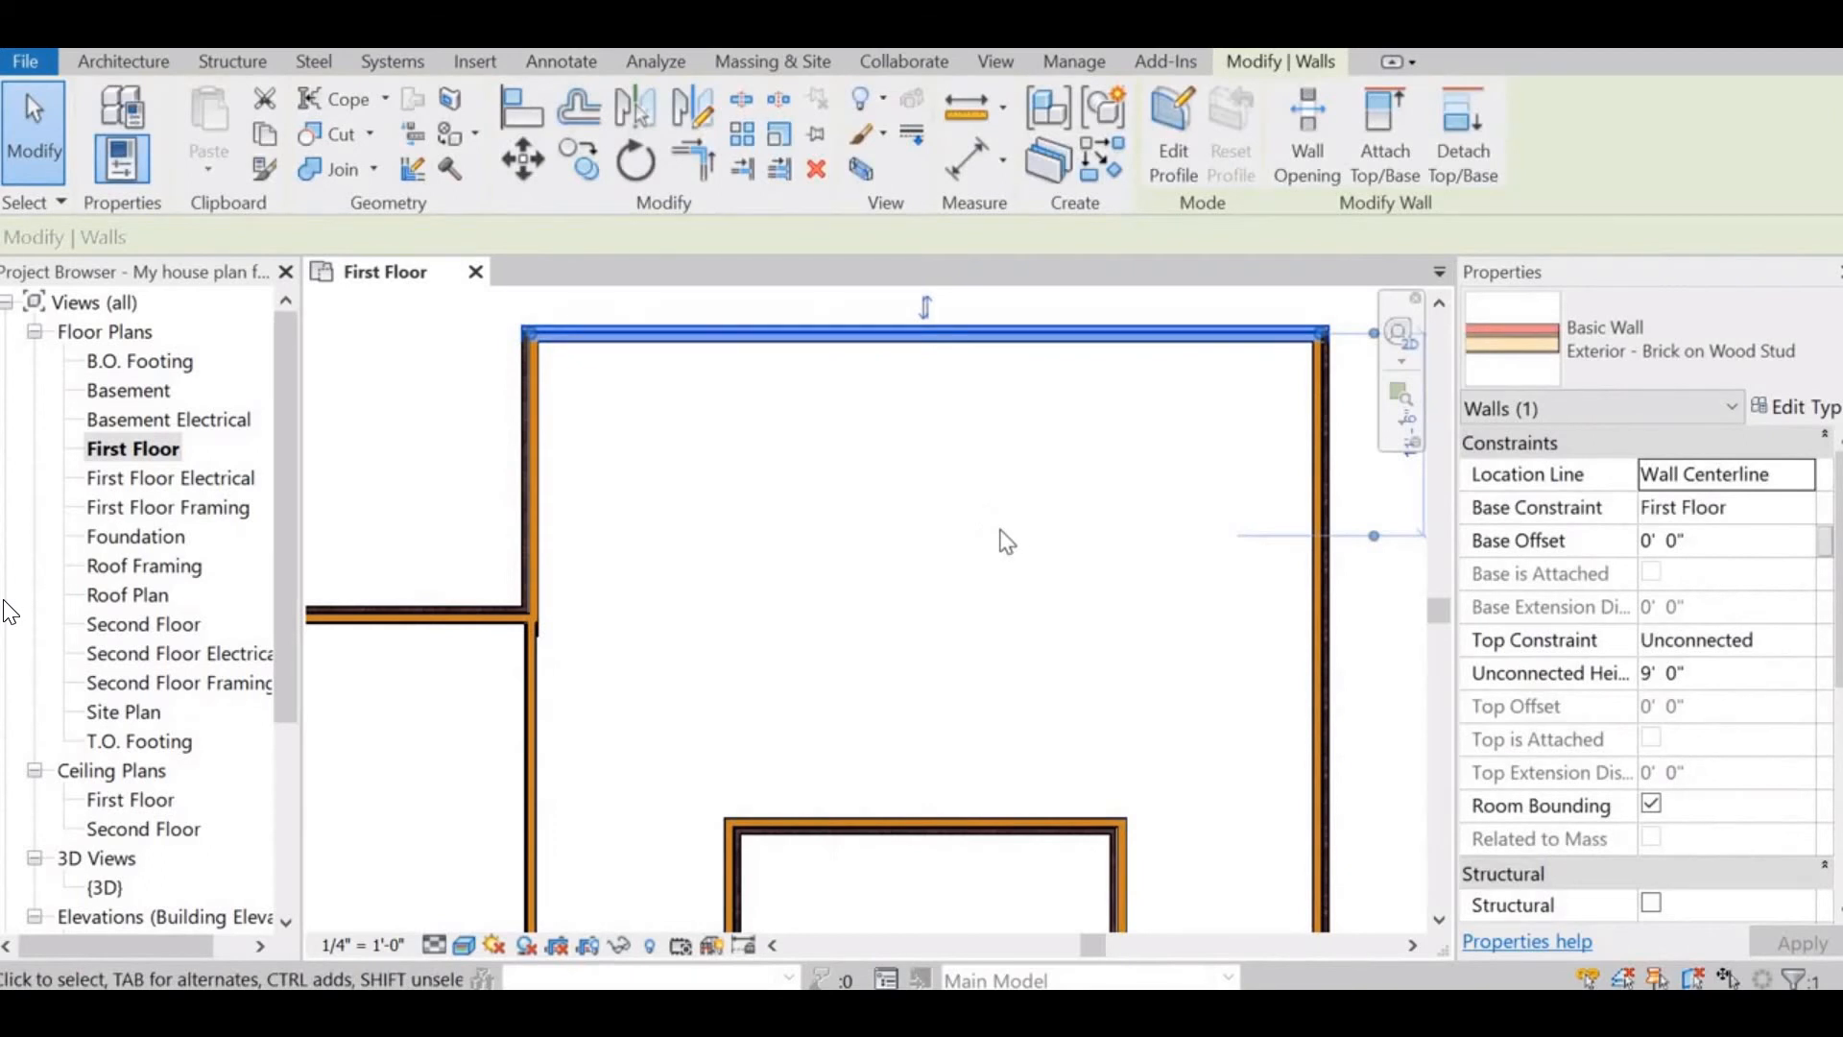
{"action": "key", "text": "Up"}
{"action": "key", "text": "Up"}
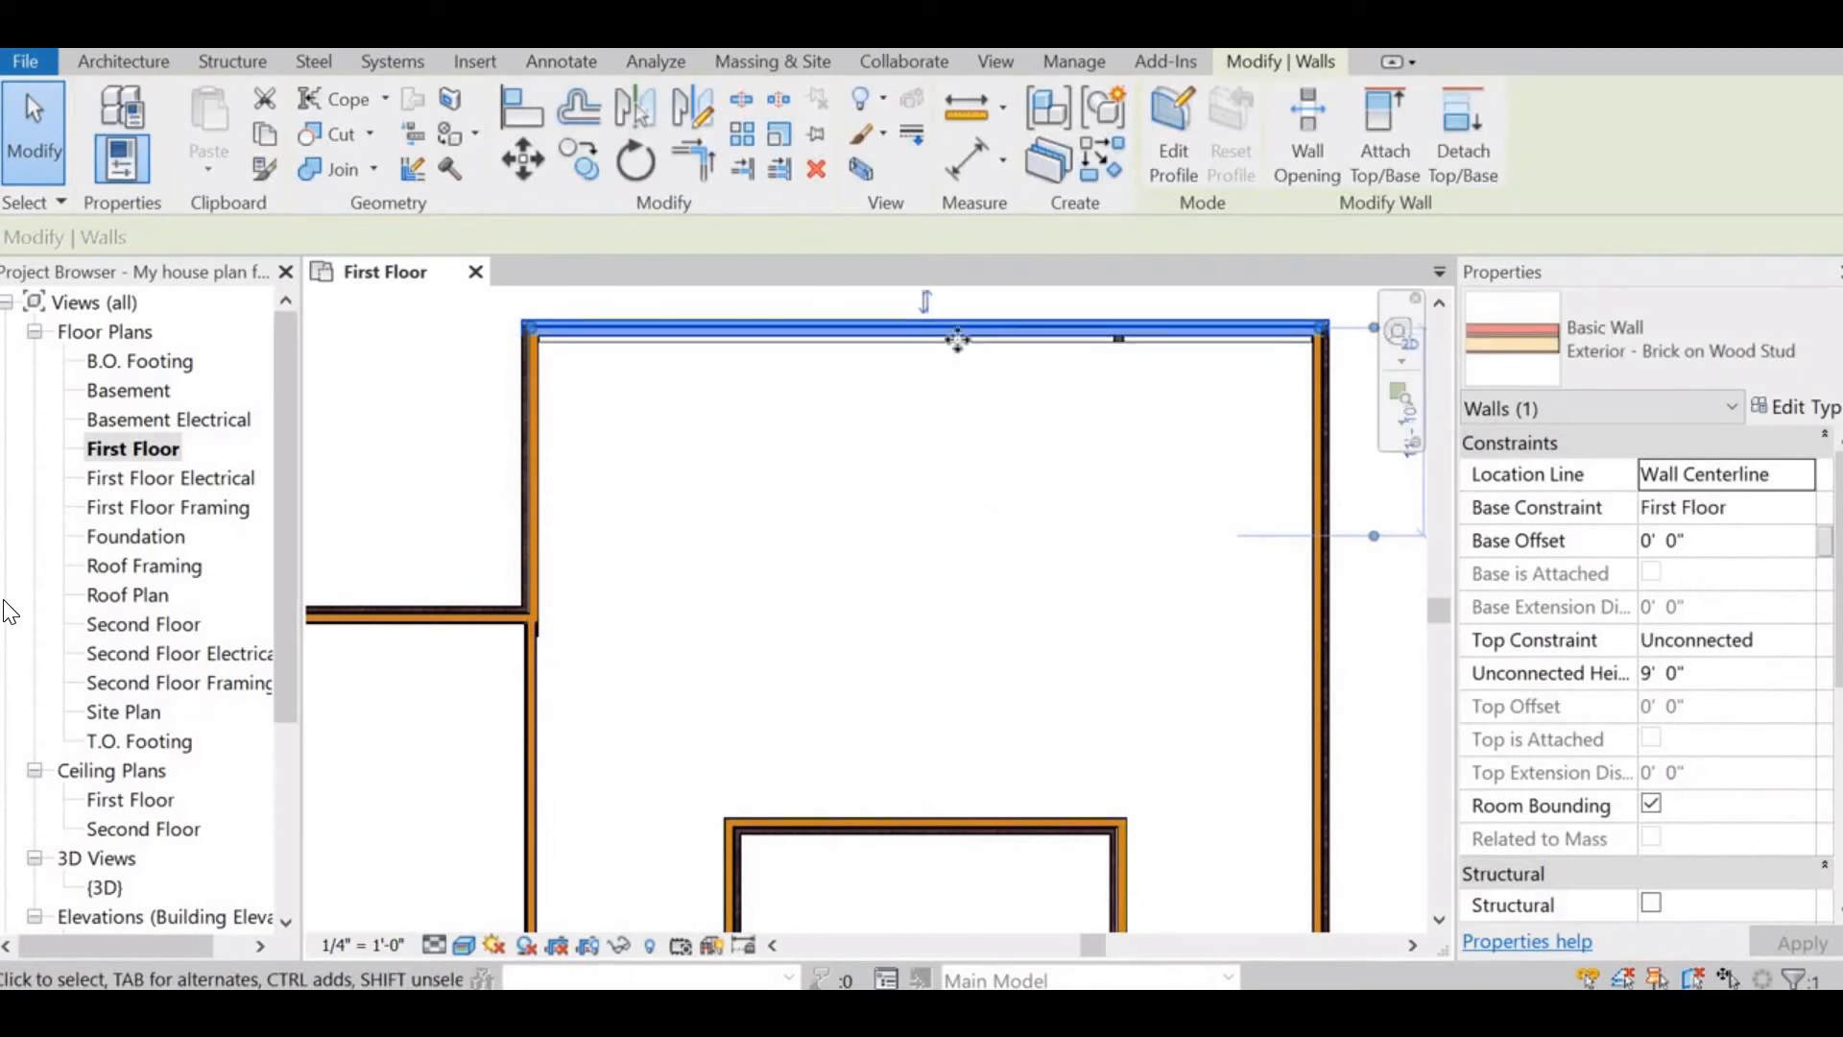
{"action": "key", "text": "Escape"}
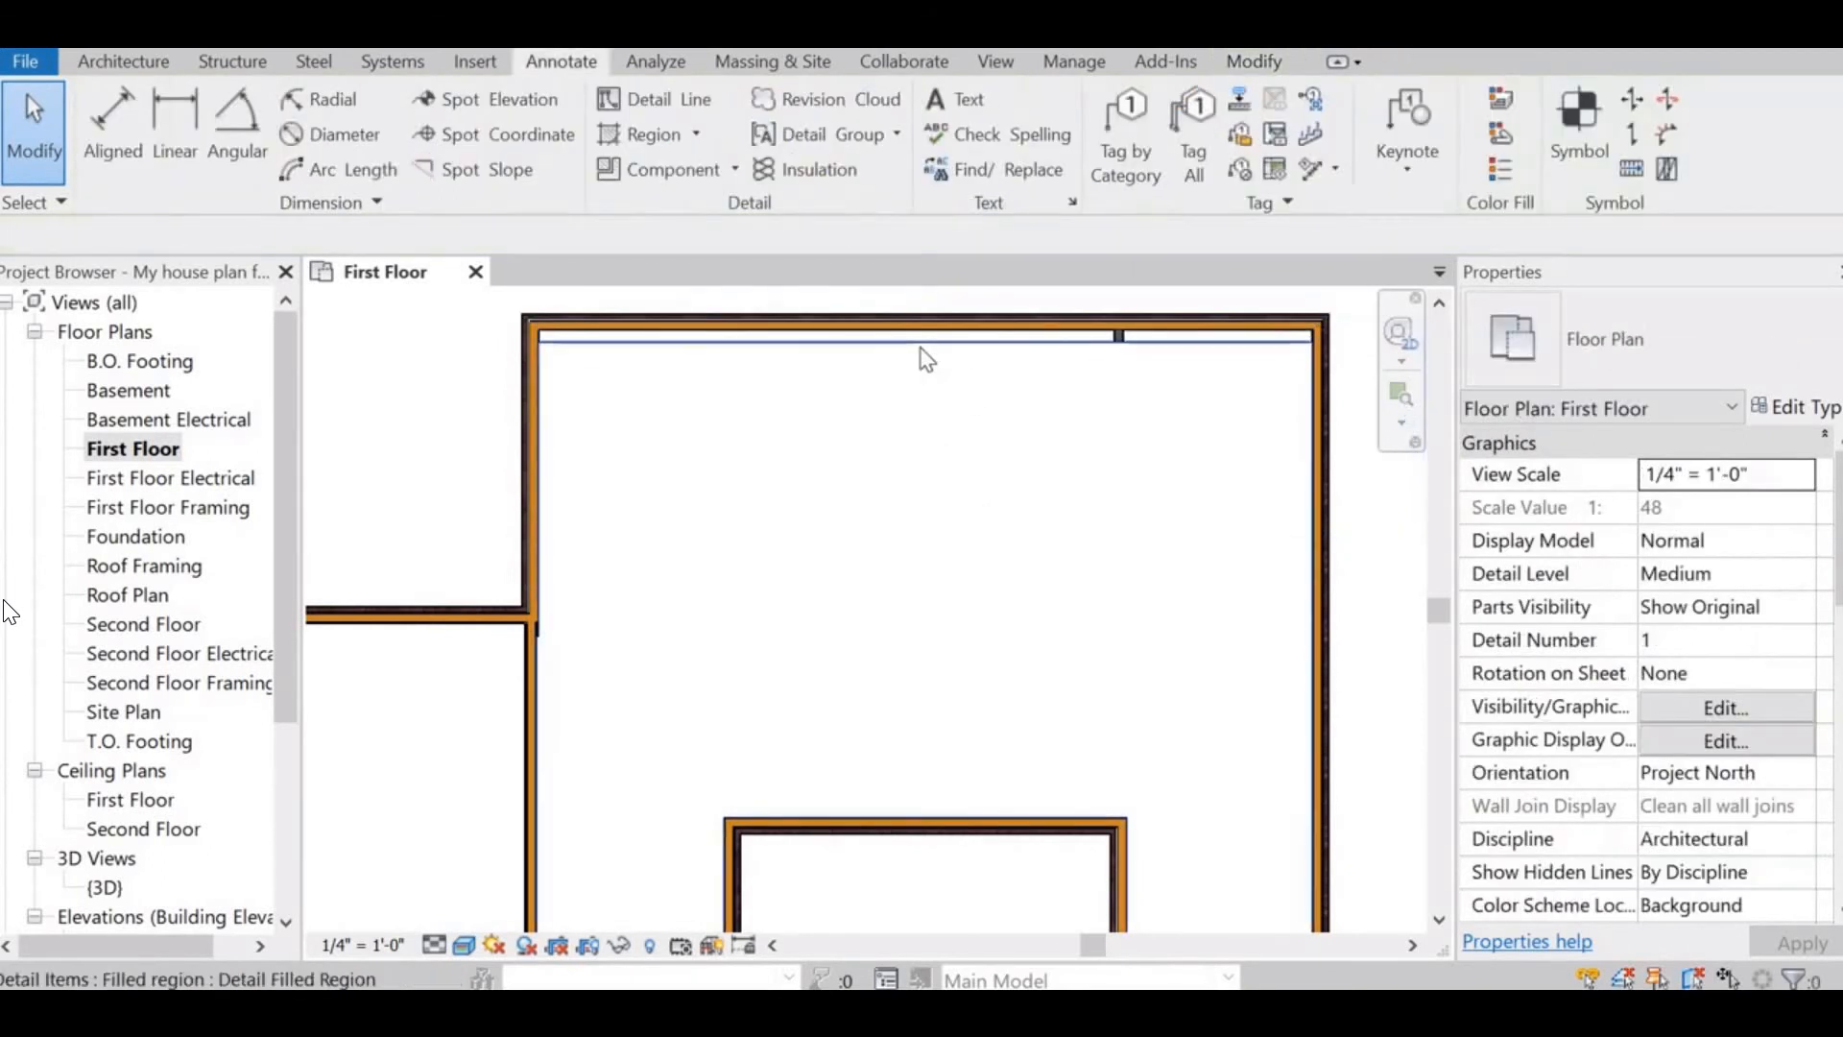
- Extend the filled region's upper edge to the moved wall's inner face and reselect the region to check its area
{"action": "left_click", "coordinate": [924, 334]}
{"action": "left_click_drag", "start_coordinate": [924, 331], "coordinate": [923, 328]}
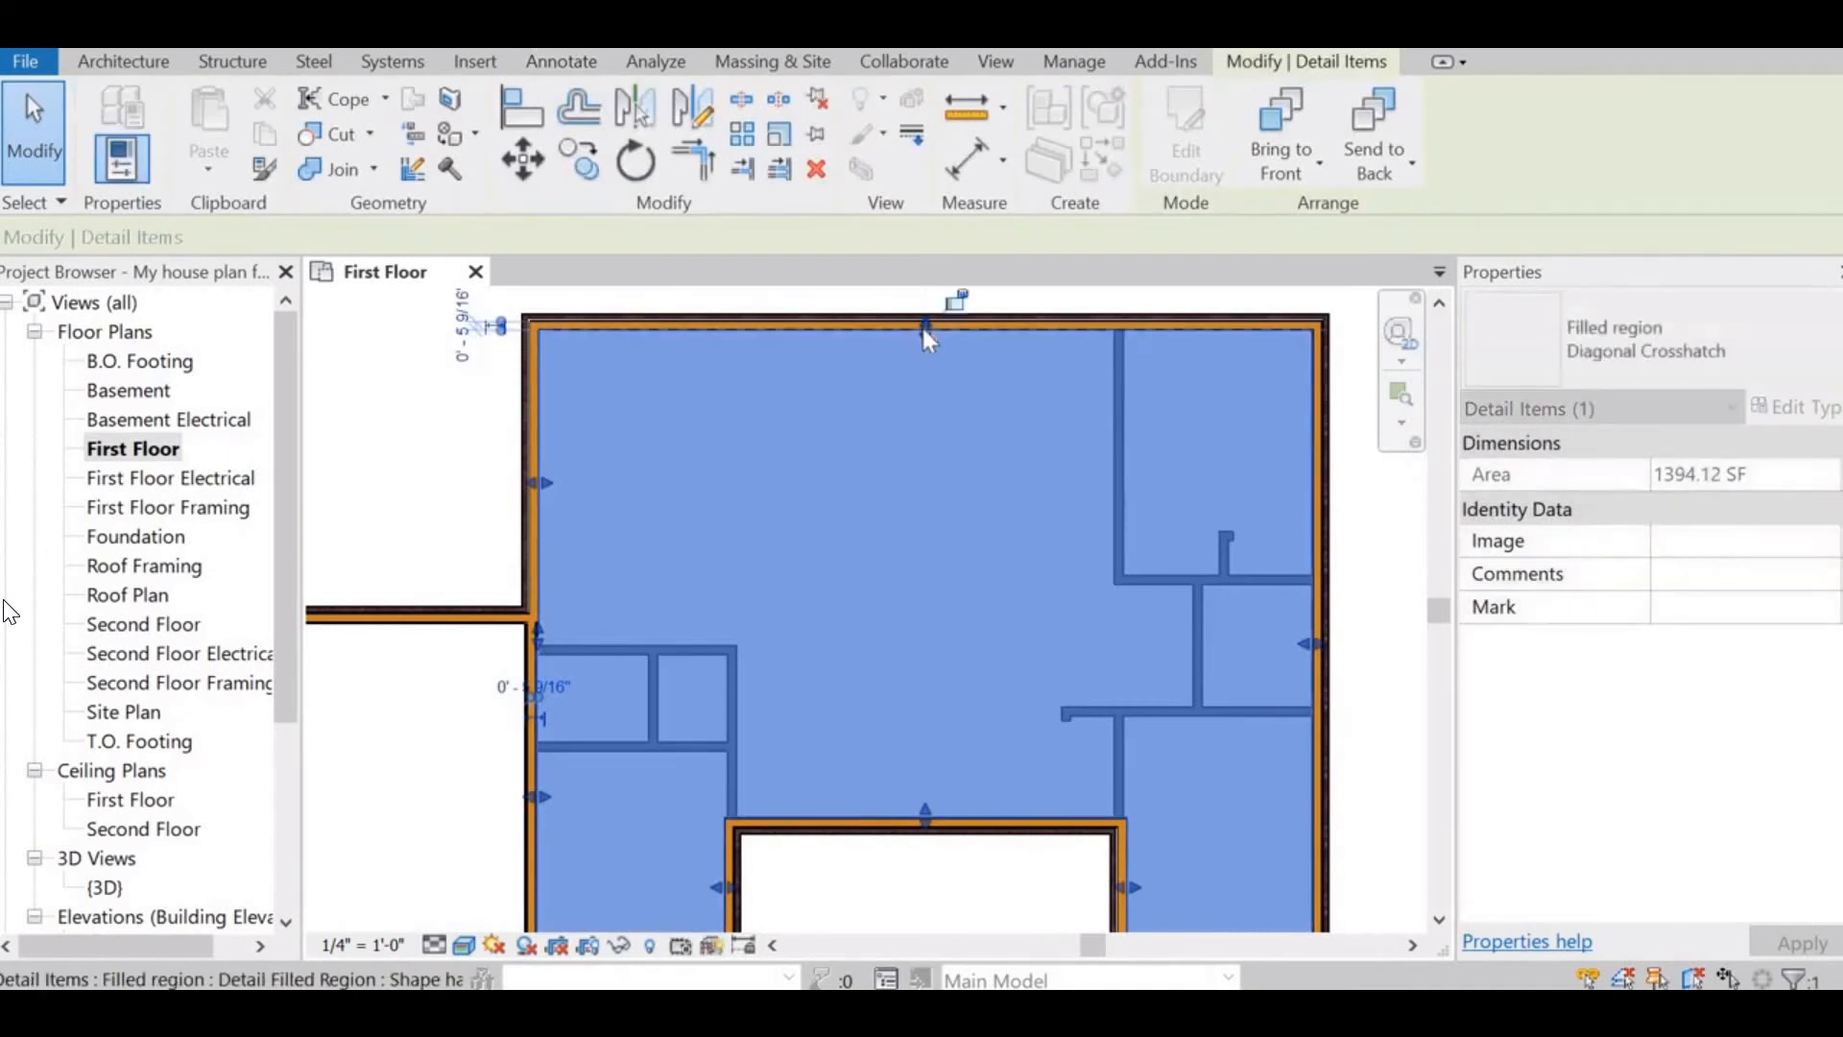
{"action": "left_click", "coordinate": [942, 491]}
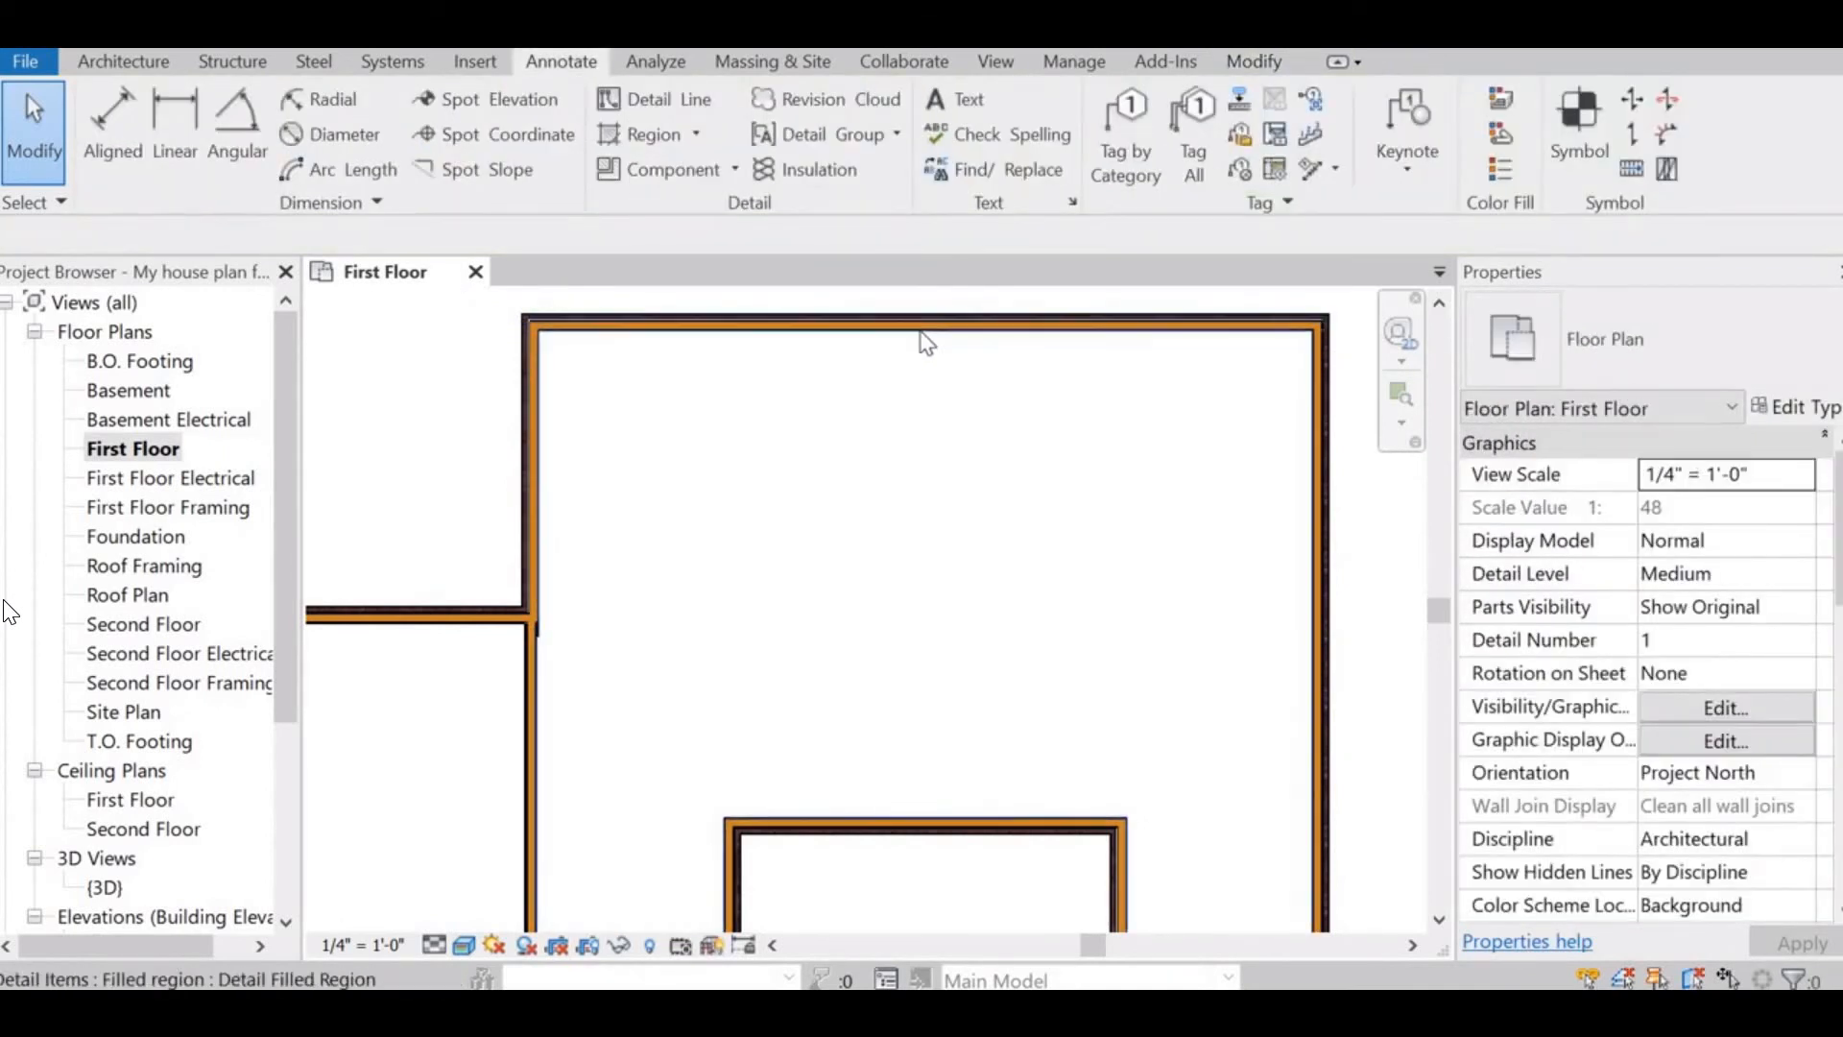
{"action": "left_click", "coordinate": [920, 331]}
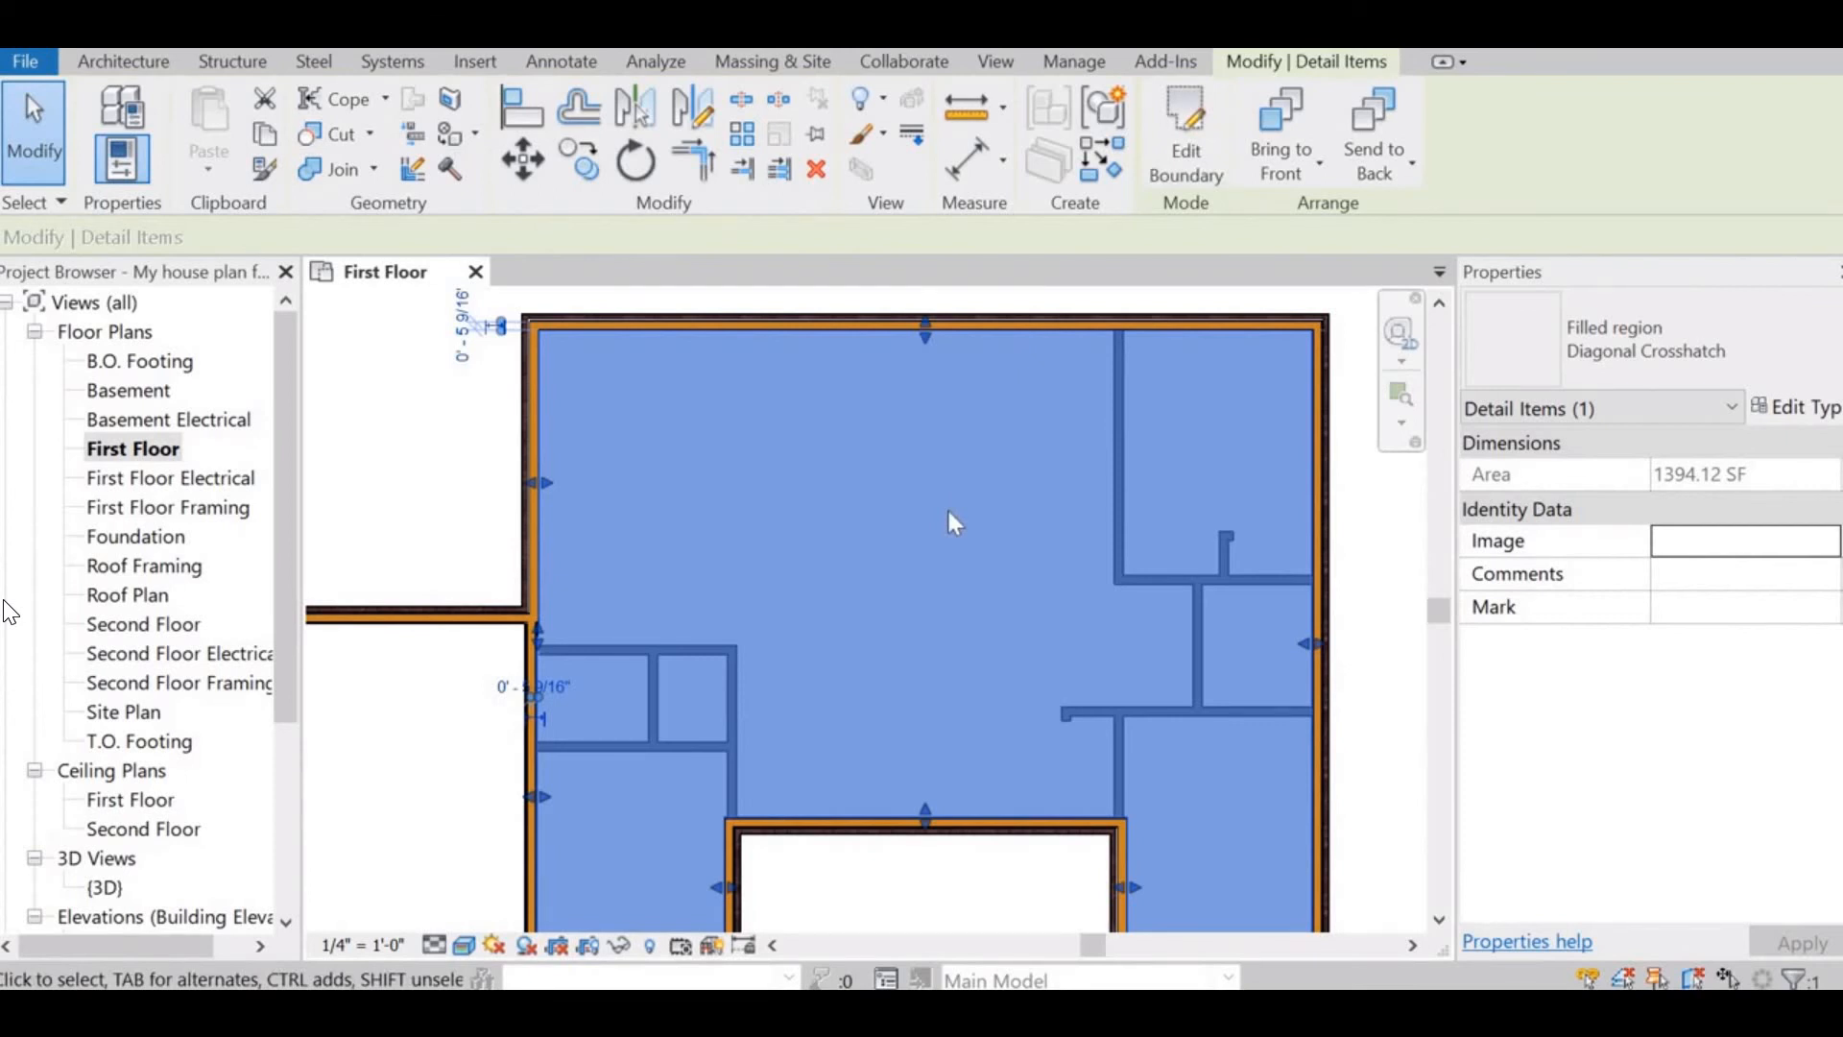
{"action": "key", "text": "Escape"}
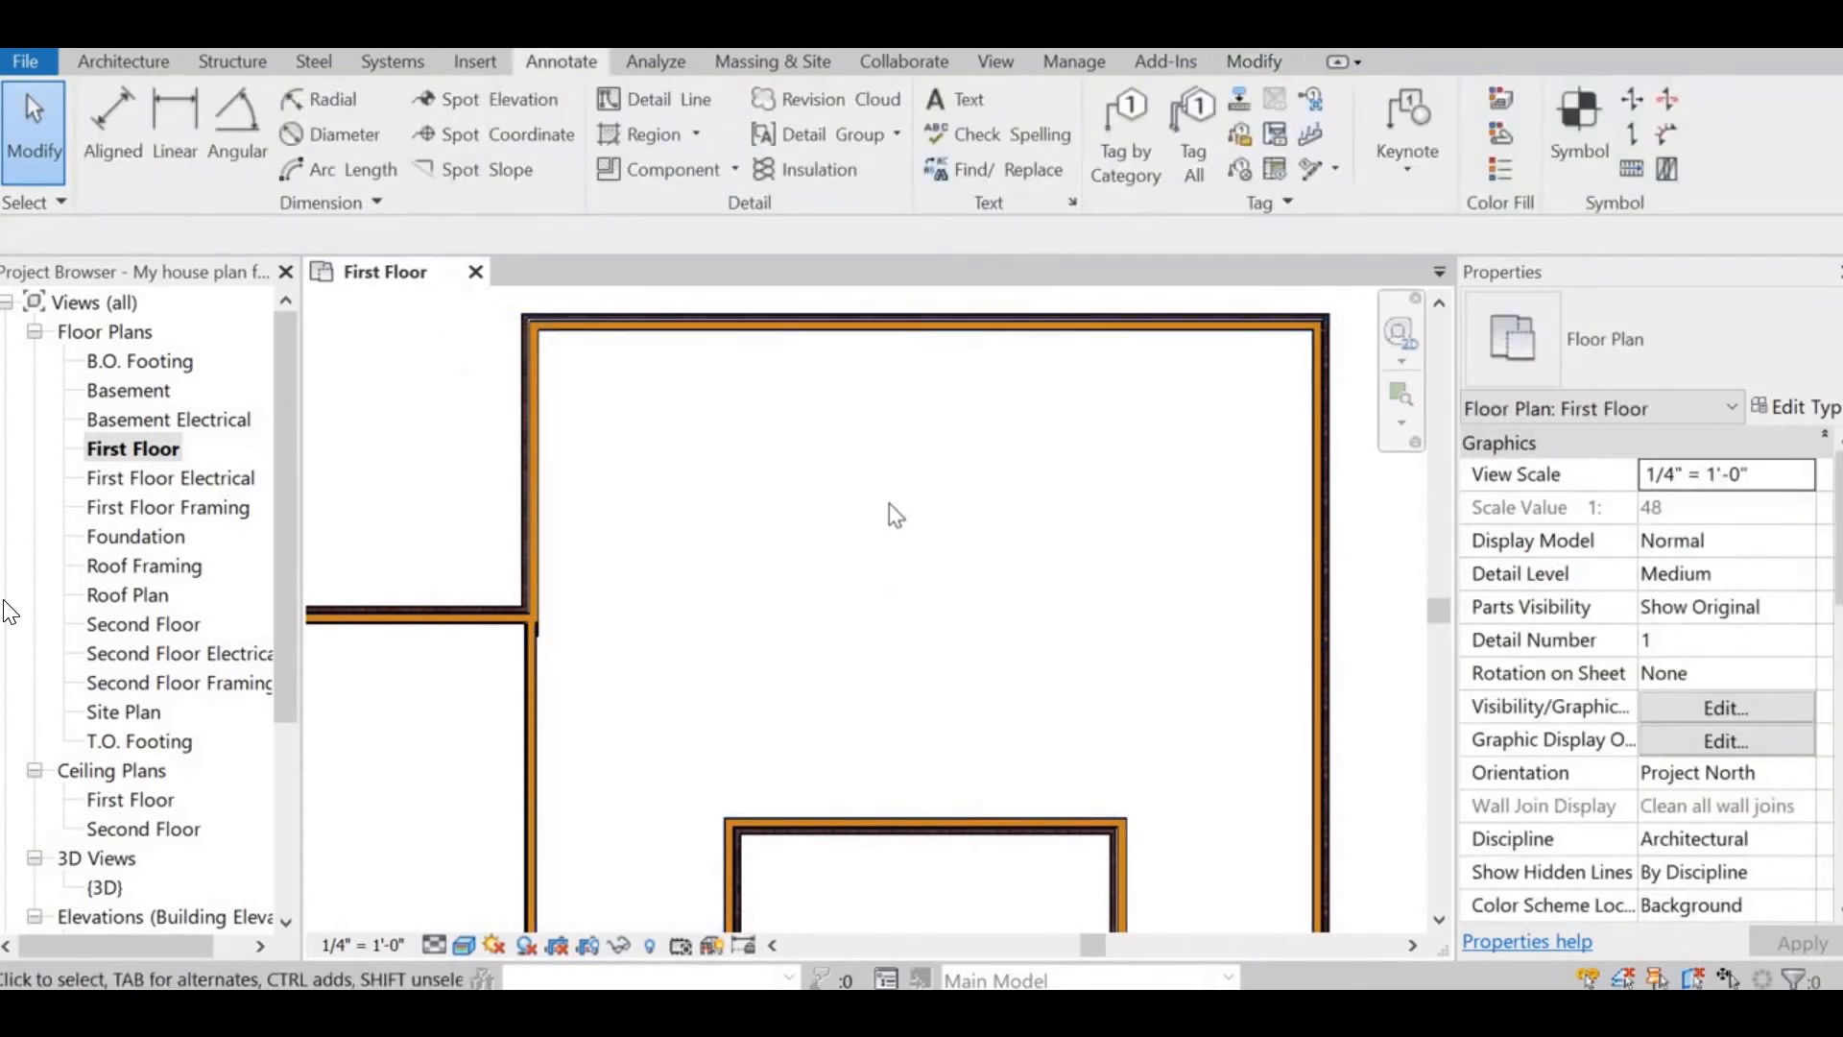
- Shift the left side wall of the front recess 6" toward the middle of the recess
{"action": "scroll", "coordinate": [888, 506], "scroll_direction": "down", "scroll_amount": 1}
{"action": "middle_click_drag", "start_coordinate": [880, 790], "coordinate": [839, 571]}
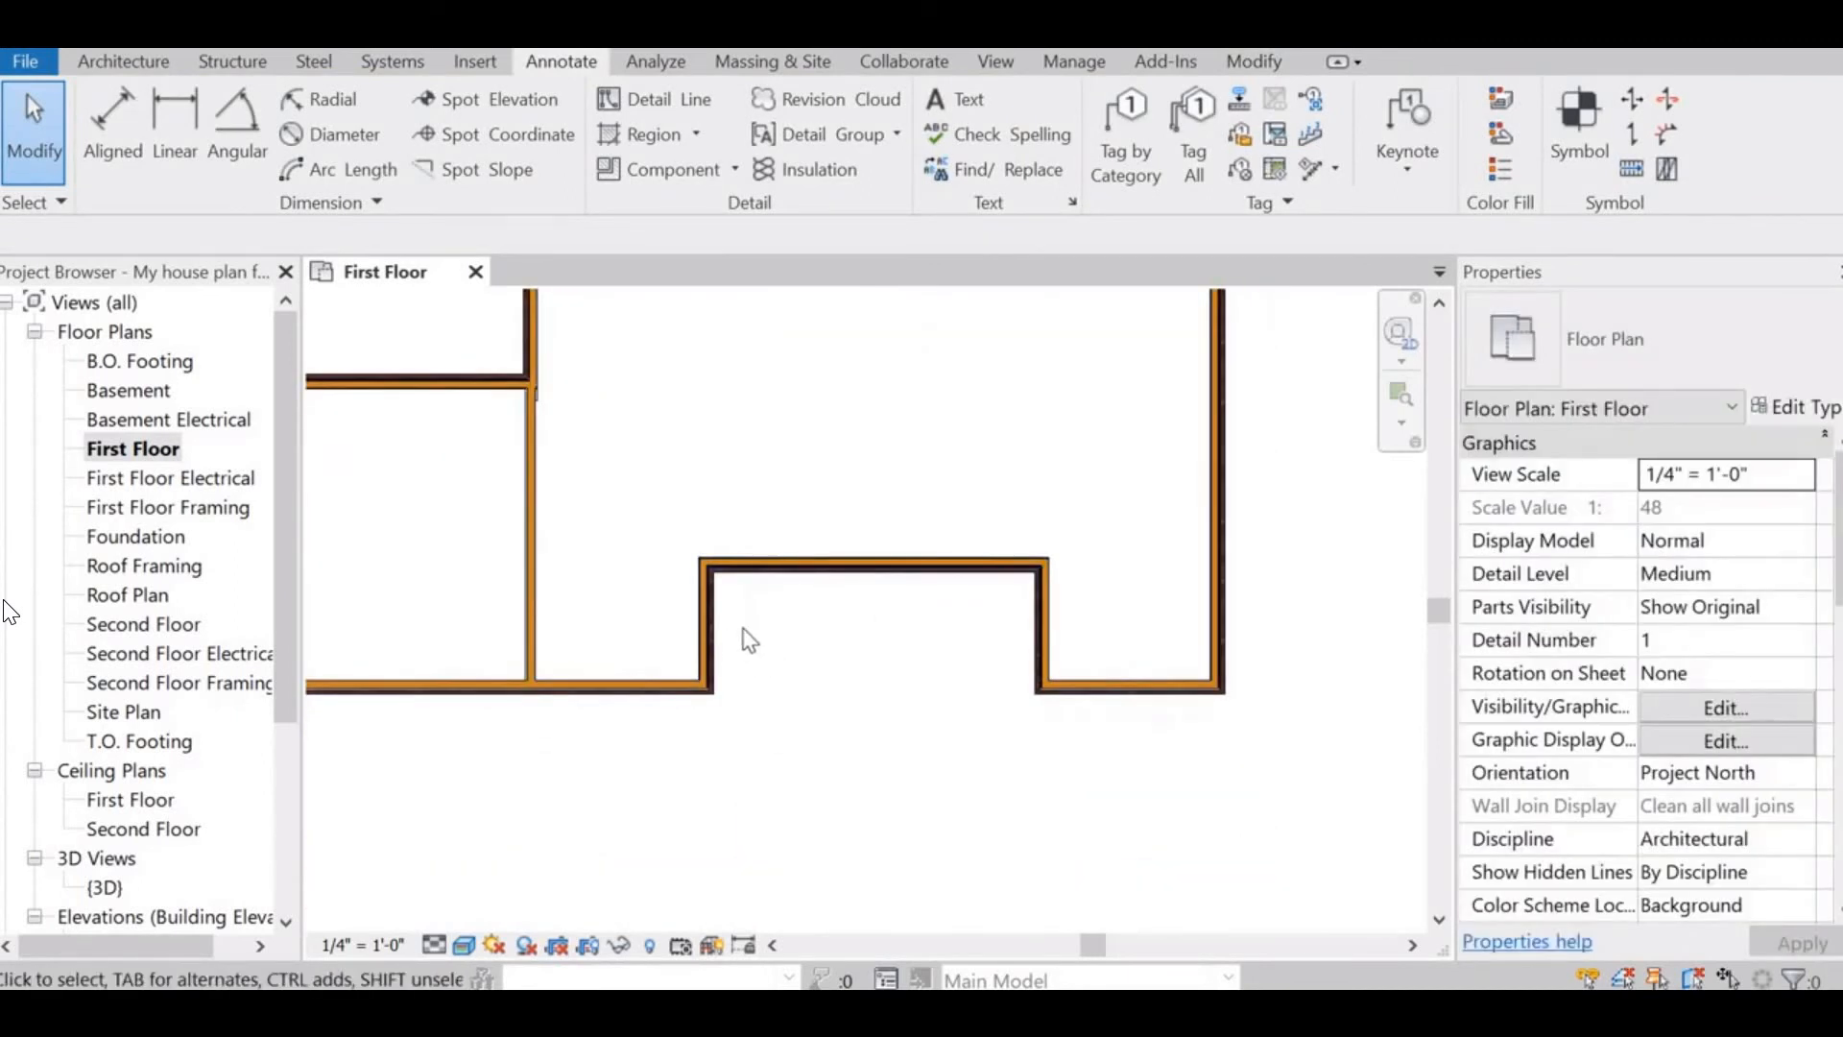
{"action": "left_click", "coordinate": [827, 562]}
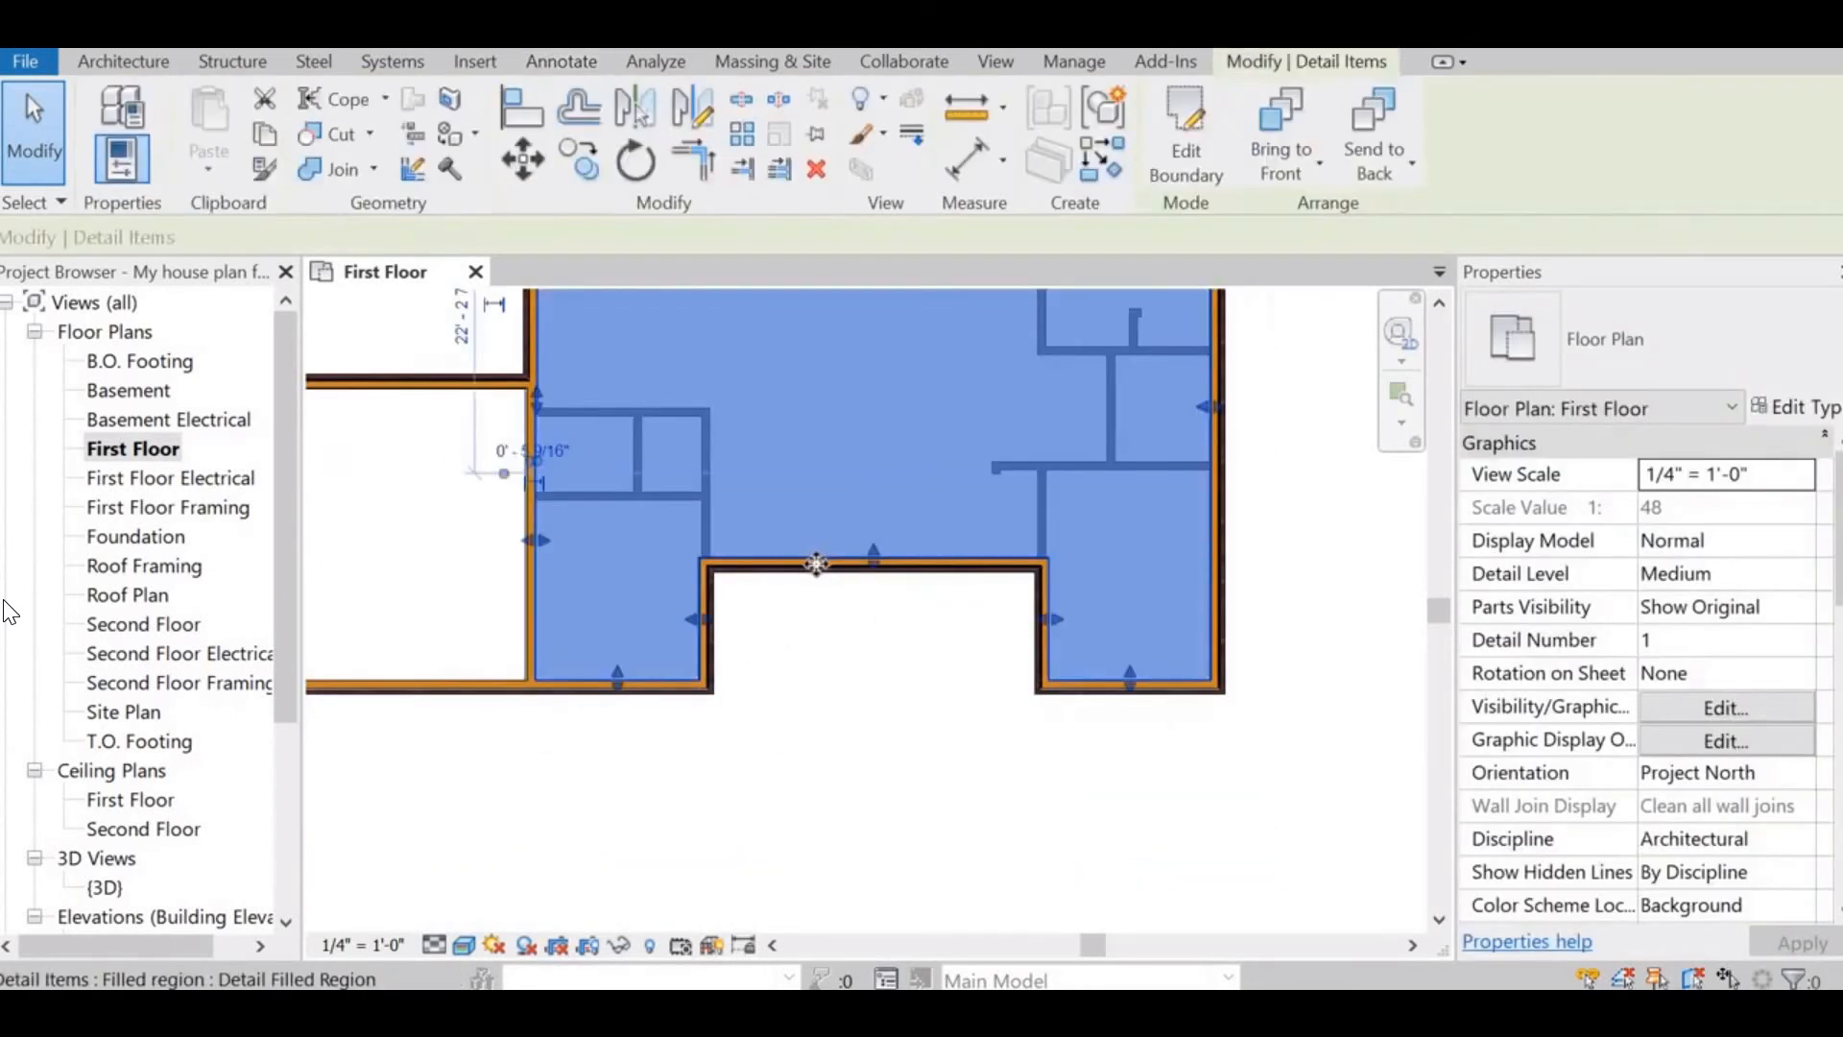
{"action": "scroll", "coordinate": [752, 691], "scroll_direction": "up", "scroll_amount": 1}
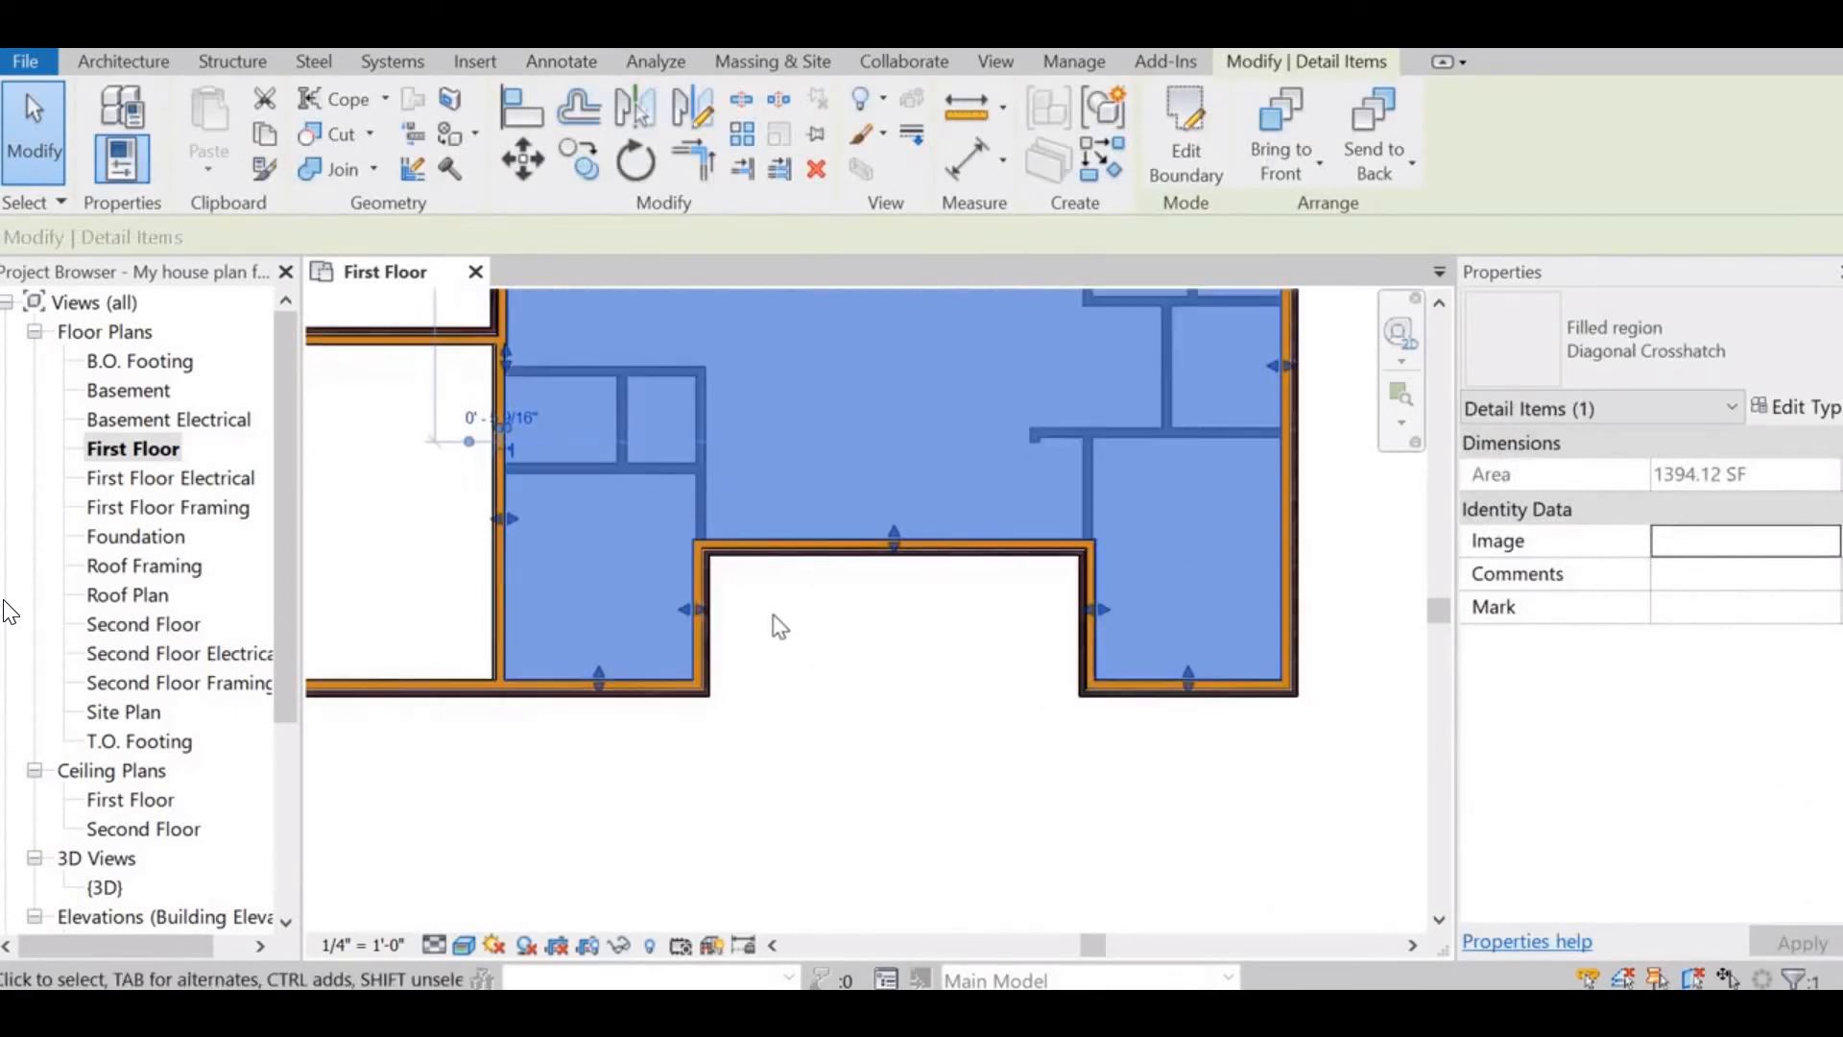
{"action": "scroll", "coordinate": [779, 626], "scroll_direction": "up", "scroll_amount": 1}
{"action": "middle_click_drag", "start_coordinate": [781, 625], "coordinate": [737, 706]}
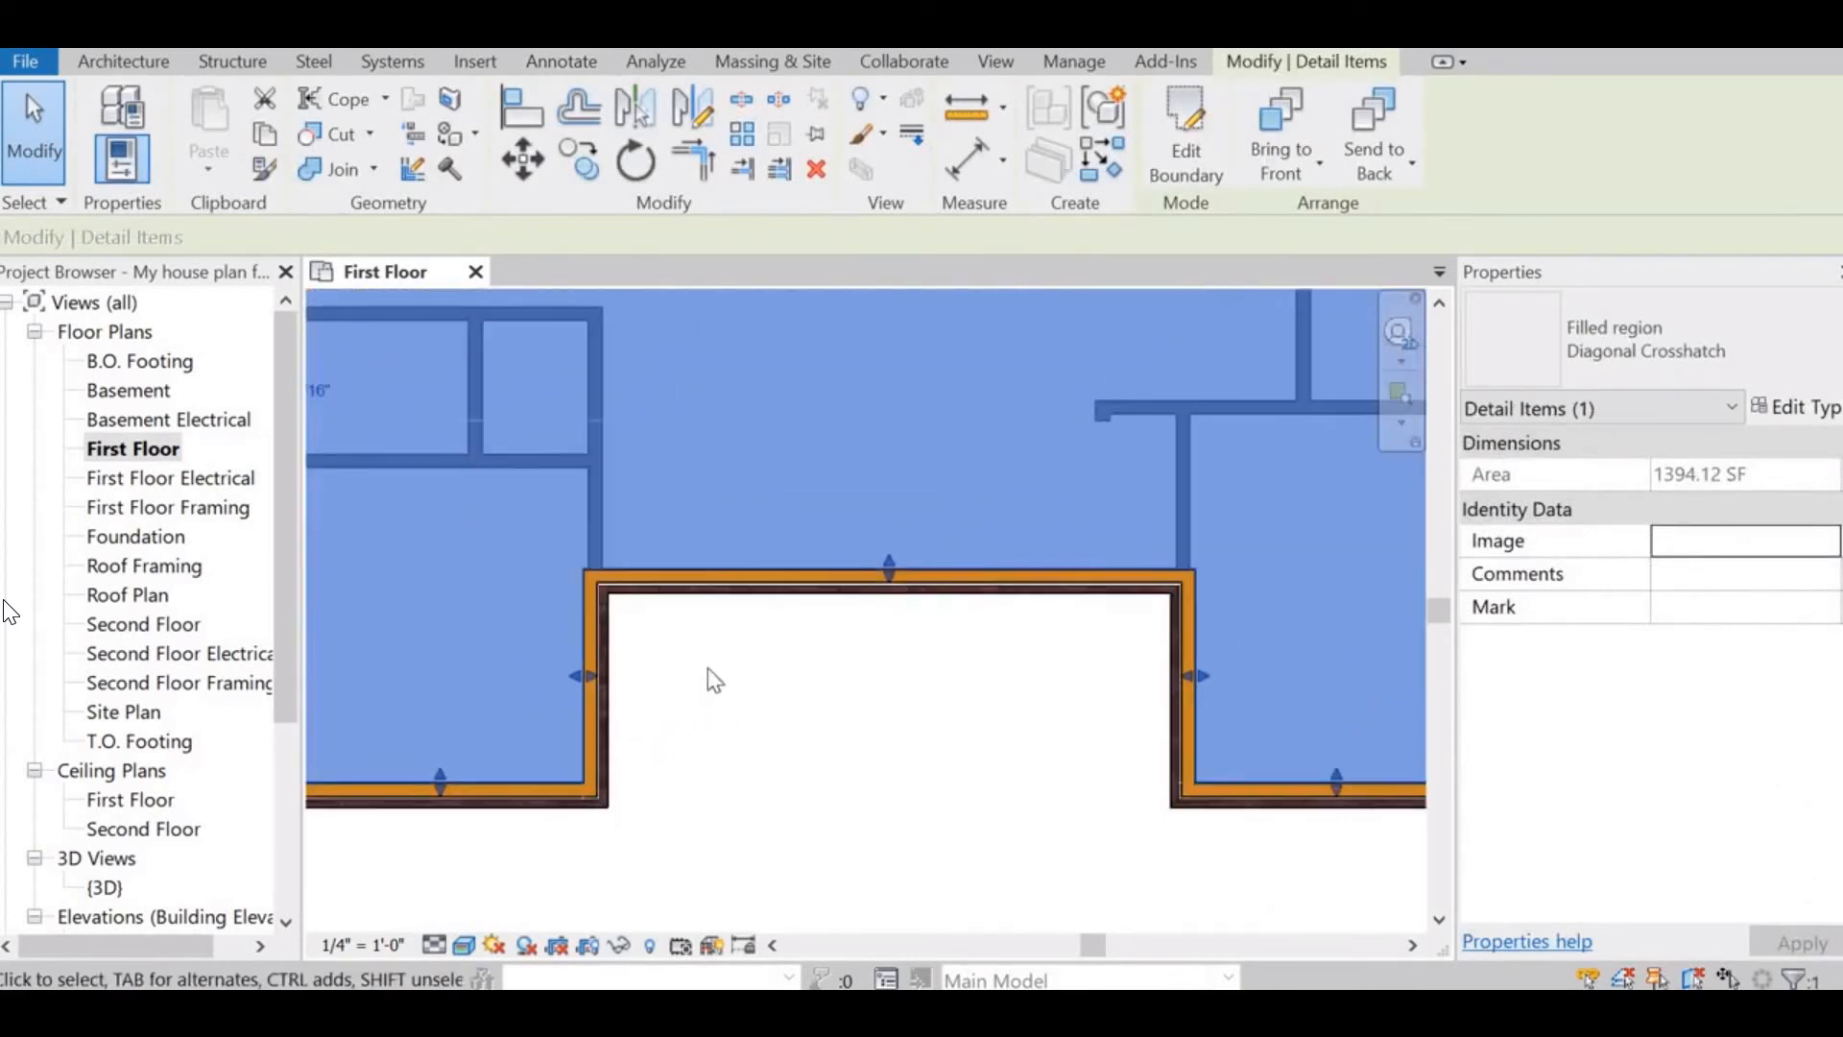
{"action": "left_click", "coordinate": [634, 739]}
{"action": "left_click", "coordinate": [599, 722]}
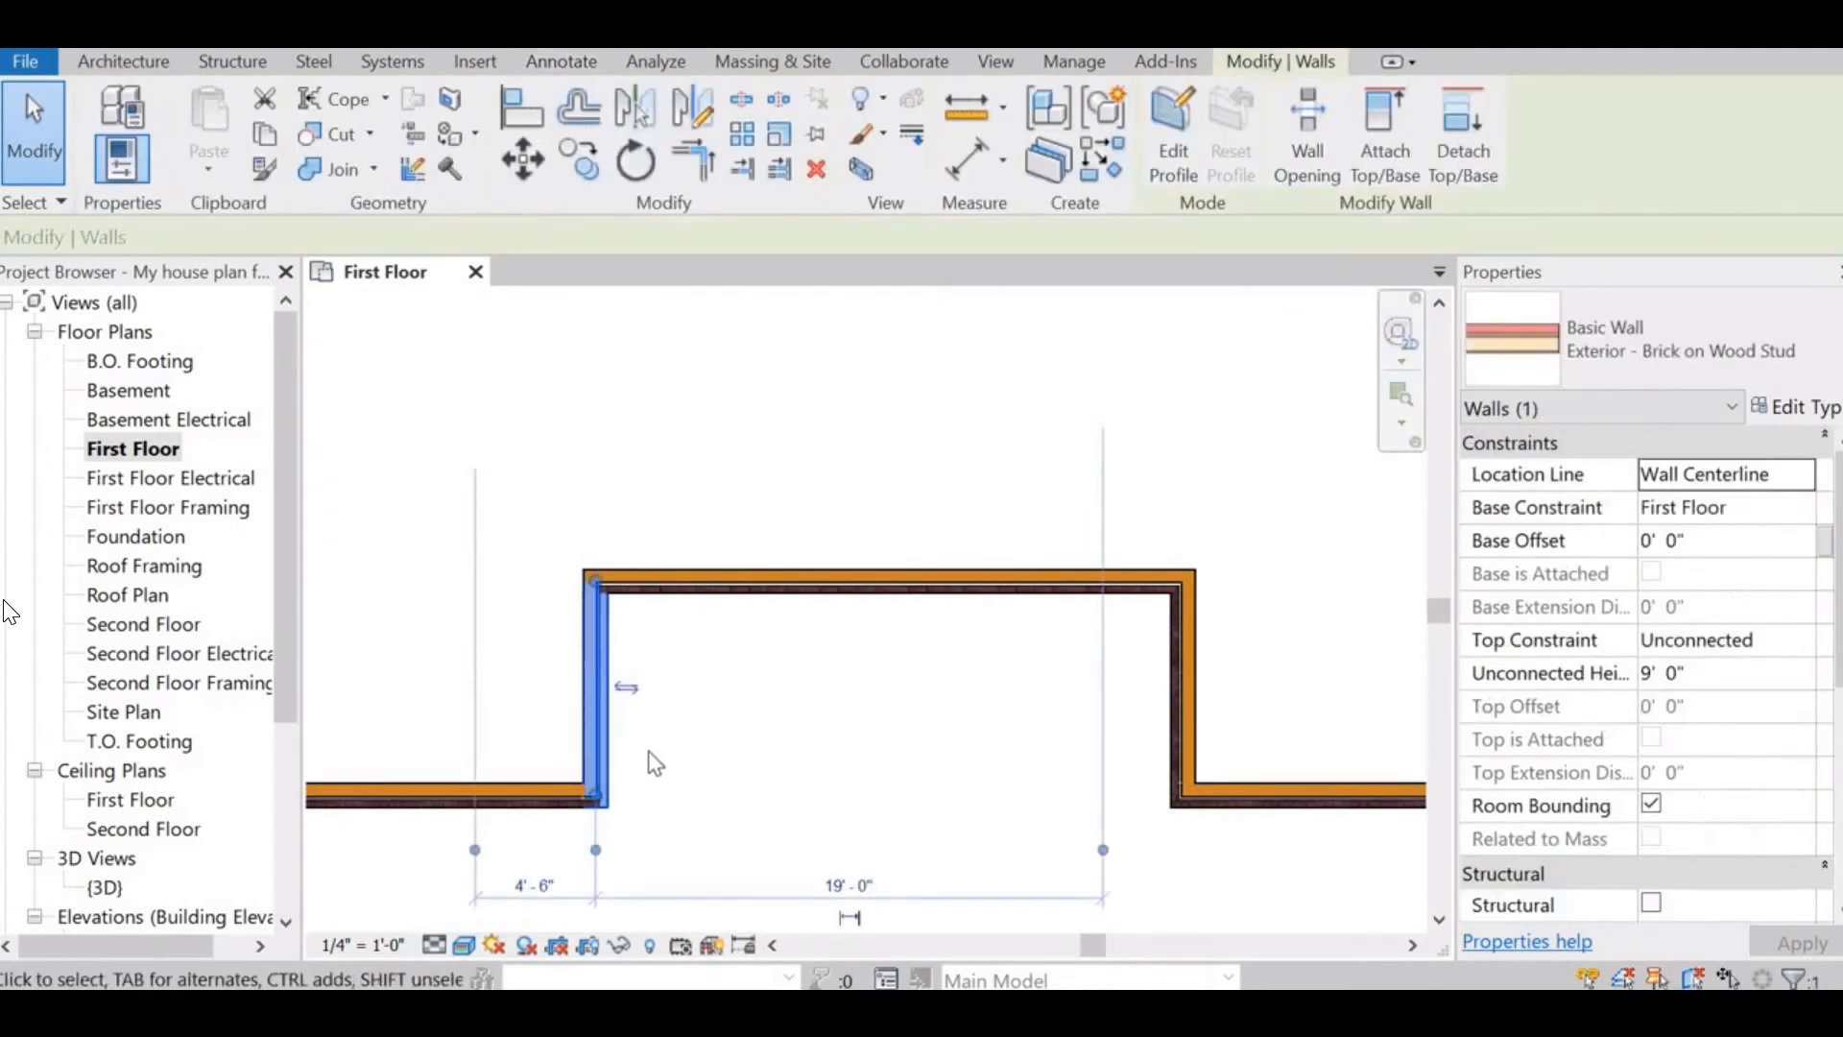
{"action": "key", "text": "Right"}
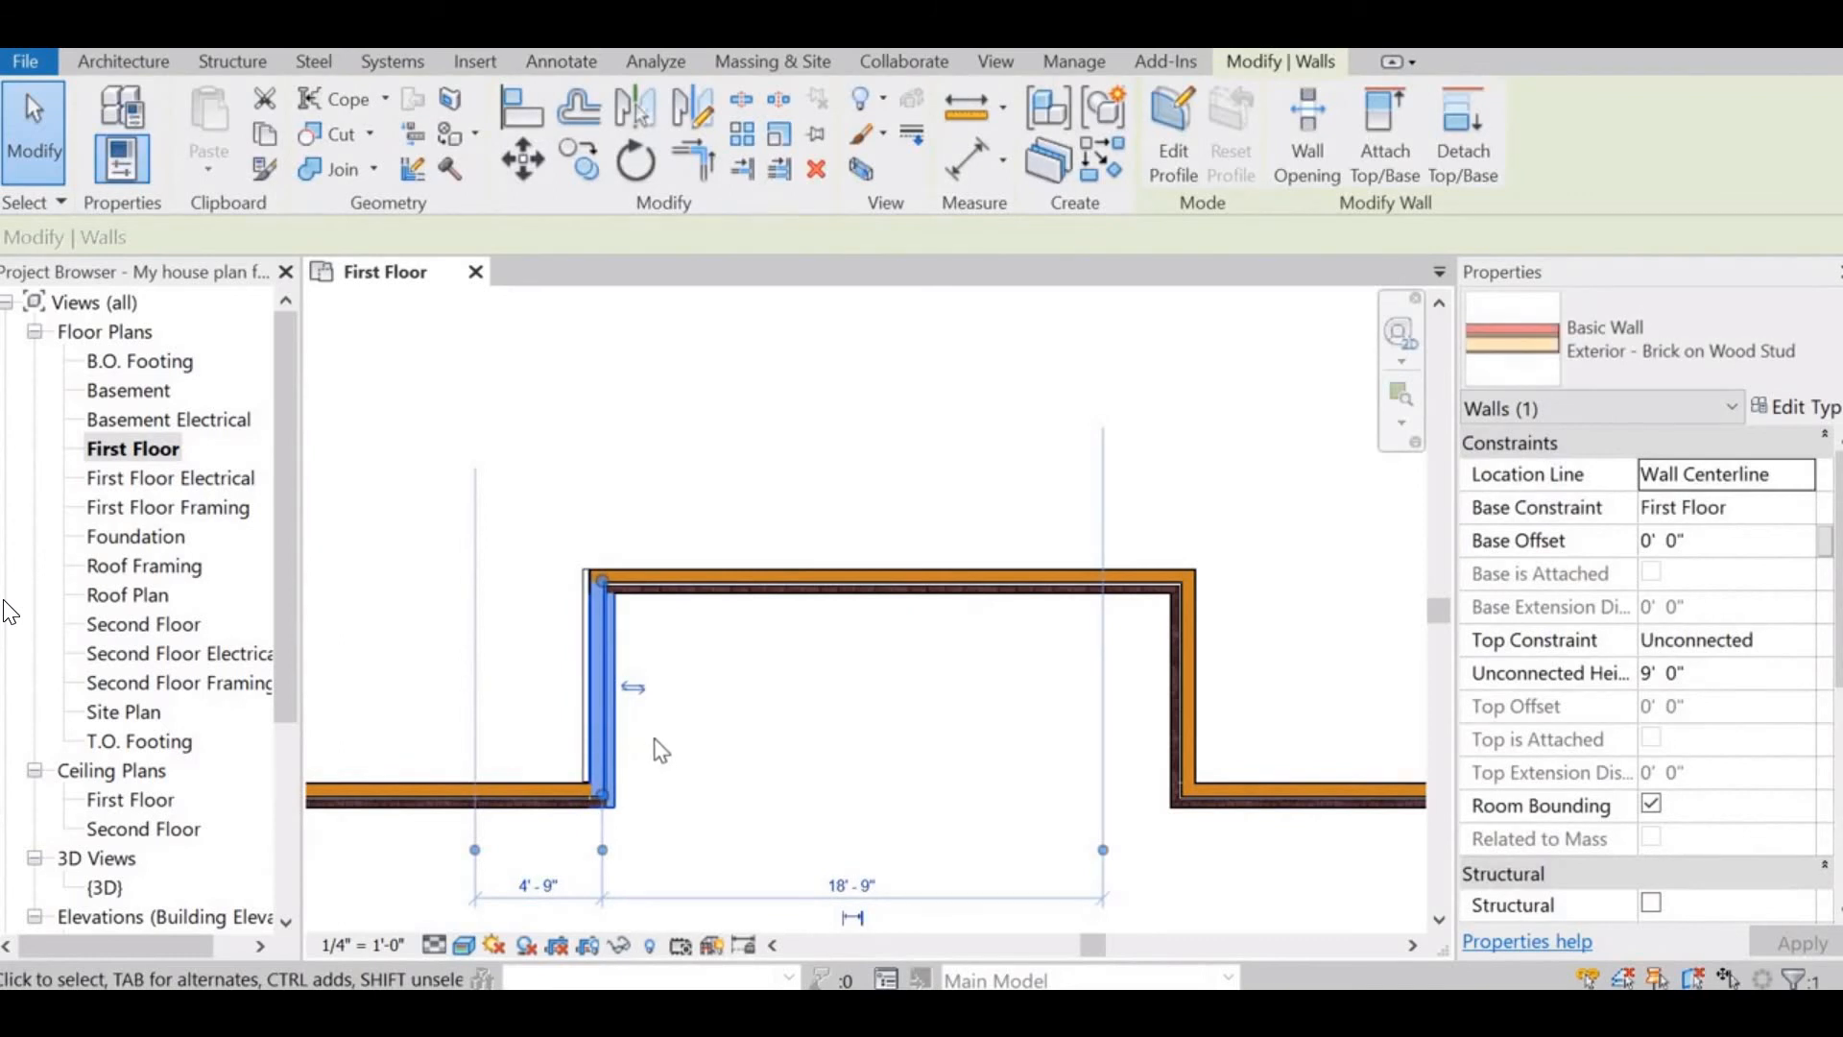
{"action": "key", "text": "Right"}
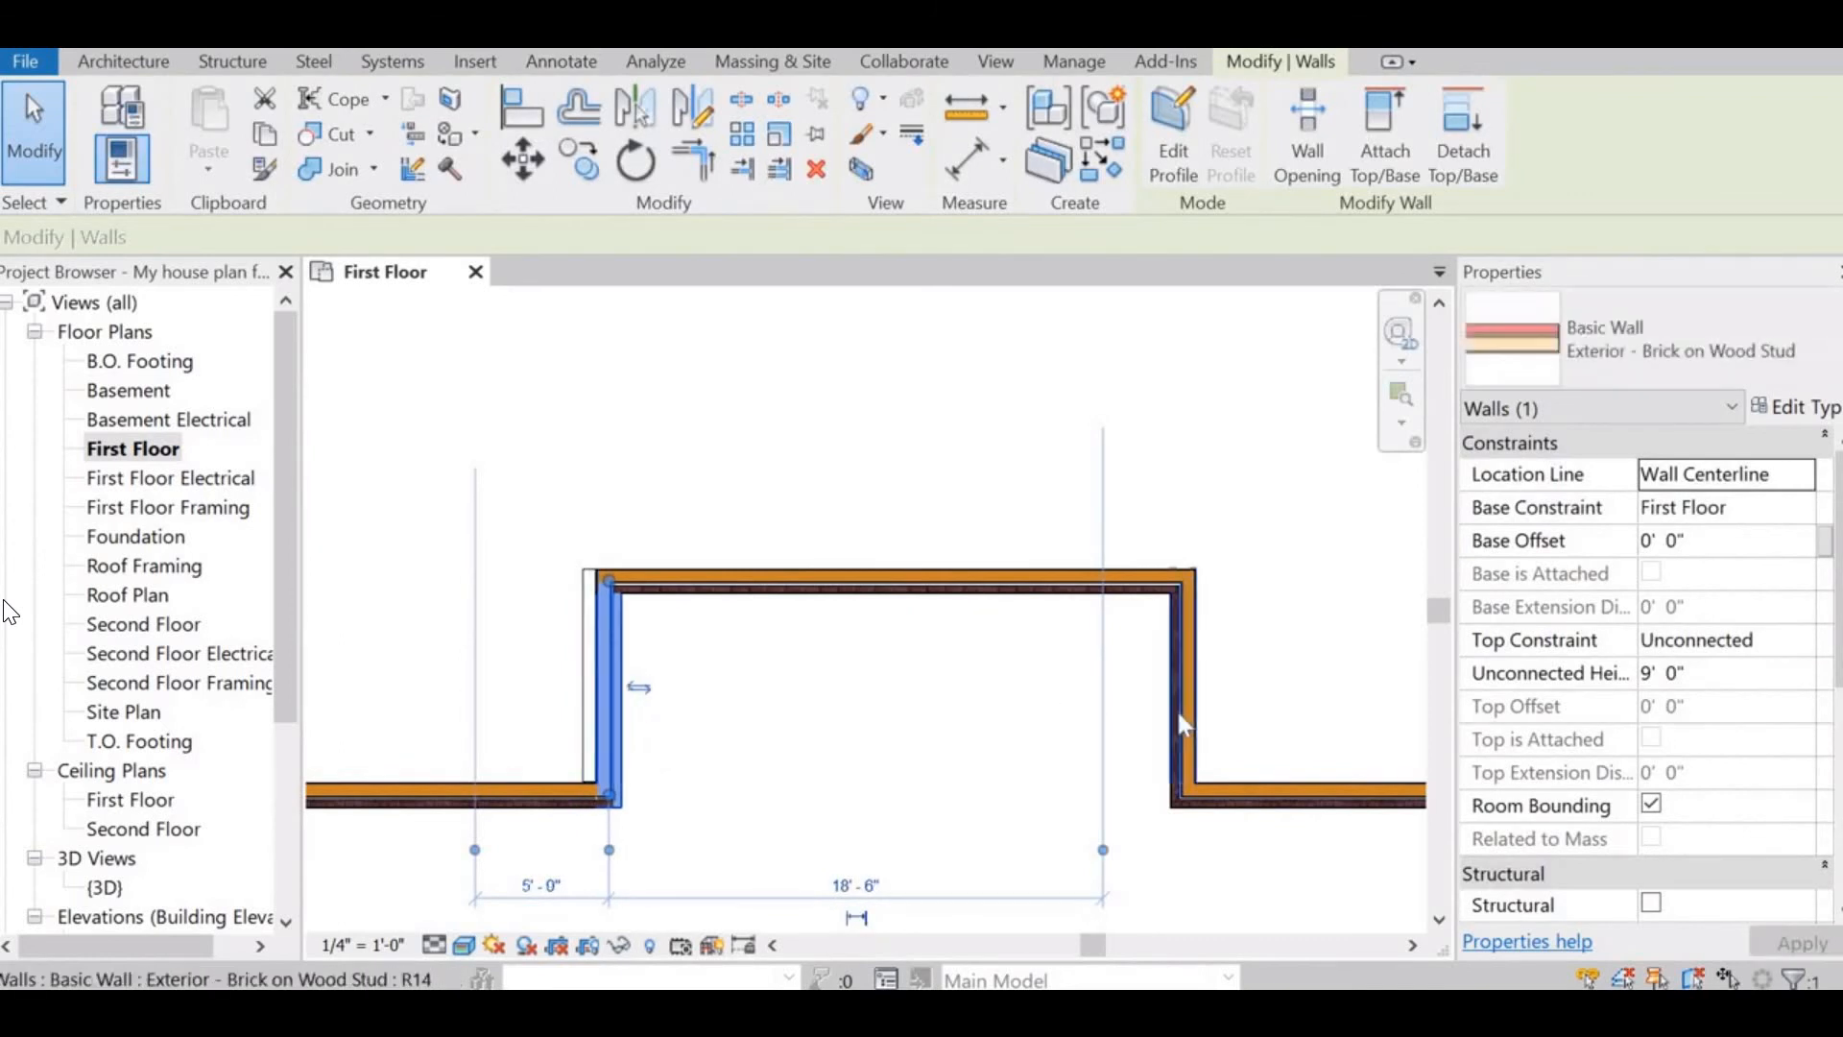
- Nudge the right side wall of the front recess toward the middle of the recess
{"action": "left_click", "coordinate": [1174, 721]}
{"action": "key", "text": "Left"}
{"action": "key", "text": "Left"}
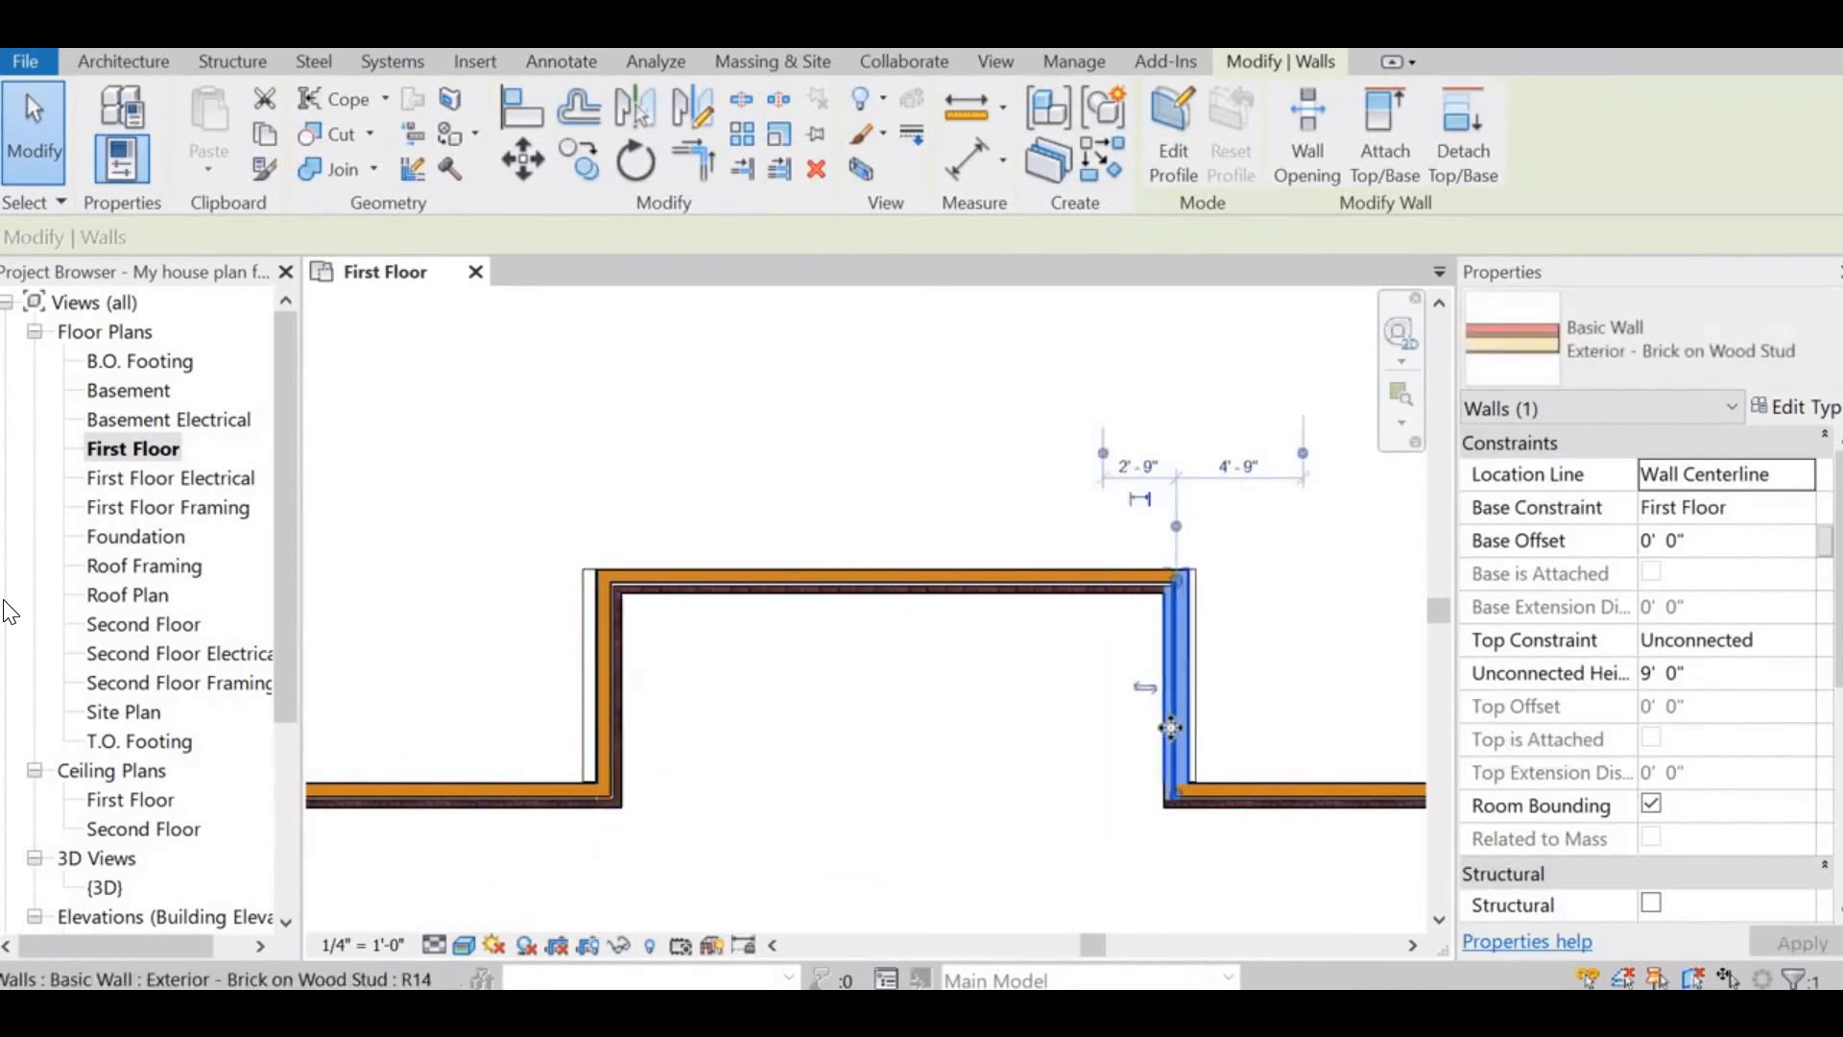
- Fit the filled region's edges to the inner faces of both side walls of the front recess
{"action": "key", "text": "Escape"}
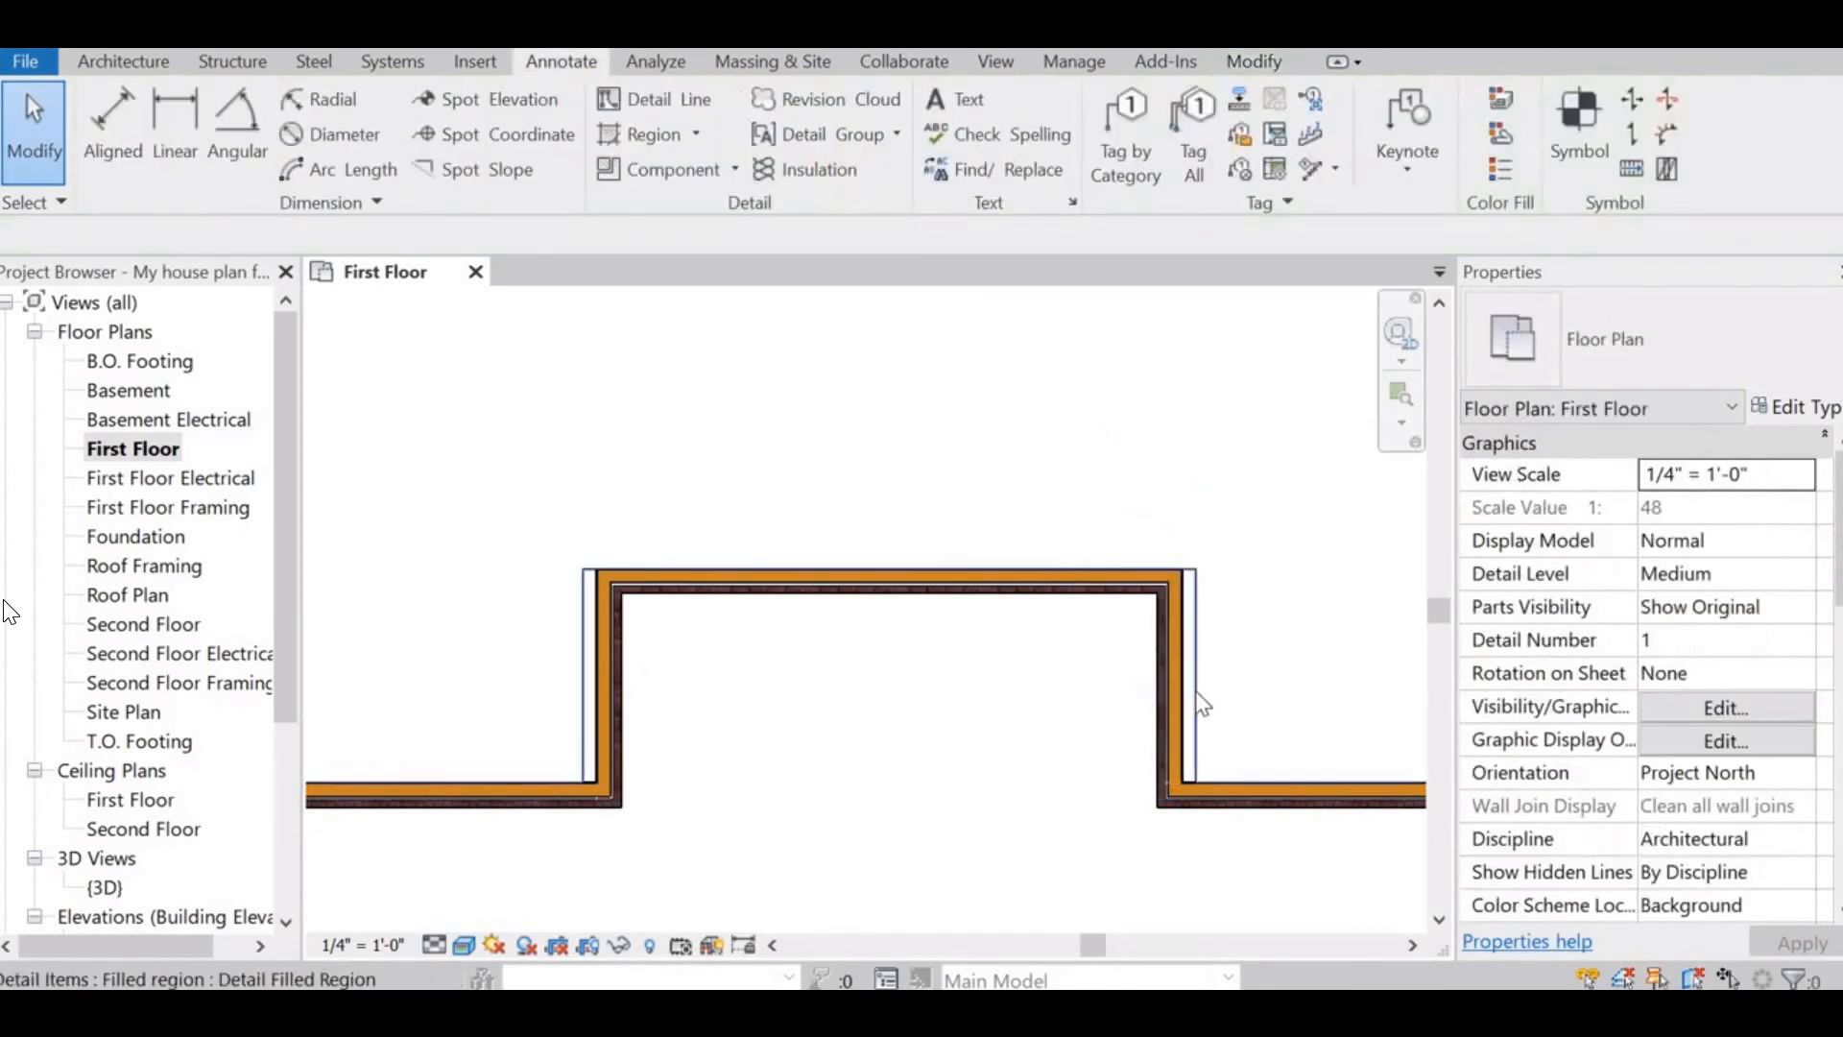
{"action": "left_click", "coordinate": [1190, 674]}
{"action": "left_click_drag", "start_coordinate": [1190, 680], "coordinate": [1184, 676]}
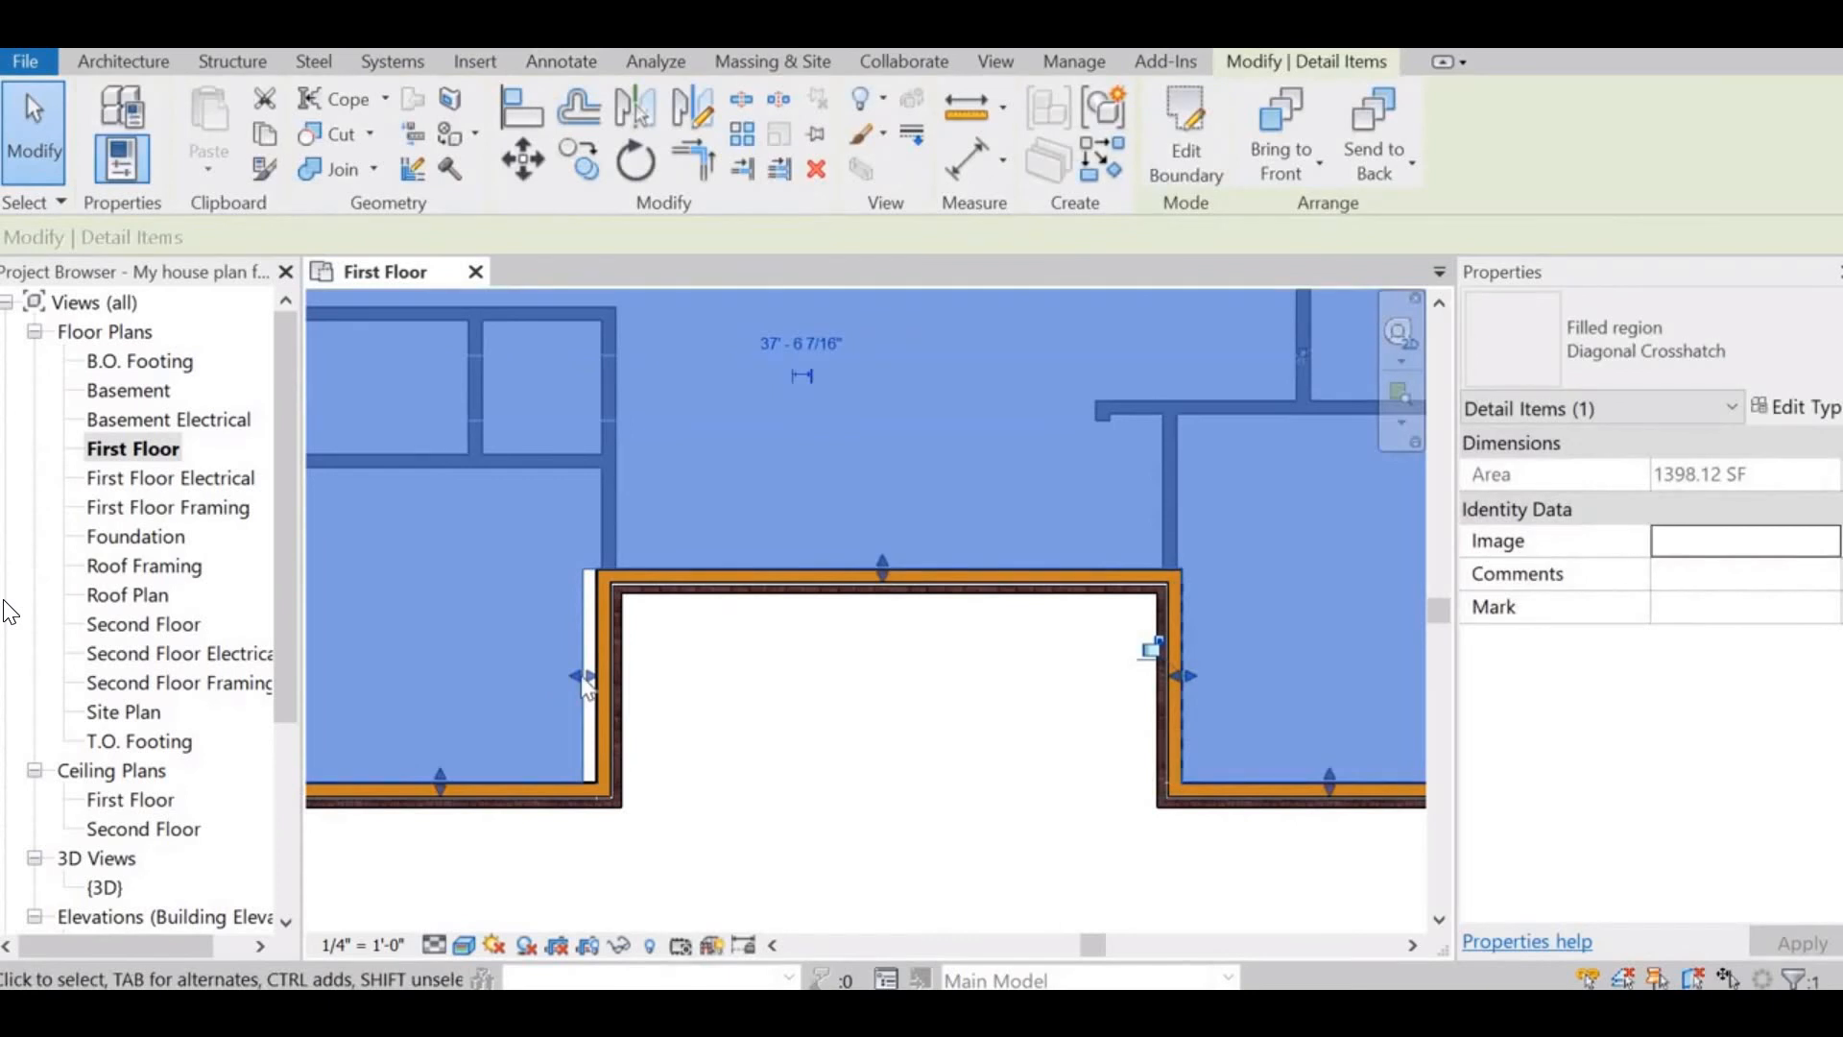
{"action": "left_click_drag", "start_coordinate": [586, 679], "coordinate": [592, 677]}
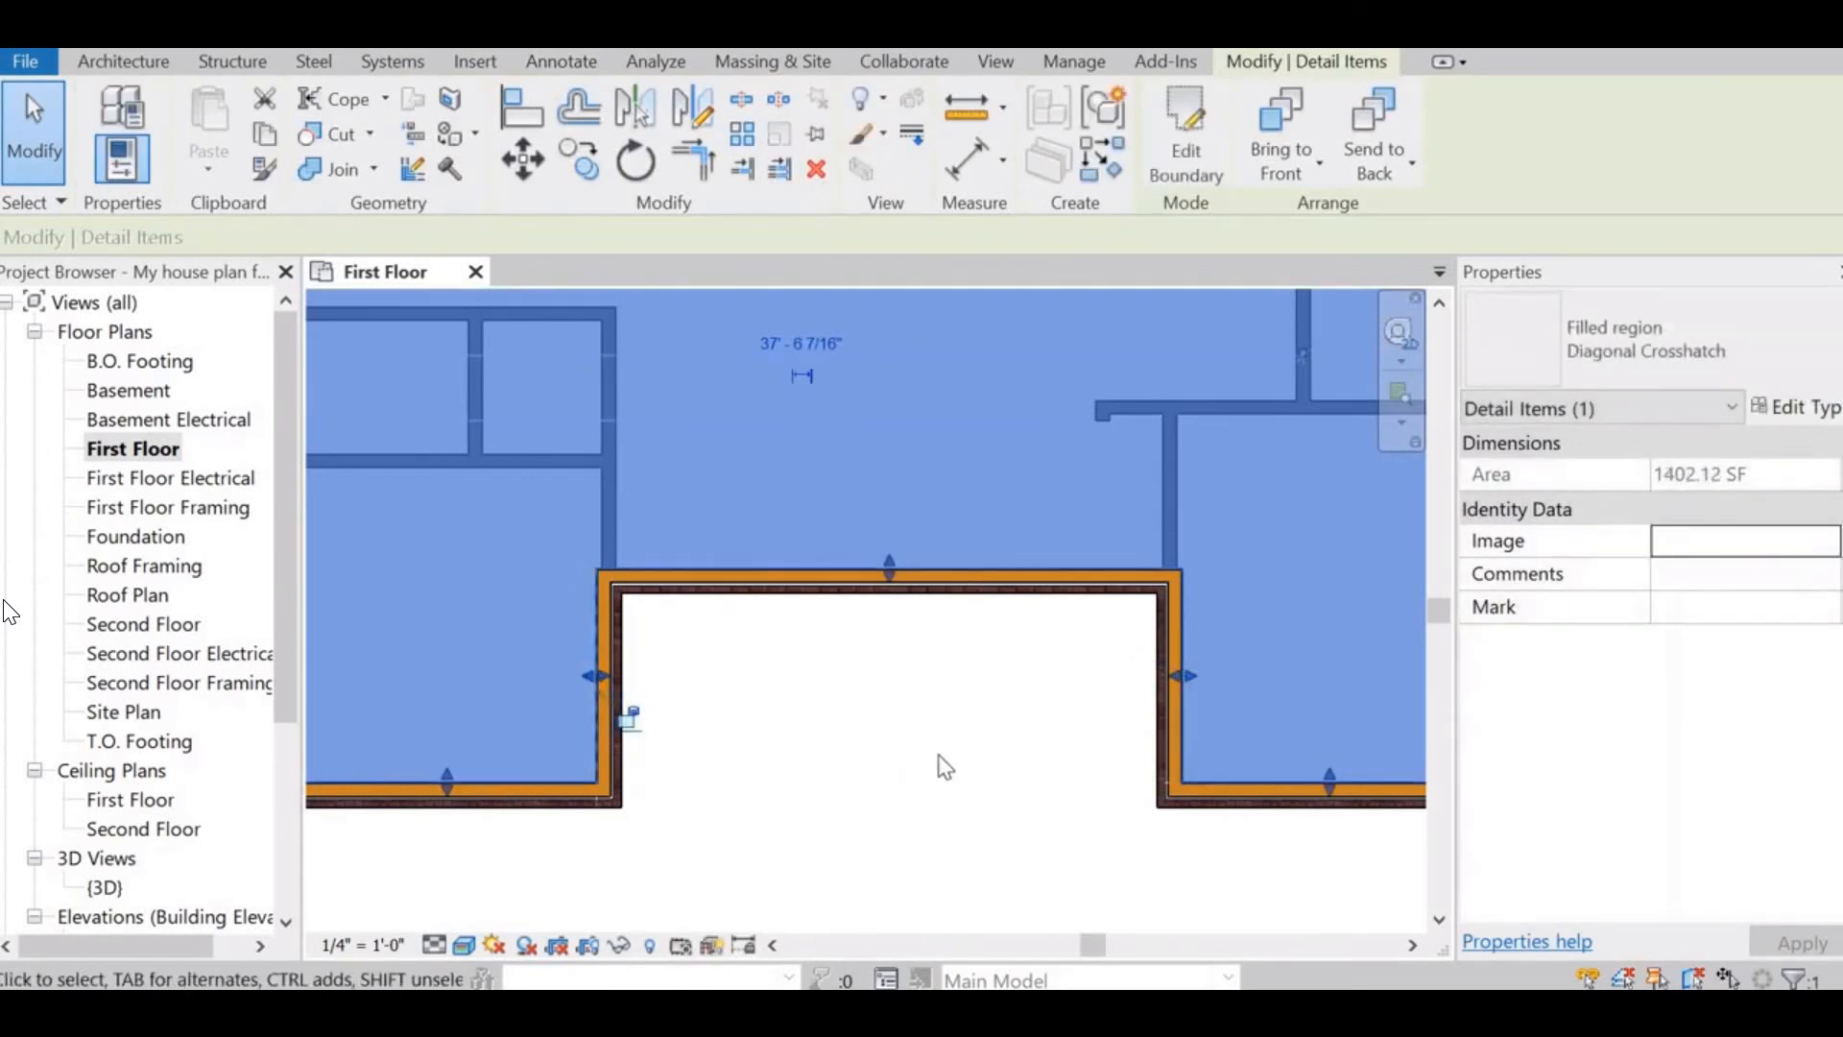
{"action": "left_click", "coordinate": [1039, 736]}
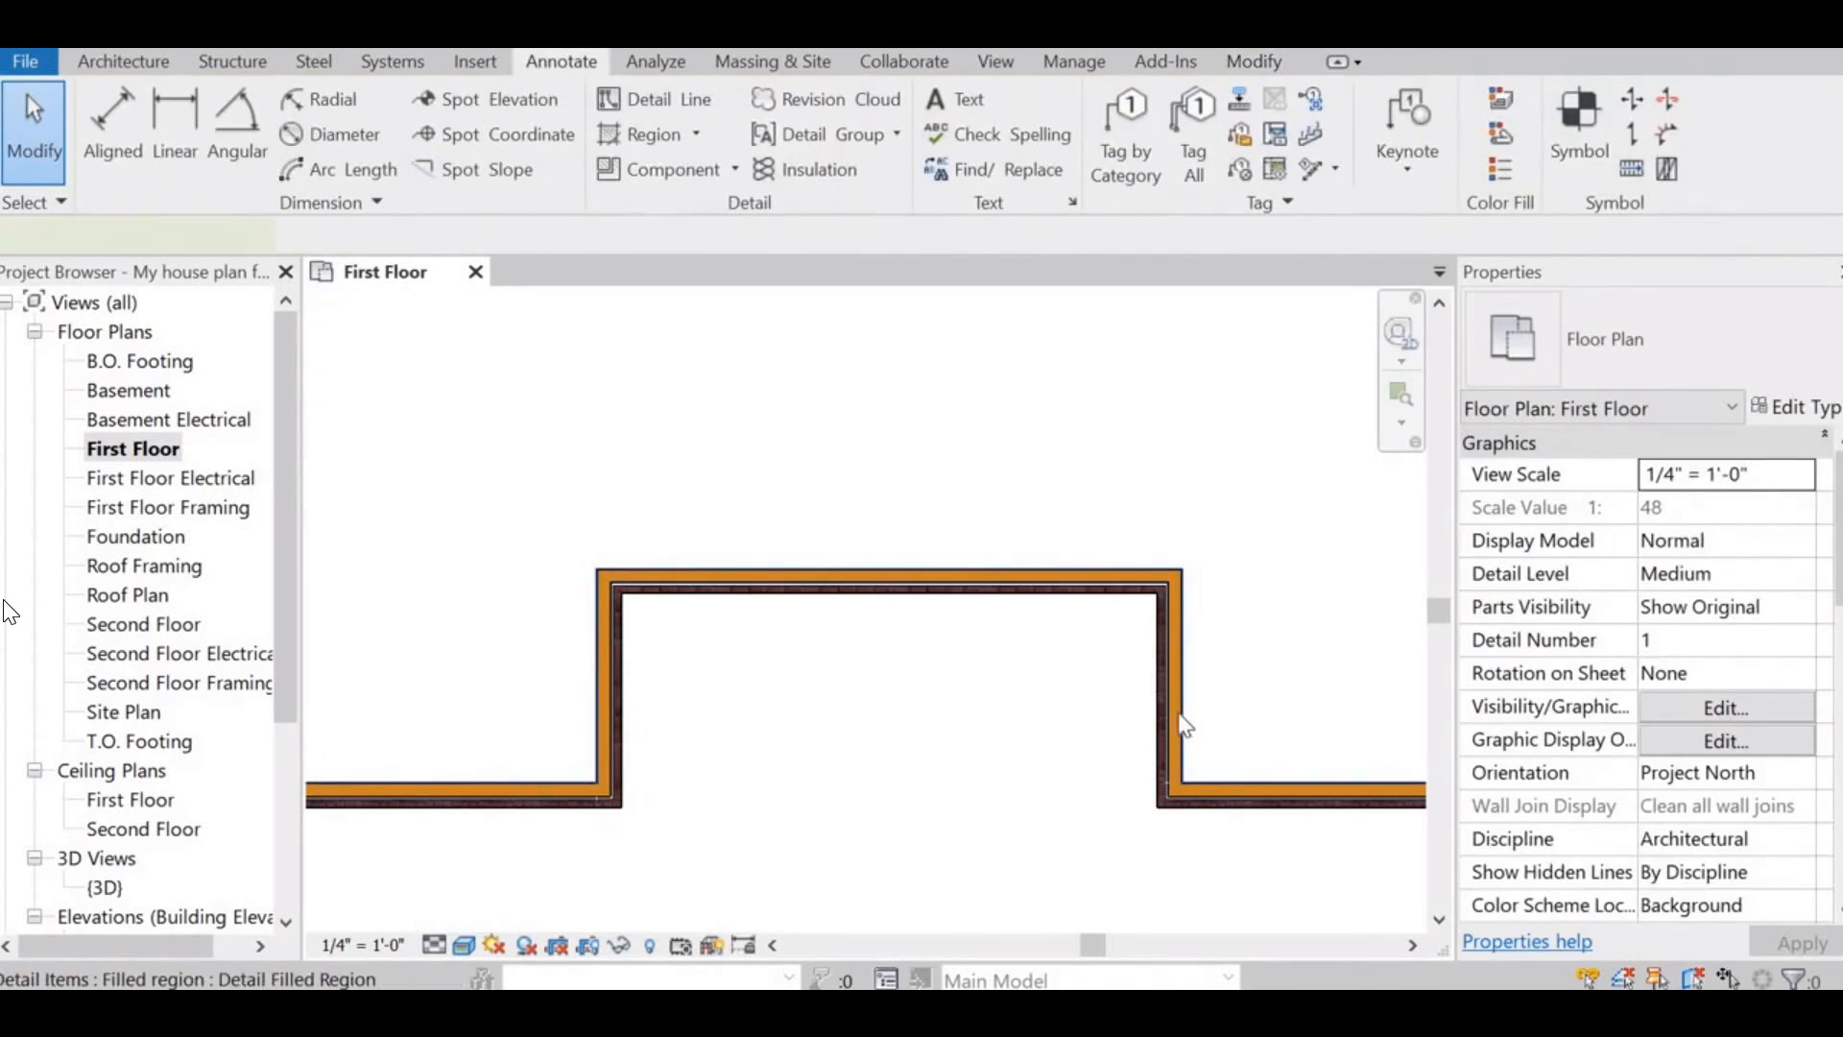
- Pull the filled region's edge back from the left side wall of the front recess and nudge that wall away from the recess's middle
{"action": "left_click", "coordinate": [1186, 727]}
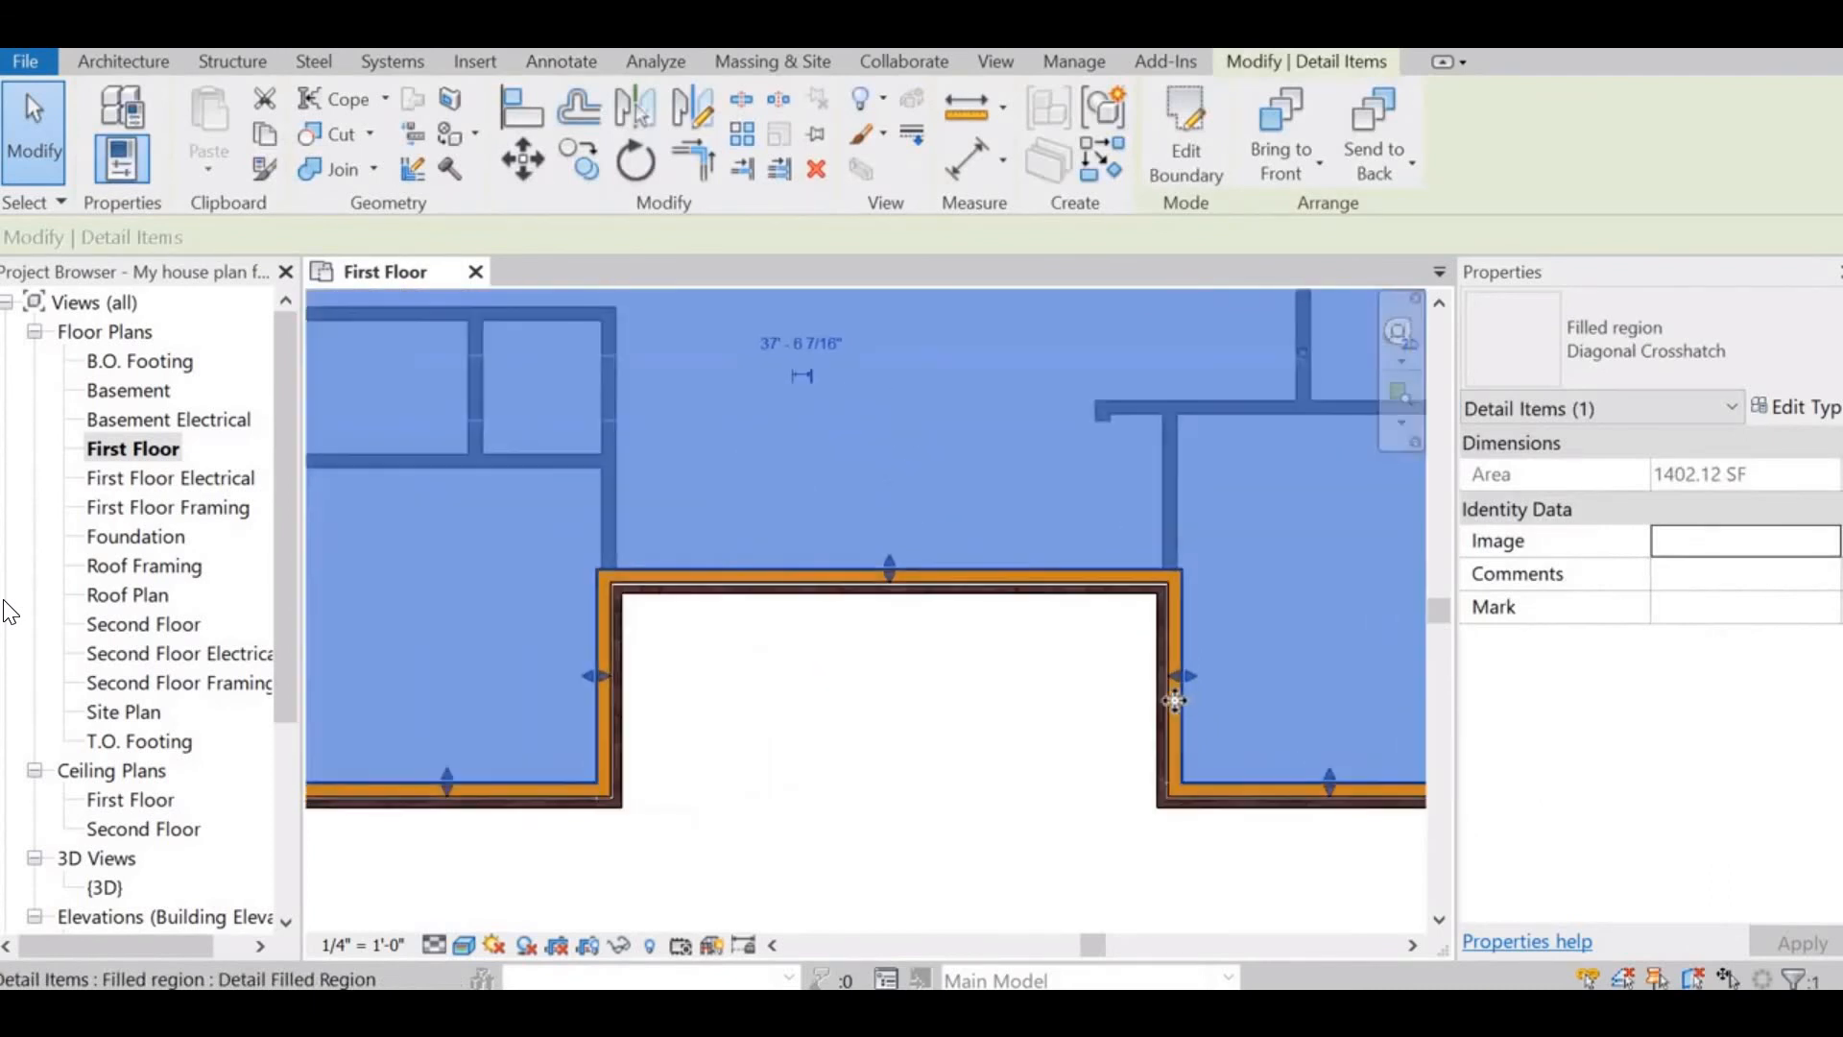
{"action": "left_click", "coordinate": [662, 691]}
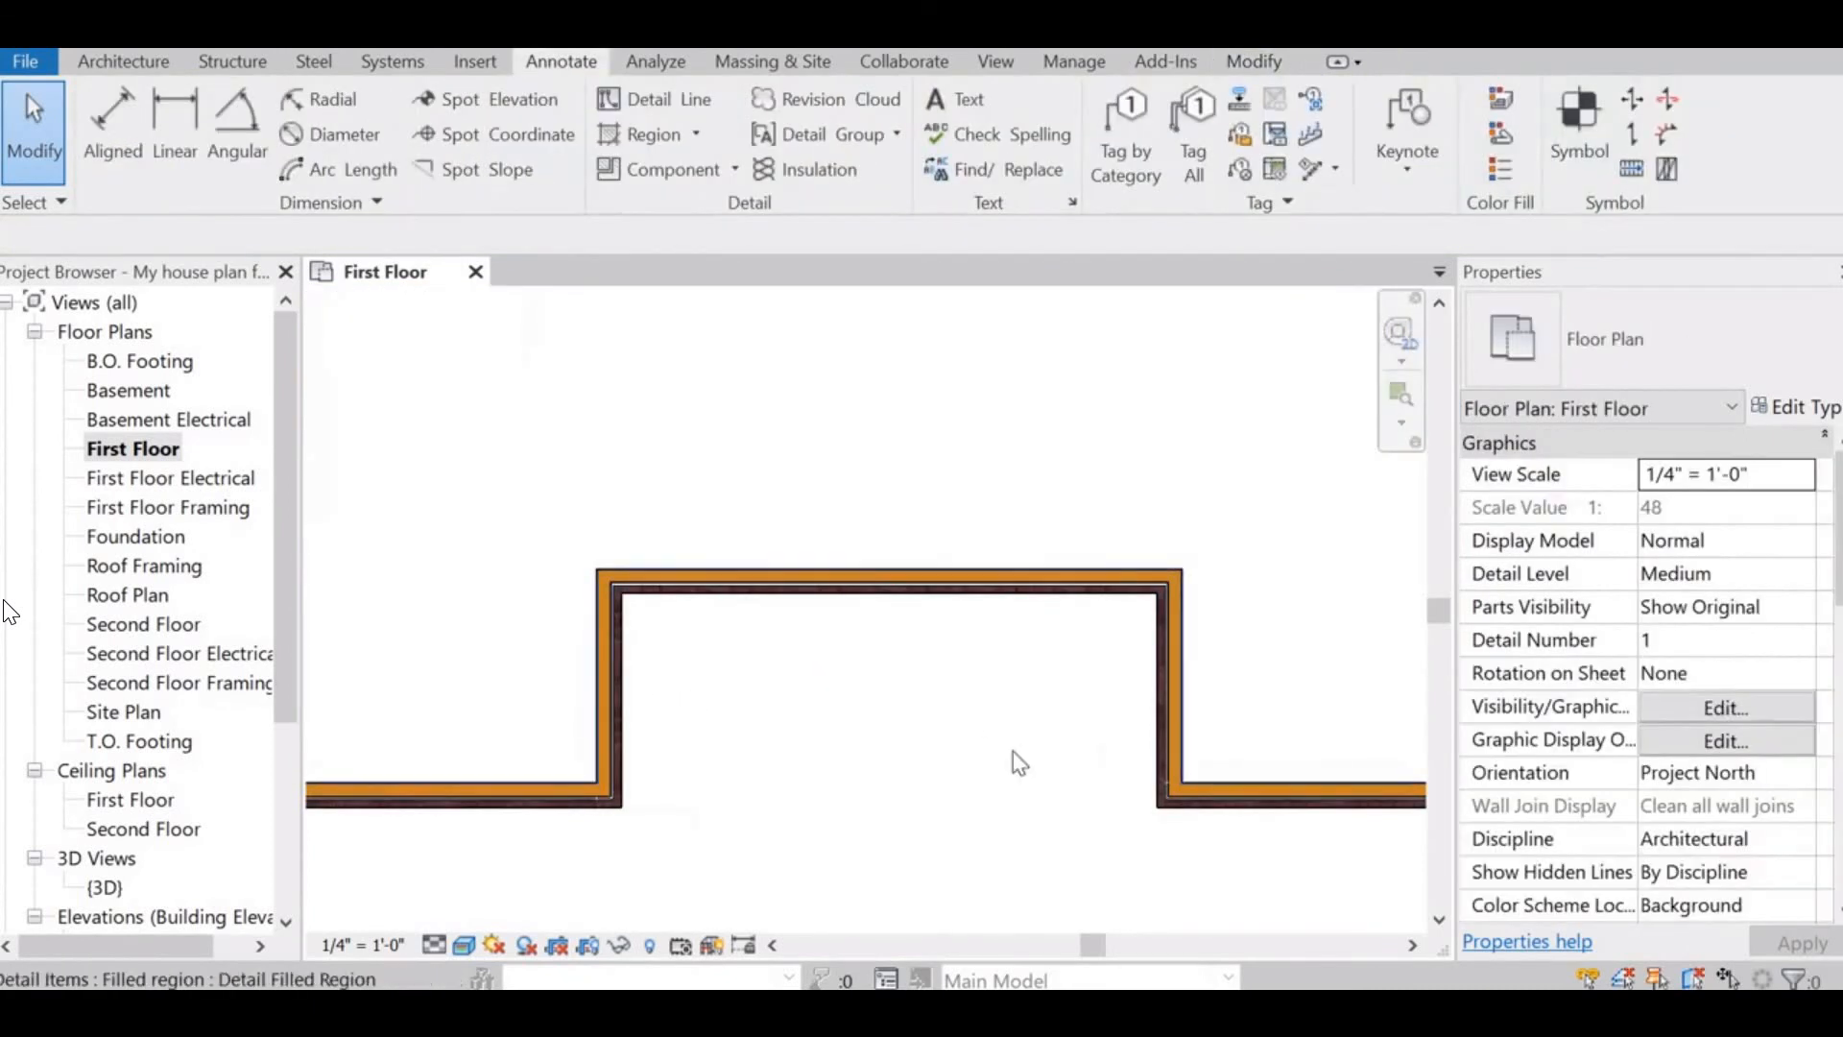
{"action": "left_click", "coordinate": [608, 687]}
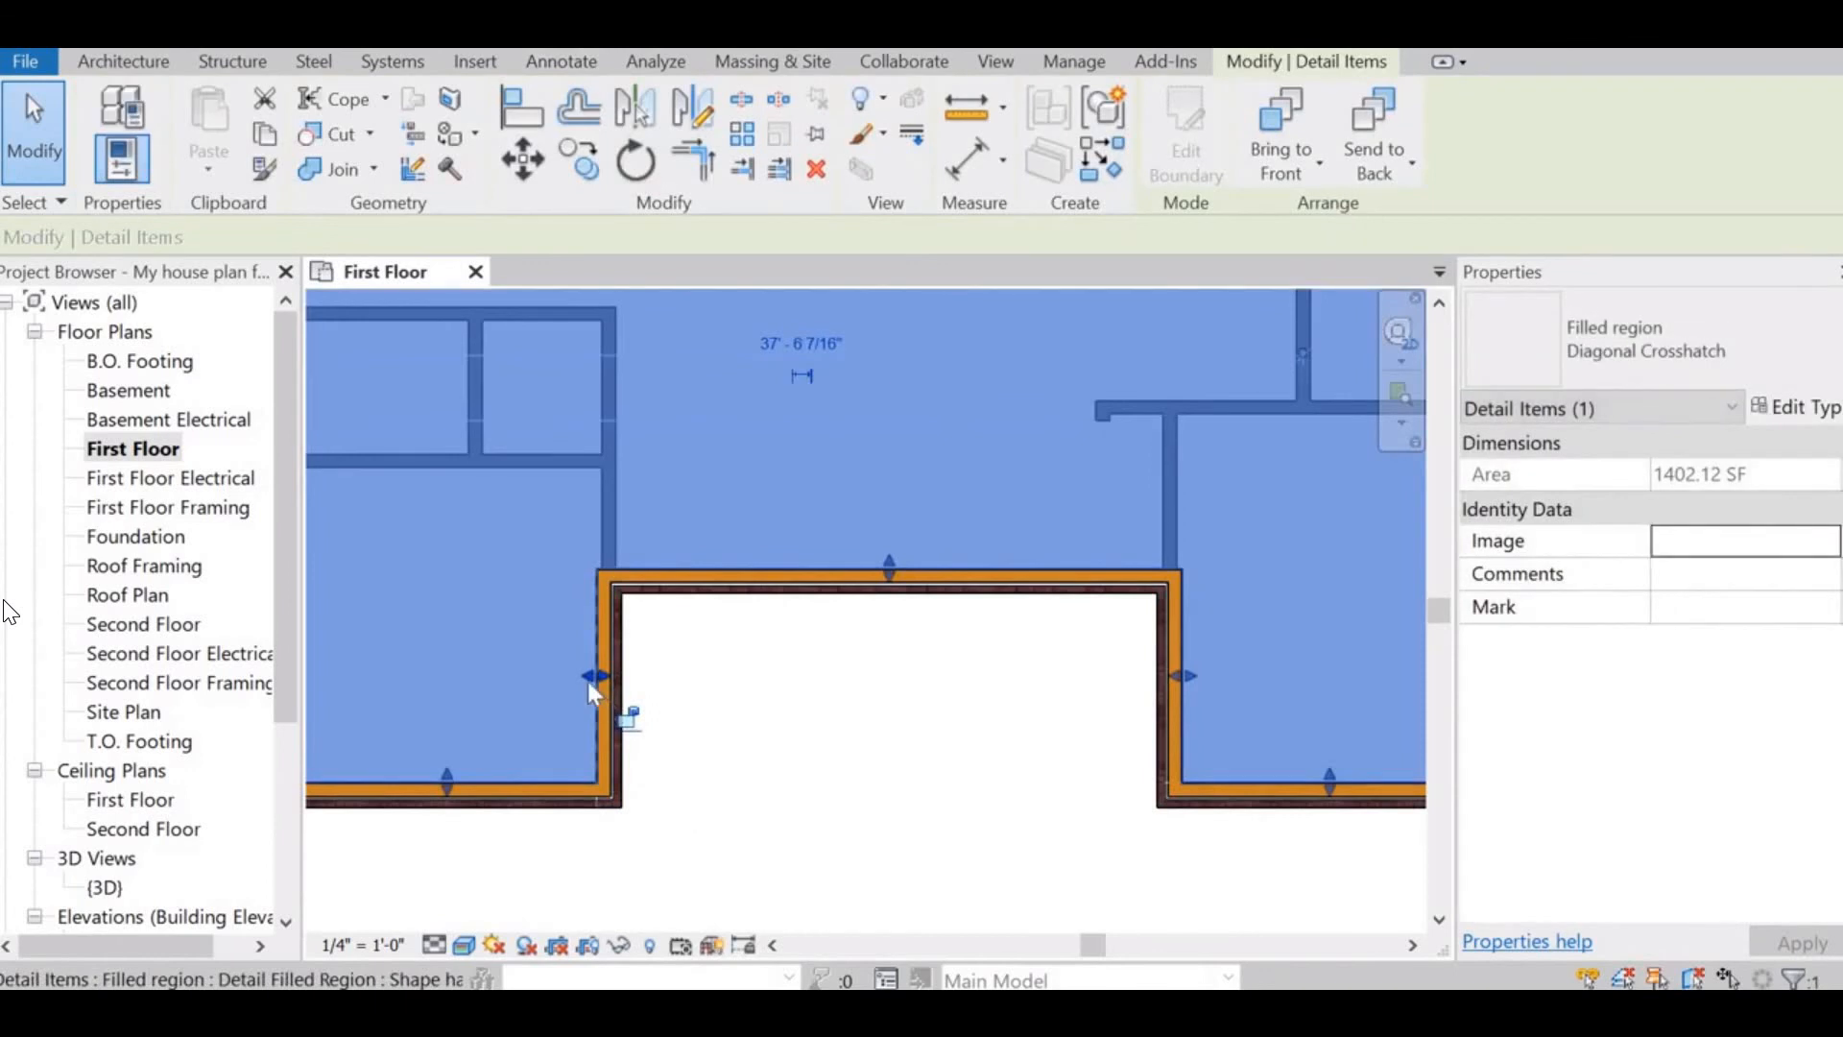
{"action": "left_click_drag", "start_coordinate": [587, 677], "coordinate": [574, 677]}
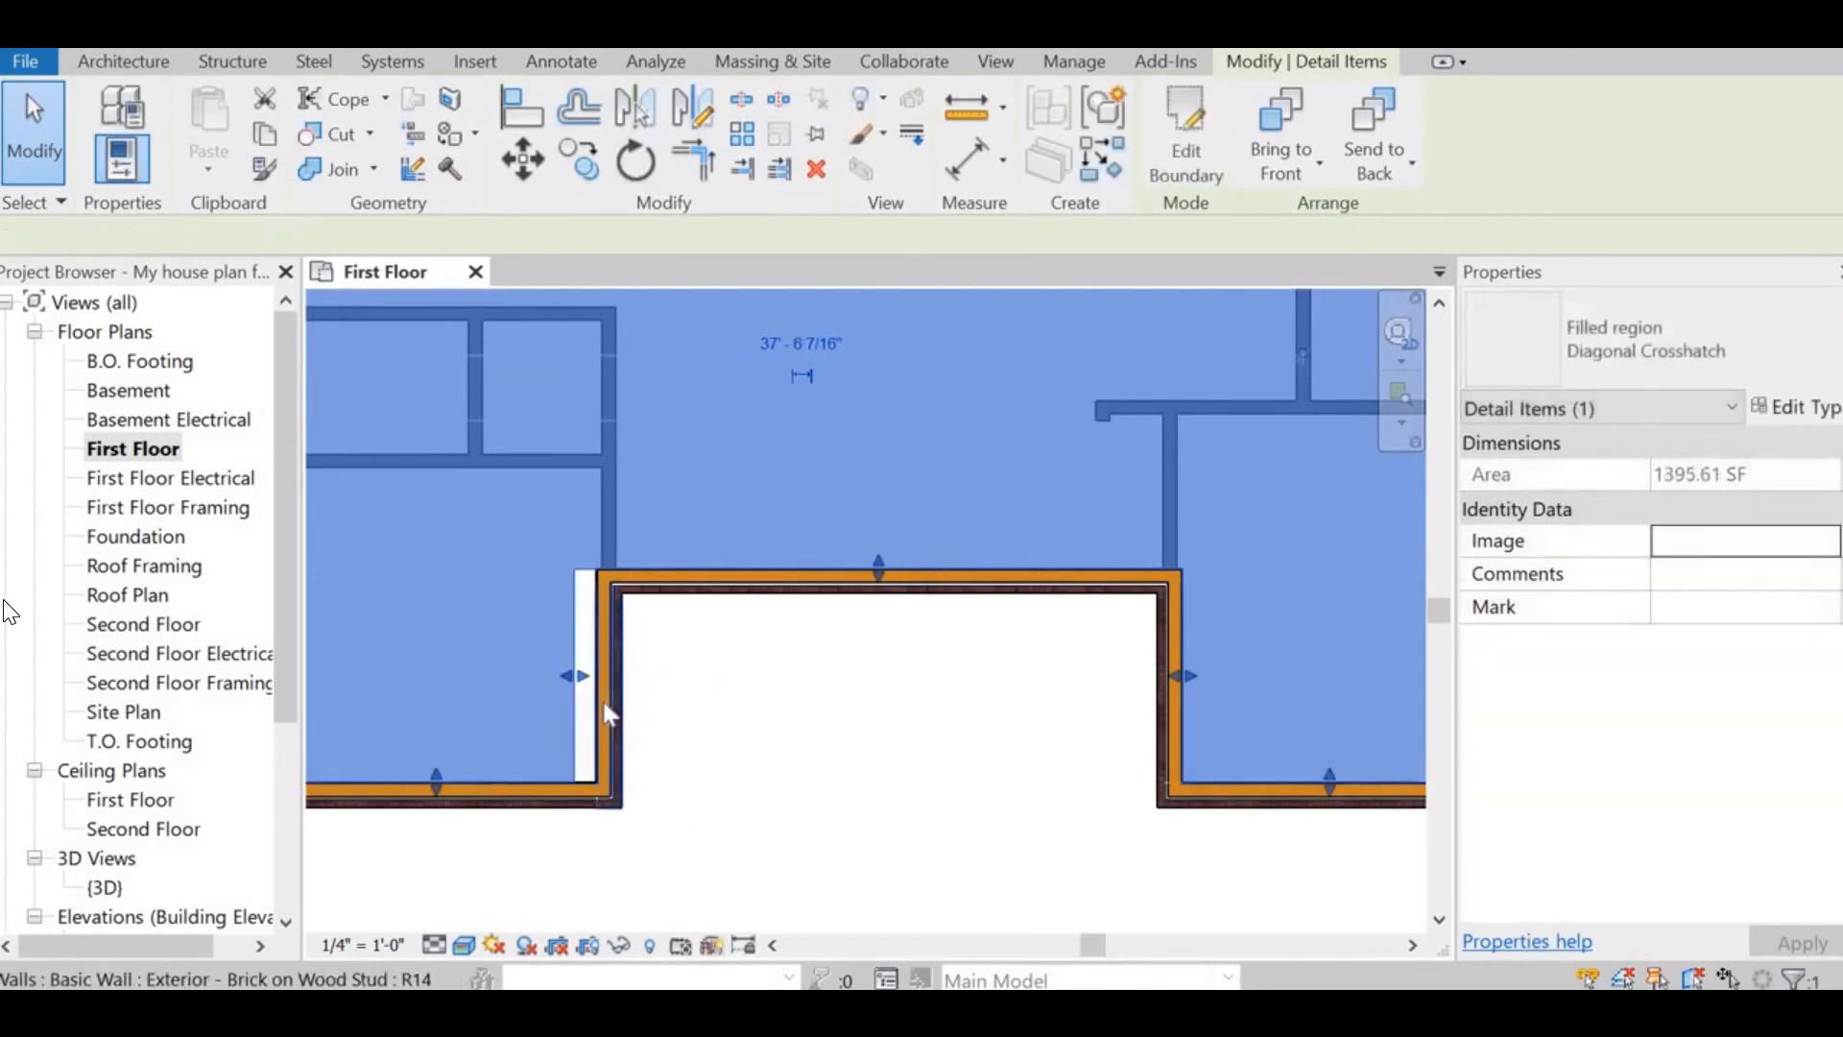
{"action": "left_click", "coordinate": [604, 691]}
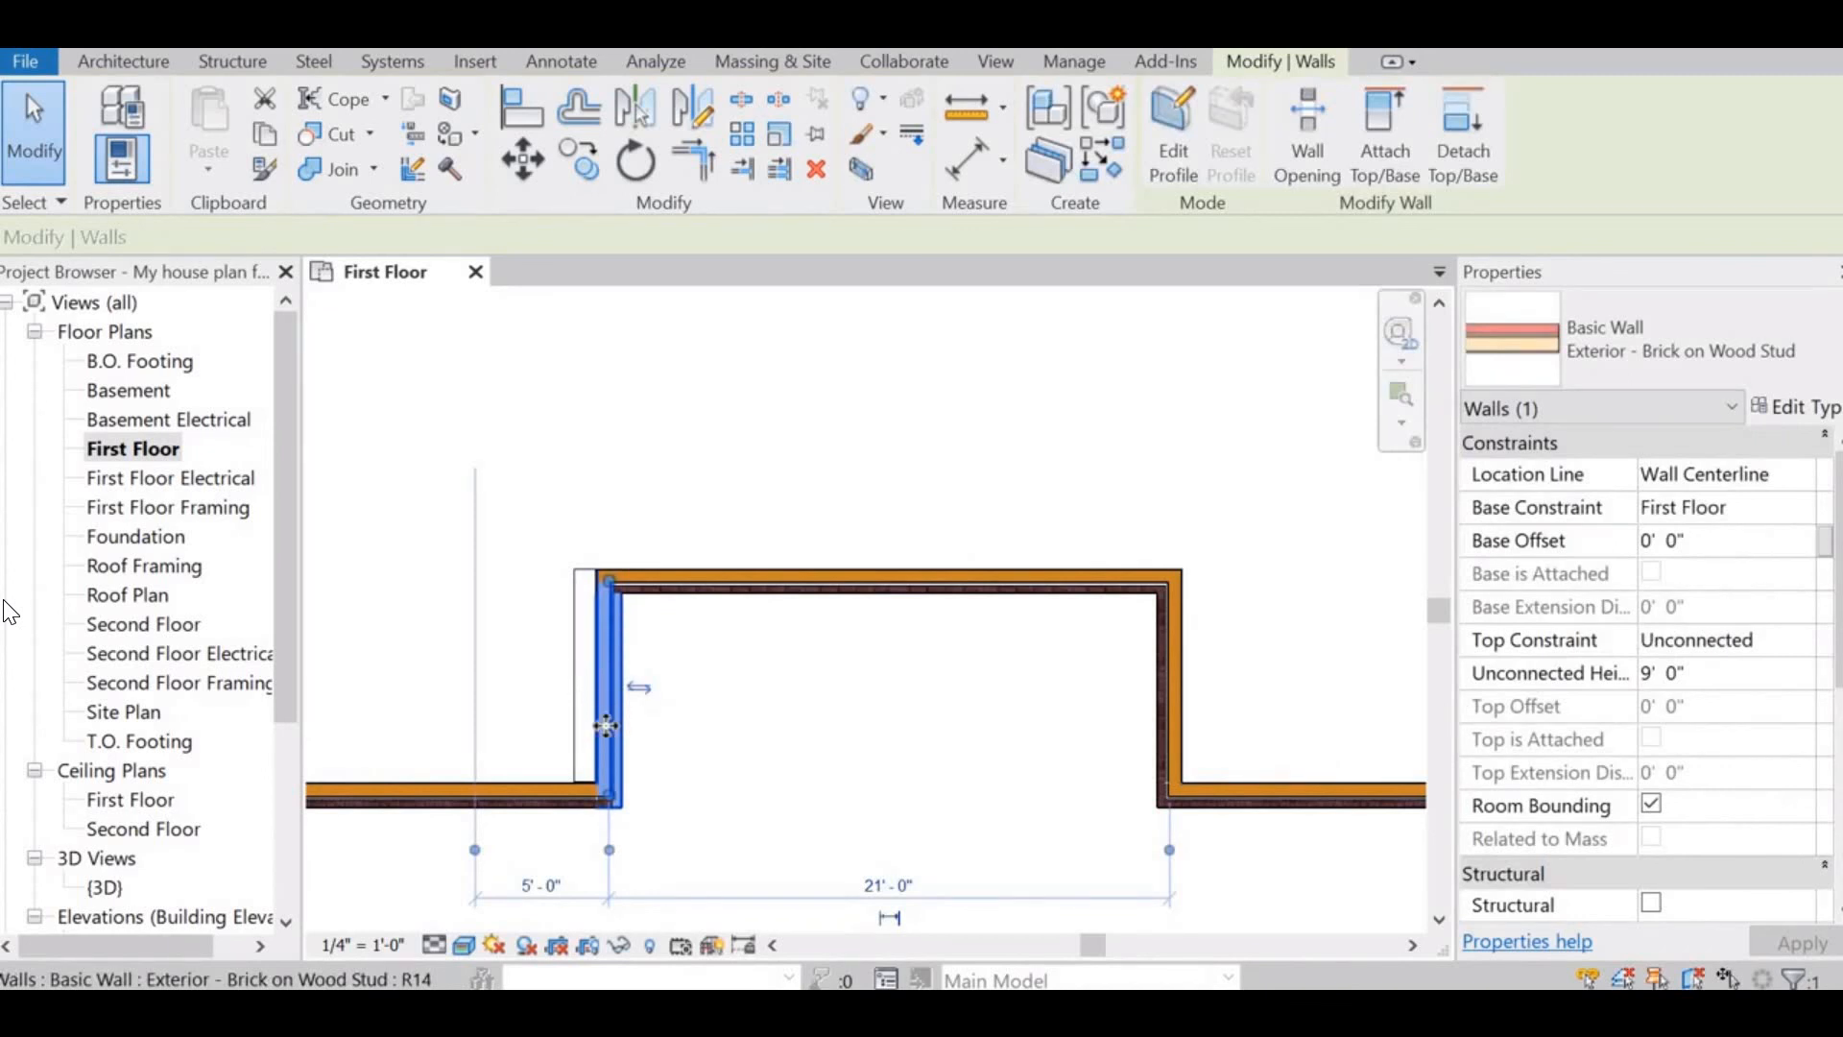
{"action": "key", "text": "Left"}
{"action": "key", "text": "Escape"}
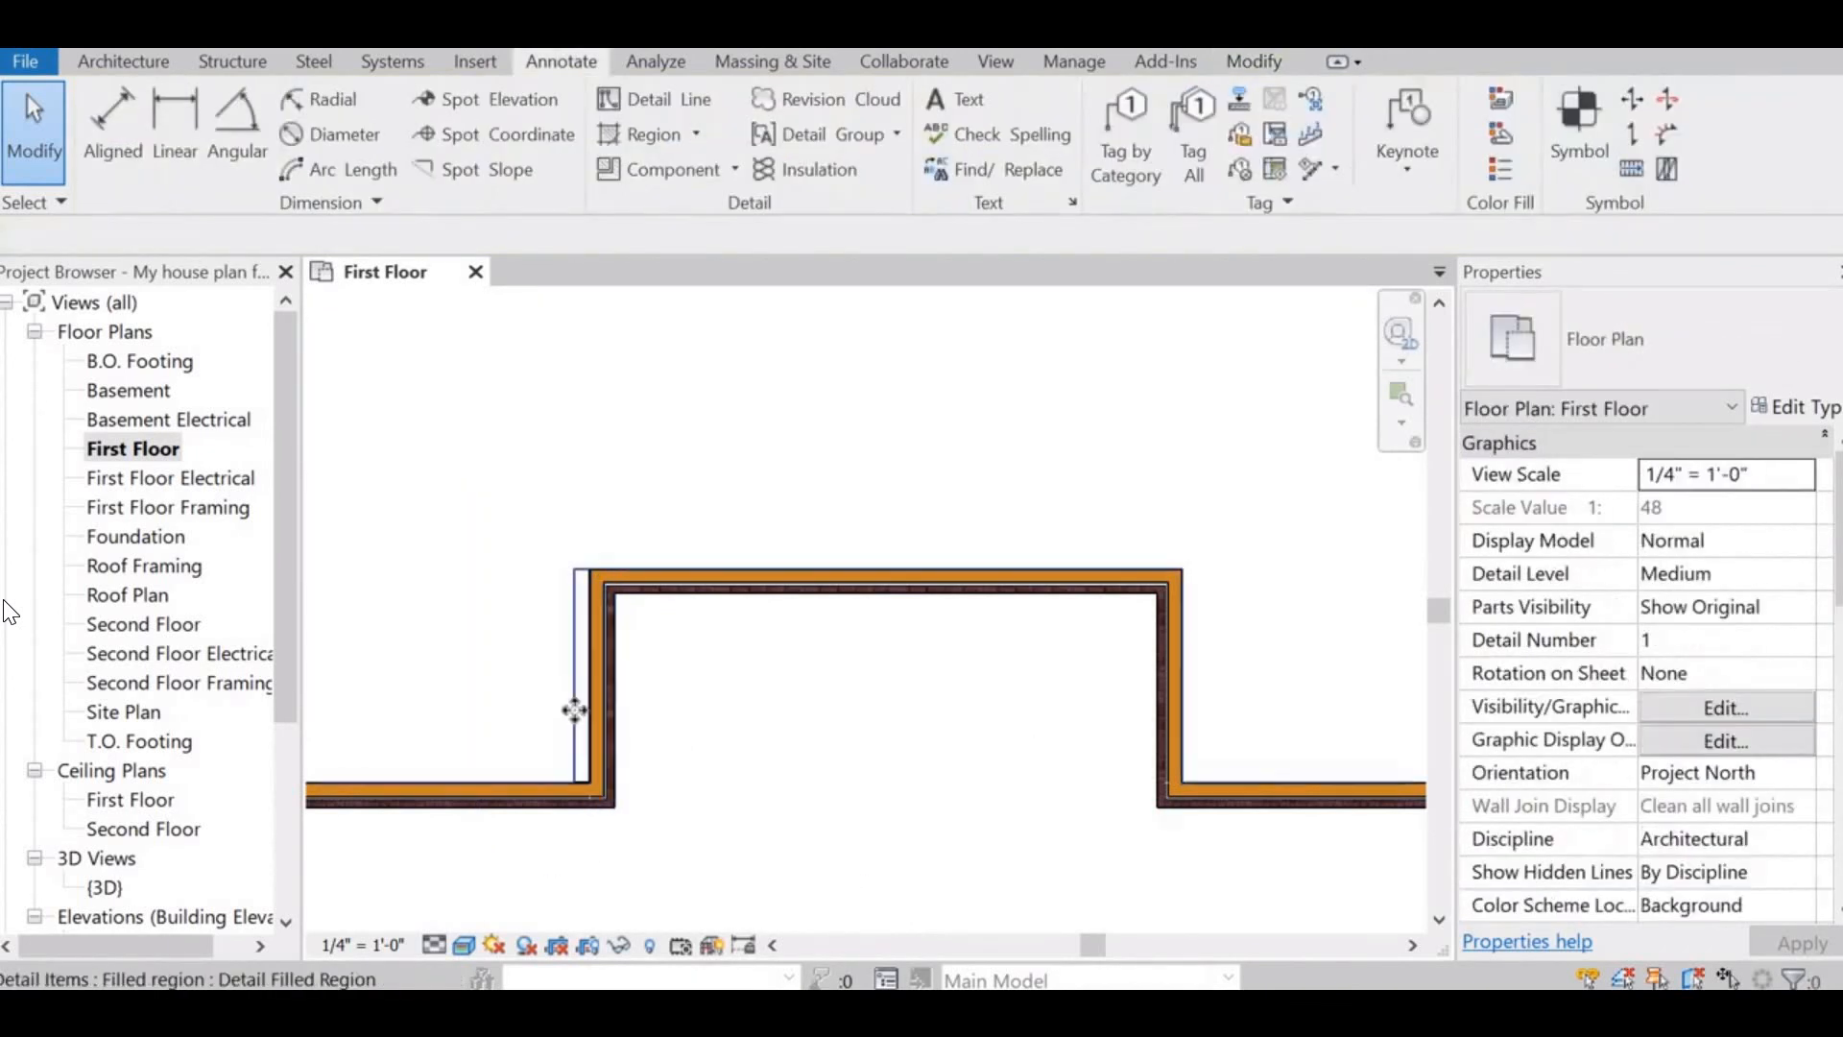
- Extend the filled region's edge to the inner face of the moved left recess wall and reselect the region to check its area
{"action": "left_click", "coordinate": [584, 683]}
{"action": "left_click_drag", "start_coordinate": [585, 686], "coordinate": [619, 718]}
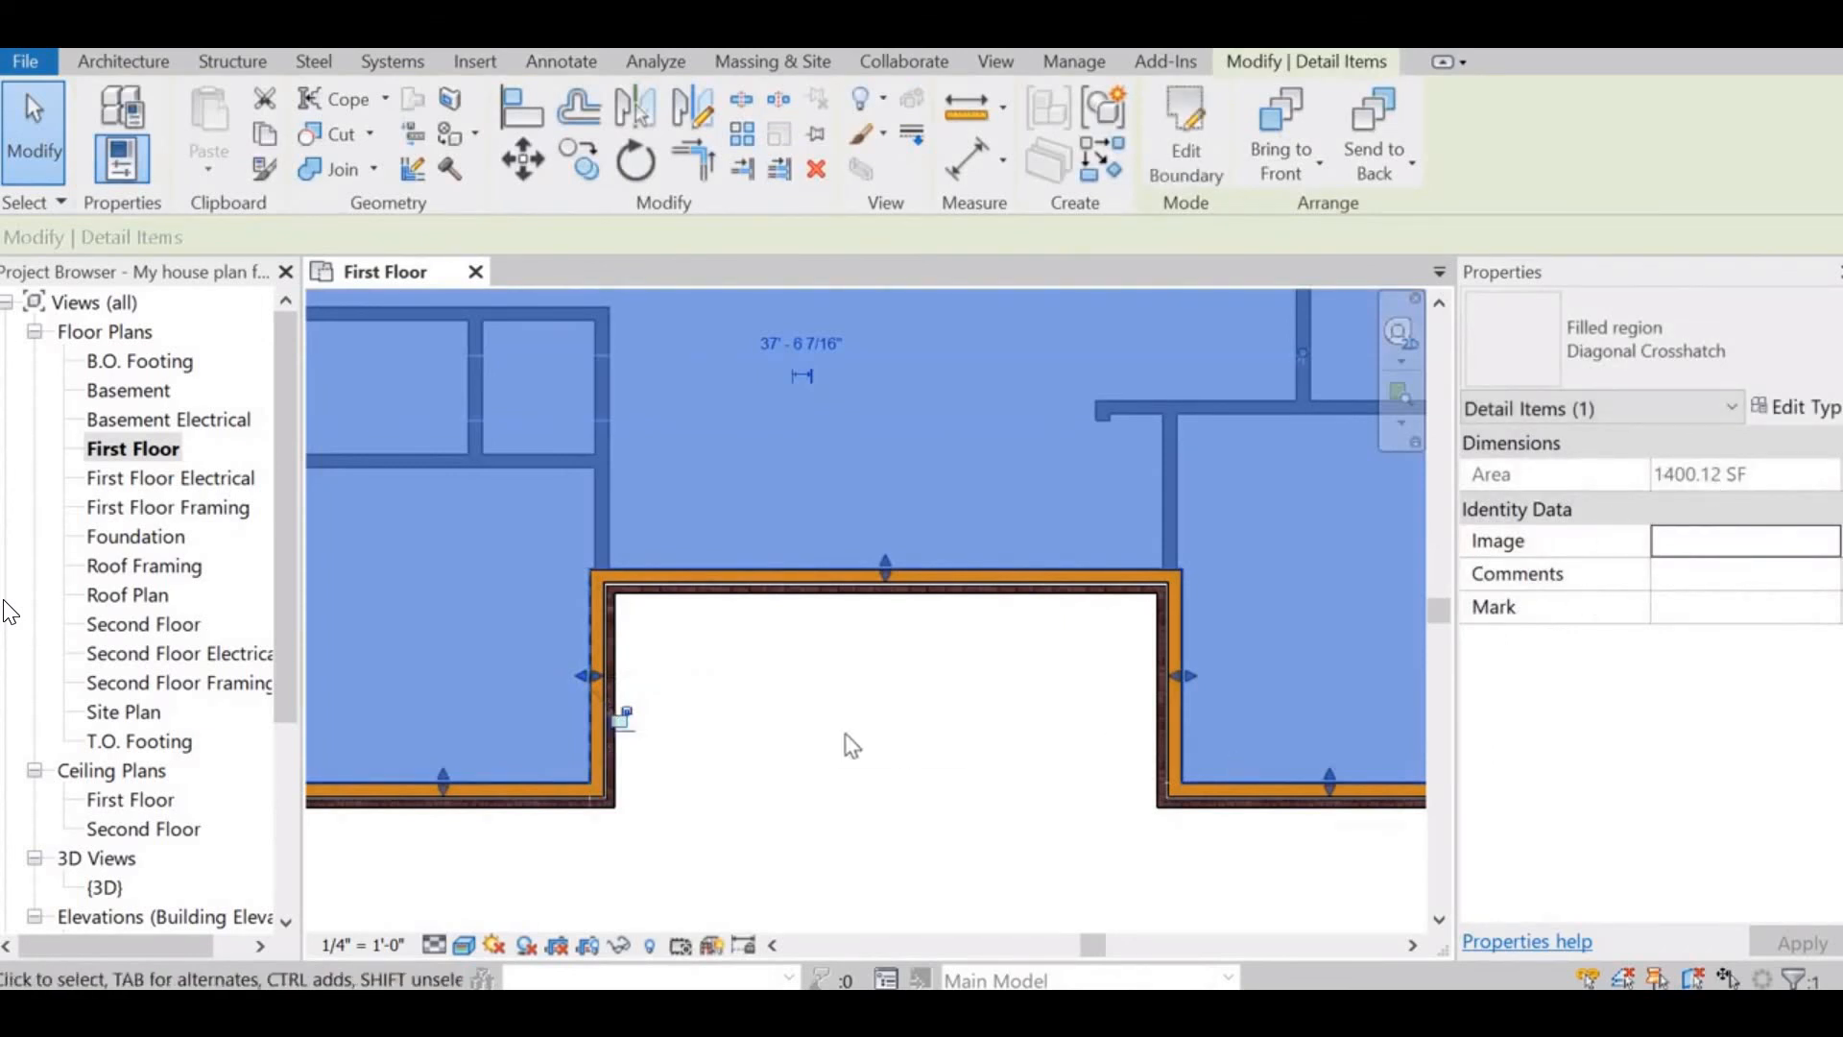
{"action": "left_click", "coordinate": [693, 710]}
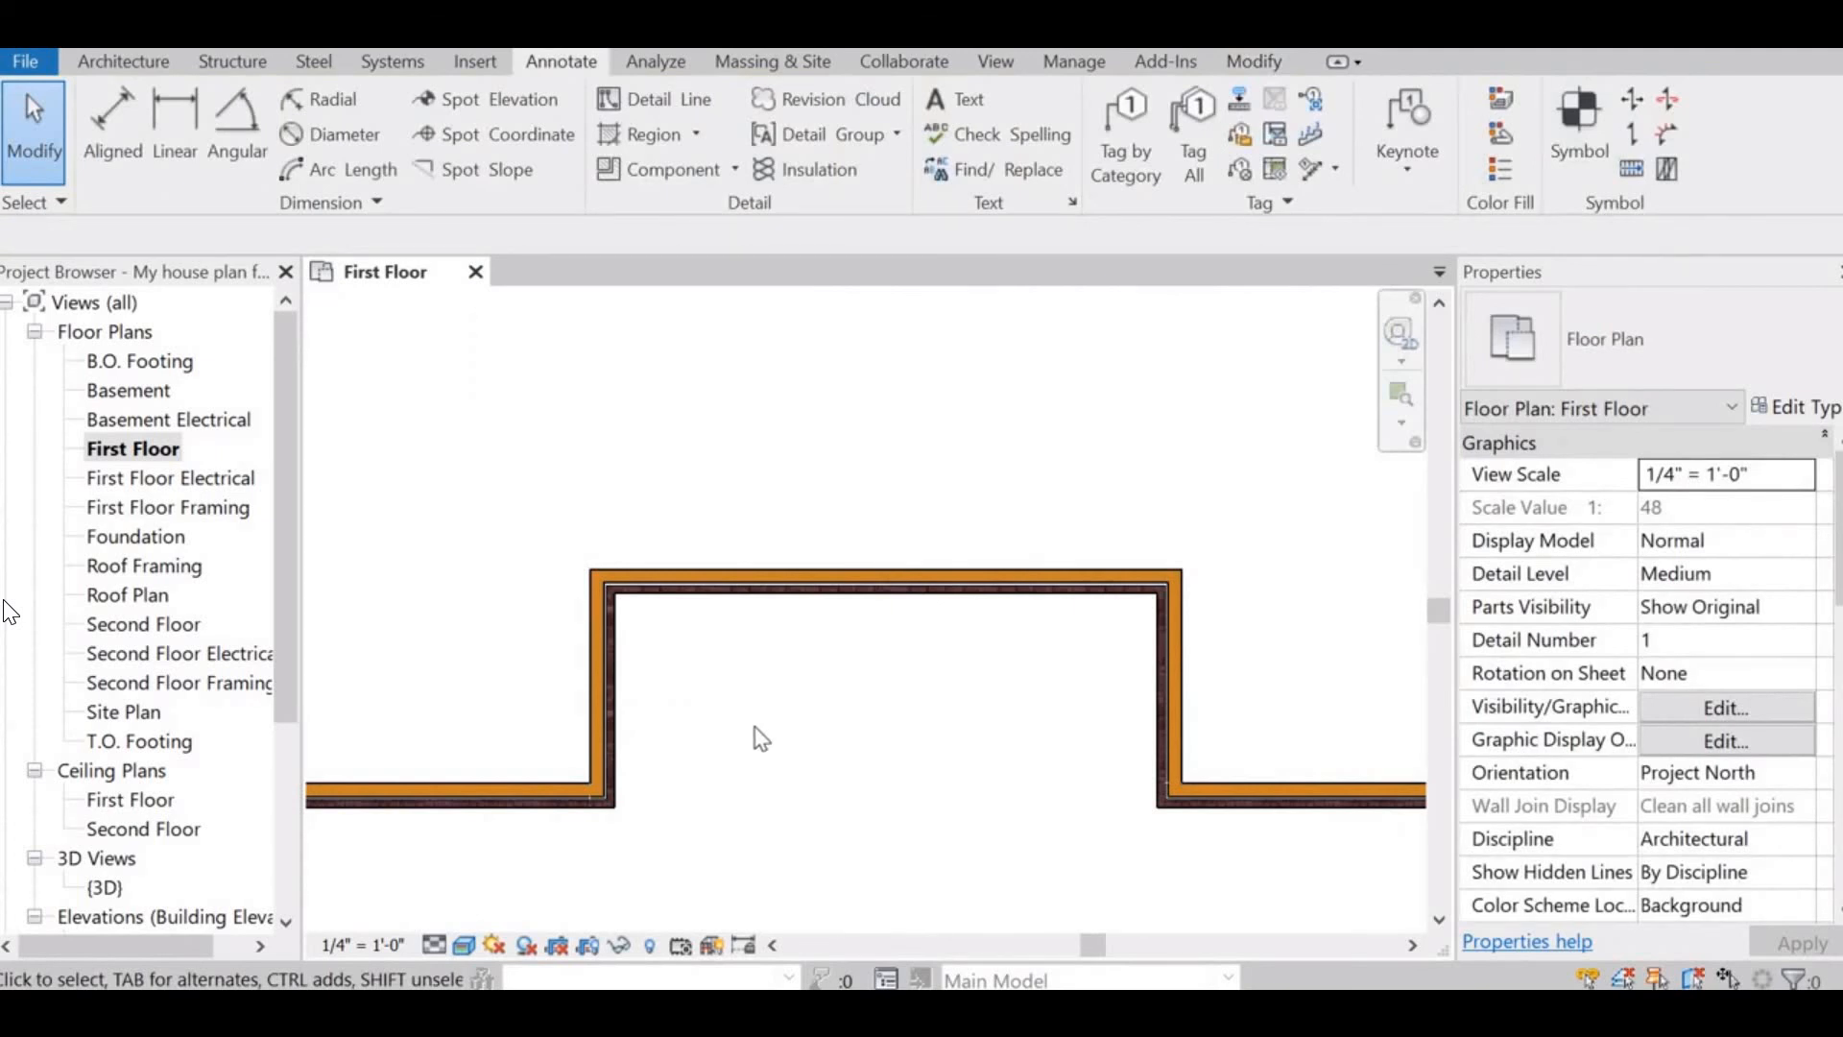
{"action": "scroll", "coordinate": [761, 739], "scroll_direction": "down", "scroll_amount": 1}
{"action": "scroll", "coordinate": [843, 749], "scroll_direction": "down", "scroll_amount": 3}
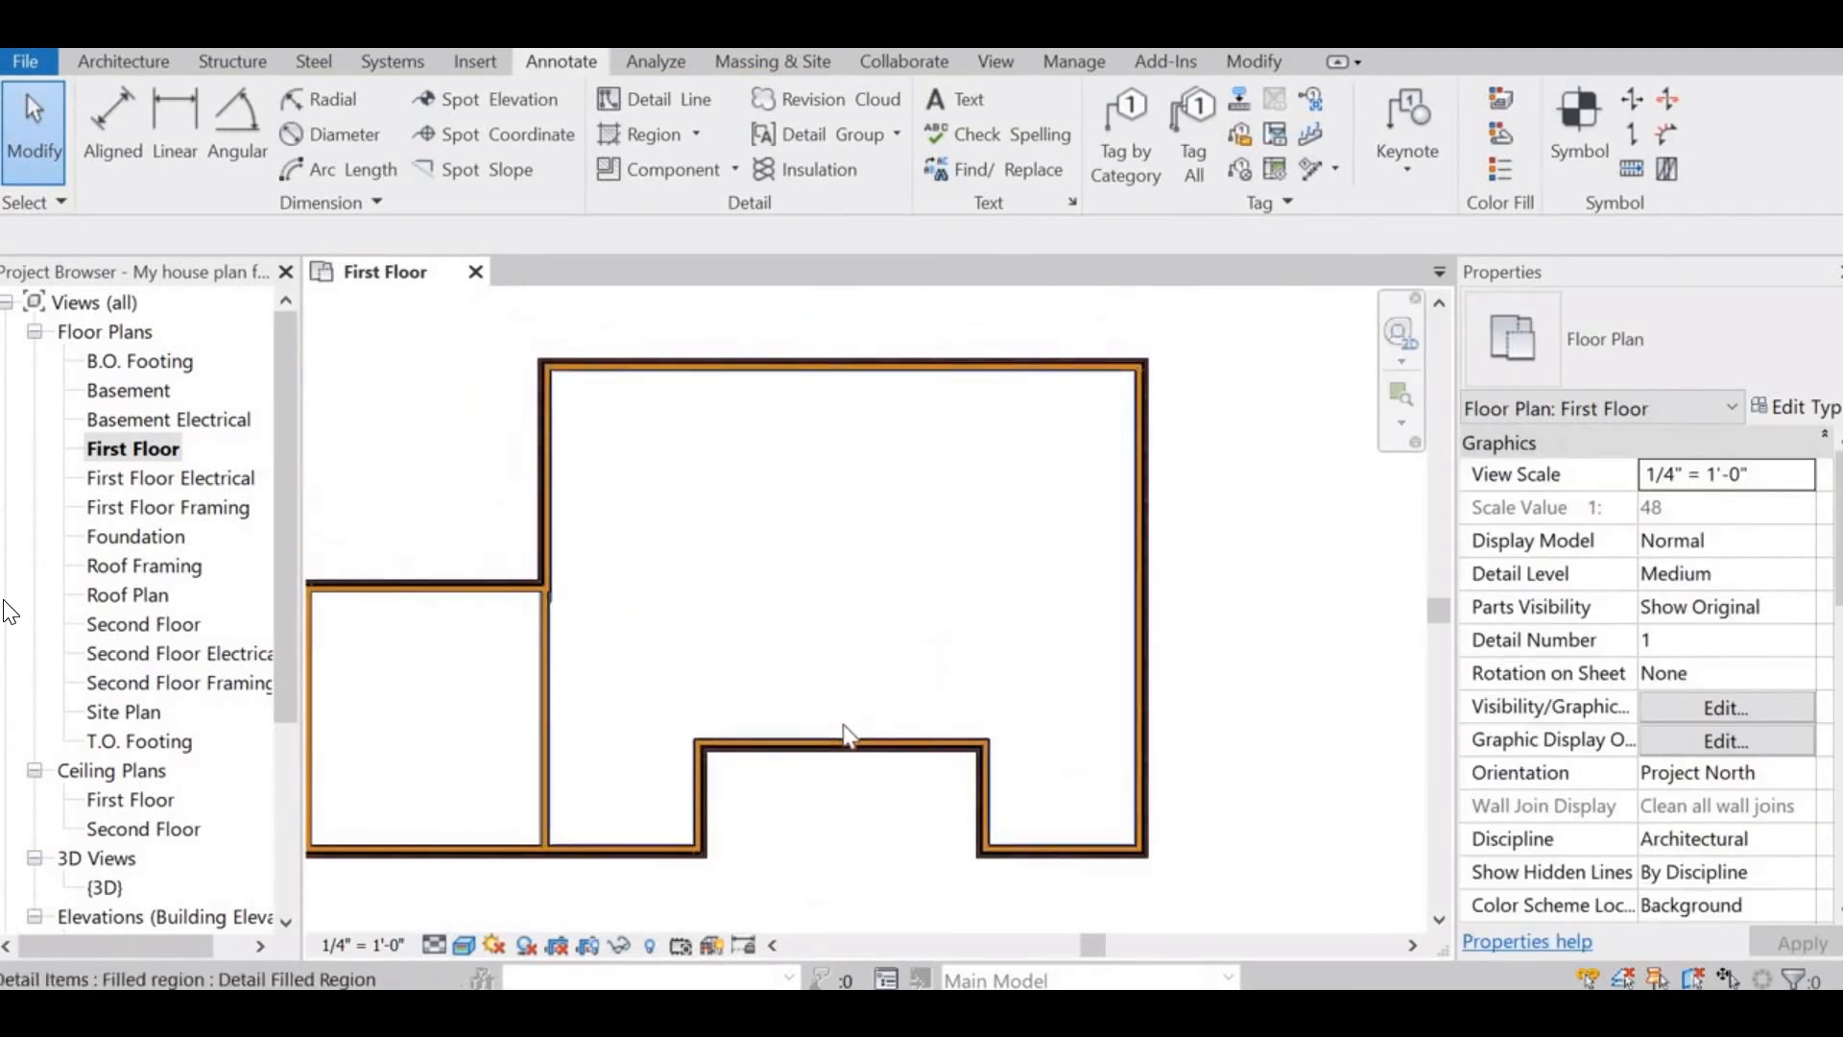
{"action": "left_click", "coordinate": [845, 736]}
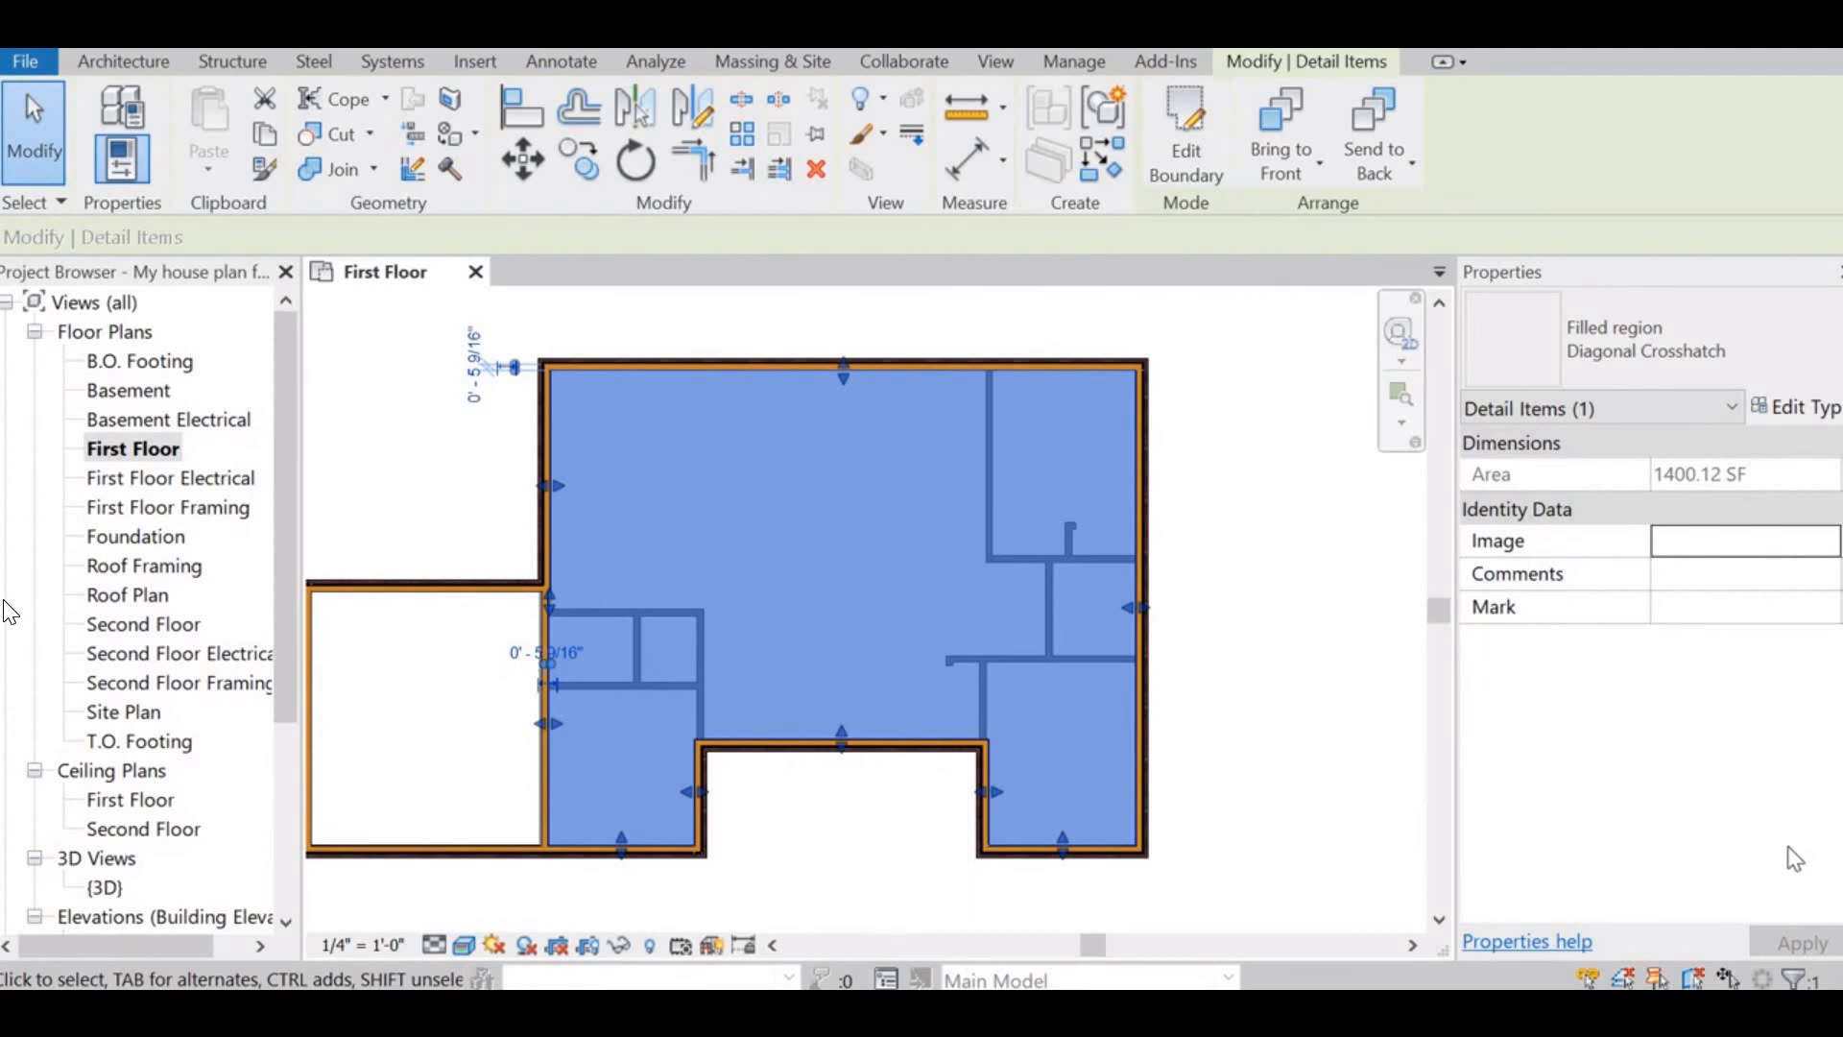
- Delete the filled region from the first floor plan
{"action": "left_click", "coordinate": [1241, 765]}
{"action": "left_click", "coordinate": [1074, 661]}
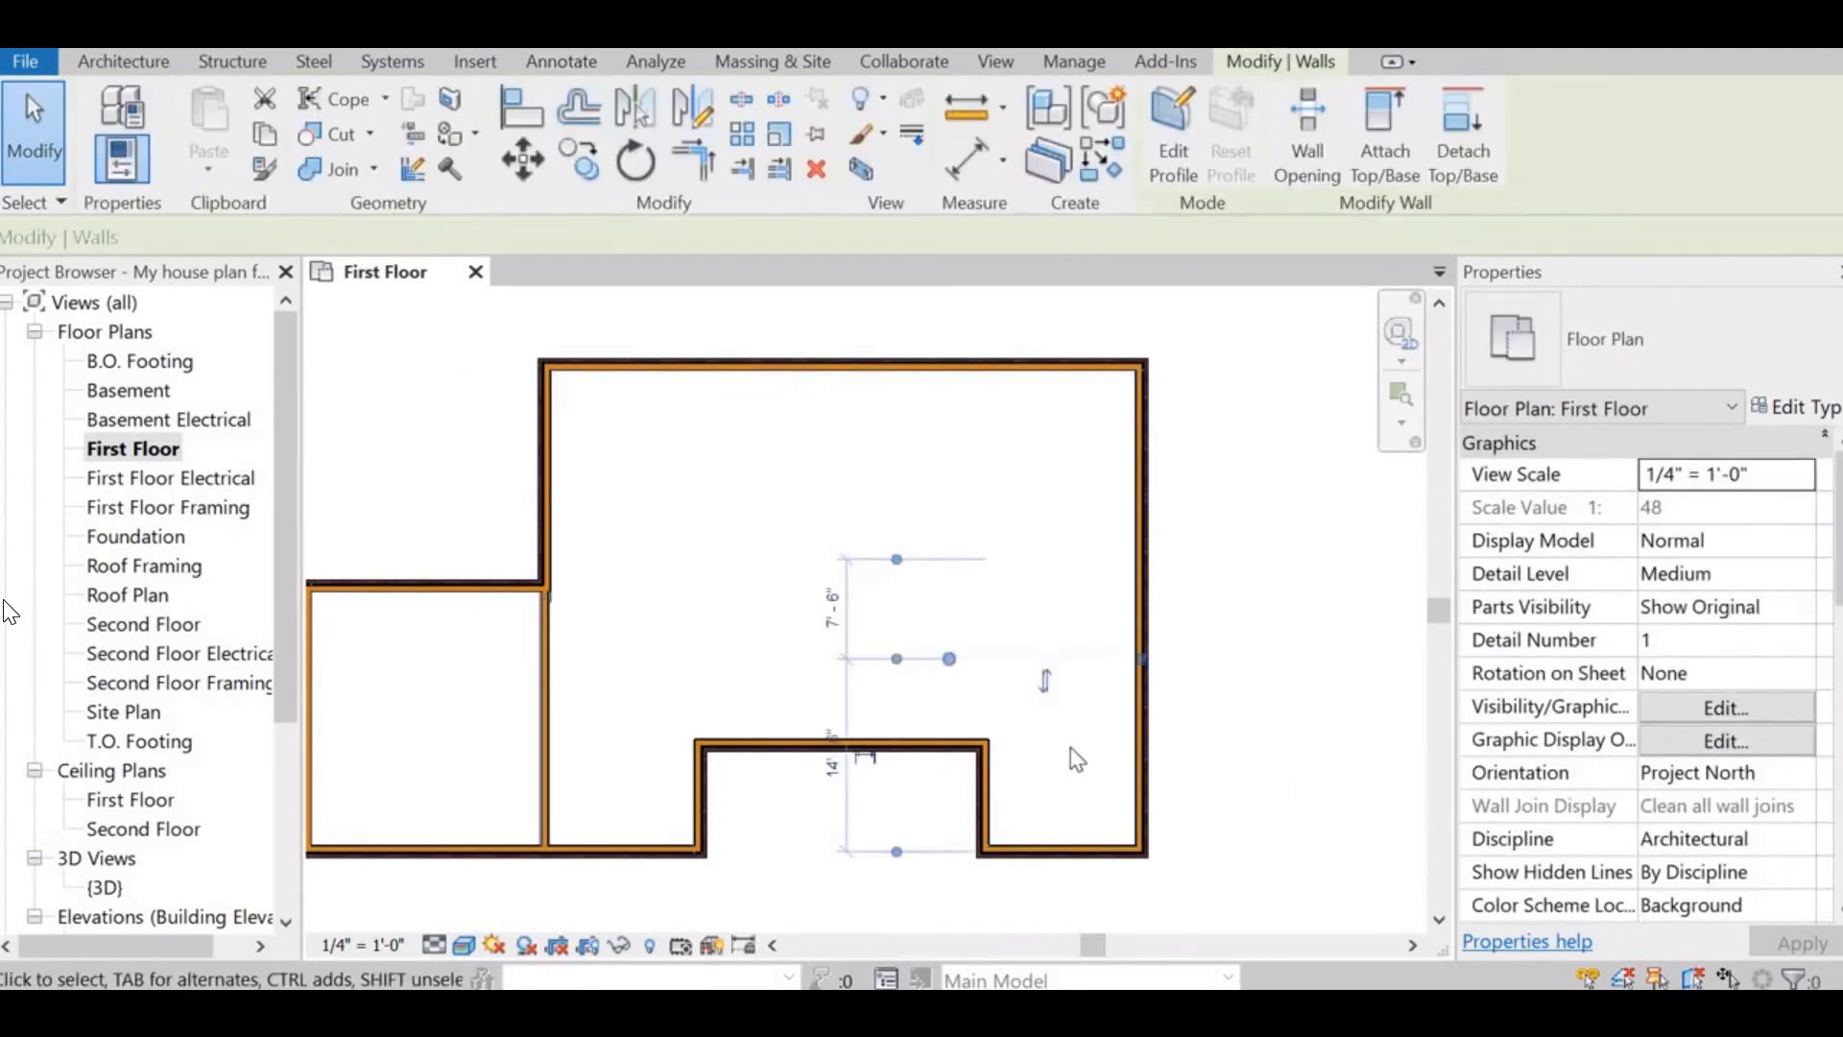
{"action": "left_click", "coordinate": [662, 777]}
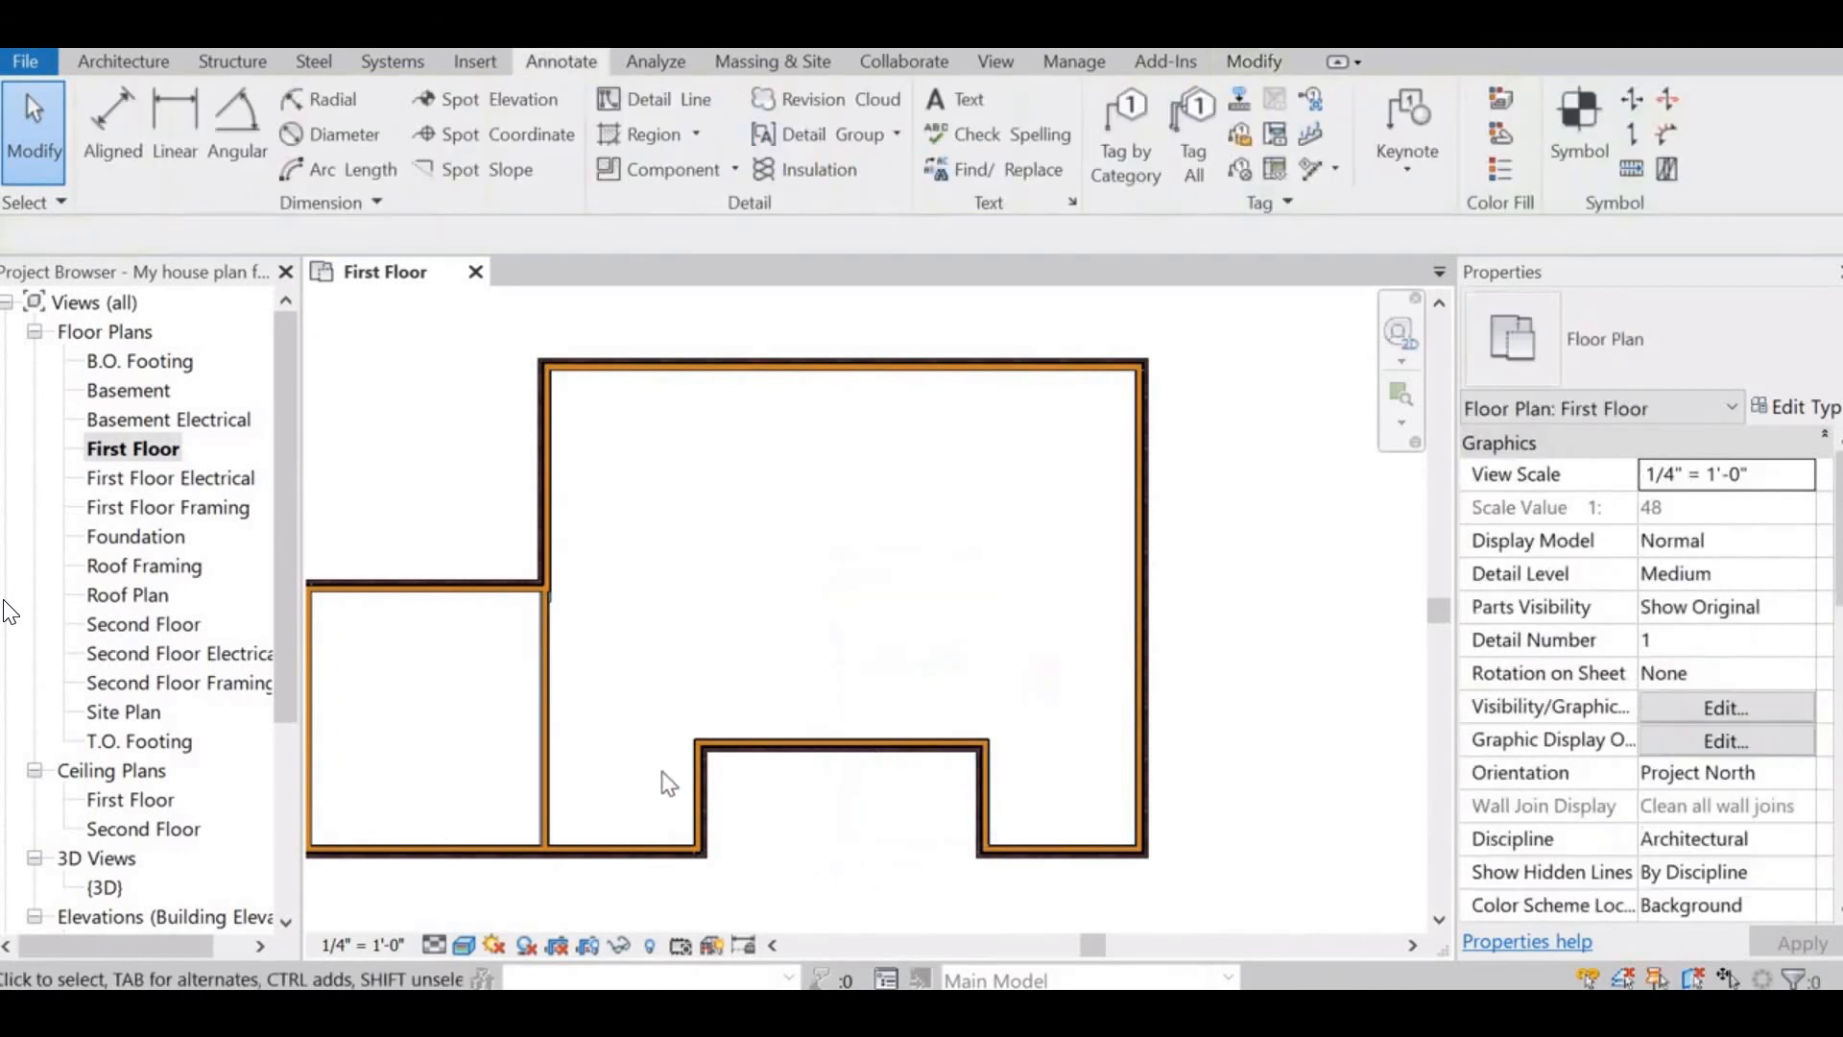
{"action": "left_click", "coordinate": [683, 840]}
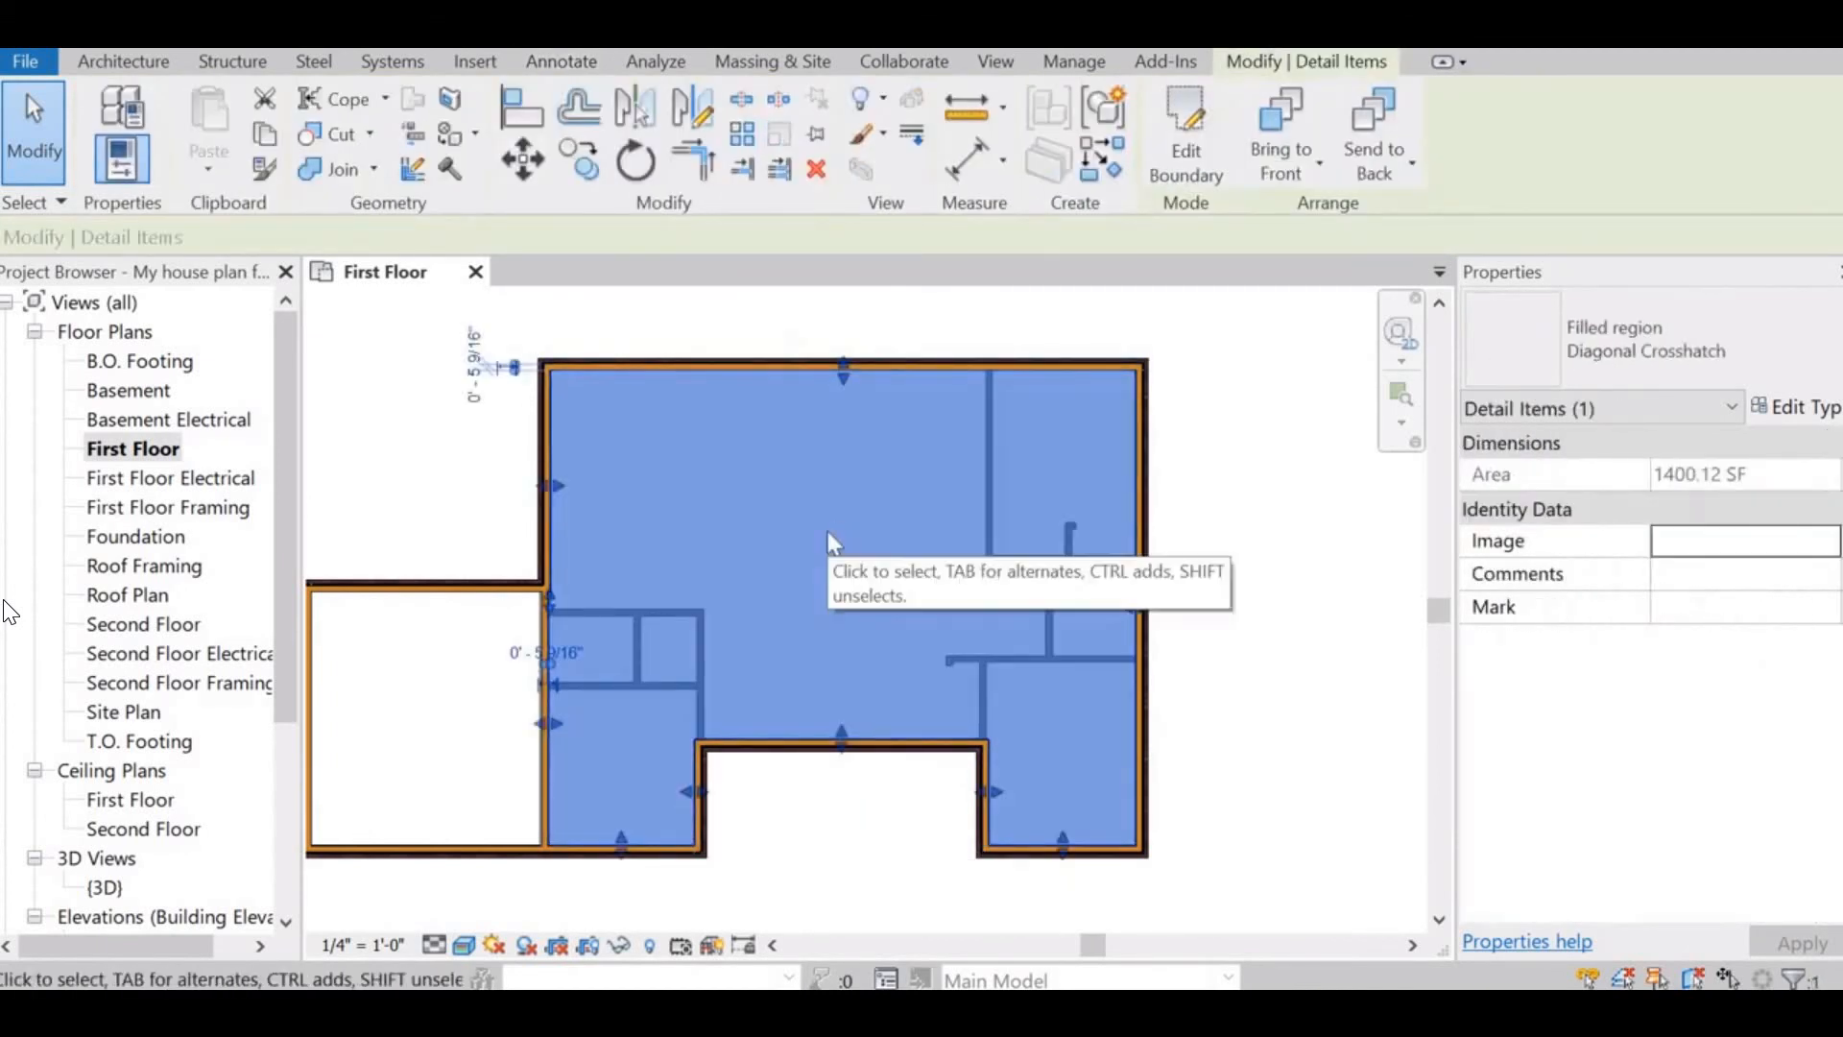
{"action": "key", "text": "Escape"}
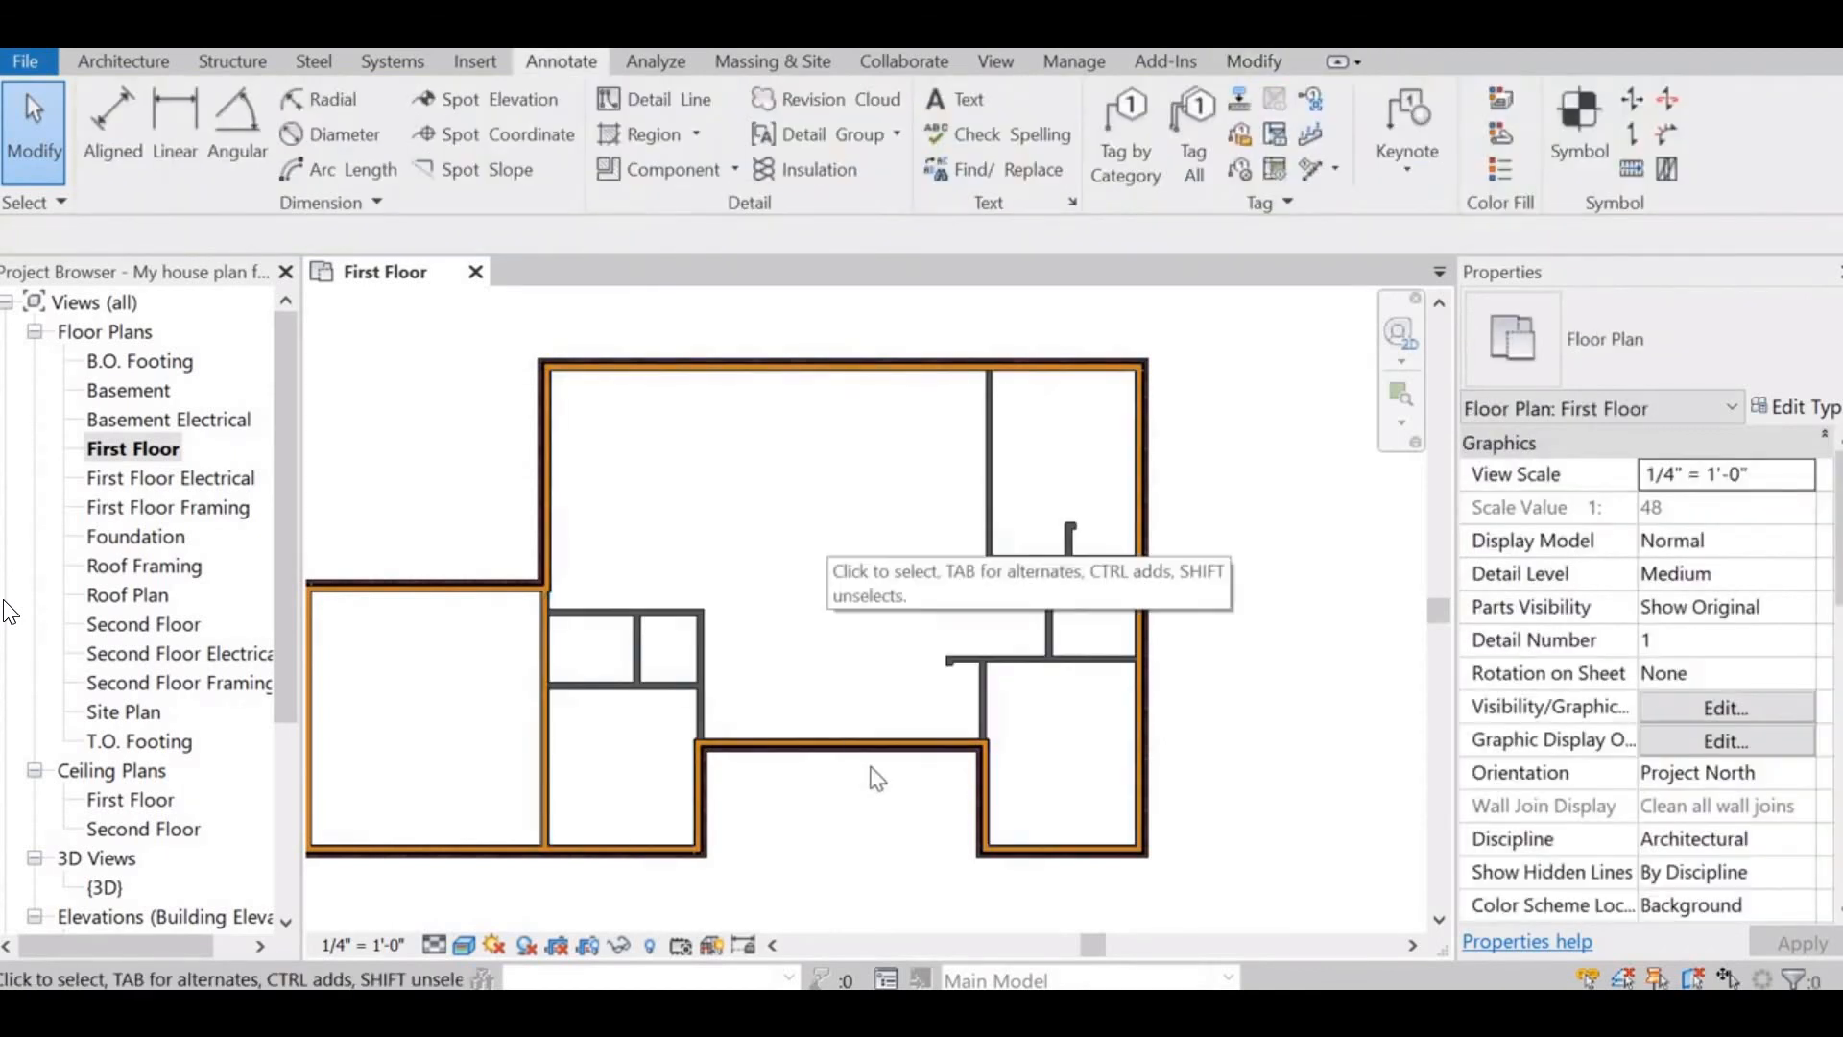
- Examine how the interior wall lines up with the upper left corner of the front recess
{"action": "scroll", "coordinate": [687, 753], "scroll_direction": "up", "scroll_amount": 3}
{"action": "scroll", "coordinate": [686, 753], "scroll_direction": "up", "scroll_amount": 5}
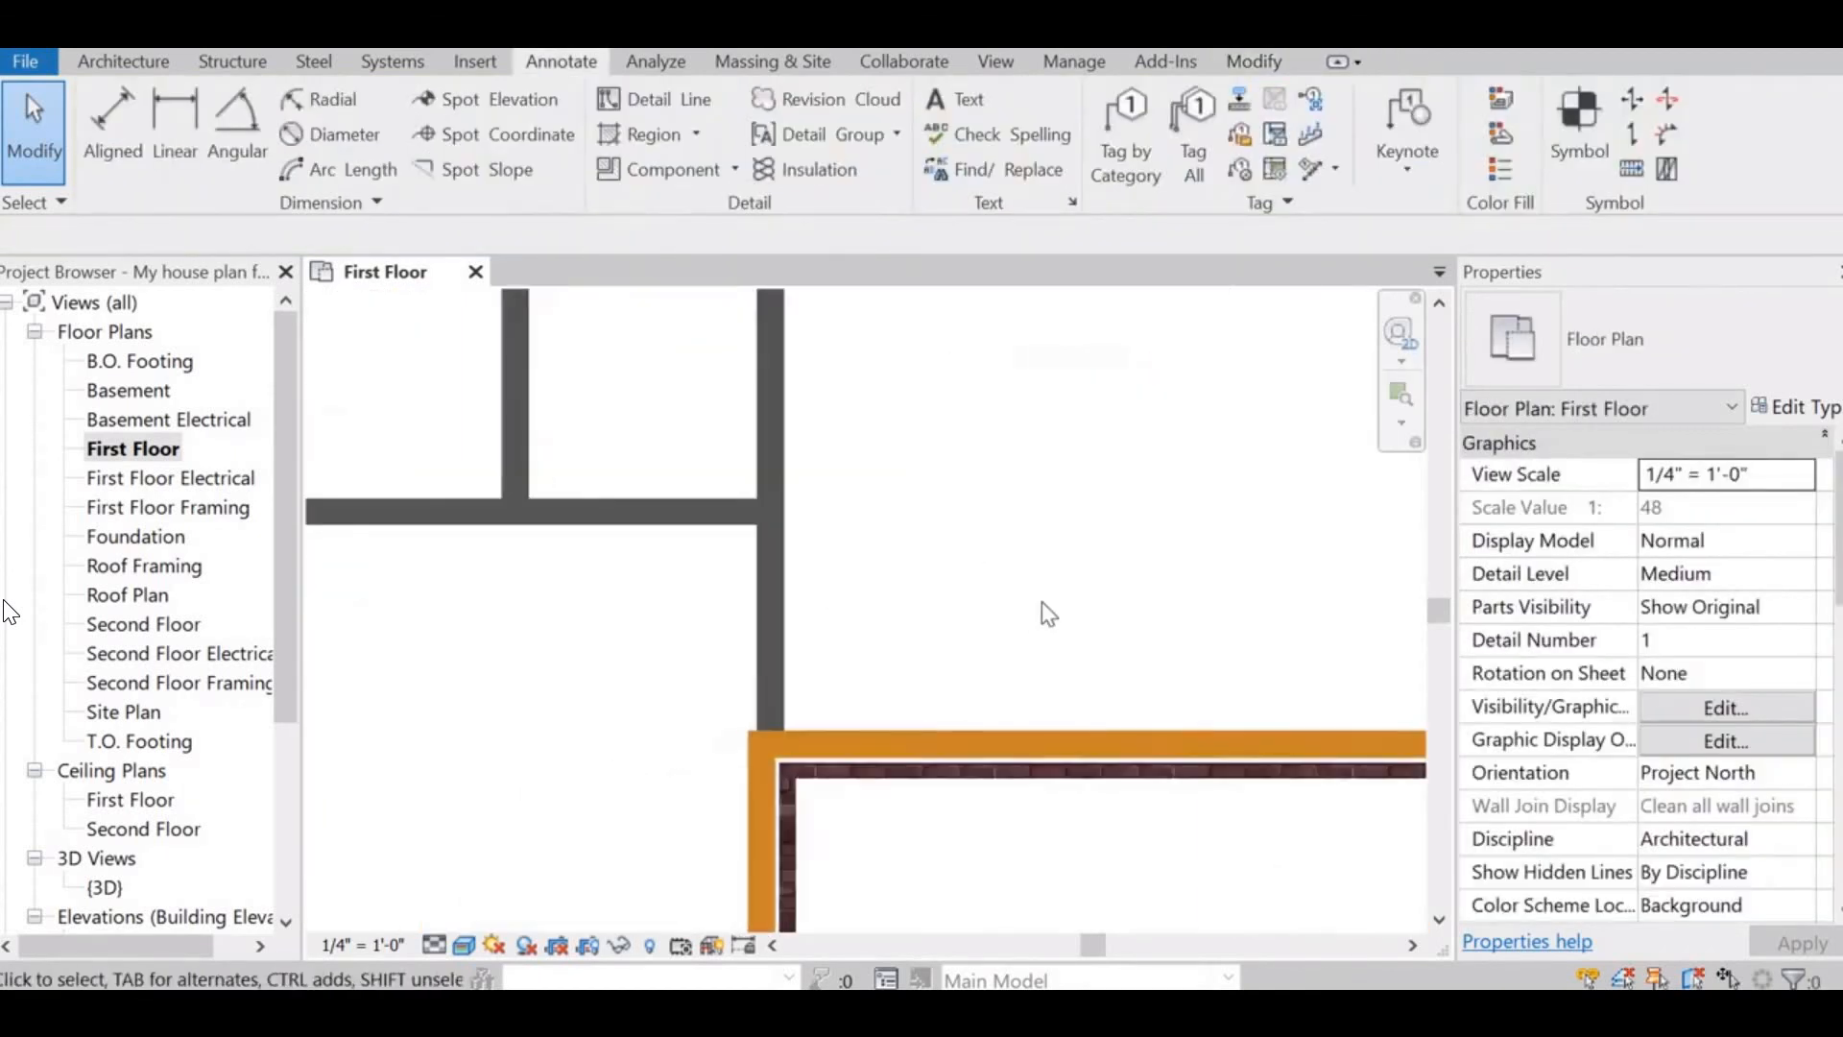
{"action": "left_click", "coordinate": [712, 673]}
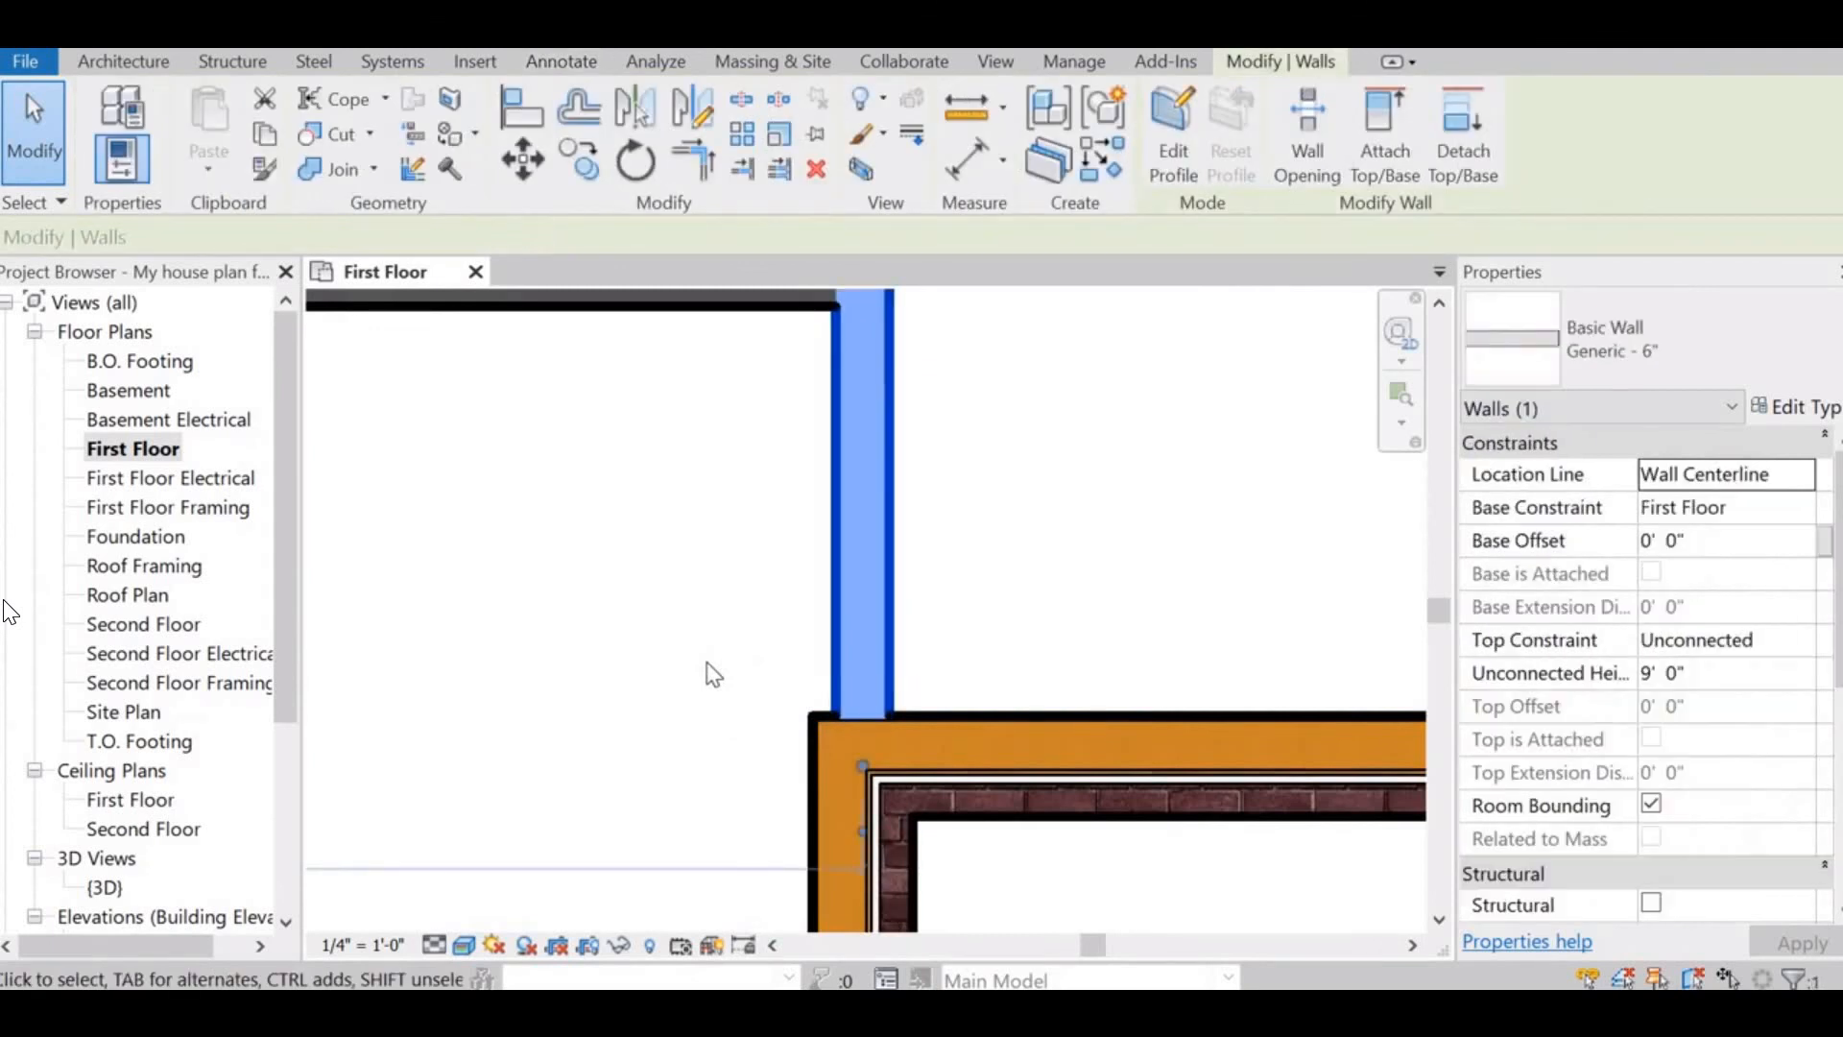
{"action": "scroll", "coordinate": [712, 674], "scroll_direction": "down", "scroll_amount": 5}
{"action": "mouse_move", "coordinate": [1001, 486]}
{"action": "middle_mouse_down"}
{"action": "mouse_move", "coordinate": [1071, 597]}
{"action": "mouse_move", "coordinate": [1171, 583]}
{"action": "mouse_move", "coordinate": [1119, 670]}
{"action": "mouse_move", "coordinate": [1040, 671]}
{"action": "middle_mouse_up"}
{"action": "left_click", "coordinate": [1171, 569]}
{"action": "scroll", "coordinate": [1242, 589], "scroll_direction": "down", "scroll_amount": 3}
{"action": "scroll", "coordinate": [1041, 666], "scroll_direction": "down", "scroll_amount": 2}
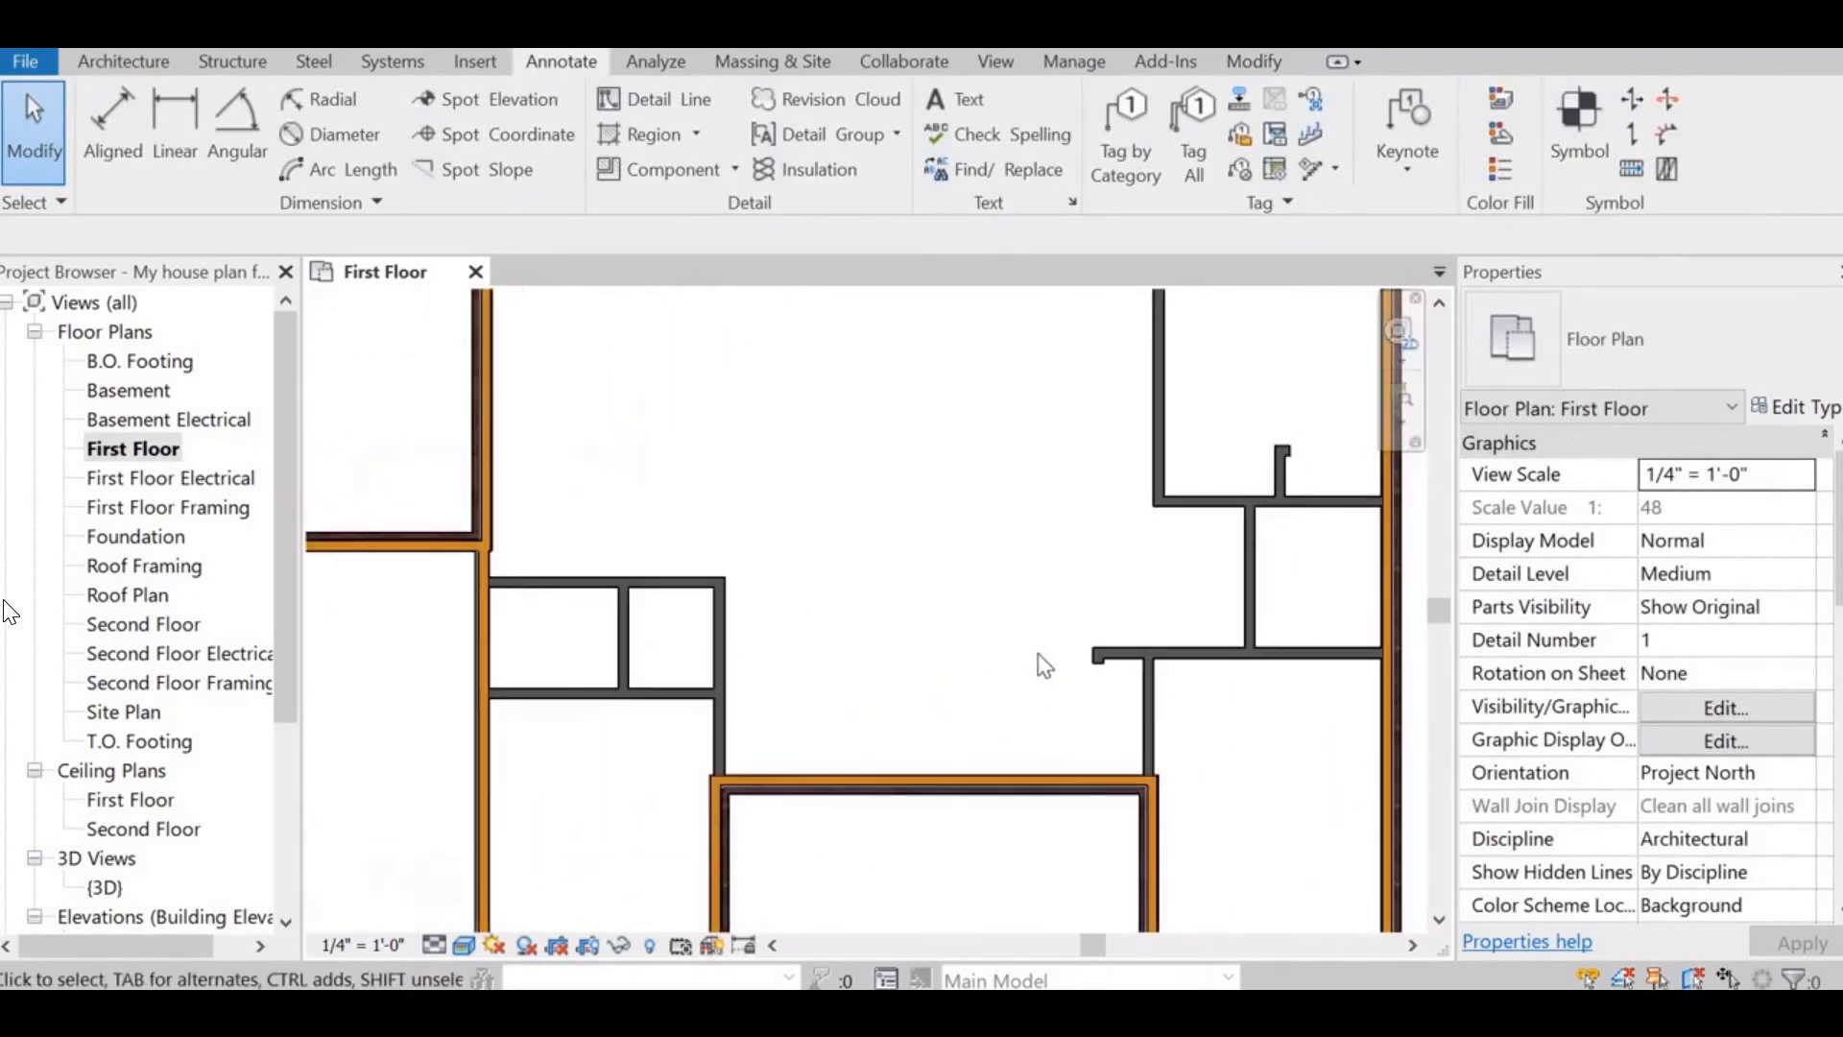